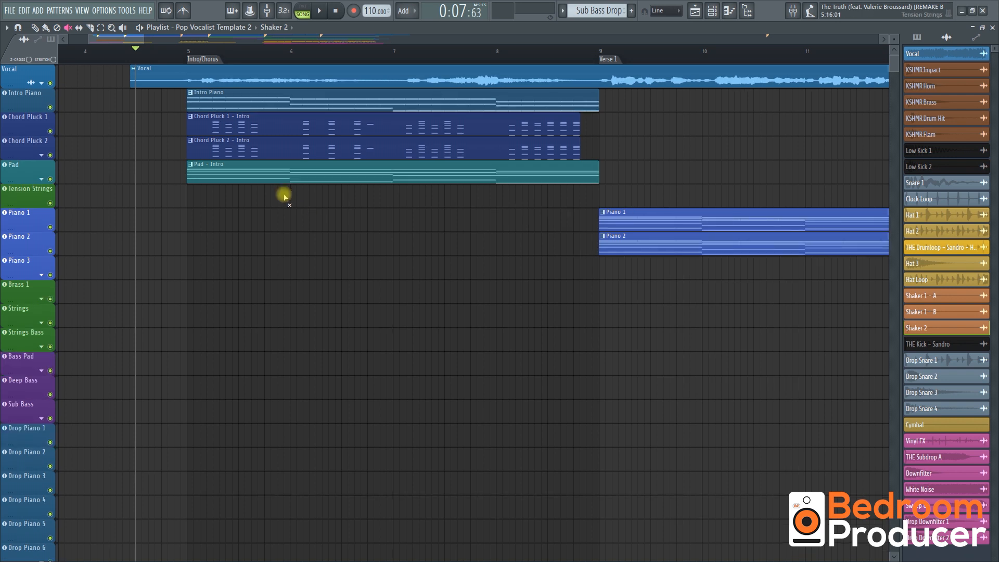
Step: Mute the Vocal clip in the playlist
scroll(284, 196, "down", 5)
scroll(285, 197, "up", 5)
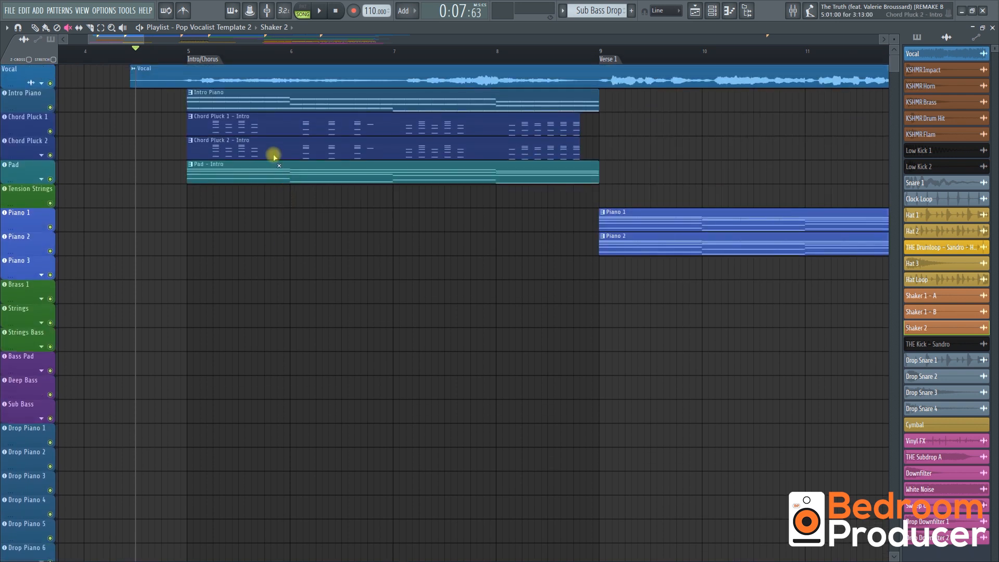
scroll(250, 176, "down", 2)
left_click(409, 76)
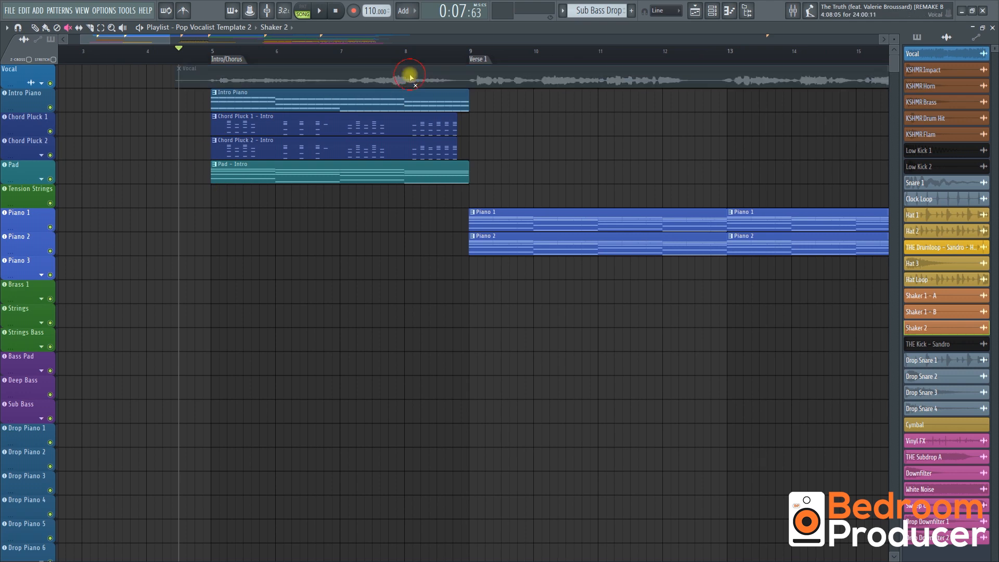
Step: Play back the Intro/Chorus section with the vocal muted and review its piano, pluck, pad, KSHMR and FX layers
scroll(409, 76, "down", 3)
scroll(357, 101, "down", 2)
scroll(107, 147, "down", 3)
scroll(98, 150, "up", 5)
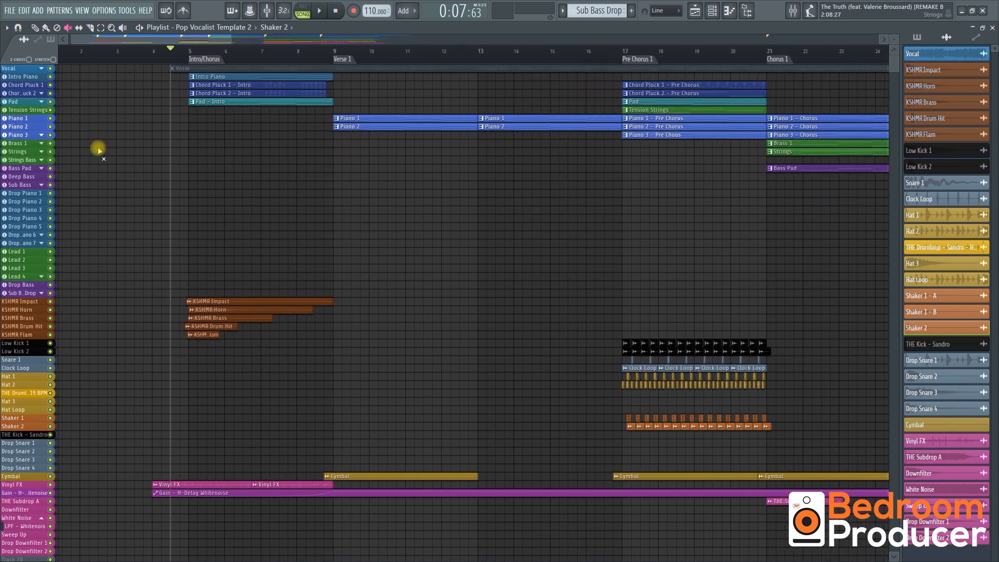
scroll(211, 152, "up", 3)
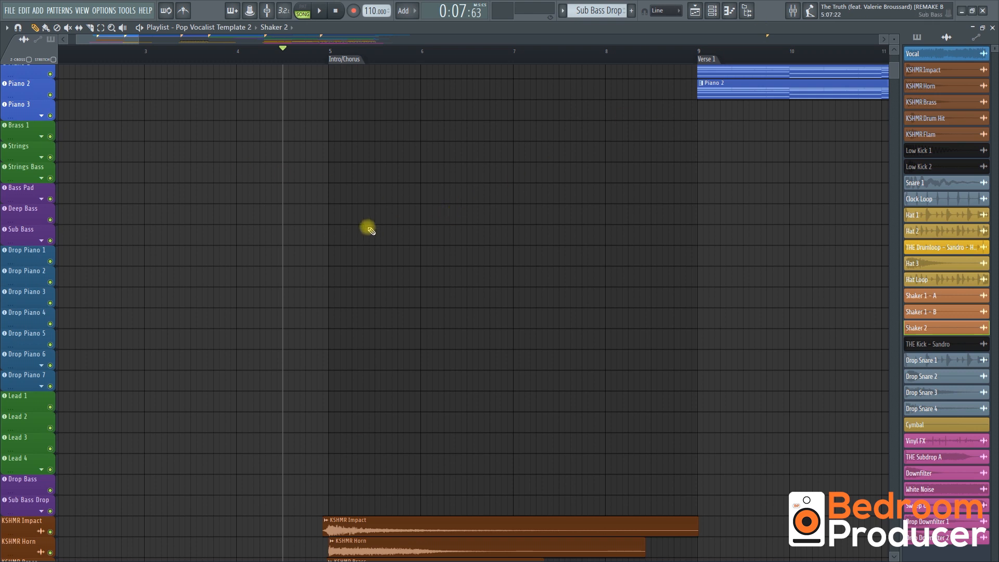
scroll(366, 228, "down", 6)
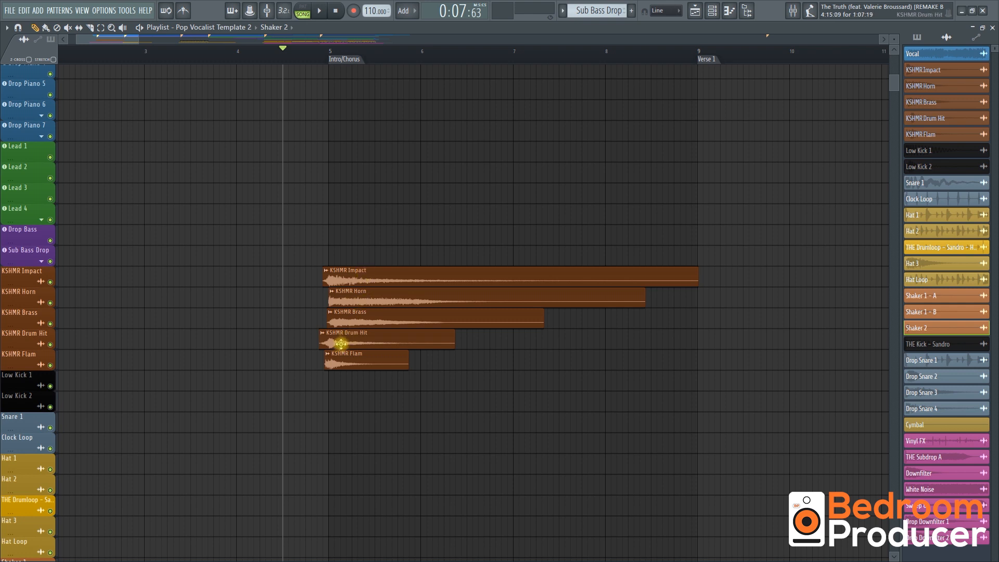
key("space")
scroll(280, 154, "down", 3)
scroll(180, 174, "down", 3)
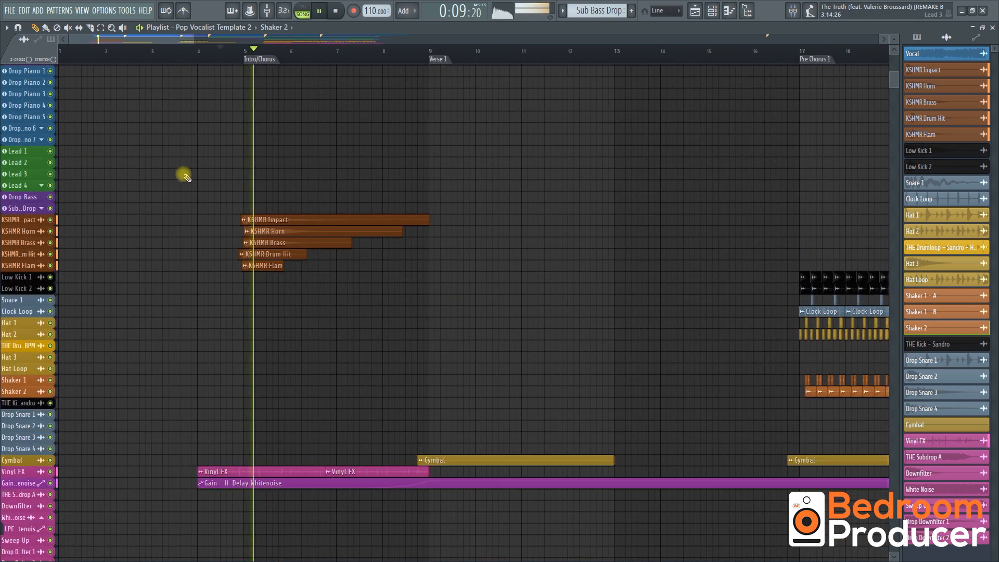
scroll(180, 177, "up", 4)
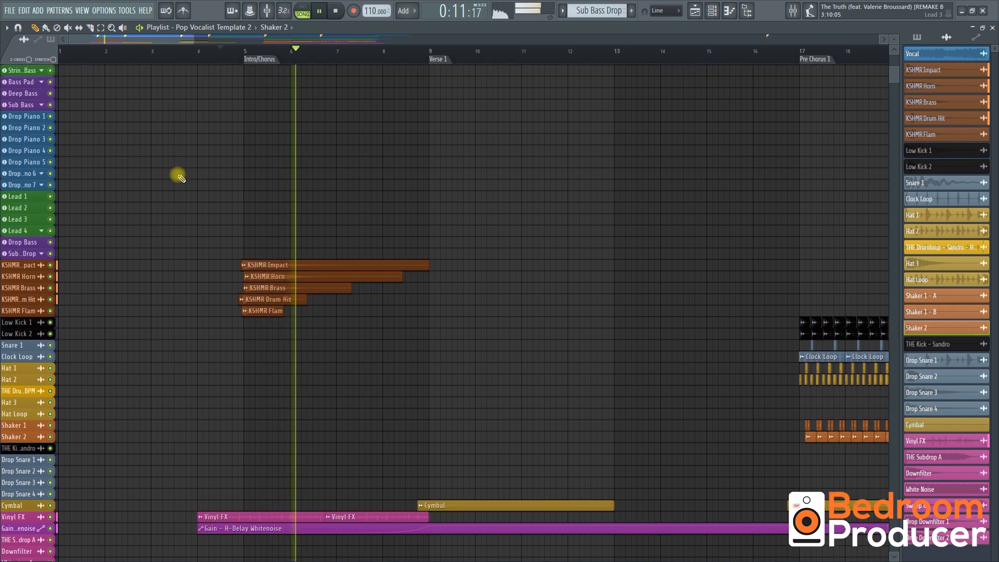
scroll(179, 178, "up", 1)
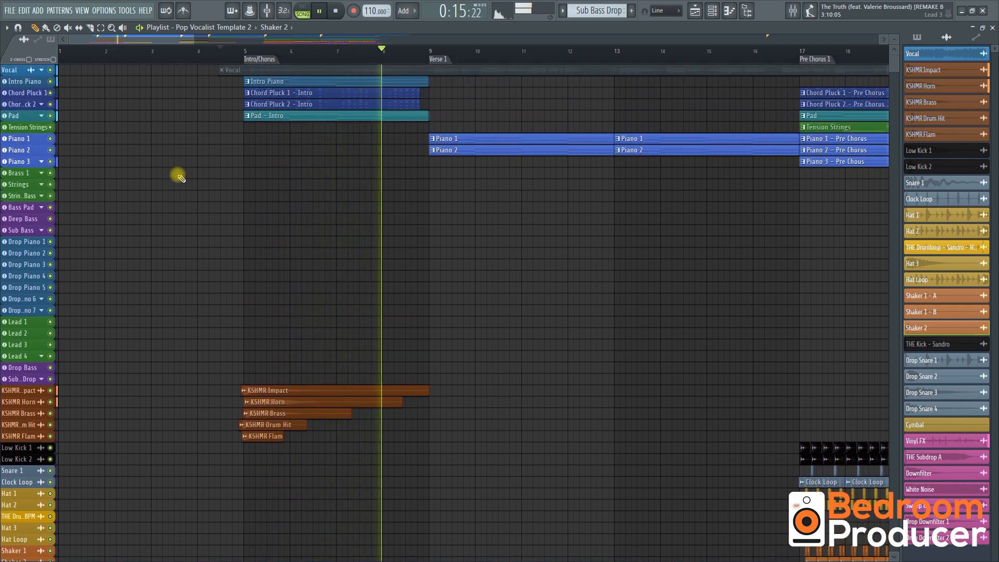
key("space")
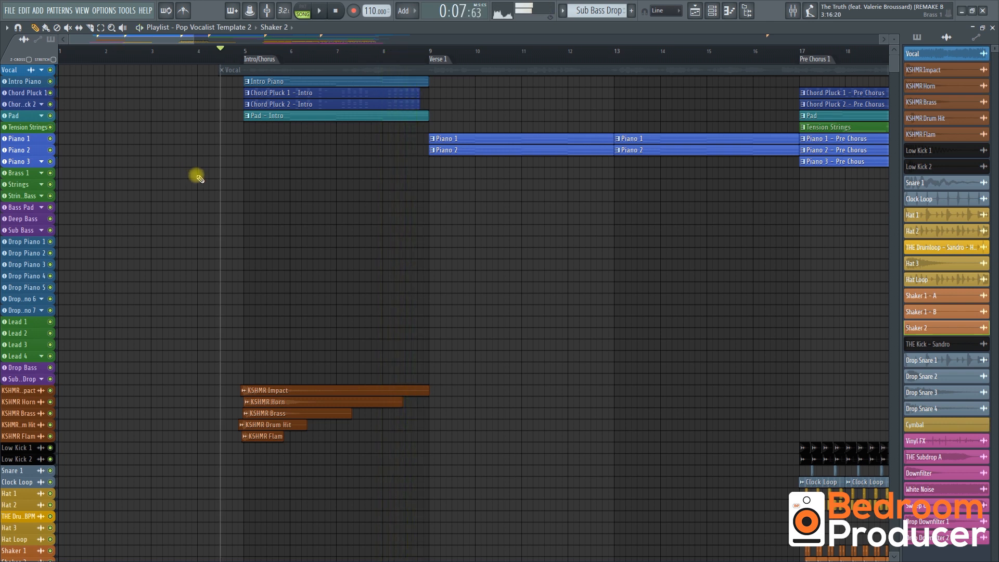
Step: Open the KSHMR Impact, Horn, Brass, Drum Hit and Flam clips one after another to audition and inspect their samples
scroll(196, 174, "up", 5)
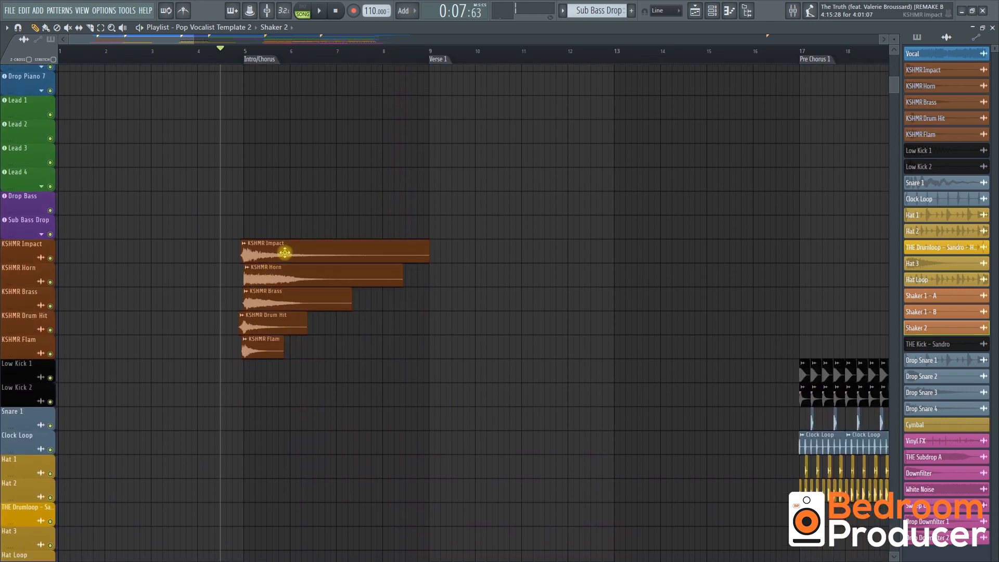
double_click(283, 252)
double_click(253, 273)
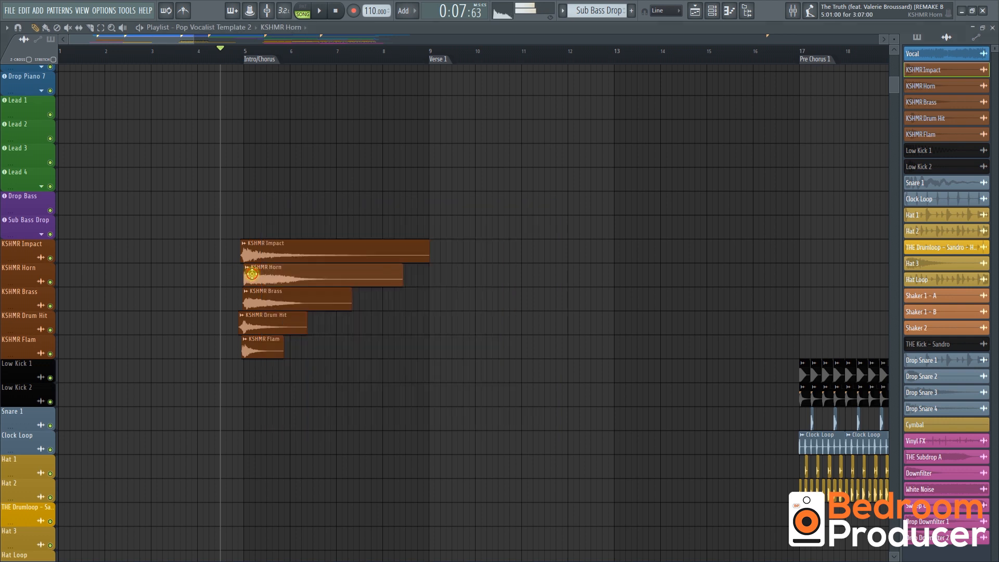
left_click_drag(302, 167, 438, 188)
double_click(298, 291)
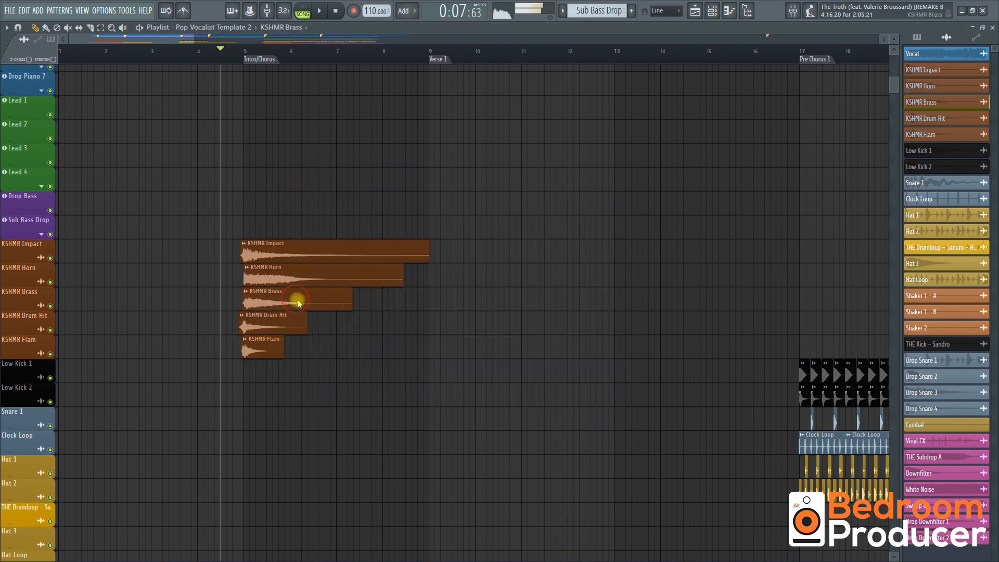
left_click_drag(300, 163, 394, 170)
double_click(274, 323)
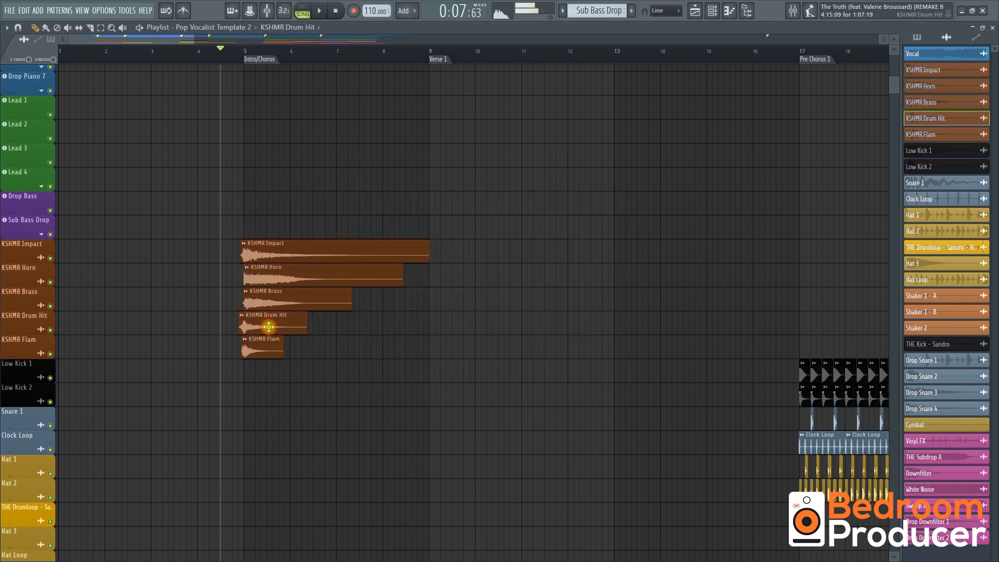
double_click(252, 347)
left_click(290, 340)
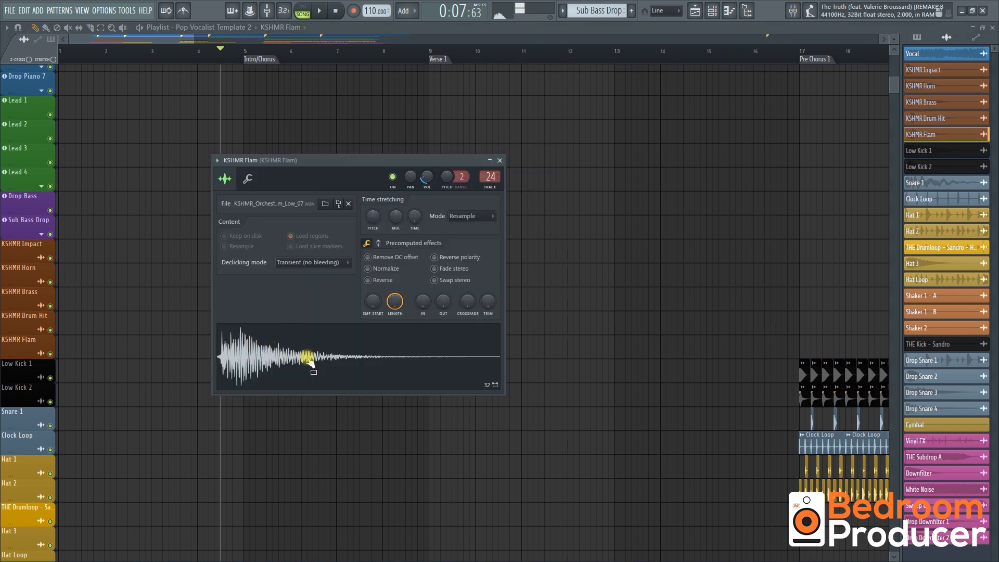
left_click(375, 31)
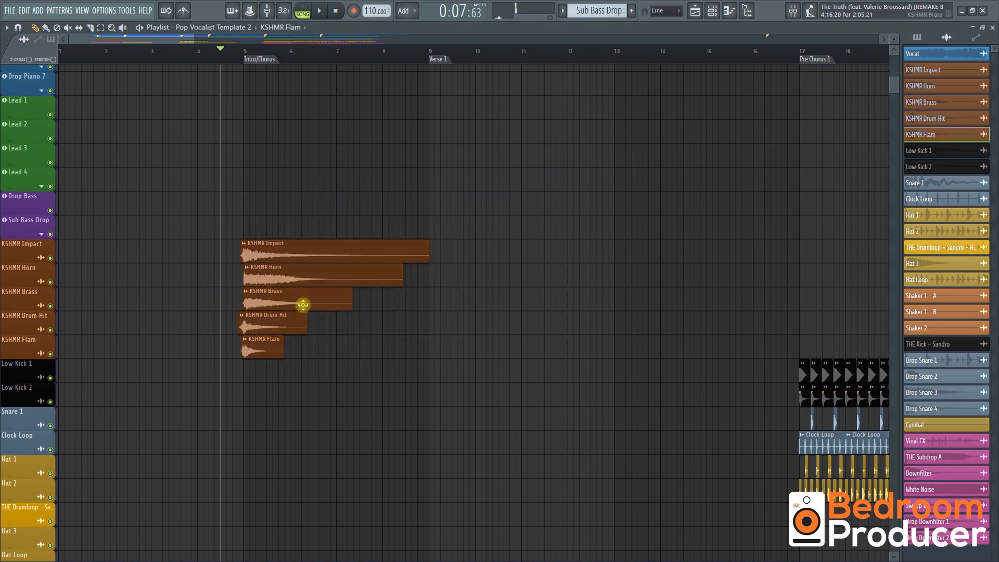
Step: Open the Vinyl FX clip's sample settings, audition its waveform and close them
scroll(301, 302, "down", 7)
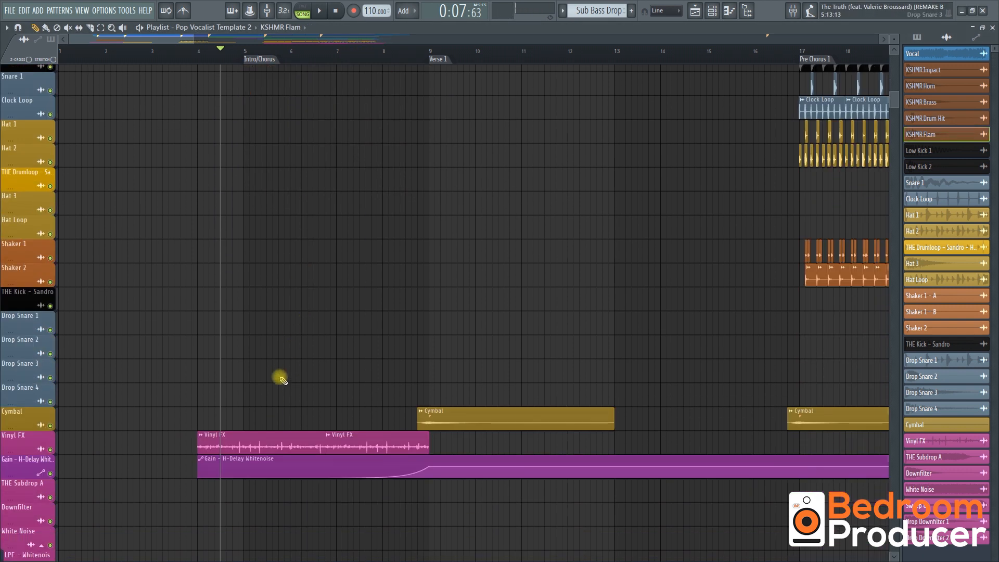
double_click(280, 440)
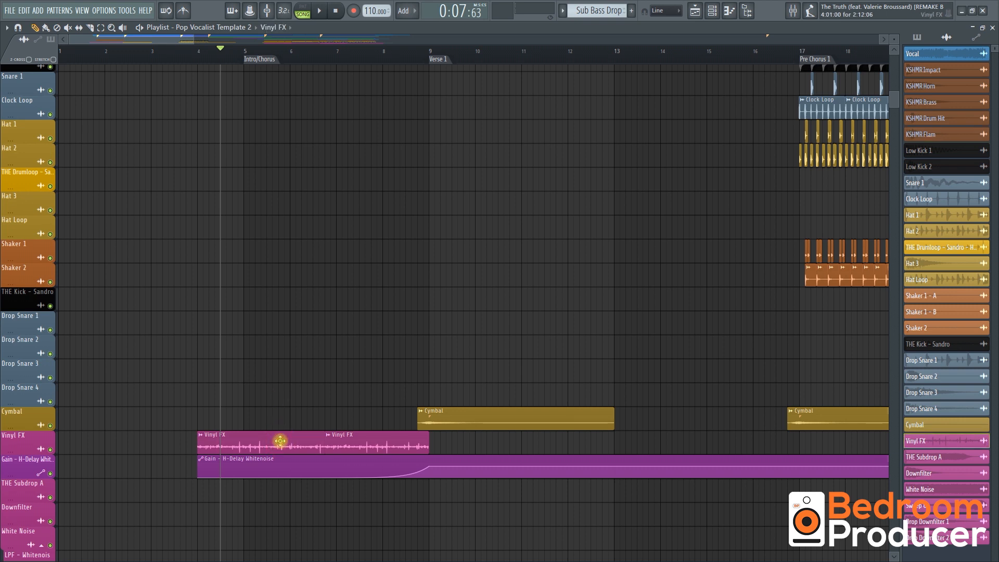
left_click(247, 304)
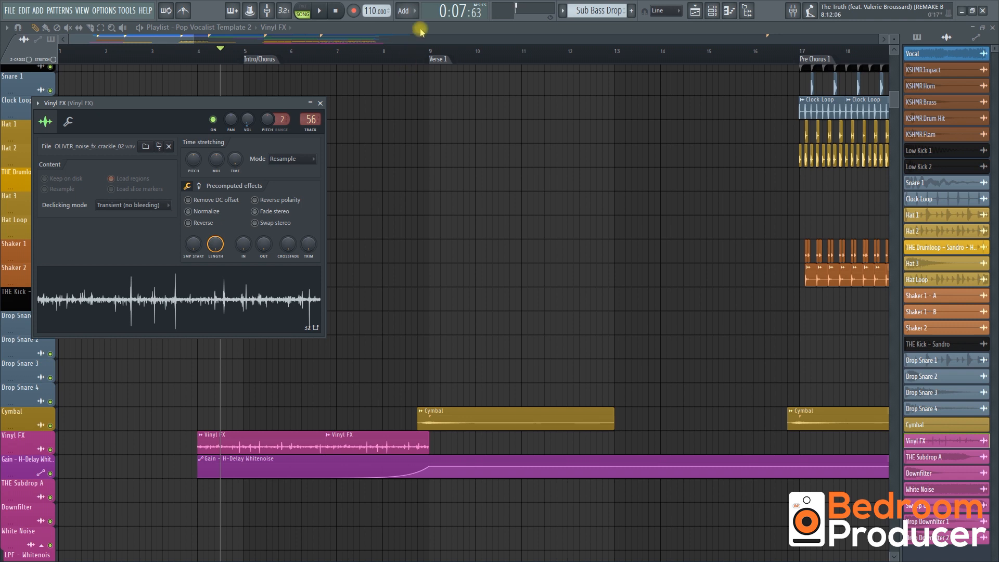
key("Escape")
Step: Select the Intro Piano pattern and play it on its own in pattern mode
scroll(287, 224, "up", 10)
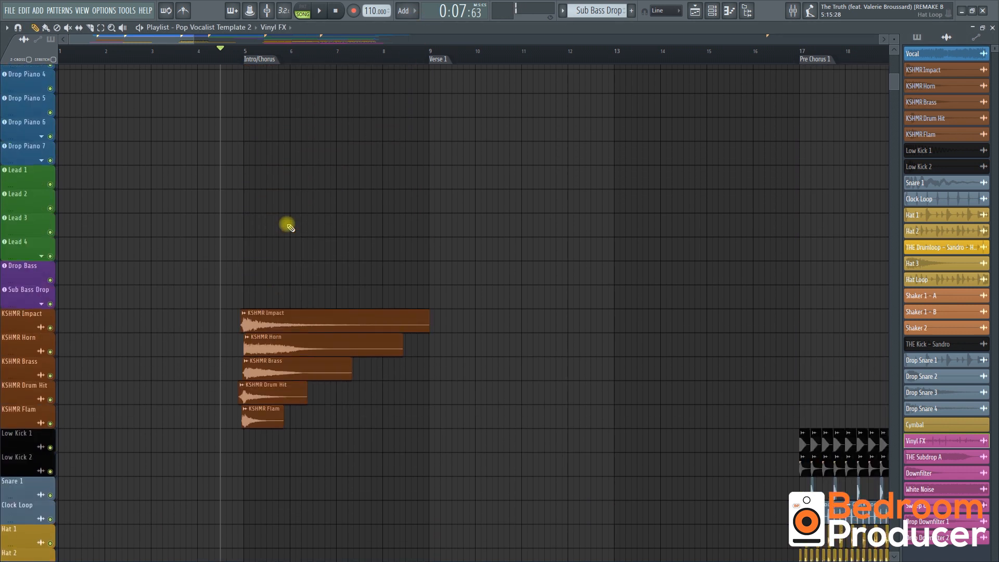
scroll(287, 225, "up", 10)
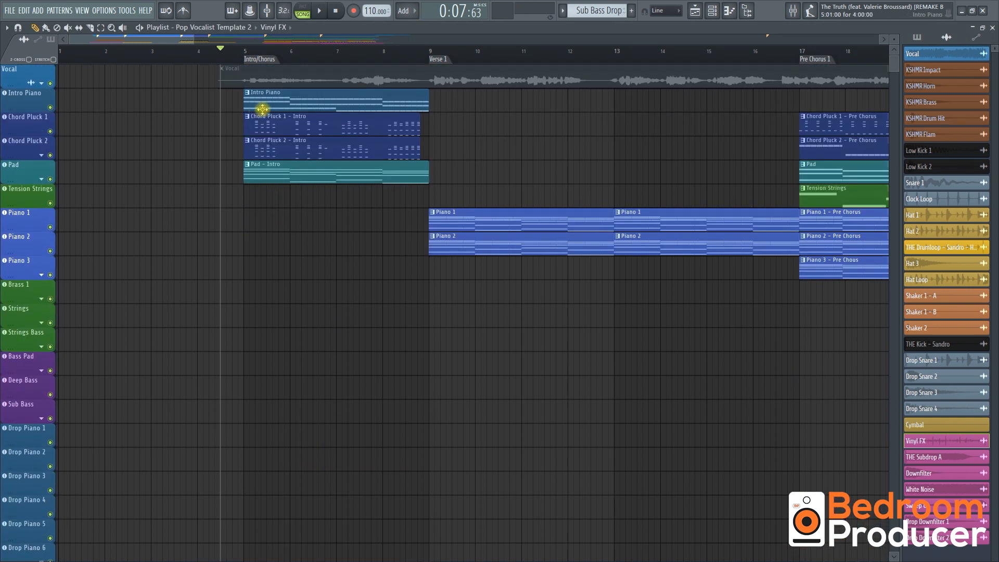
left_click(286, 99)
scroll(216, 134, "up", 5)
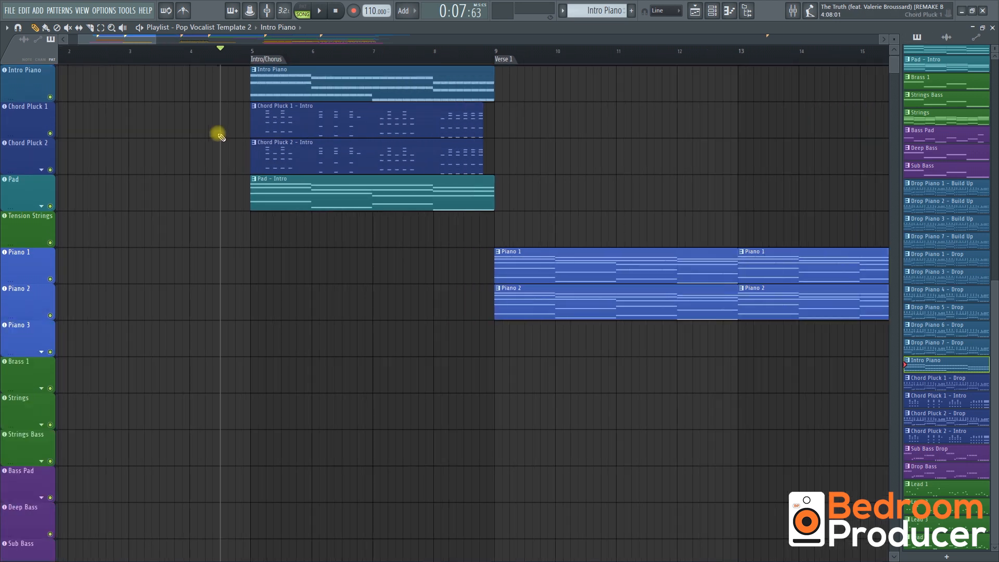
left_click(306, 9)
key("space")
Step: Inspect the Intro Piano channel's Nexus preset and its mixer insert effects, and return to the playlist
left_click(712, 10)
scroll(275, 232, "up", 4)
left_click(222, 186)
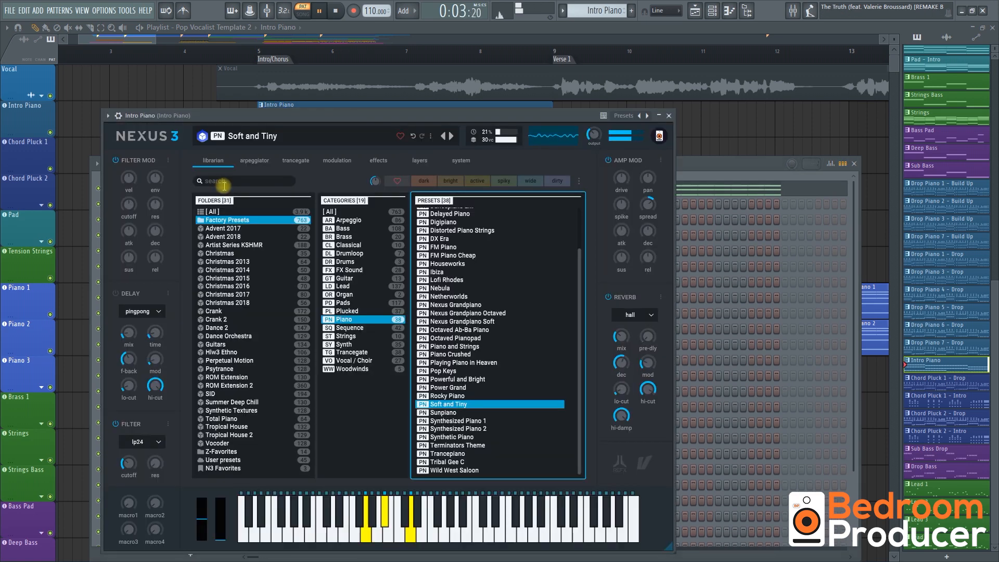
left_click(791, 11)
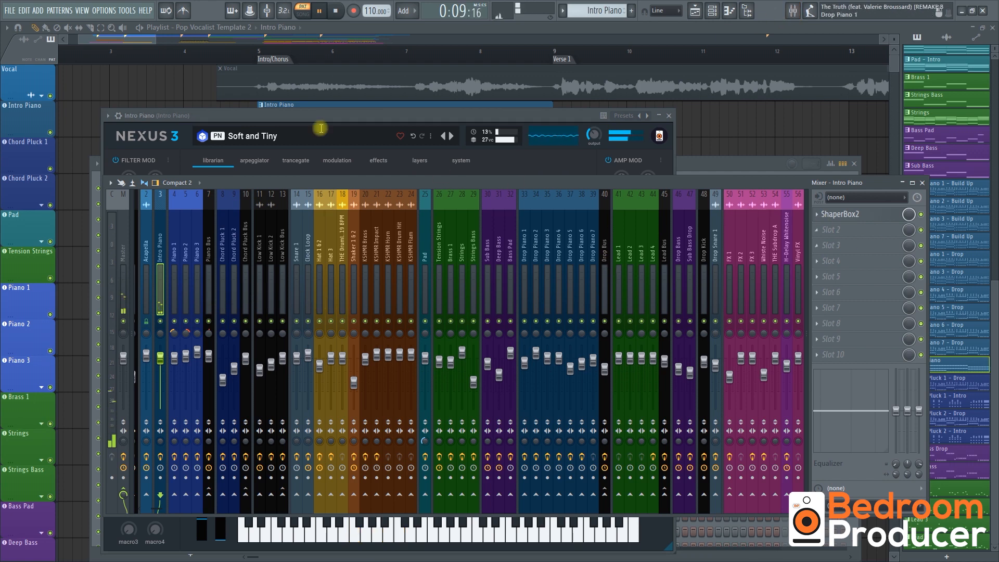
left_click(343, 30)
Step: Select the Chord Pluck 1 - Intro pattern and open its channel's Nexus instrument
left_click(302, 163)
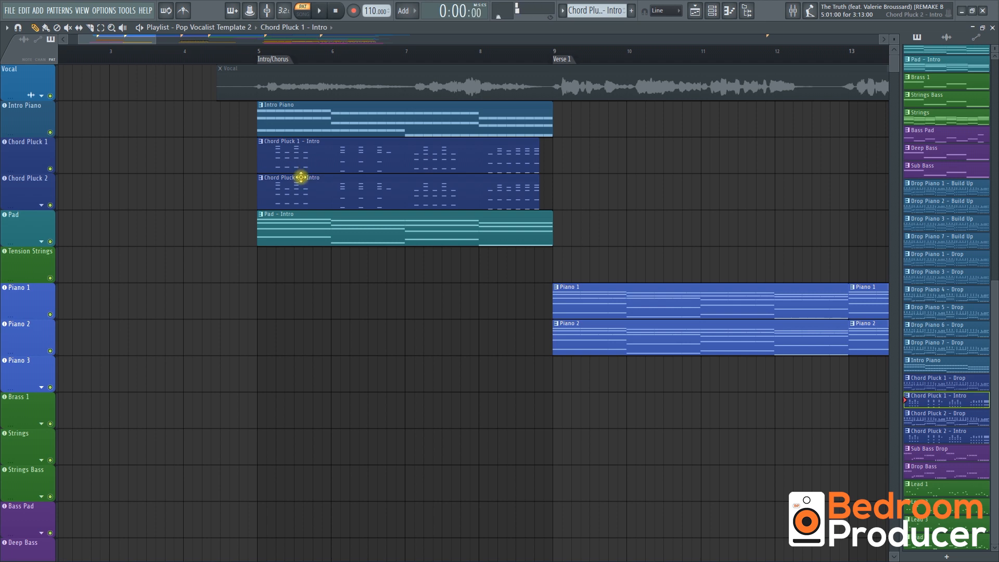
left_click(712, 11)
left_click(216, 211)
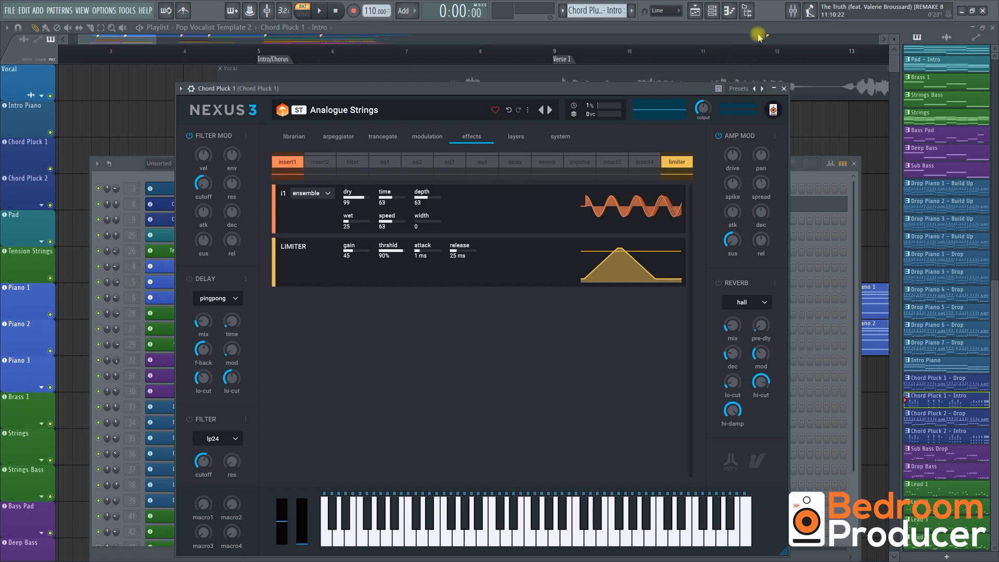
Step: Inspect the API-2500 Stereo compressor on the Chord Pluck 1 mixer track, close it and return to the playlist
left_click(793, 10)
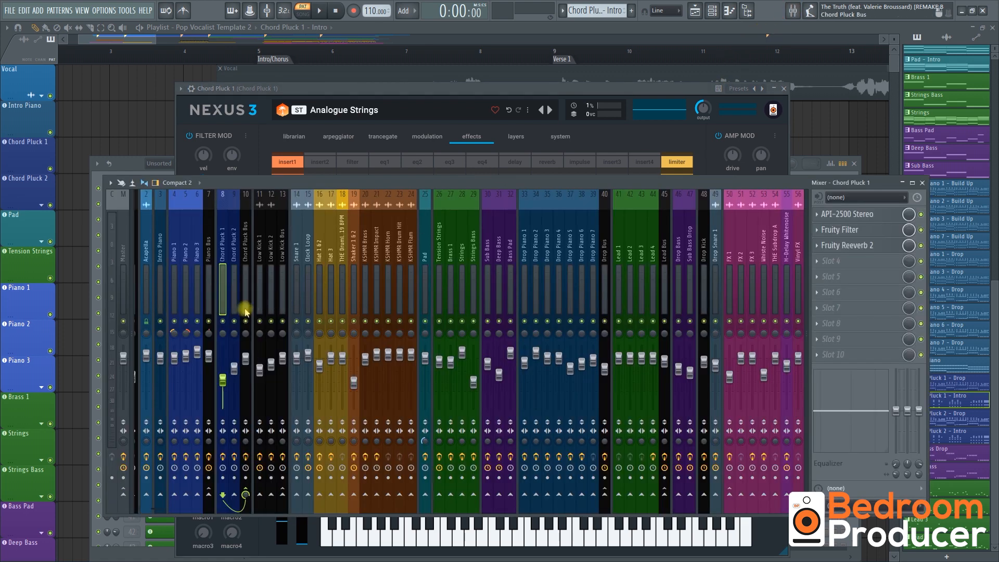
left_click(862, 218)
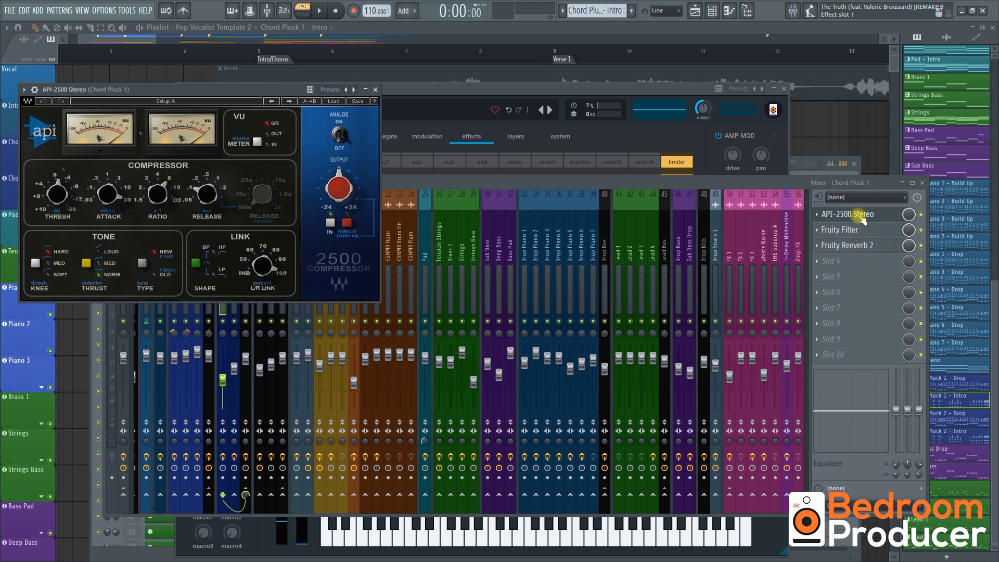
left_click(861, 219)
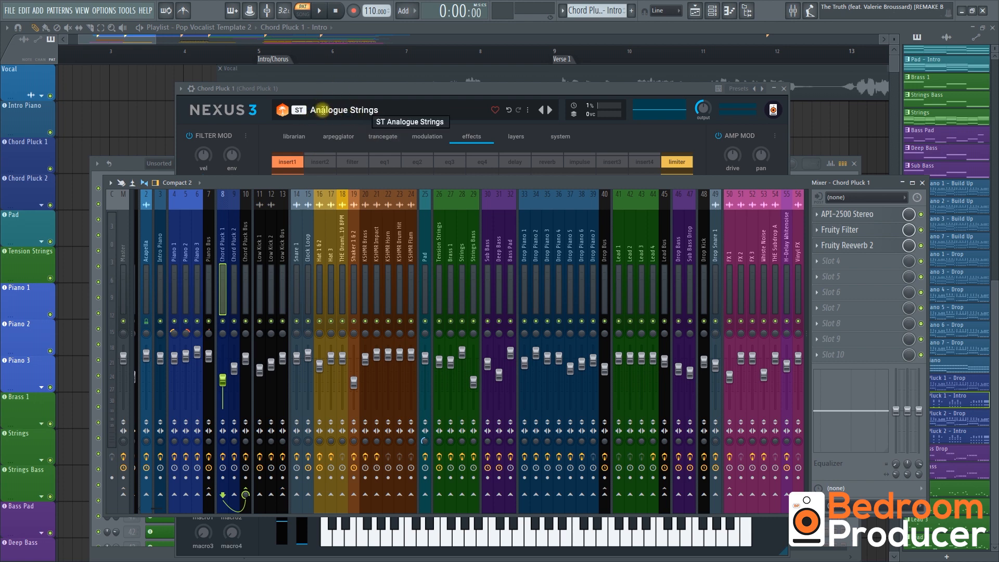
left_click(387, 29)
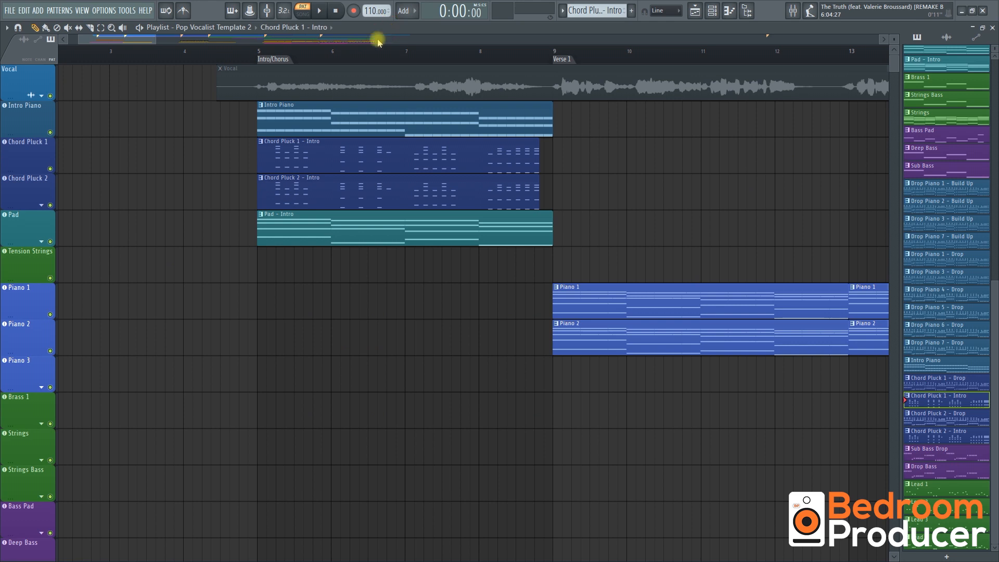
Step: Select the Chord Pluck 2 - Intro pattern and play it on its own
scroll(322, 148, "up", 1)
scroll(322, 147, "up", 1)
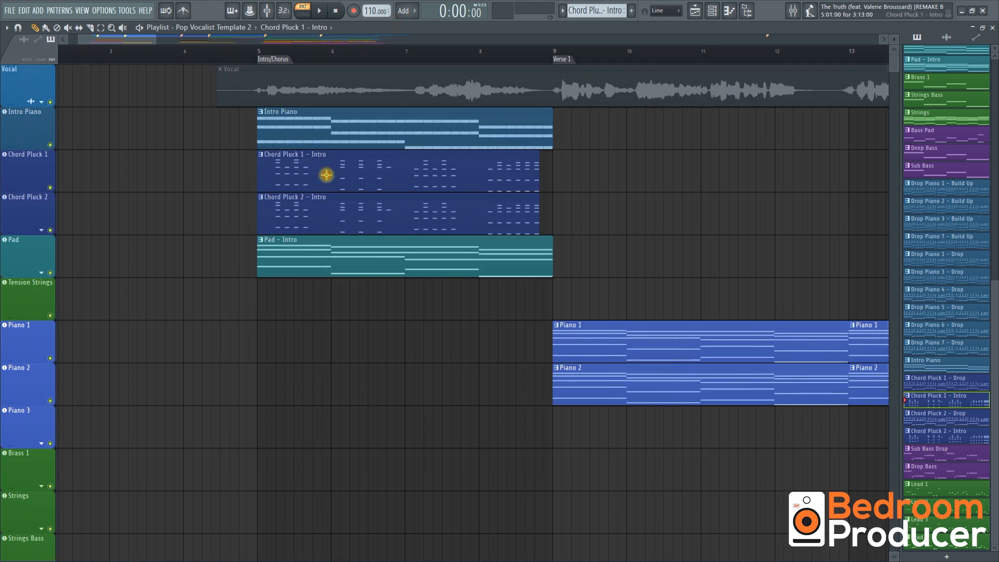
left_click(344, 213)
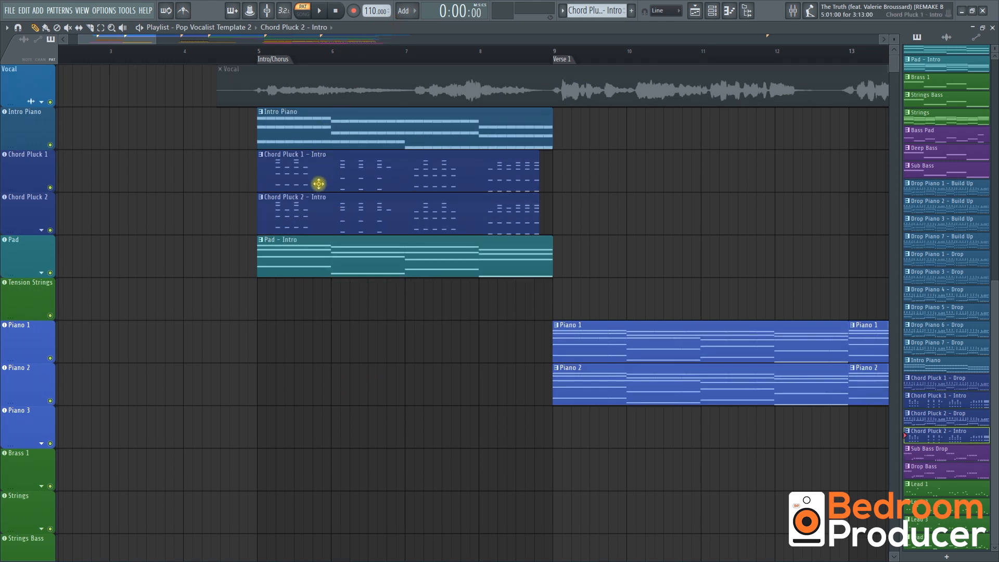
key("space")
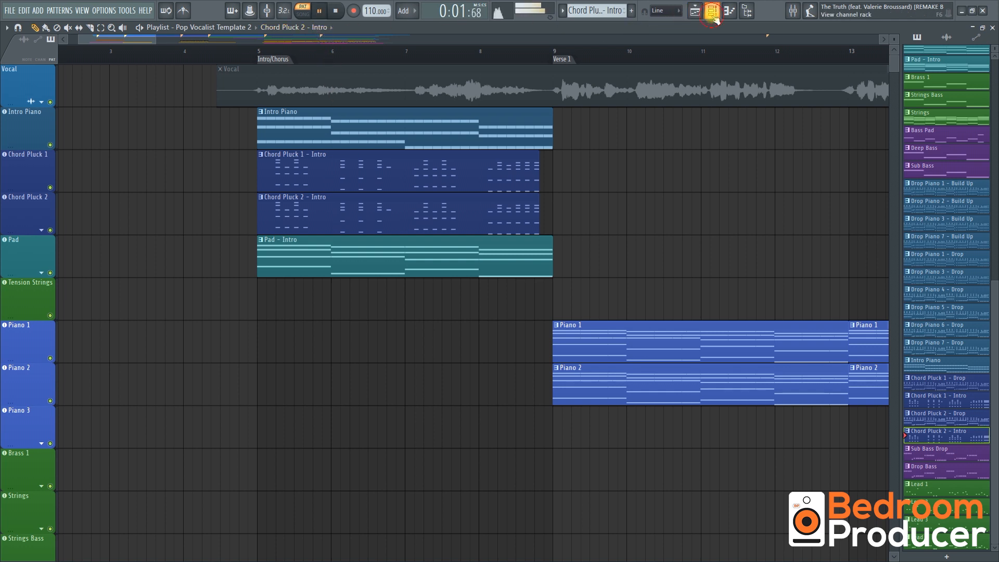
Step: Stop playback, open the Chord Pluck 2 channel's Sylenth1 instrument from the channel rack and reposition its window
left_click(712, 13)
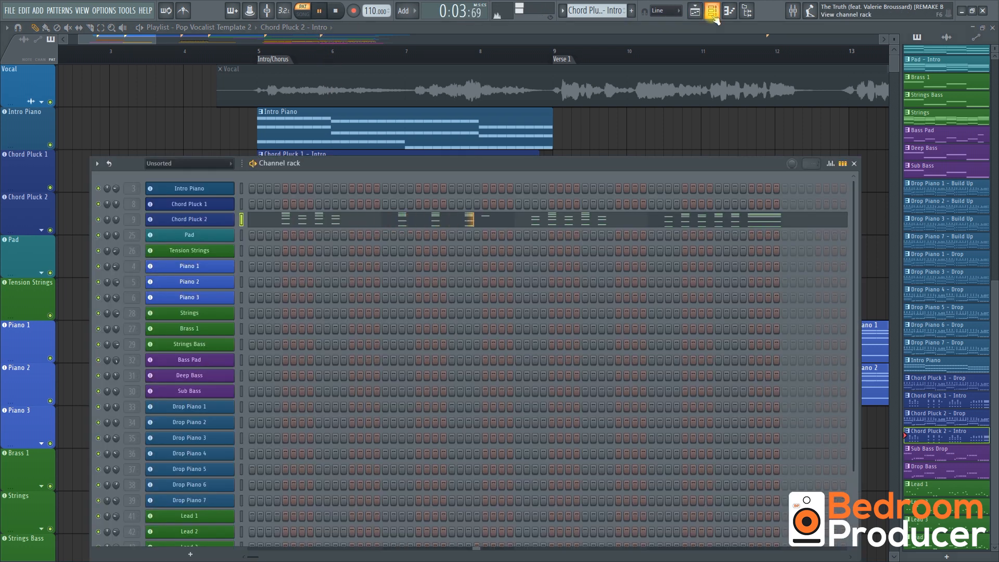
key("space")
left_click(189, 219)
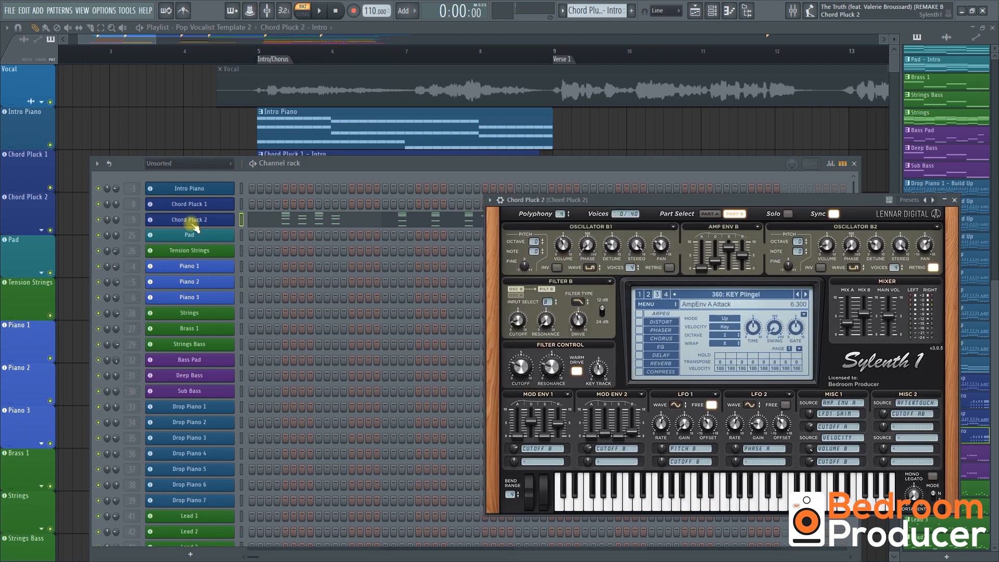
left_click_drag(597, 199, 403, 148)
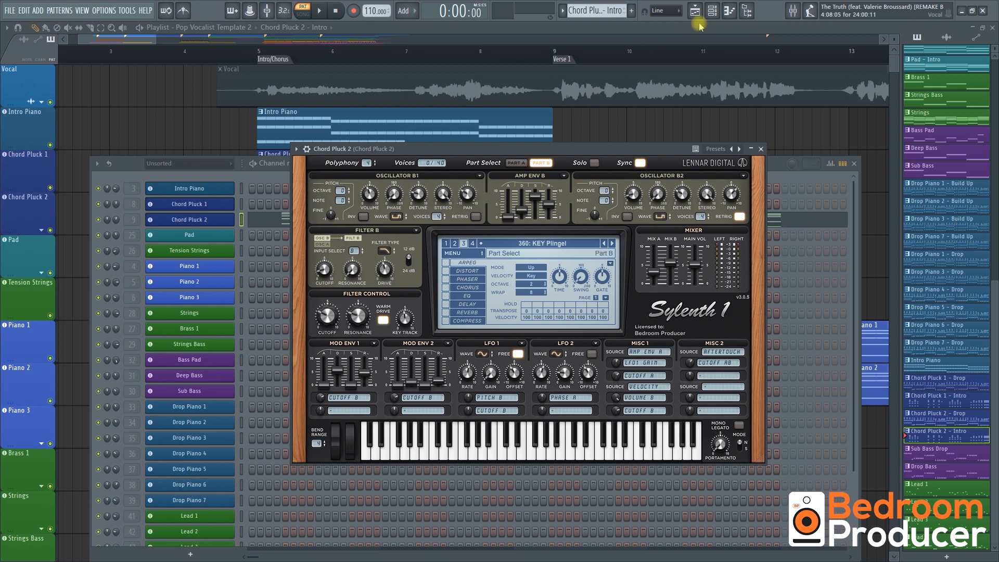
Step: Open the mixer and inspect the FabFilter Simplon and FabFilter Pro-Q 3 effects on the Chord Pluck 2 track
left_click(794, 14)
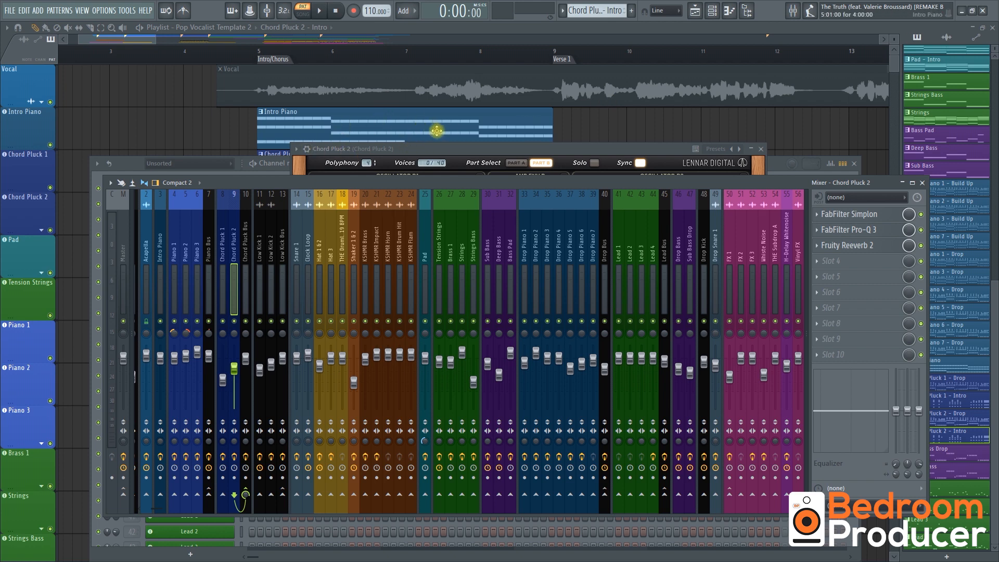
left_click(847, 215)
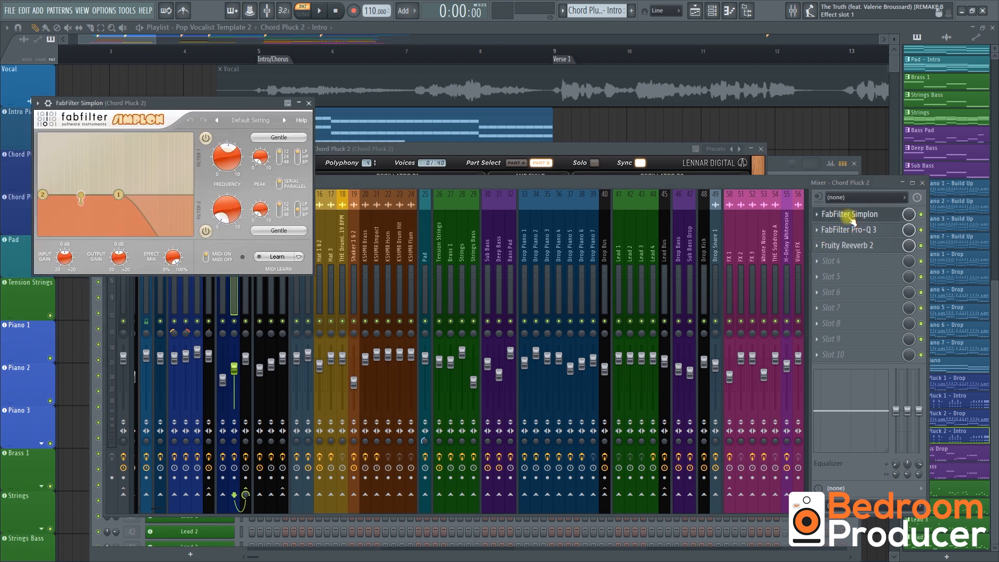
left_click(849, 217)
left_click(848, 231)
left_click(849, 231)
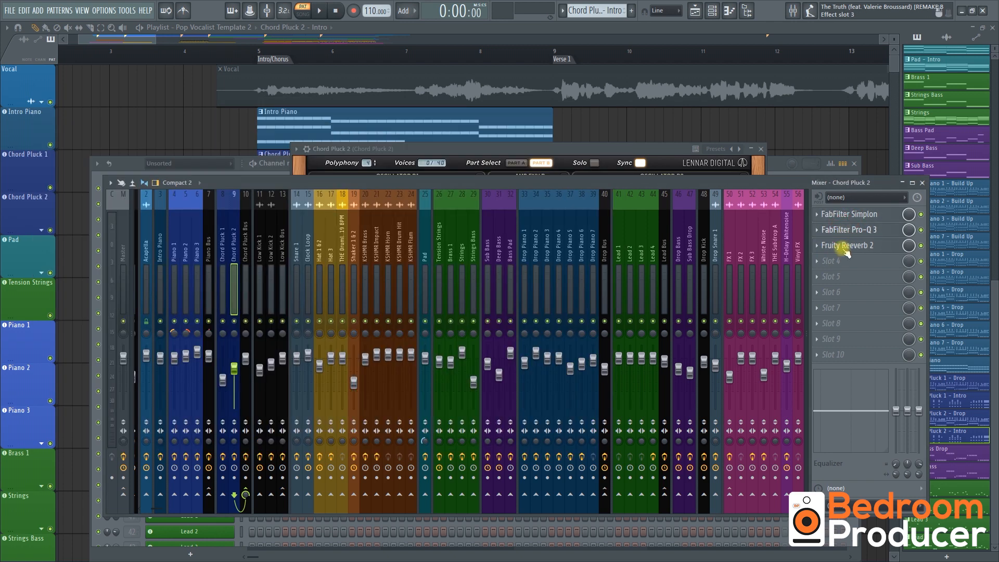
Step: Inspect the ShaperBox2 effect on the Chord Pluck Bus mixer track, close it and return to the playlist
left_click(248, 275)
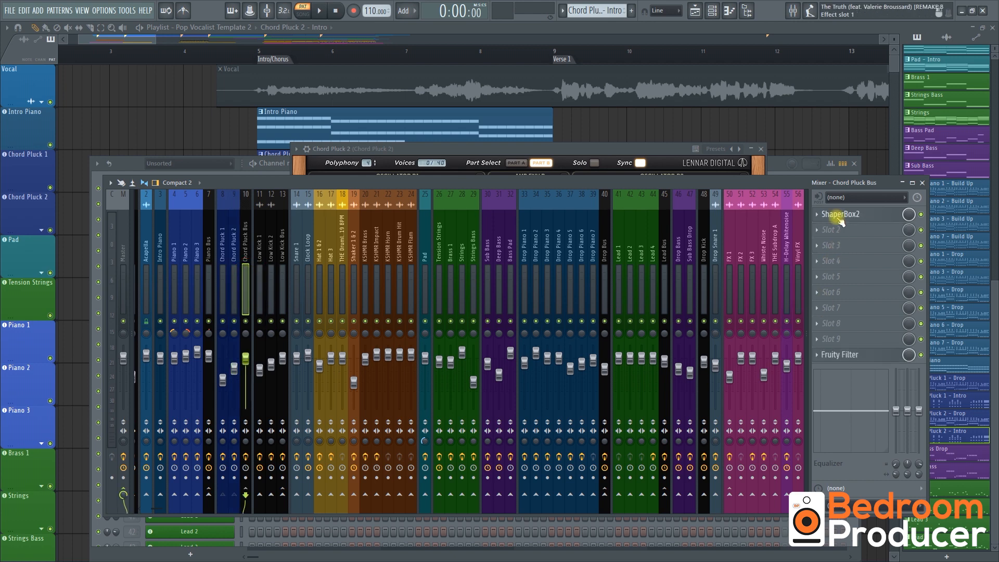
left_click(841, 214)
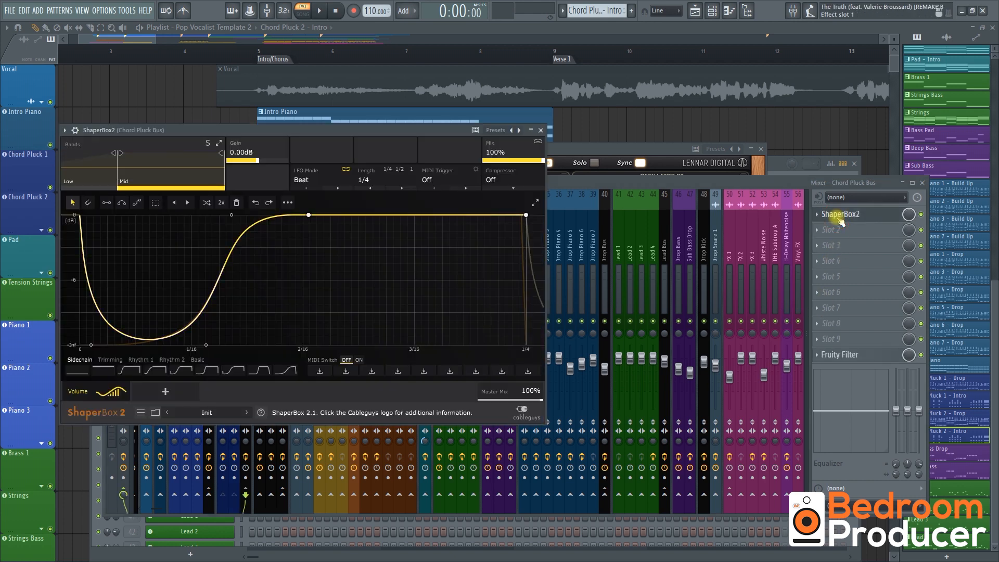
left_click(840, 214)
left_click(473, 30)
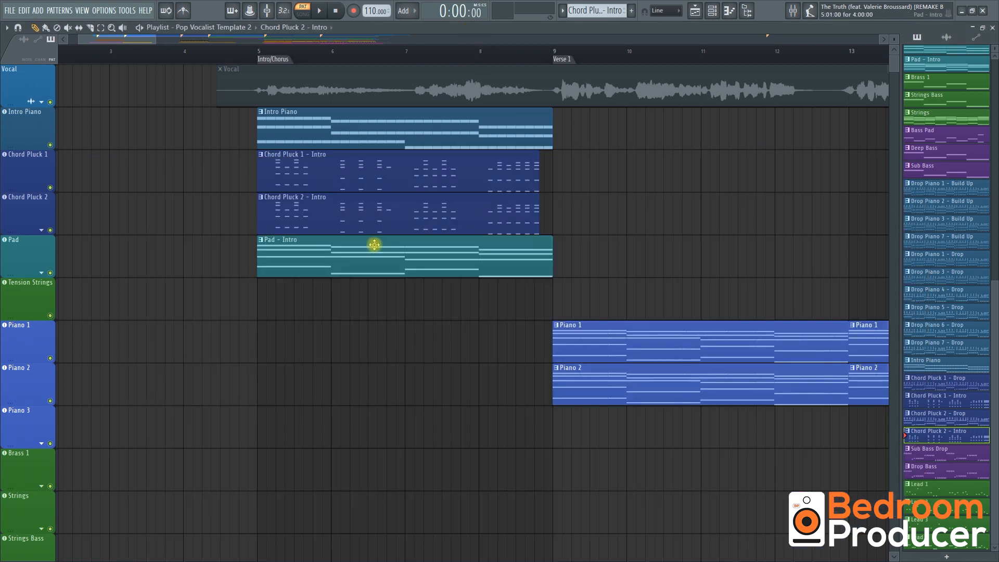
Step: Select the Pad - Intro pattern, show the channel rack and play the pattern on its own
left_click(371, 263)
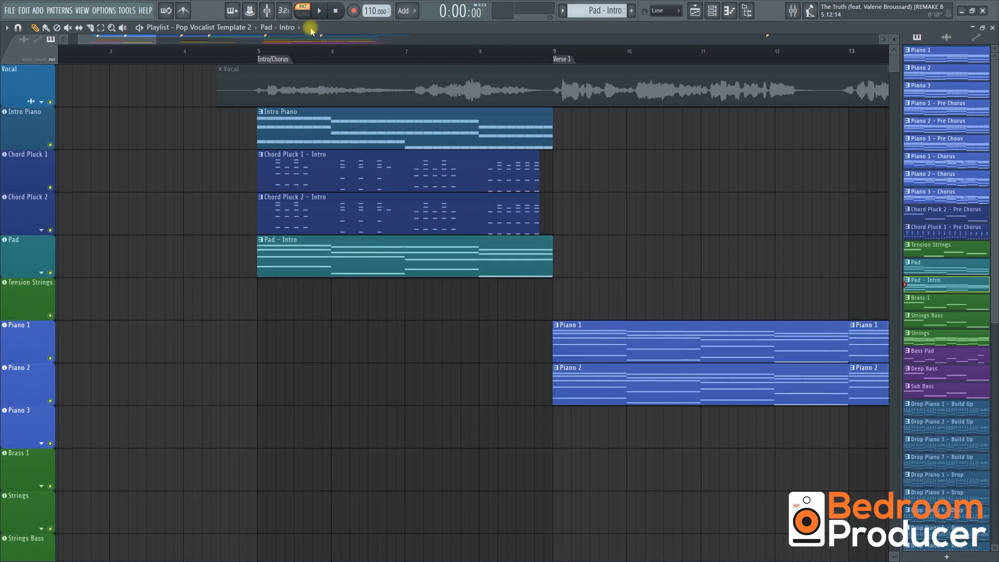
left_click(712, 11)
key("space")
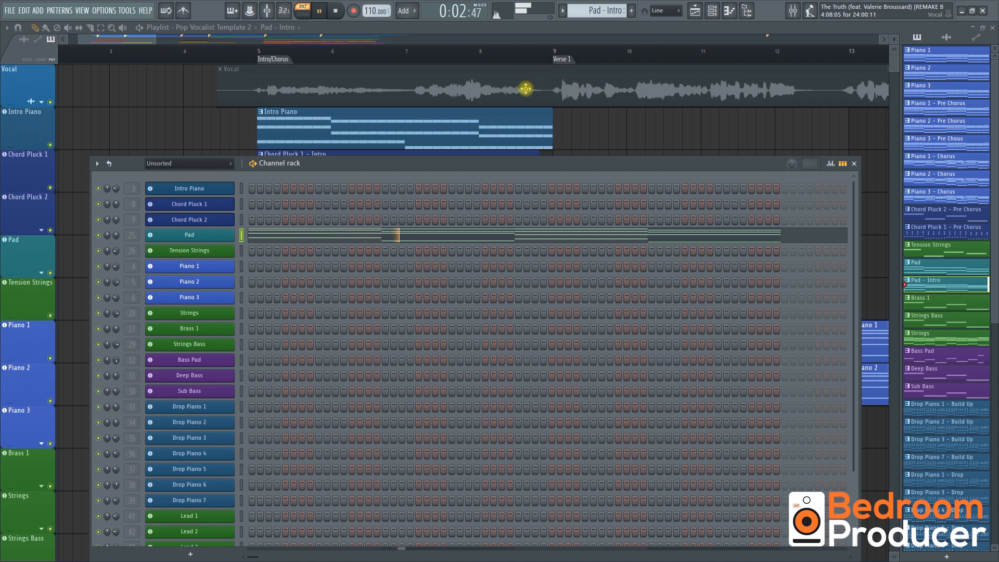
Step: Stop playback, inspect the Pad channel's Nexus instrument and return to the playlist
key("space")
left_click(229, 235)
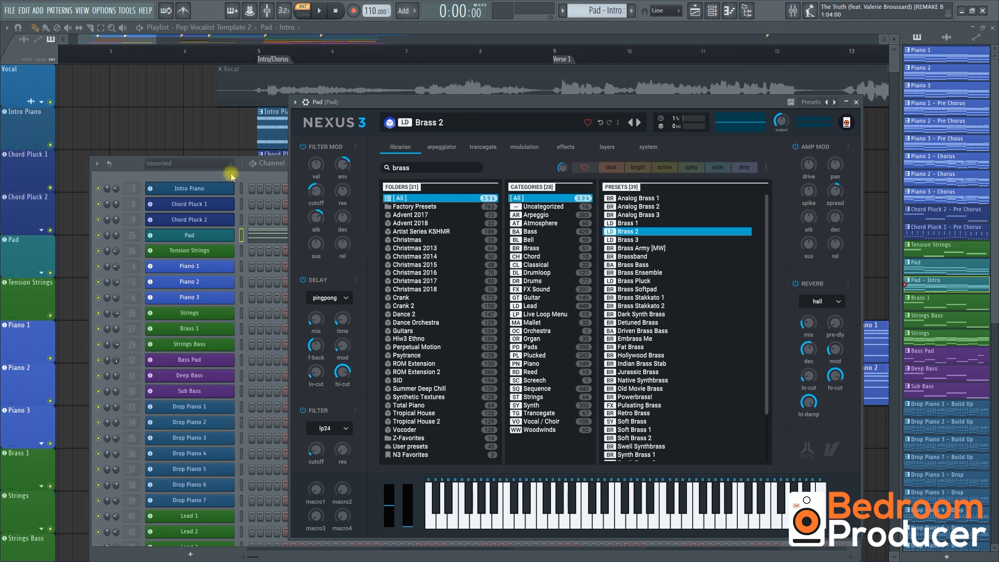
left_click(372, 32)
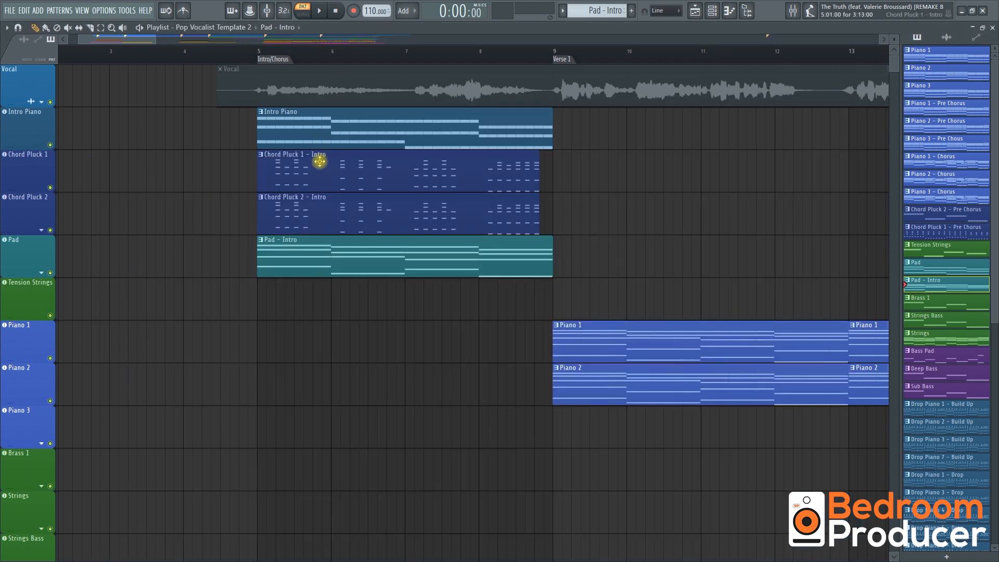
Step: Place the song playhead at the Verse 1 marker, play the start of the verse and stop playback
scroll(283, 172, "down", 4)
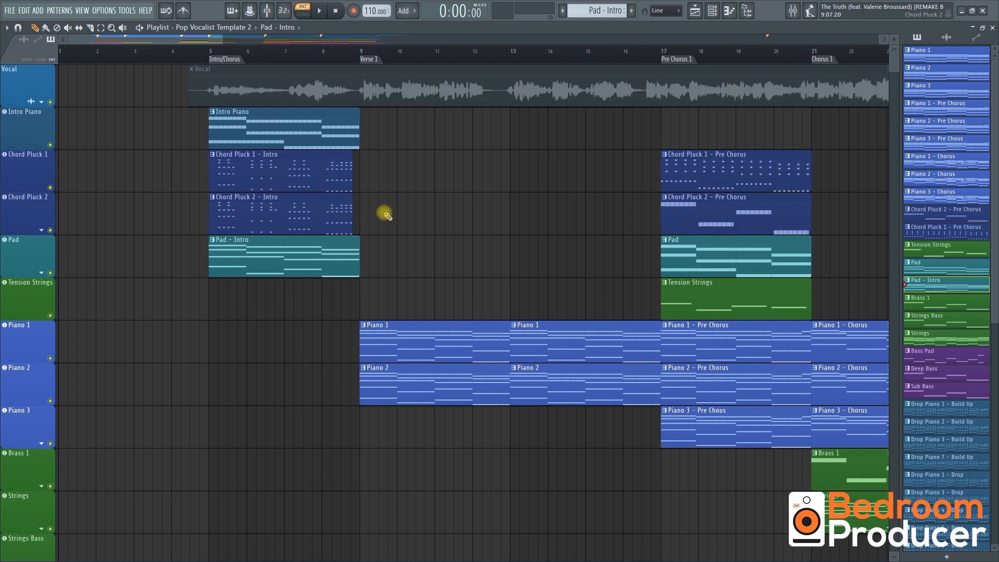
scroll(465, 201, "down", 4)
scroll(465, 202, "up", 3)
scroll(385, 268, "up", 2)
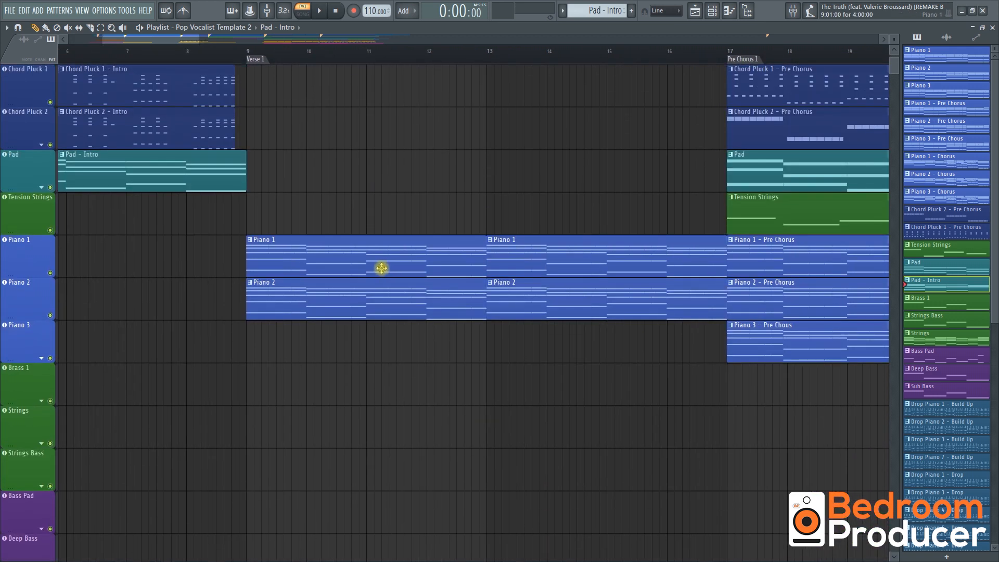
scroll(381, 268, "up", 2)
left_click(248, 54)
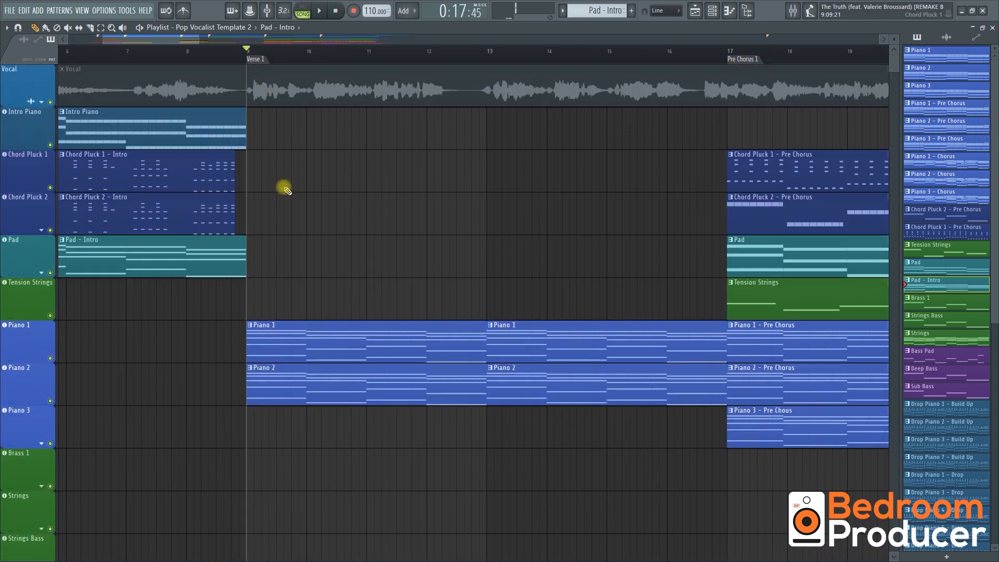
key("space")
scroll(319, 181, "down", 2)
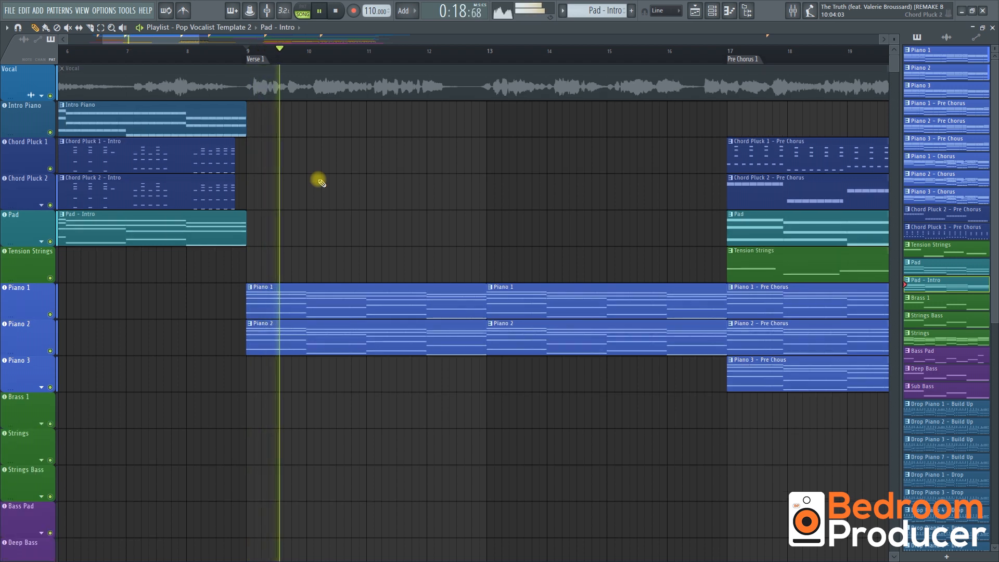
scroll(321, 182, "down", 1)
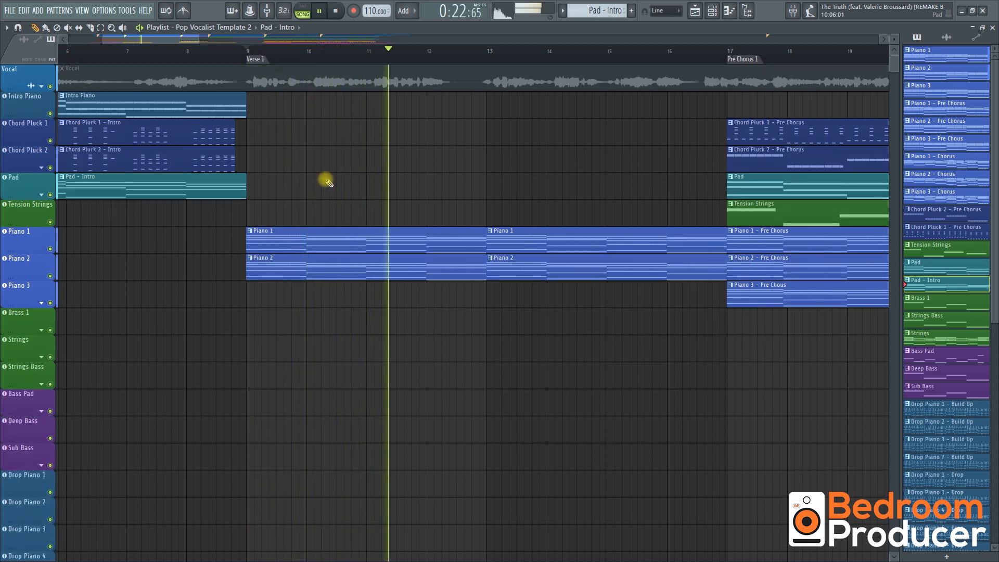
key("space")
Step: Look through the verse's lower playlist tracks and select the H-Delay Whitenoise track in the mixer
scroll(326, 182, "down", 15)
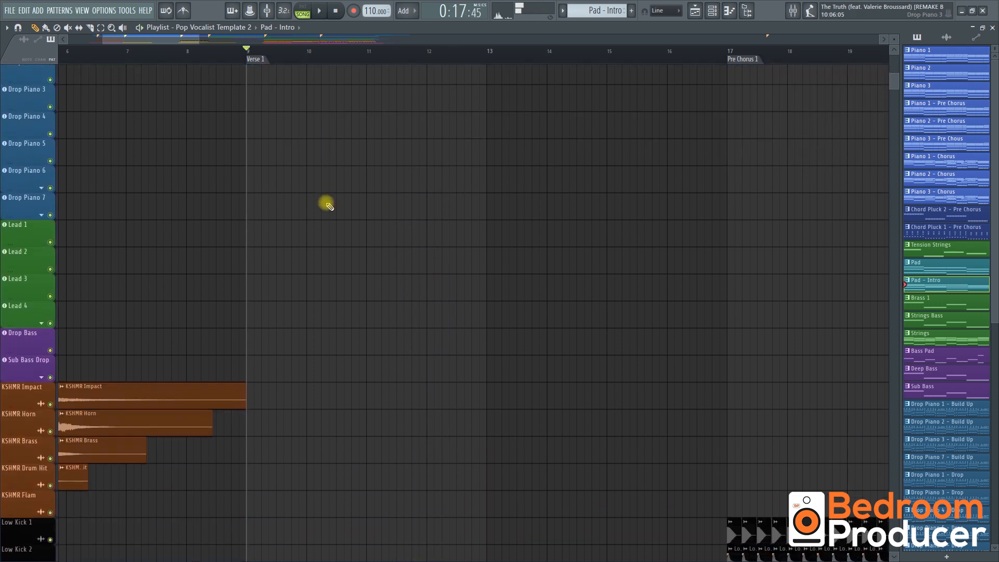
scroll(326, 203, "down", 1)
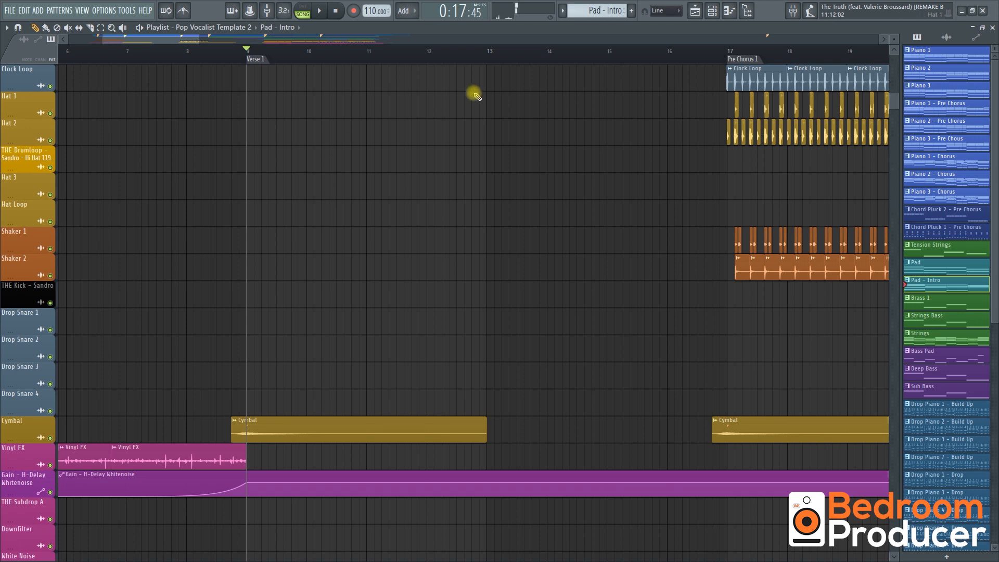
left_click(791, 13)
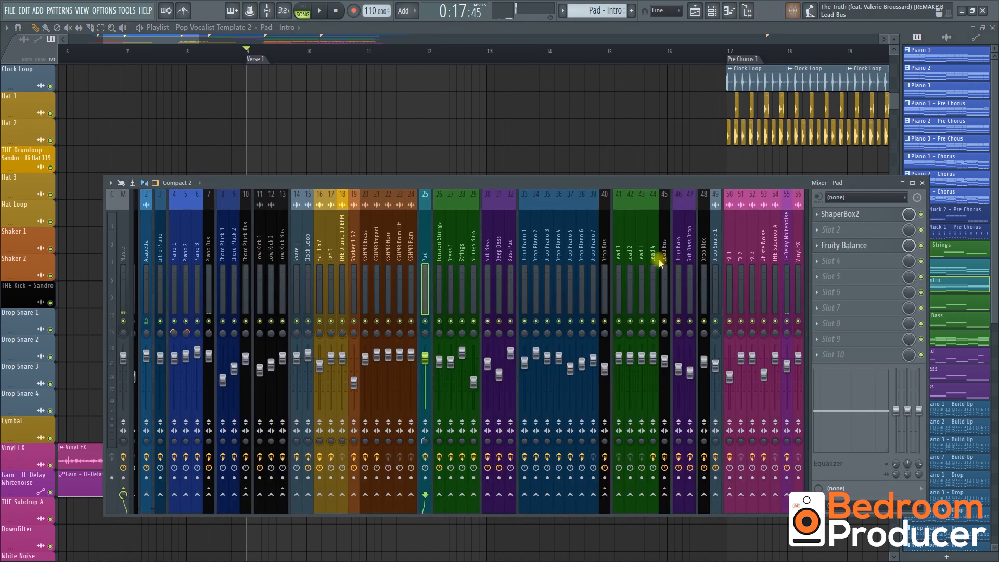
scroll(453, 312, "right", 5)
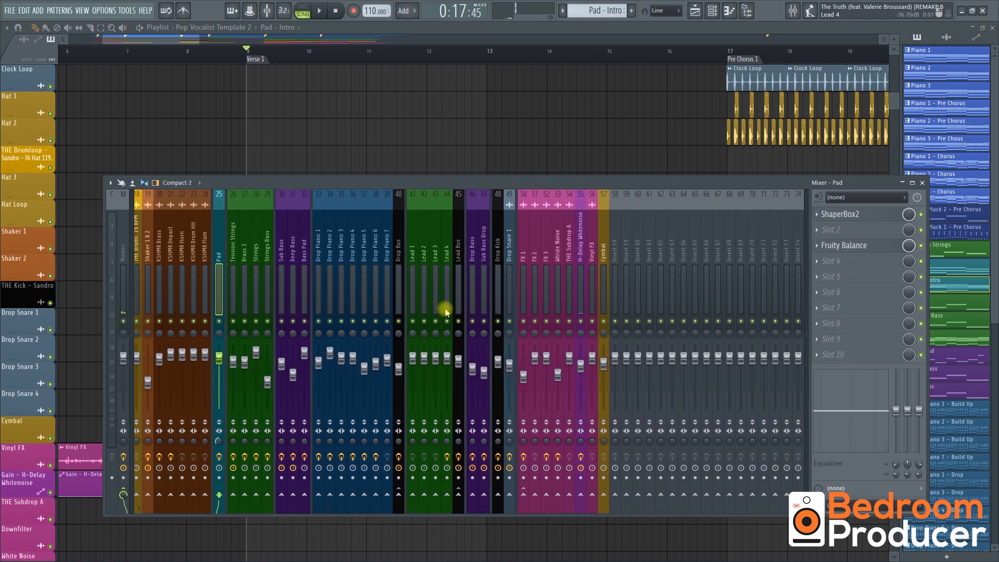
left_click(580, 311)
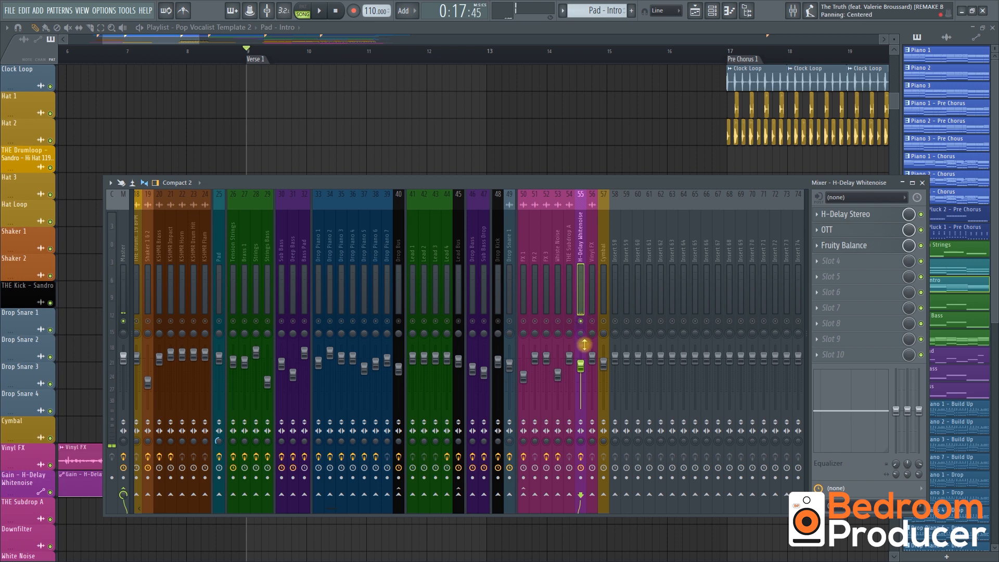
Step: Inspect the H-Delay Stereo effect on the H-Delay Whitenoise mixer track and close it
left_click(843, 230)
left_click(843, 230)
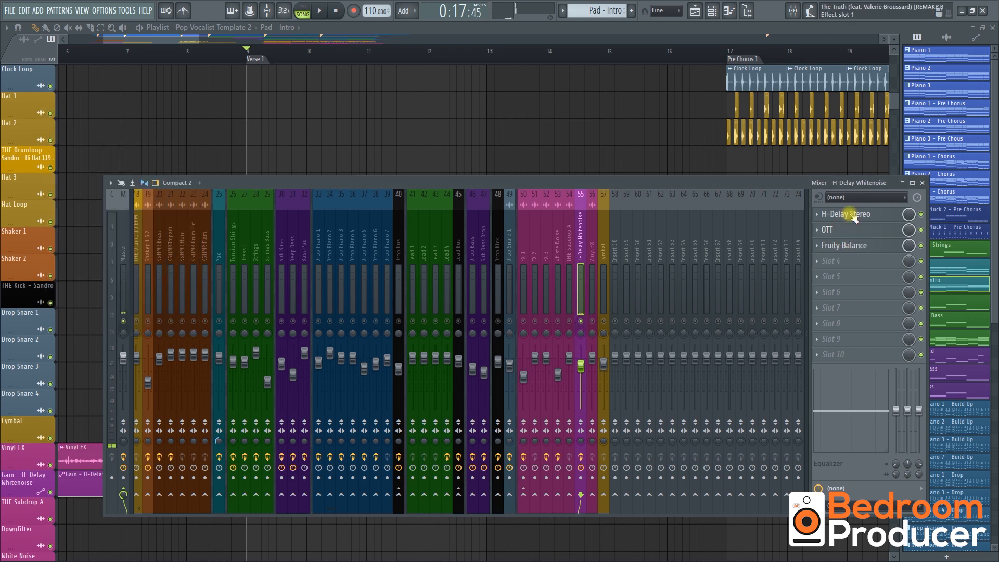
left_click(845, 213)
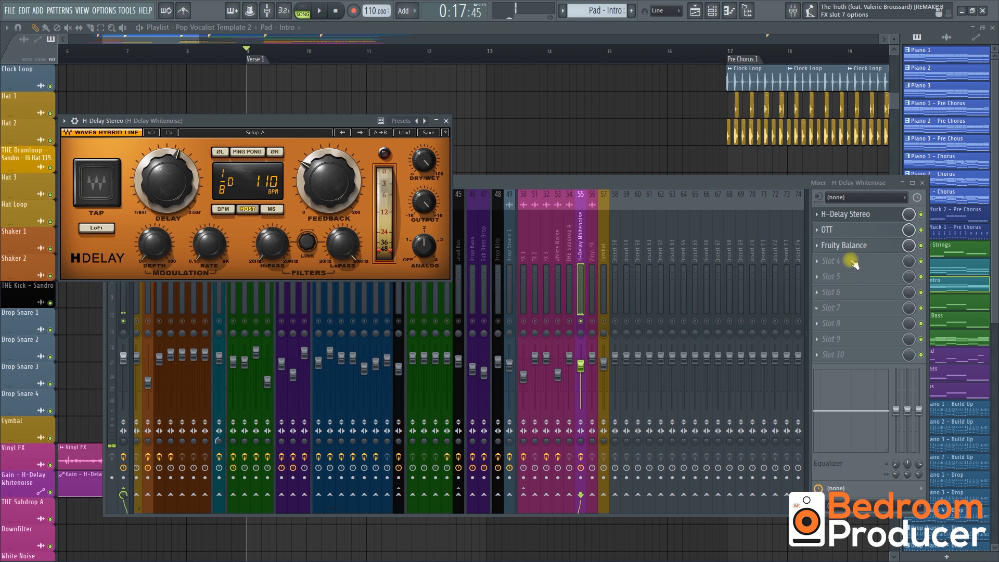
left_click(845, 213)
Step: Open OTT on the H-Delay Whitenoise track, raise its depth to about 83%, lower it to about 8% and close the plugin
left_click(842, 229)
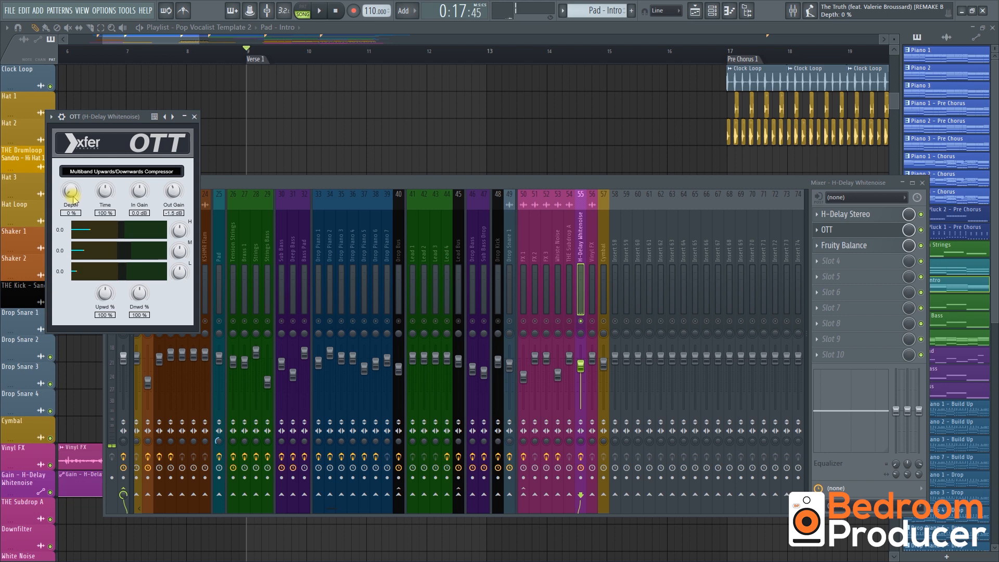
left_click_drag(78, 162, 86, 122)
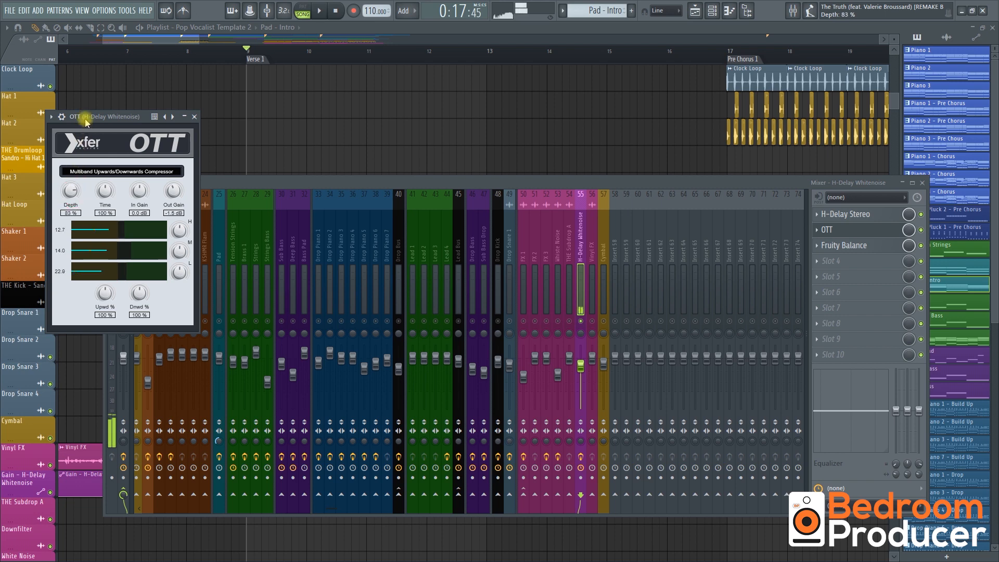
left_click_drag(90, 141, 90, 207)
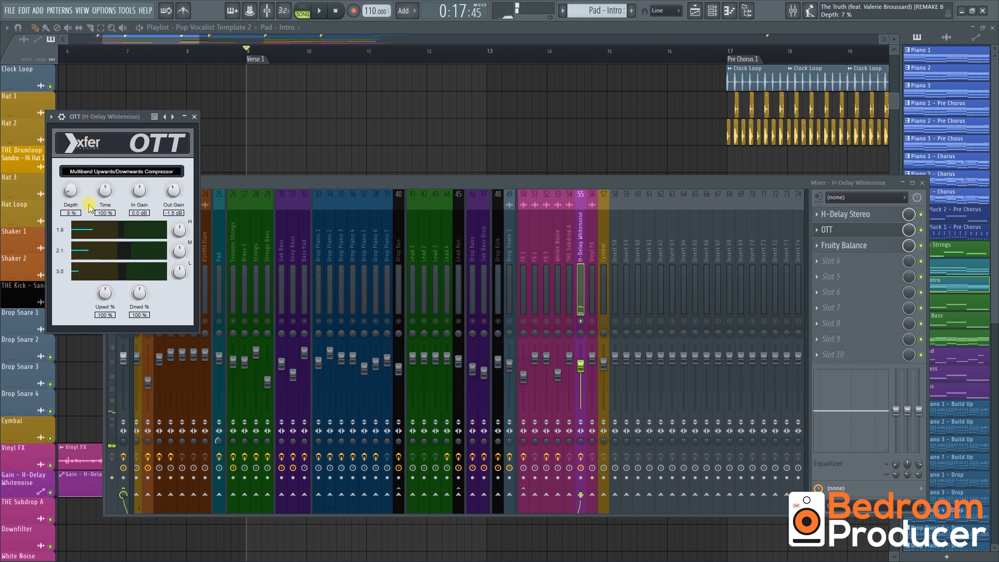
left_click(837, 229)
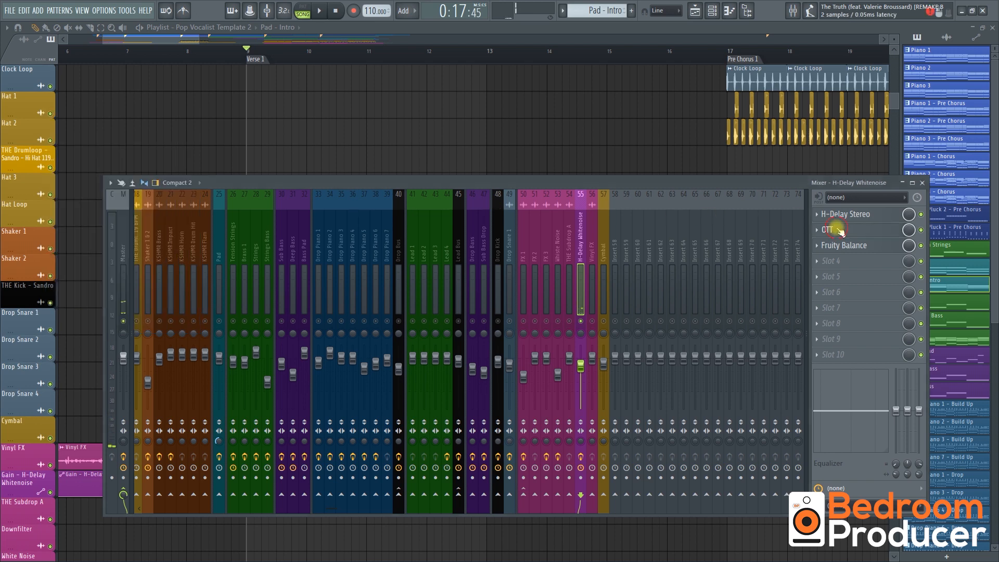
Step: Return to the playlist, select the Verse 1 Piano 1 pattern and show it in the channel rack
left_click(444, 34)
scroll(383, 201, "up", 15)
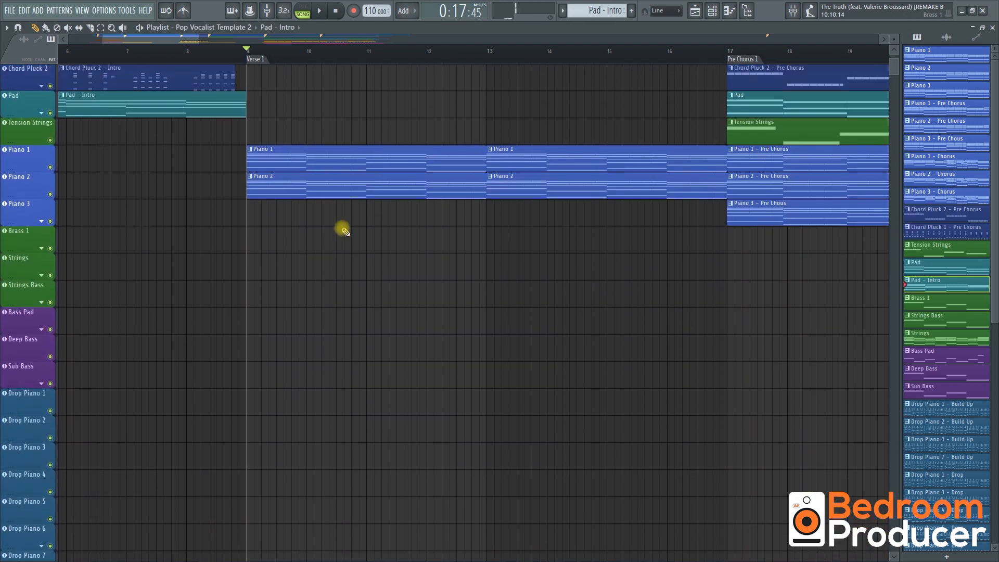
left_click(348, 243)
left_click(712, 10)
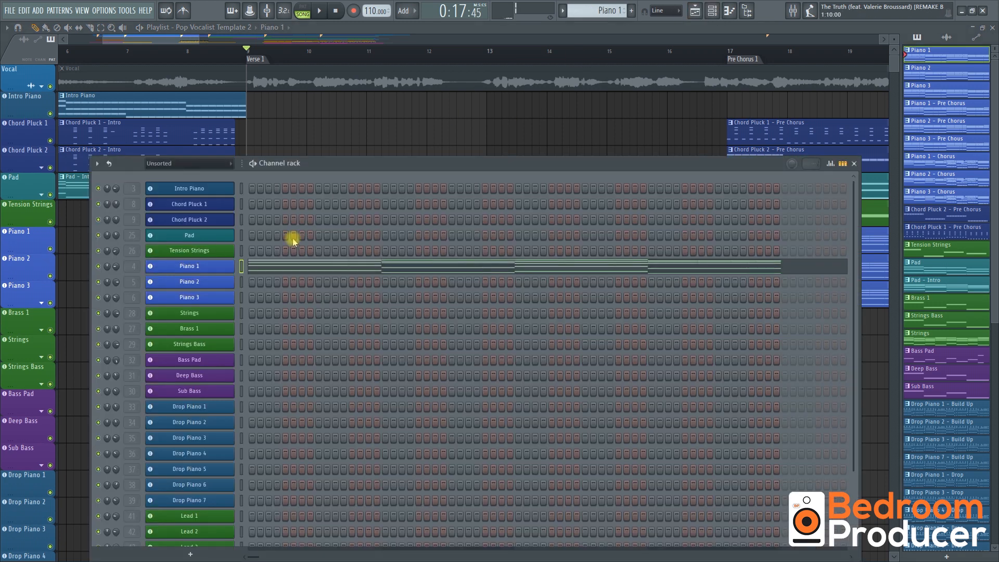
Step: Inspect the Piano 1 channel's Keyscape instrument and the Piano 2 channel's Kontakt instrument, closing each one
left_click(225, 270)
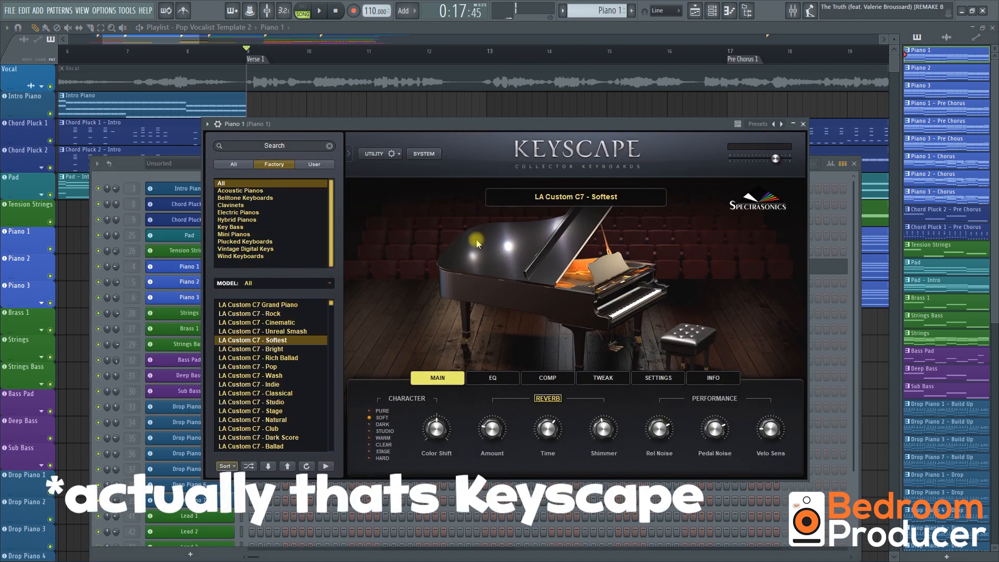
left_click(201, 267)
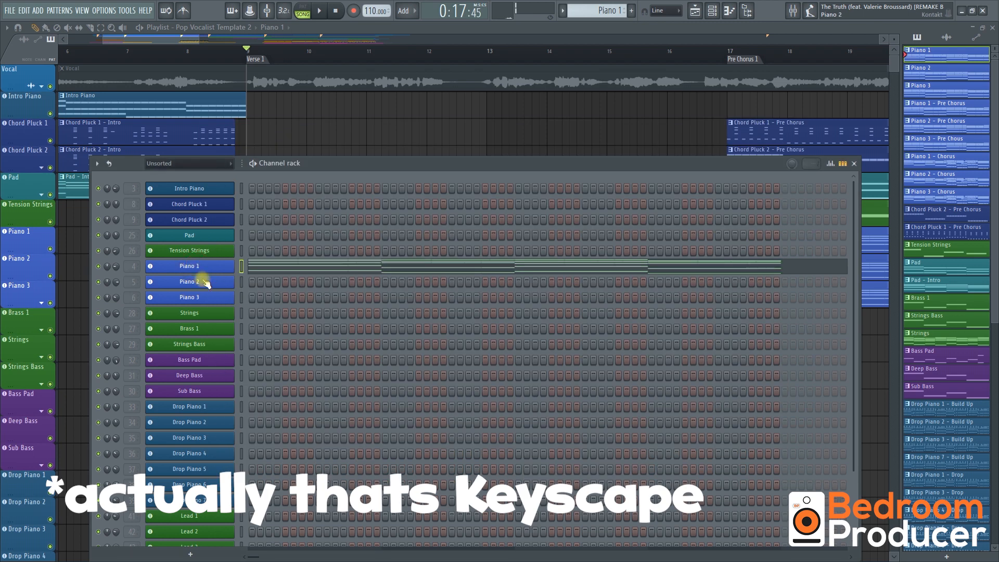
left_click(202, 282)
left_click(193, 284)
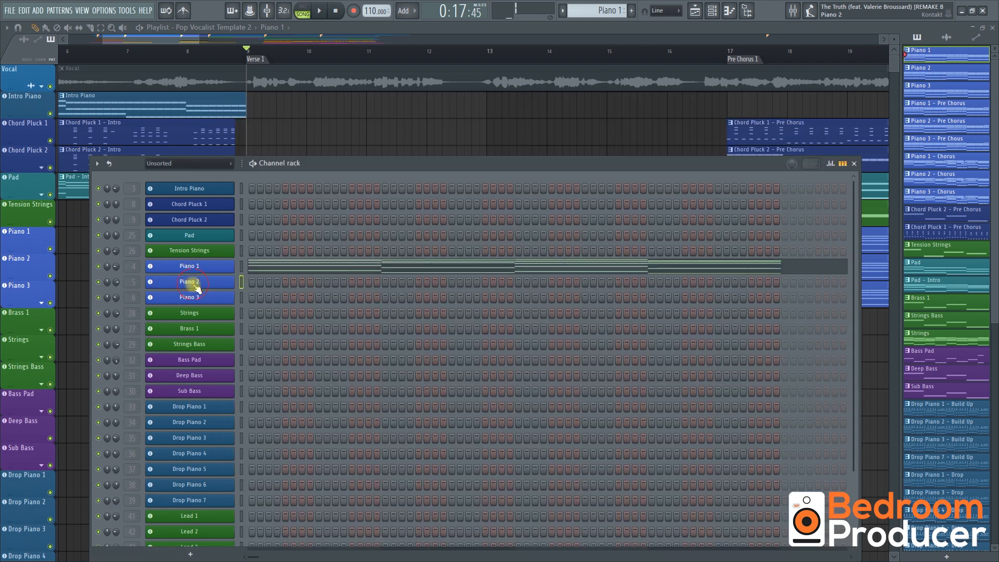
Step: Solo the Piano 1, Piano 2 and Piano 3 mixer tracks together, play the verse from the Verse 1 marker and stop playback
left_click(791, 12)
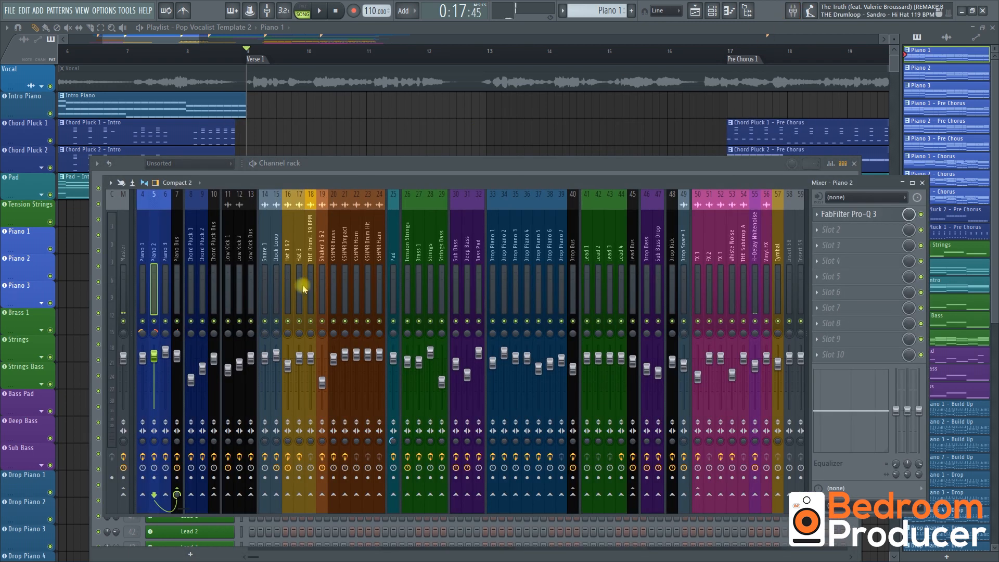
left_click(143, 305)
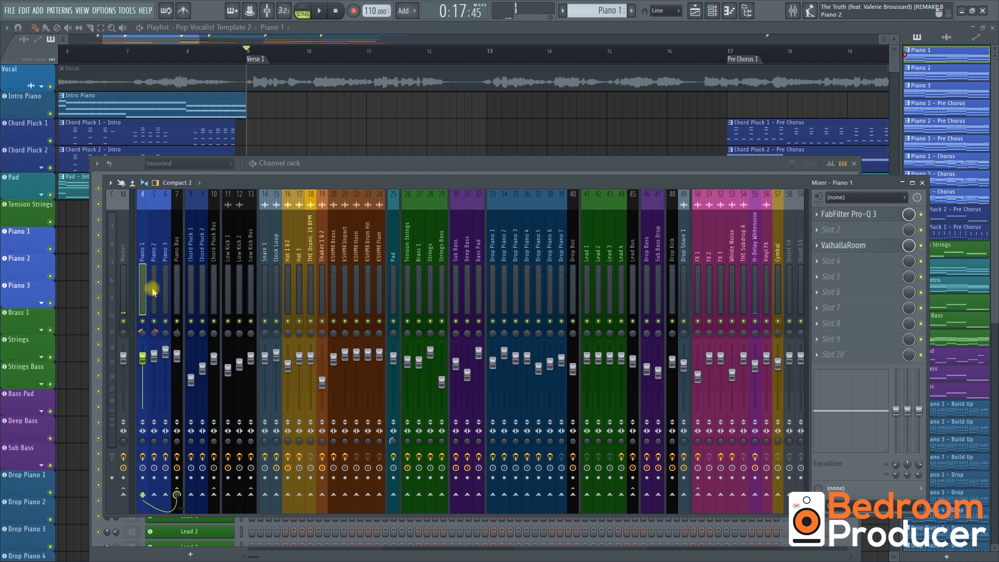
right_click(143, 322)
left_click(154, 322)
left_click(166, 322)
key("space")
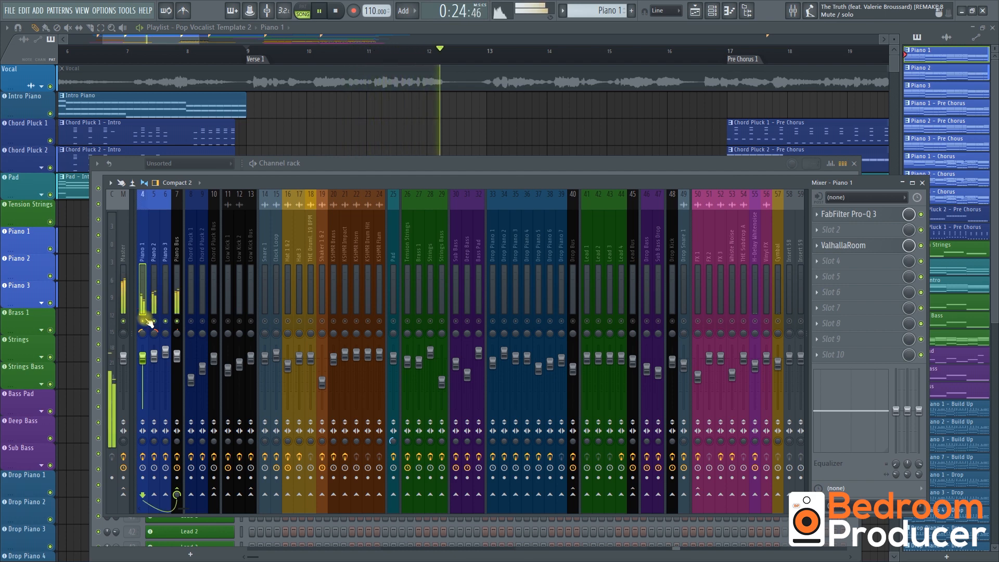
key("space")
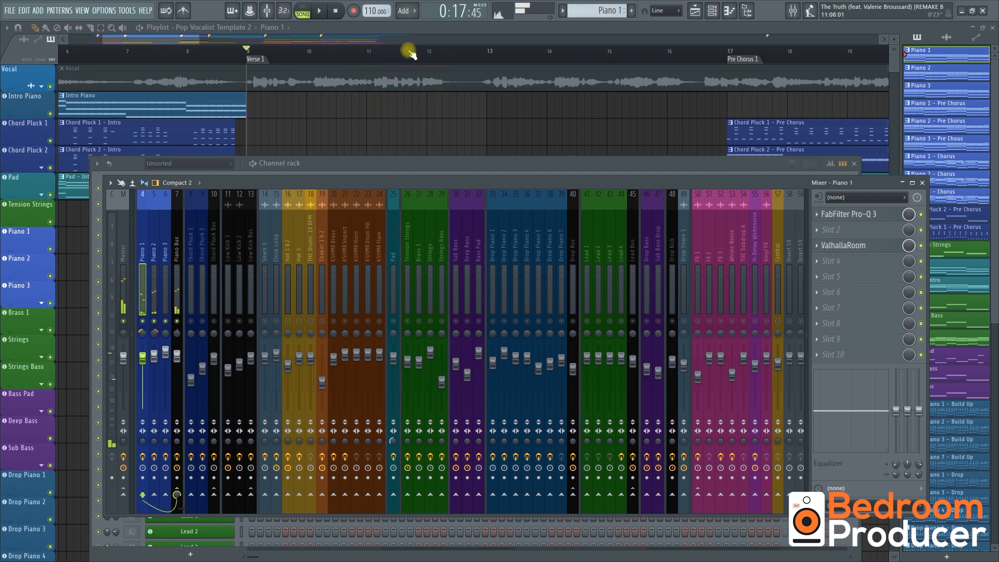
Step: Show the pre-chorus section in the playlist, select the Piano 3 pre-chorus pattern and place the playhead at the Pre Chorus 1 marker
left_click(430, 37)
scroll(299, 125, "down", 4)
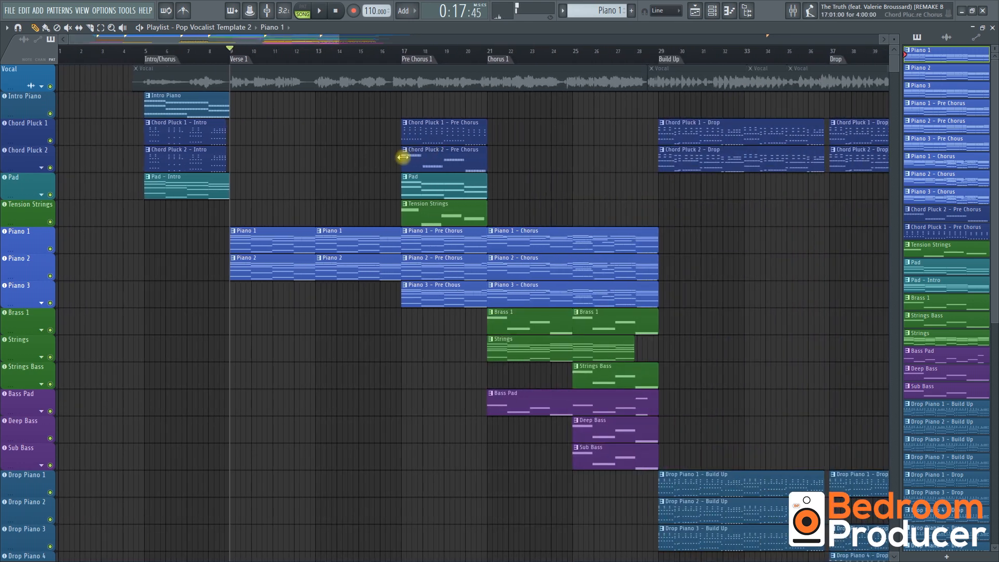
scroll(403, 157, "up", 2)
scroll(432, 218, "up", 2)
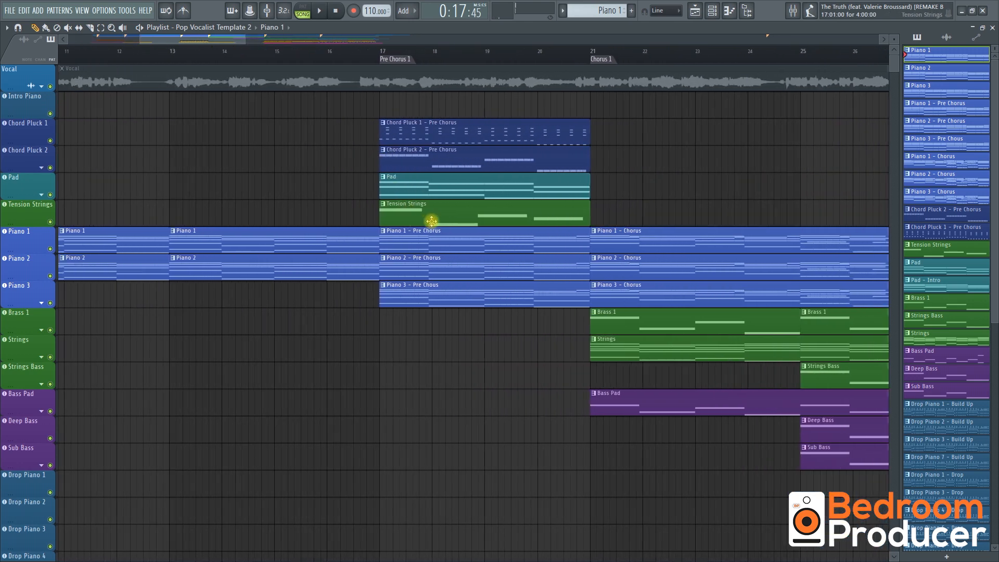
left_click(433, 301)
left_click(377, 50)
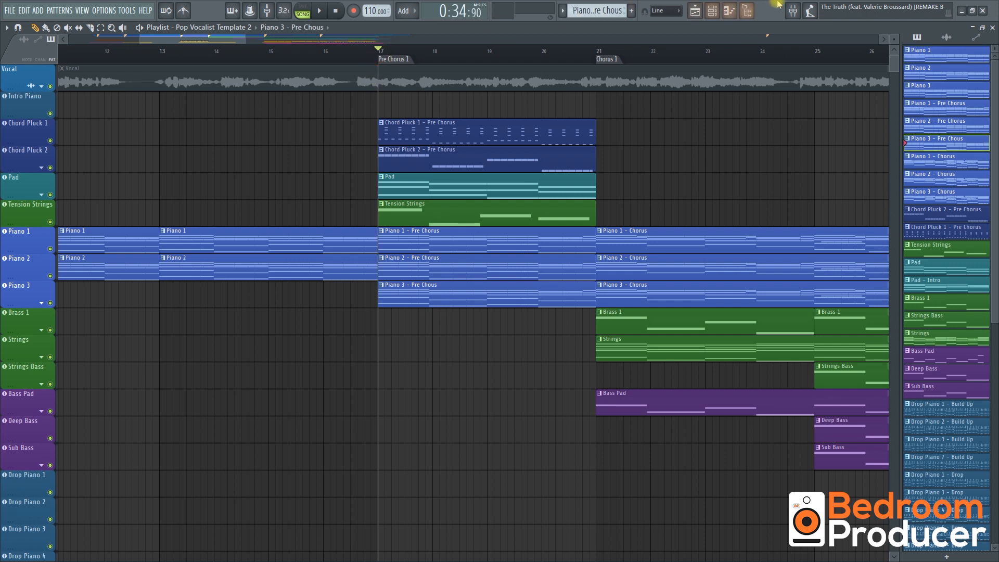
Step: Play the pre-chorus with the mixer open, toggle the Piano 1 and Piano 2 tracks' mute states and stop playback
left_click(792, 10)
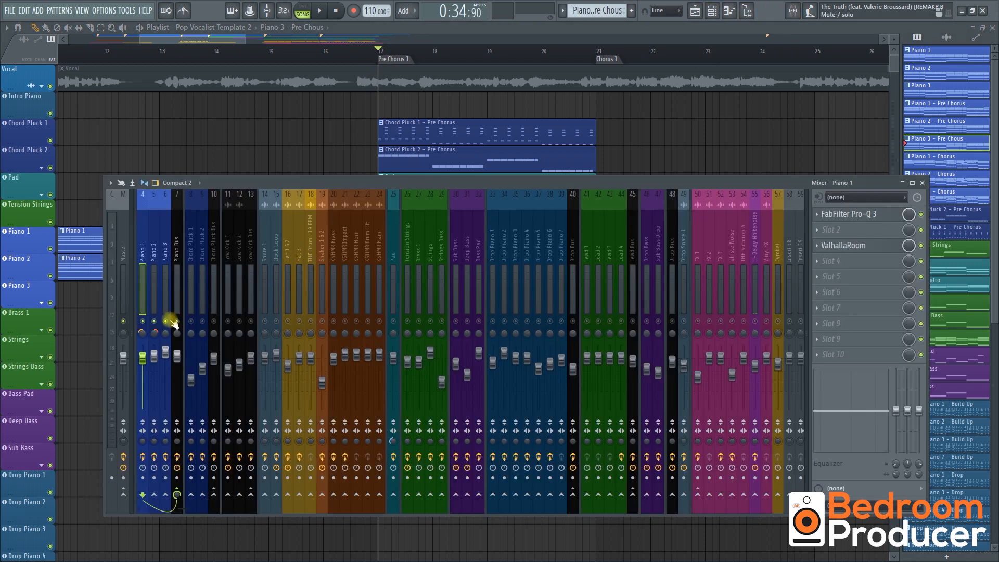
key("space")
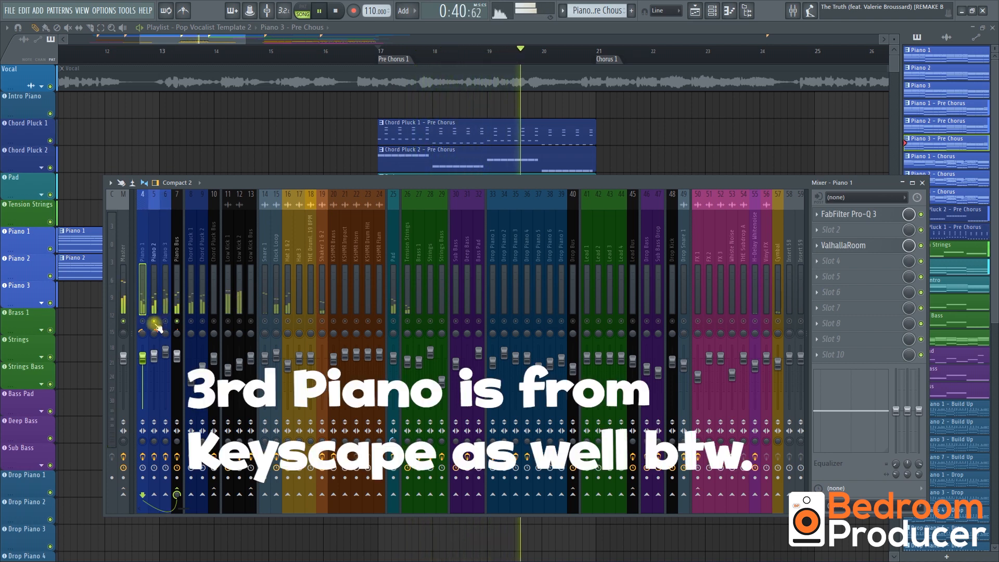
left_click(143, 321)
left_click(154, 320)
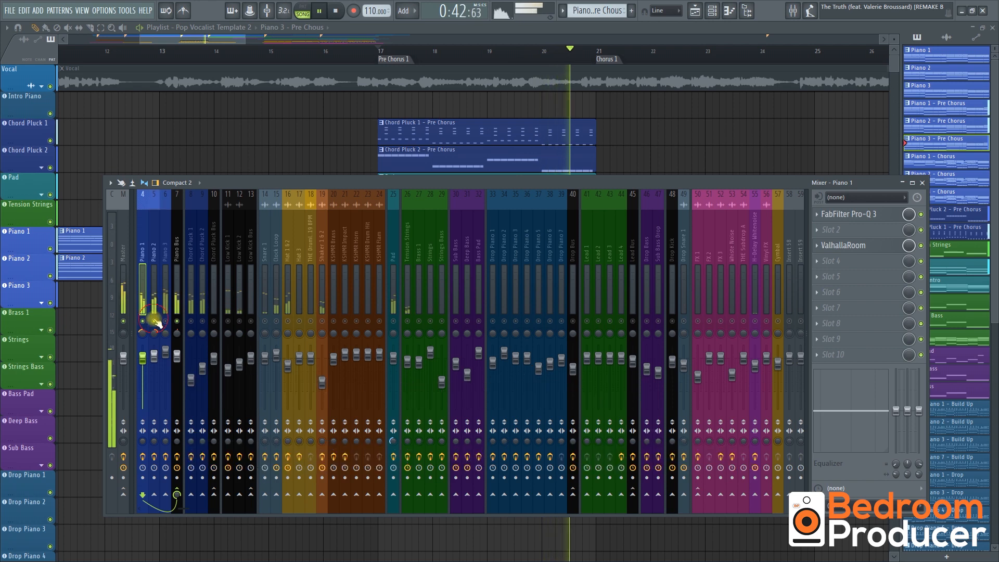
key("space")
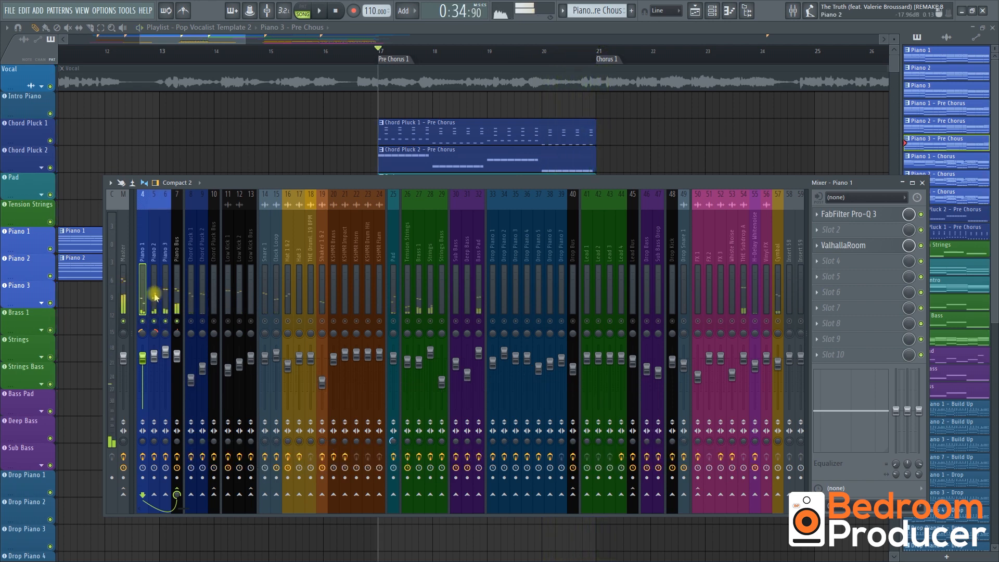
Step: Inspect the FabFilter Pro-Q 3 curves on the Piano 1 and Piano 2 mixer tracks, closing each plugin
left_click(856, 215)
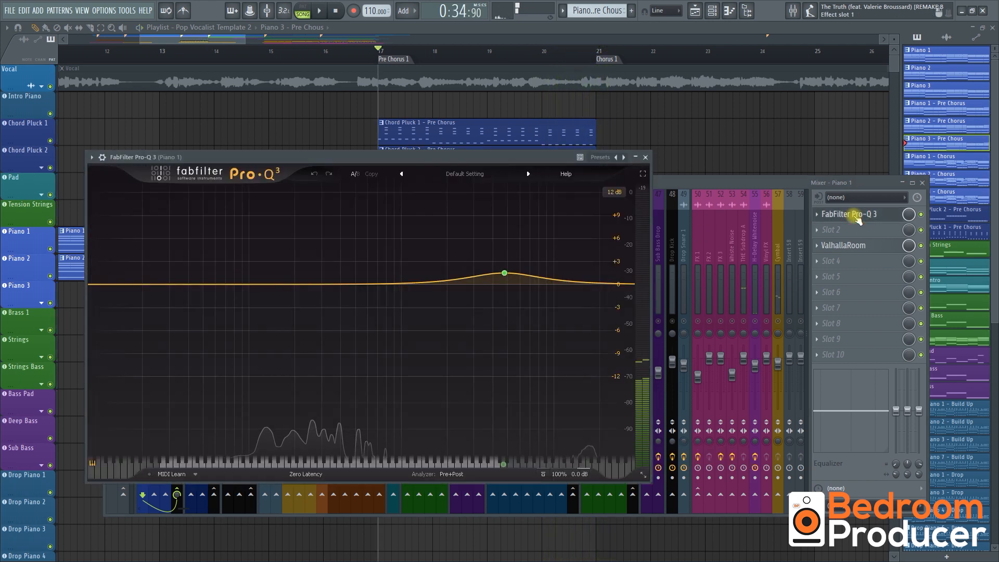
left_click(856, 216)
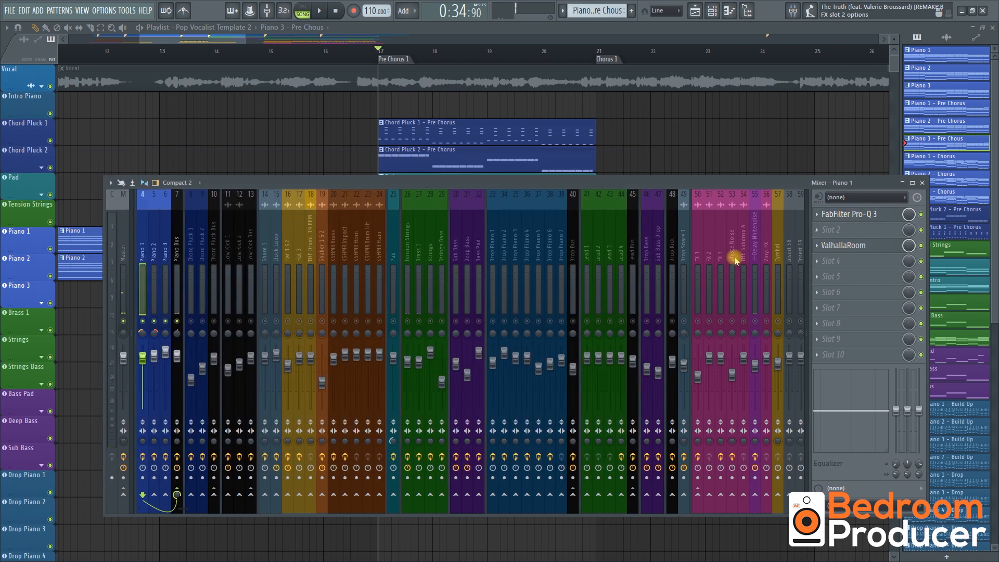
left_click(155, 287)
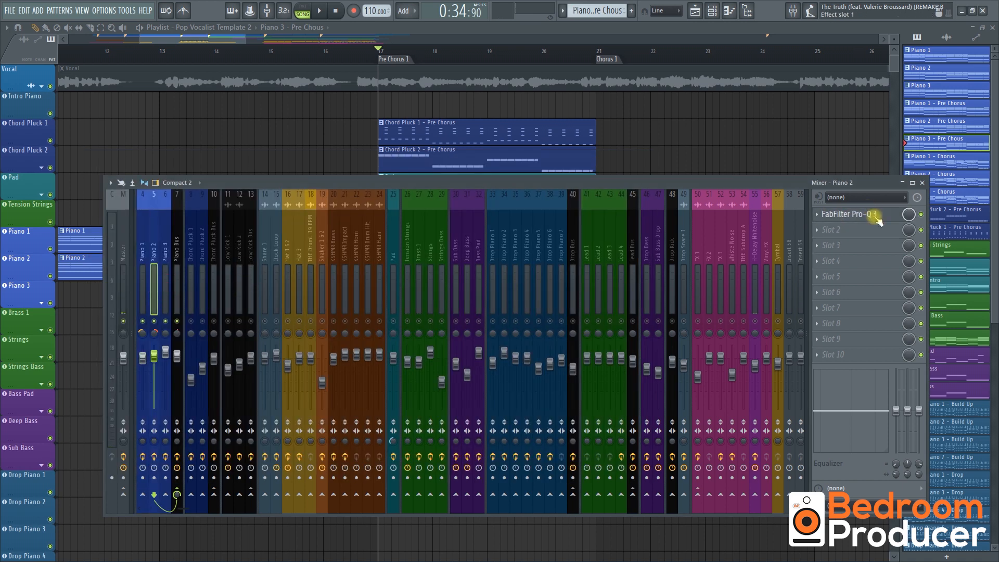
left_click(855, 214)
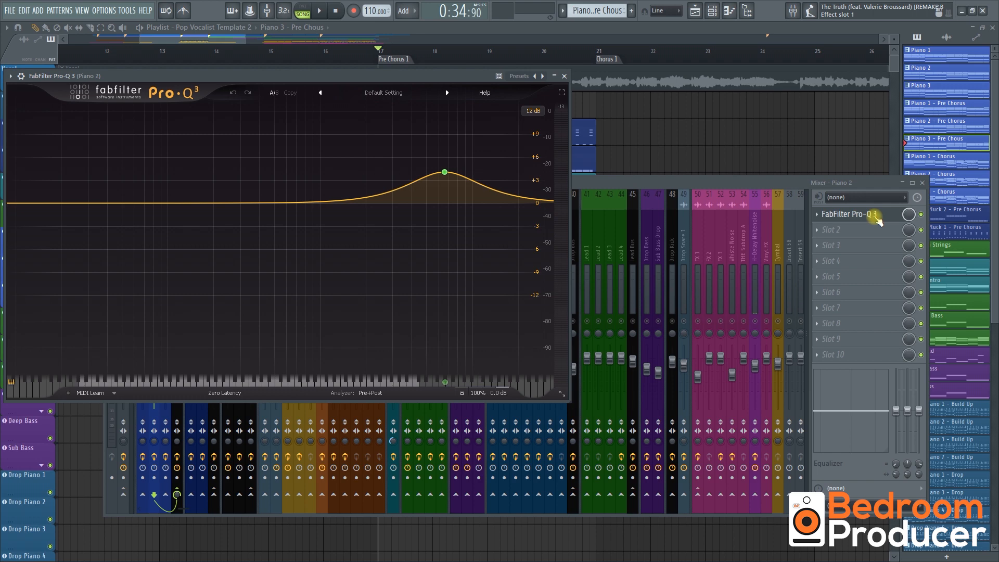
left_click(876, 219)
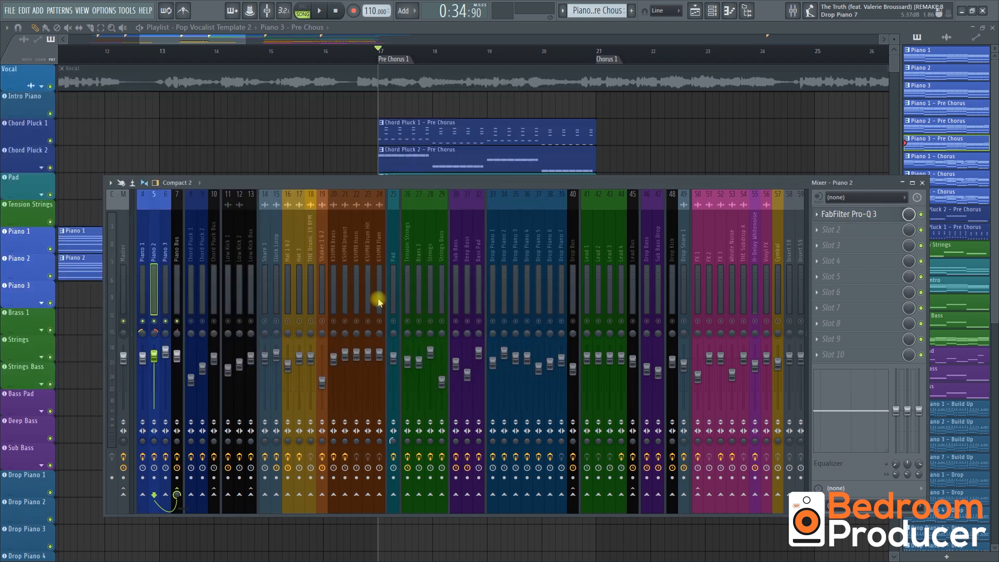
Step: Inspect FabFilter Pro-Q 3 and S1 Imager Stereo on the Piano 3 mixer track, closing each plugin
left_click(168, 295)
left_click(859, 214)
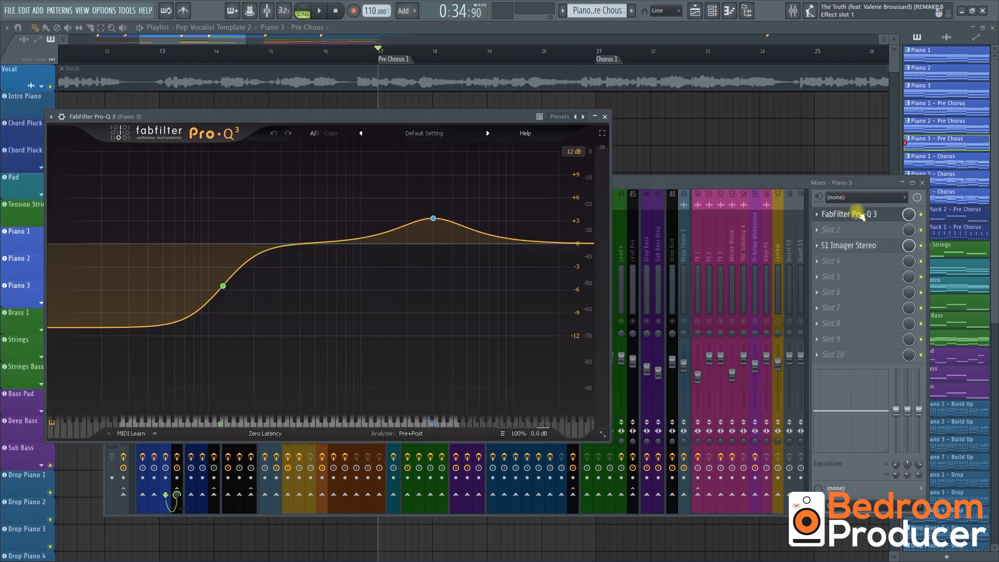
left_click(858, 214)
left_click(856, 246)
left_click(853, 246)
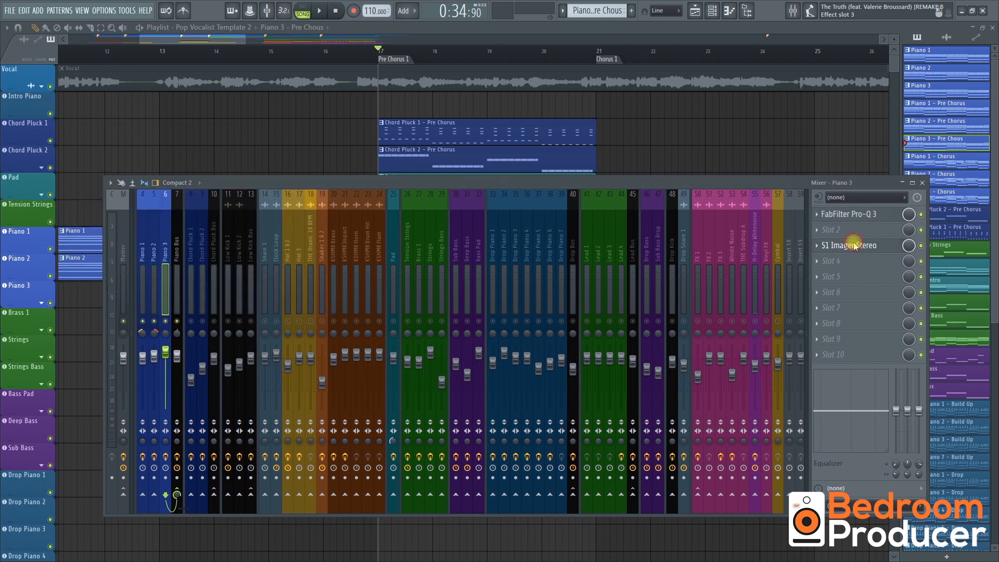
Step: Inspect ValhallaShimmer, VerbSuite Classics and OTT on the Piano Bus, closing each plugin
left_click(176, 273)
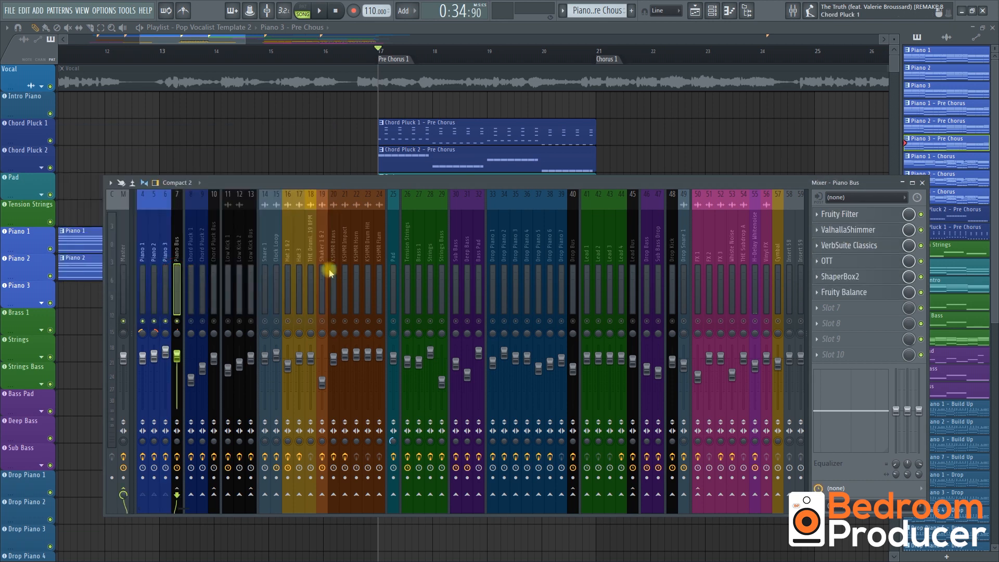
left_click(862, 230)
left_click(862, 231)
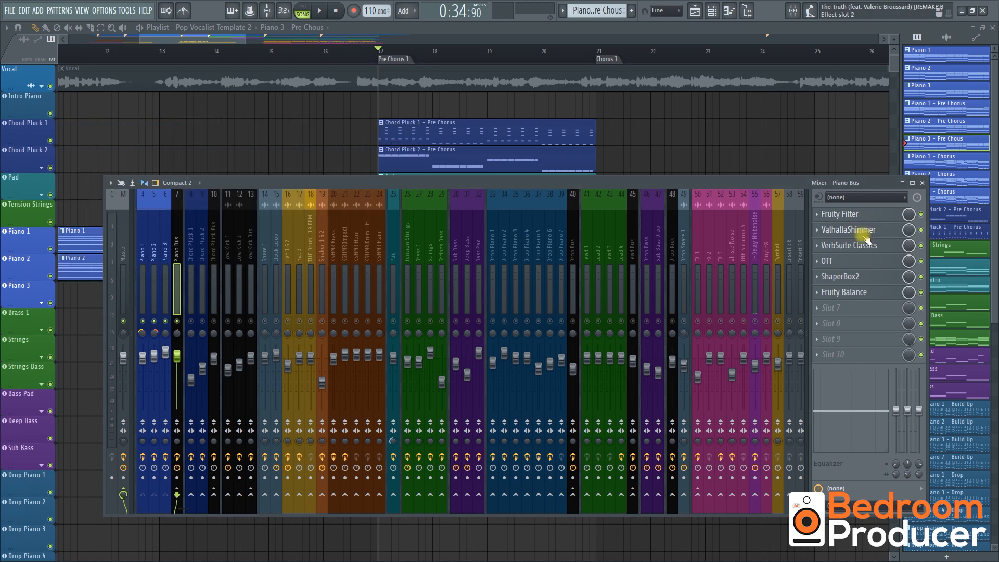
left_click(855, 254)
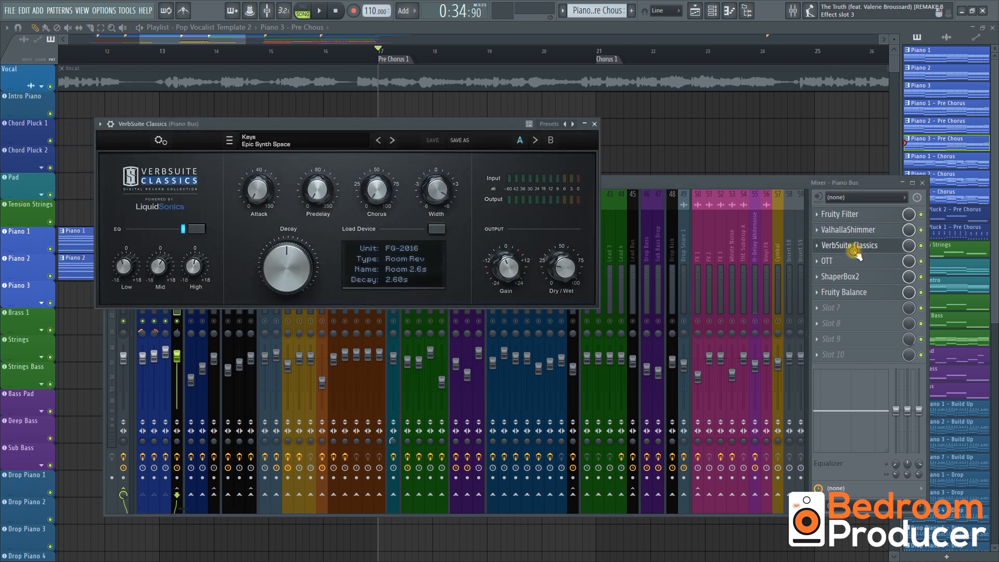
left_click(855, 253)
left_click(851, 261)
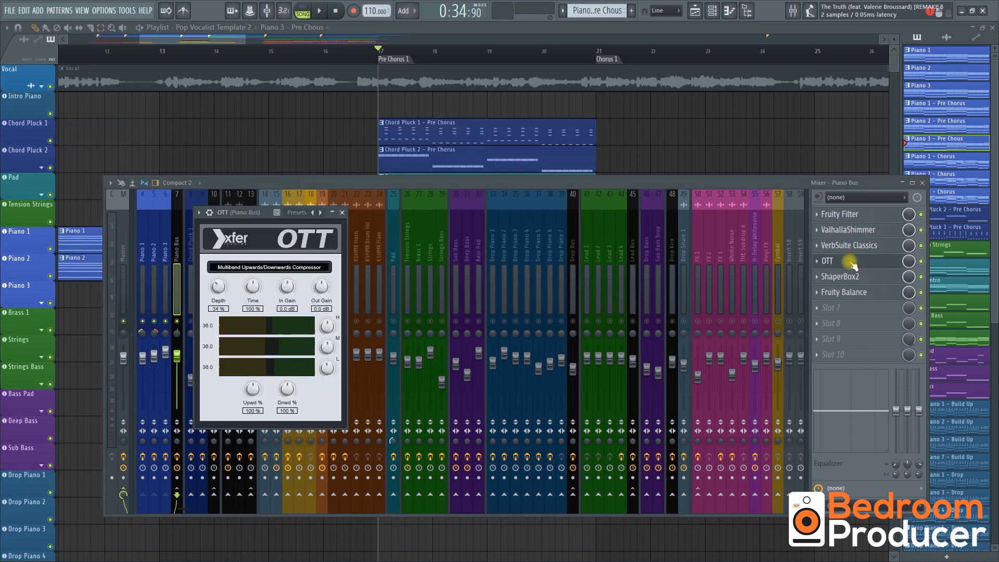
left_click(851, 261)
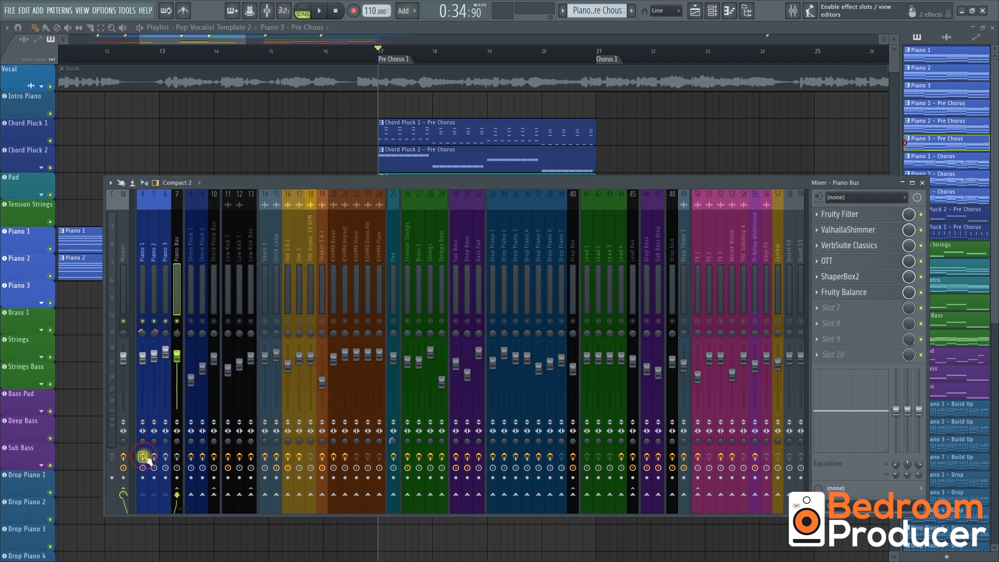
Step: Play the pre-chorus while toggling the Piano 1 track's effects to compare the sound, and stop playback
key("space")
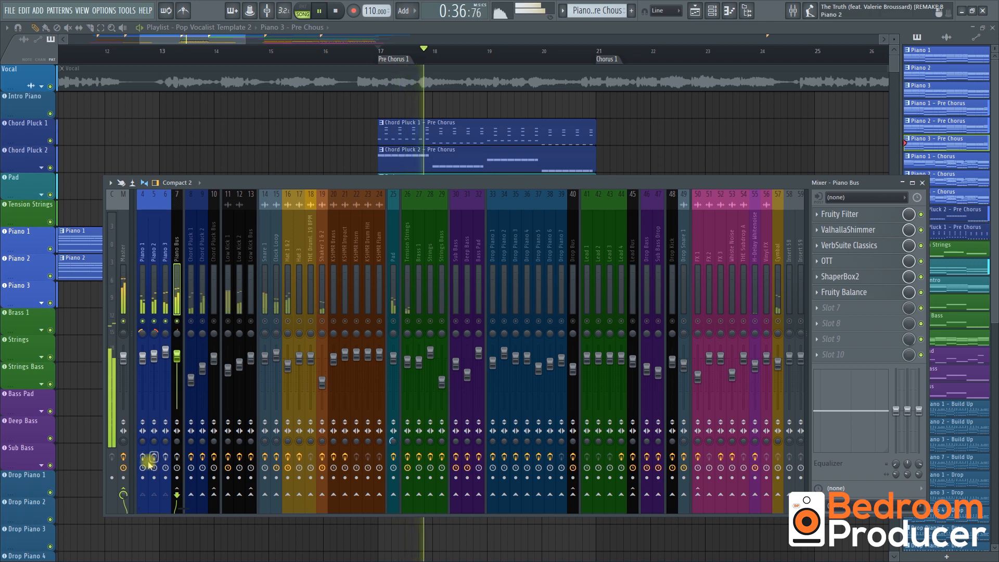
left_click(143, 457)
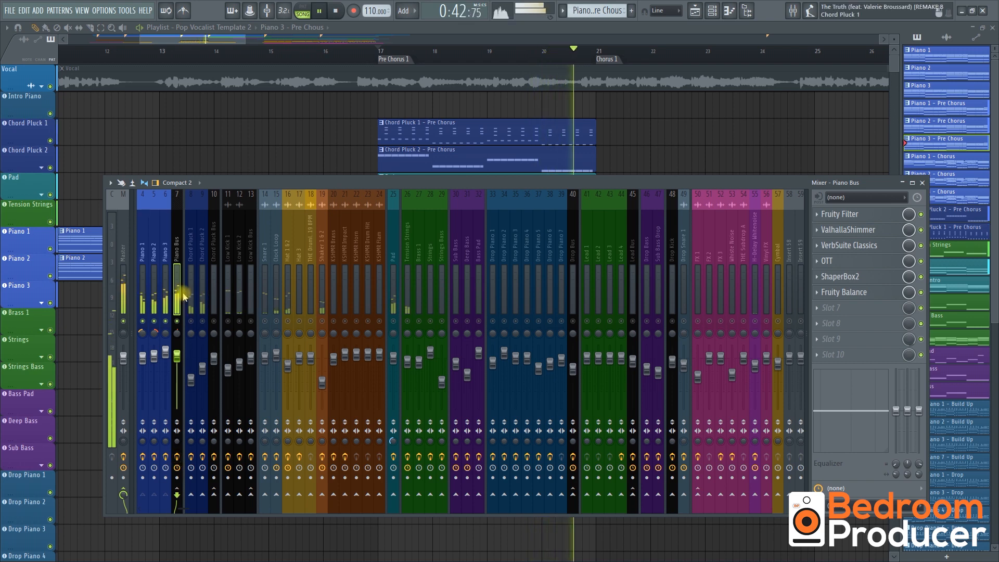
key("space")
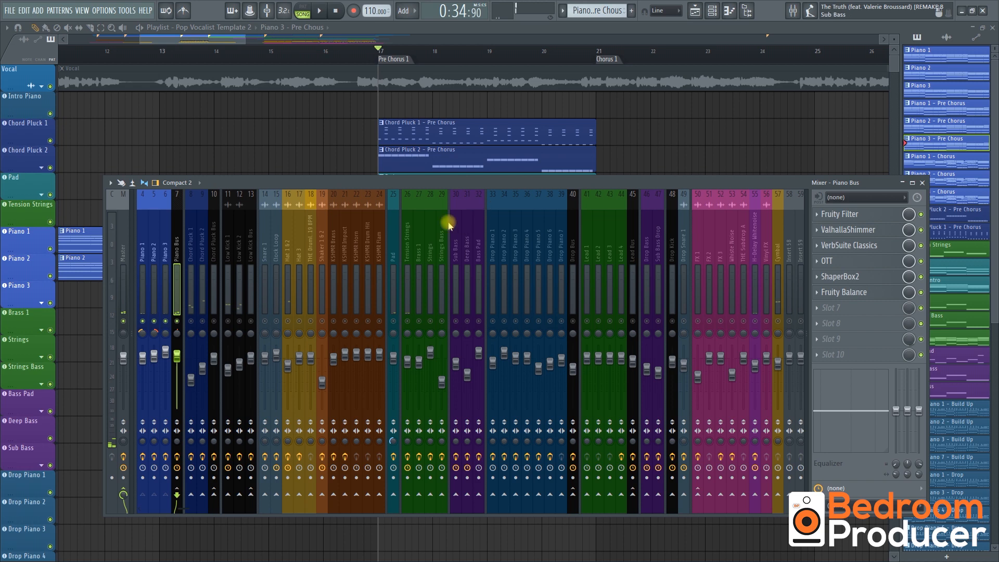
Step: Return to the playlist, select the Chord Pluck 1 - Pre Chorus pattern and switch playback to pattern mode
key("F9")
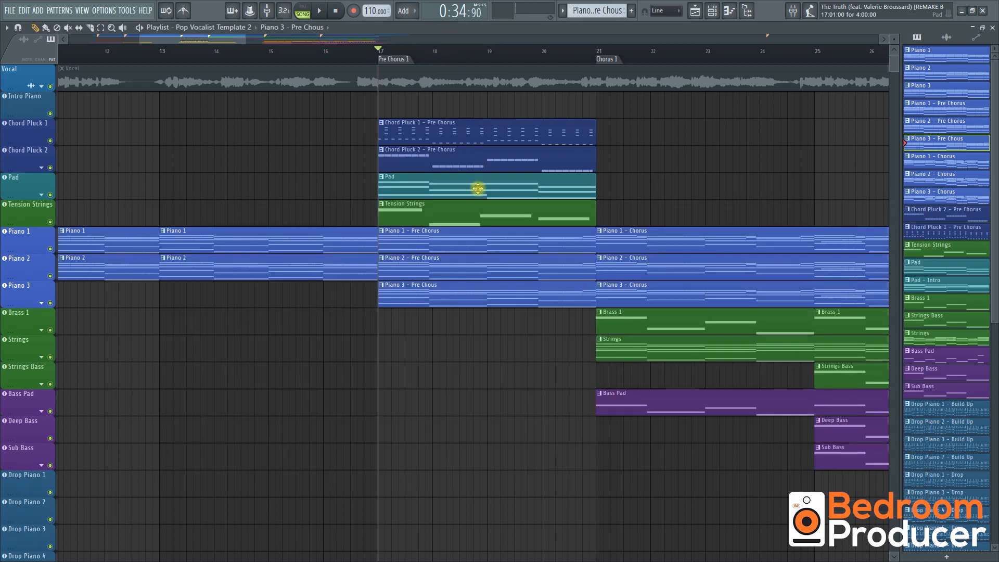
left_click(414, 182)
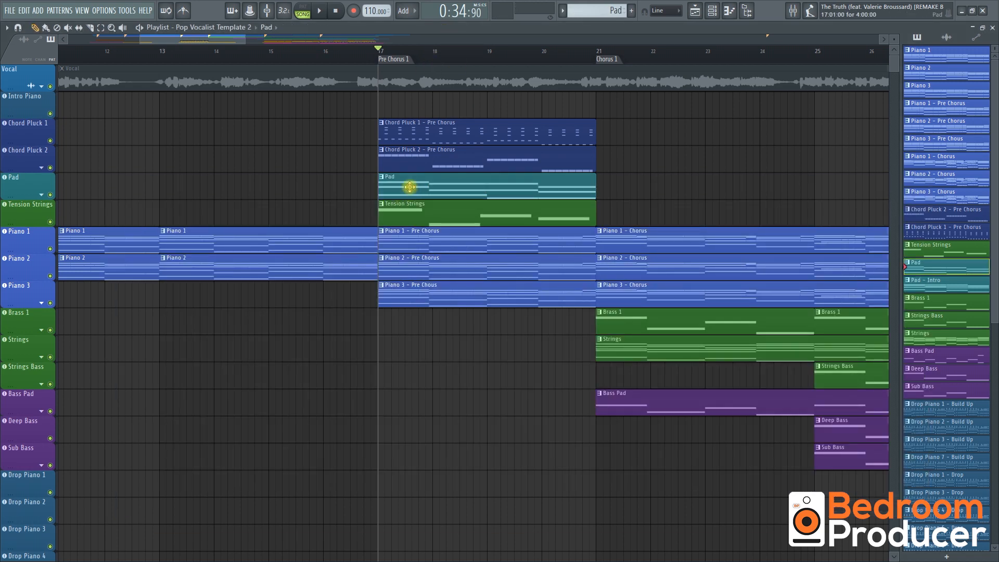
left_click(413, 132)
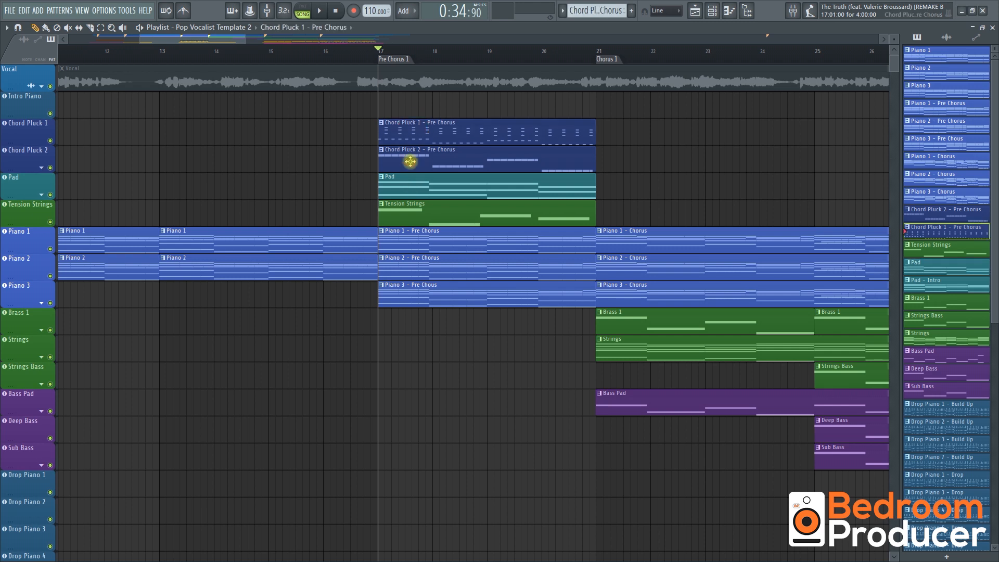
left_click(303, 11)
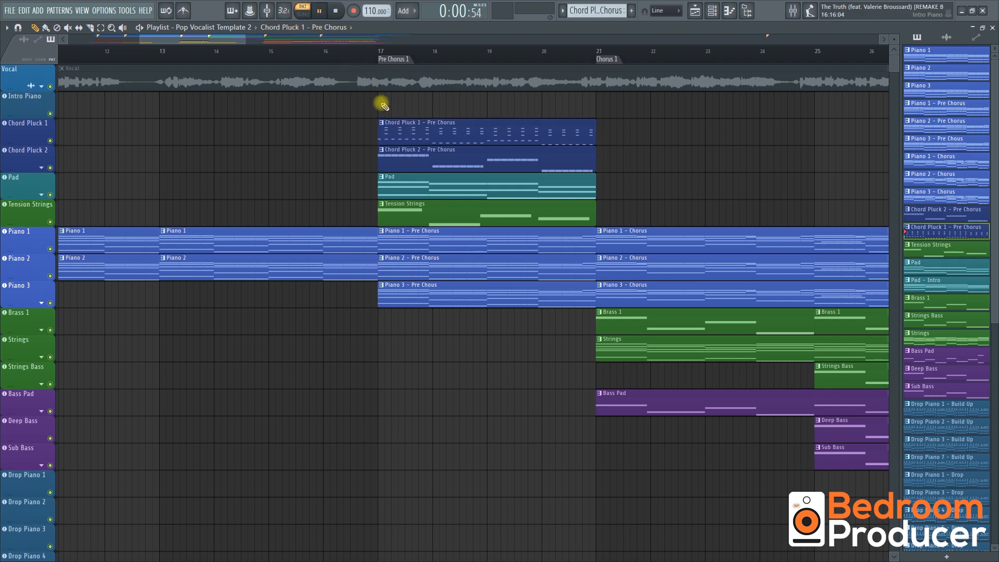
Step: Clear the piano solo in the mixer so all tracks sound, play the Chord Pluck 1 - Pre Chorus pattern and stop it
left_click(792, 10)
right_click(338, 324)
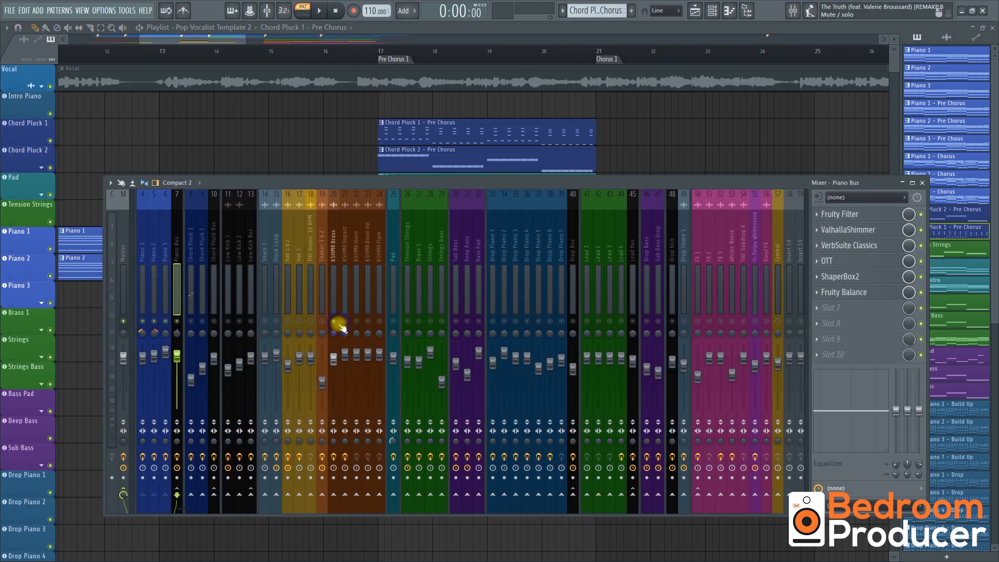
right_click(338, 324)
key("F9")
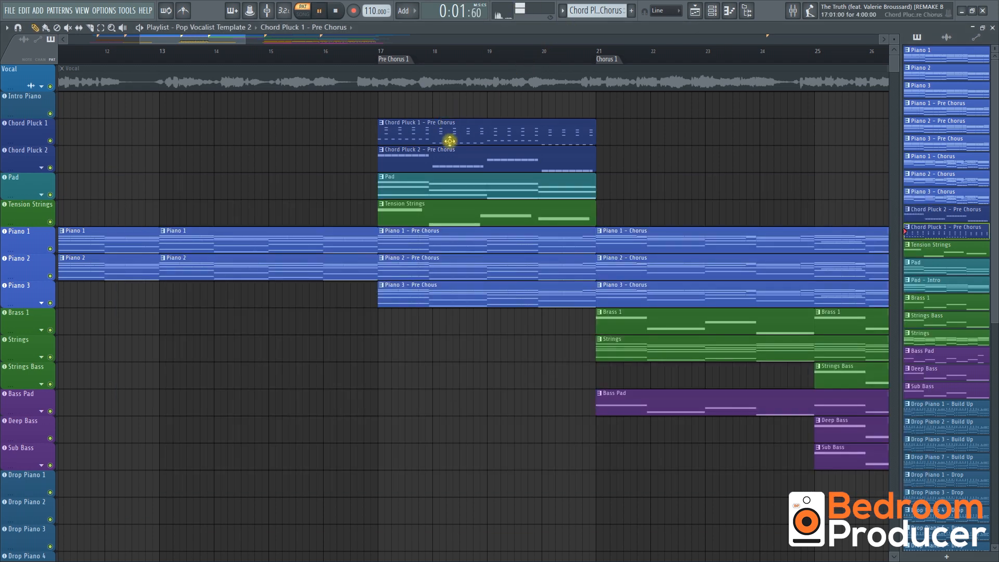
key("space")
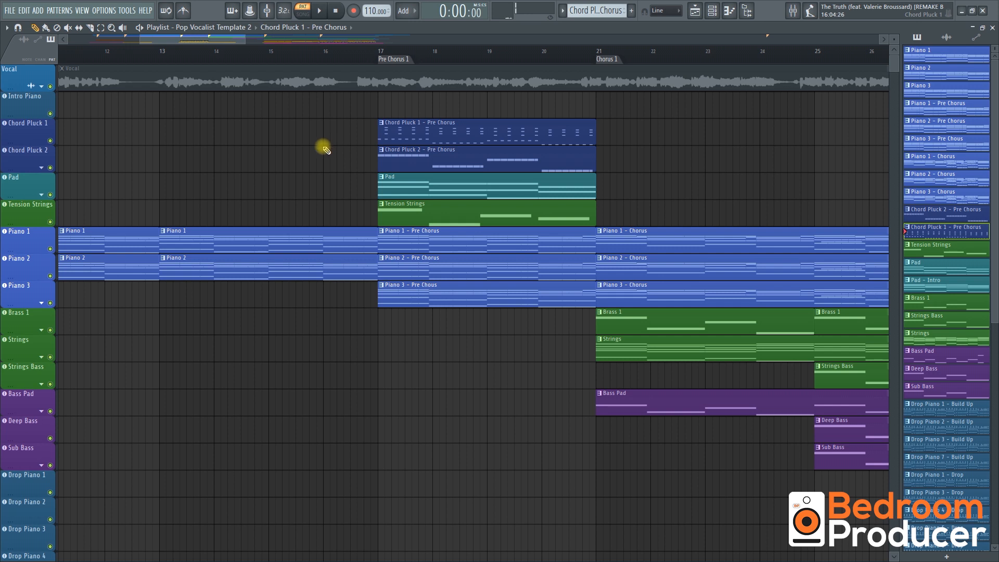
Step: Play the Chord Pluck 2 - Pre Chorus pattern, select the Tension Strings pattern and stop playback
left_click(419, 159)
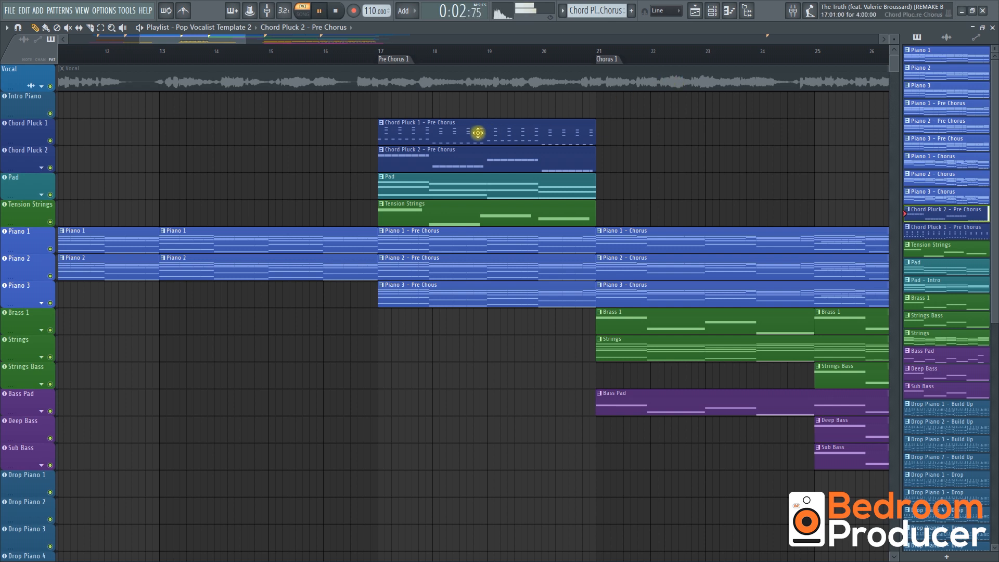
left_click(477, 205)
key("space")
Step: Play the Tension Strings pattern from the channel rack, inspect its Sylenth1 instrument, close it and stop playback
left_click(712, 11)
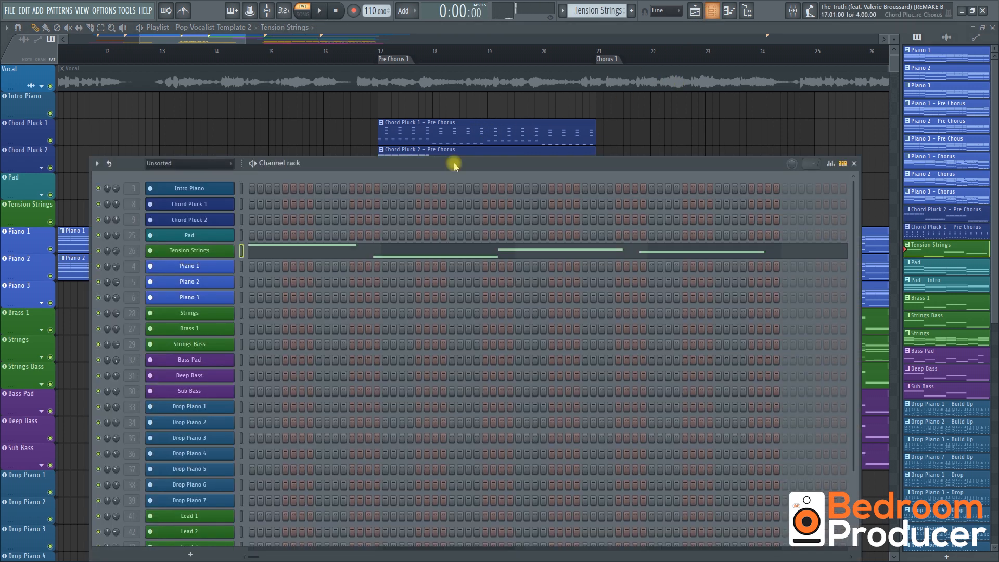
key("space")
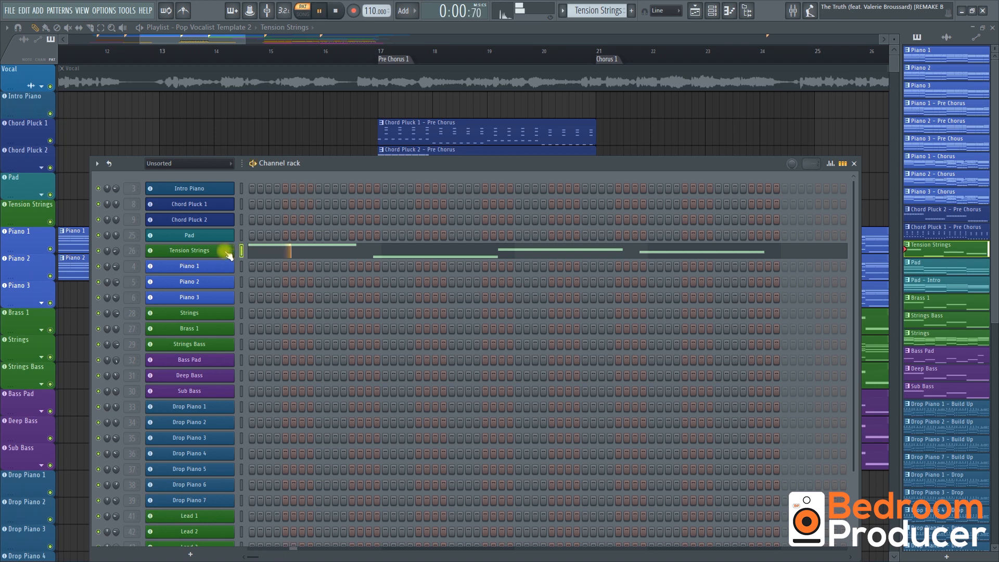
left_click(228, 254)
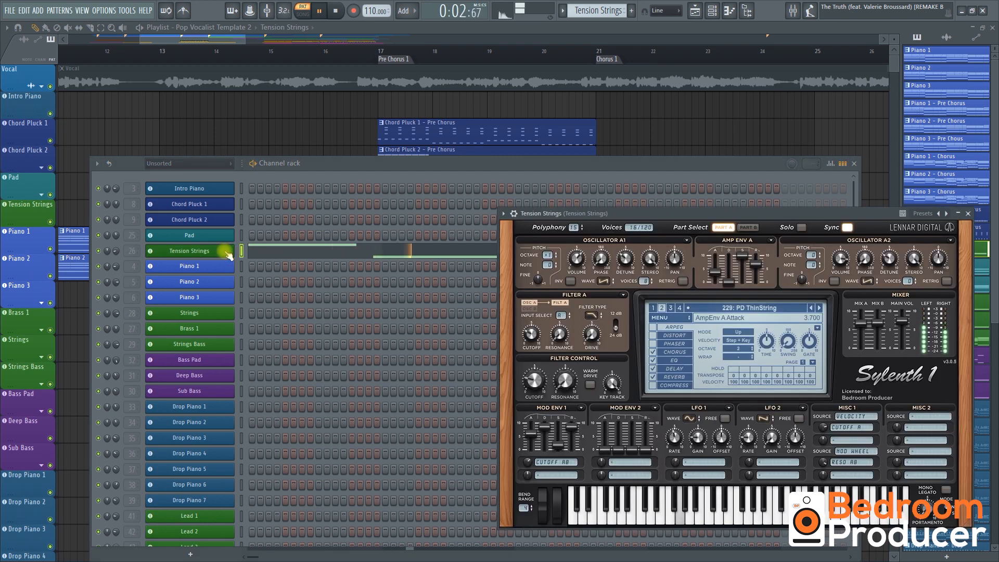
left_click(228, 254)
left_click(596, 35)
key("space")
Step: Show the pre-chorus drum tracks in the playlist, with song mode active and the playhead at the Pre Chorus 1 marker
scroll(457, 184, "down", 5)
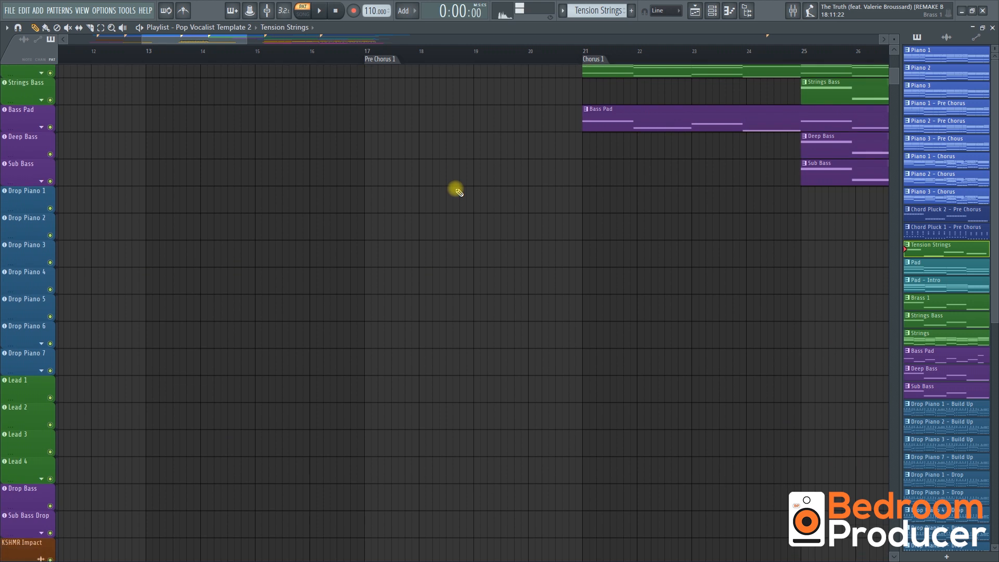
scroll(455, 190, "down", 6)
left_click(366, 59)
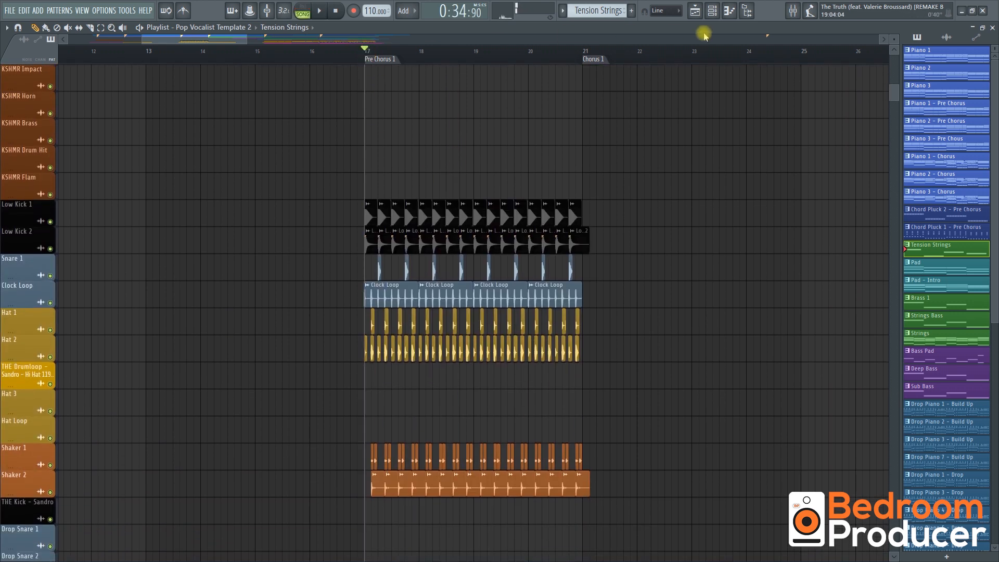
Step: In the mixer, solo the low kicks and their bus, Snare 1, Clock Loop, hats, drumloop and Shaker 1 & 2 tracks together
left_click(793, 11)
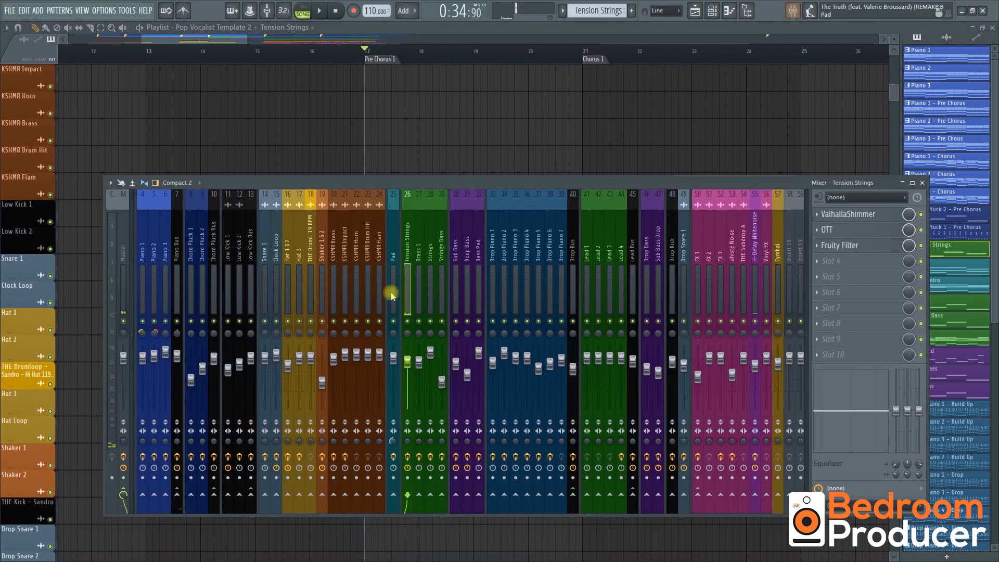
right_click(232, 322)
left_click(240, 322)
left_click(250, 322)
left_click(251, 322)
left_click(264, 322)
left_click(276, 323)
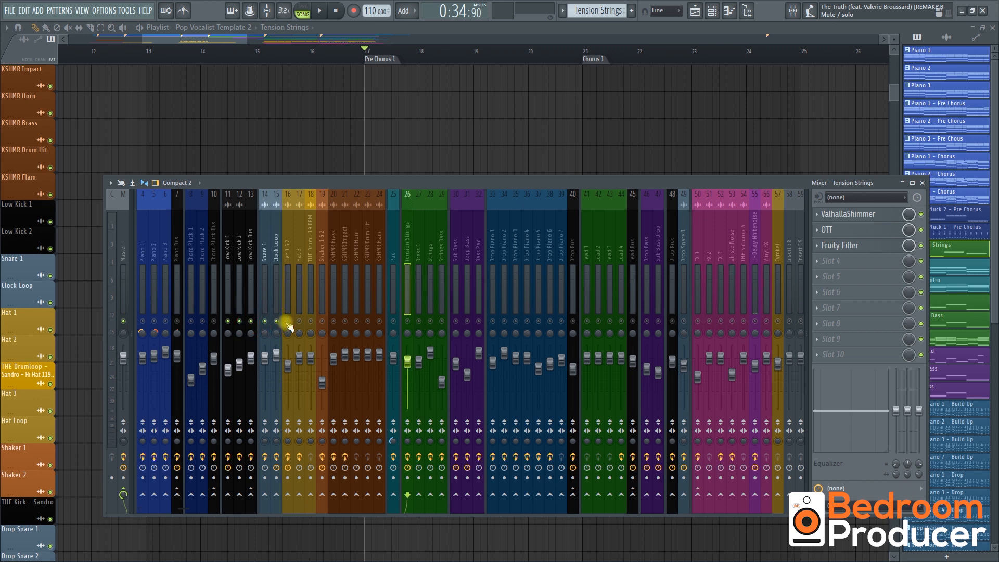
left_click(288, 321)
left_click(299, 322)
left_click(311, 321)
left_click(322, 322)
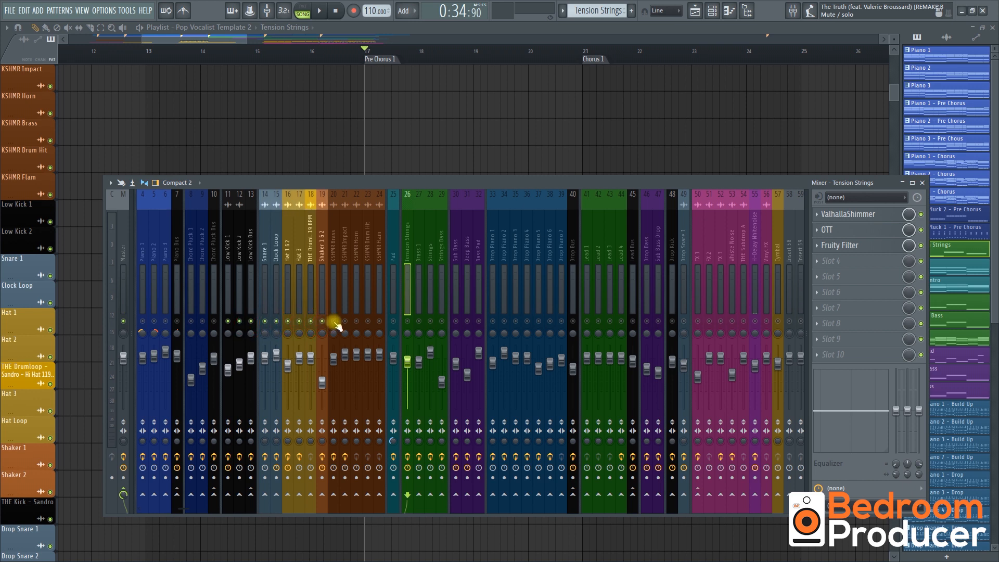
Step: Play the soloed drums from the Pre Chorus 1 marker, stop playback and close the mixer
key("space")
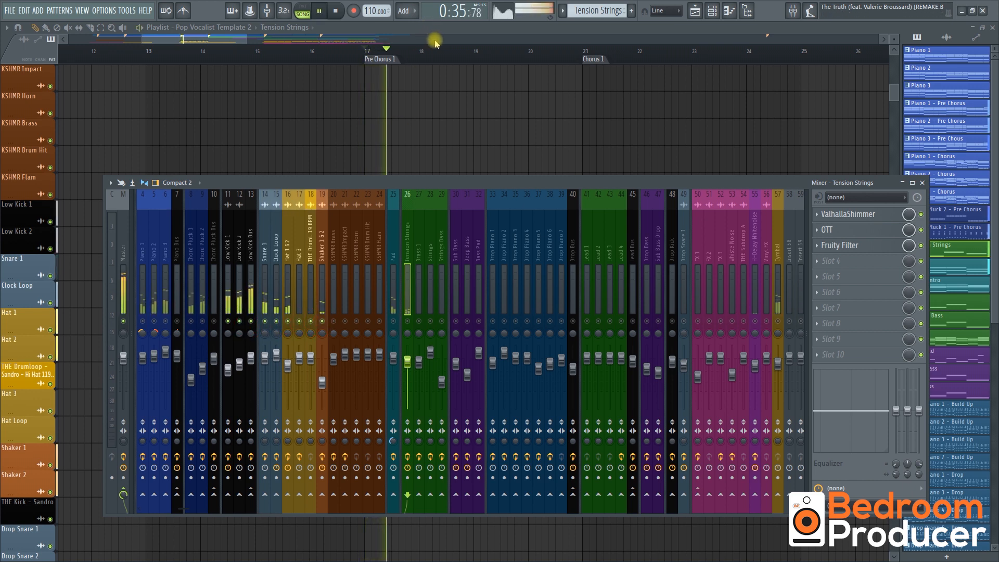
key("space")
key("F9")
Step: Inspect the sample settings of the Hat 2, Hat 1 and Snare 1 clips in the pre-chorus, closing each one
scroll(378, 270, "up", 3)
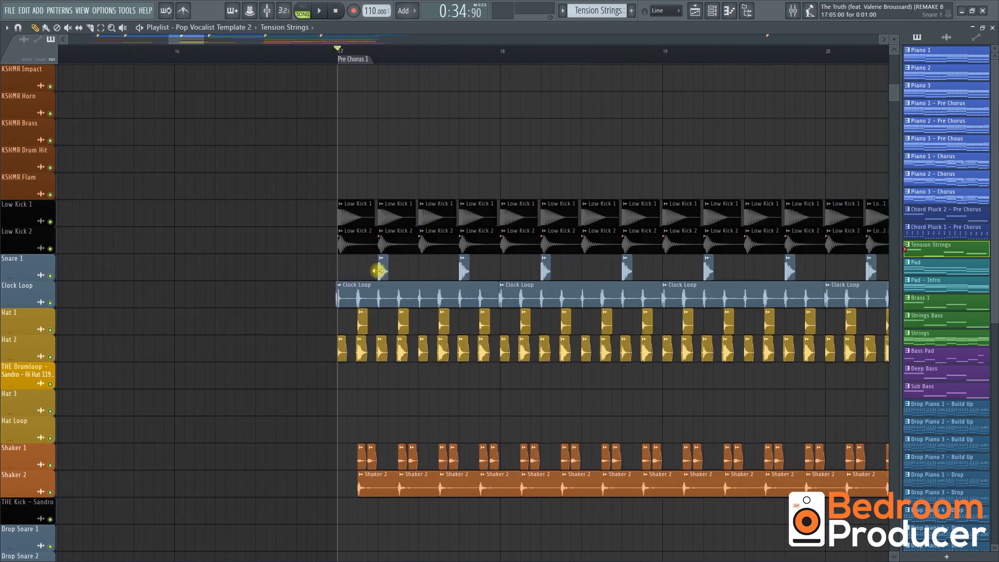
scroll(411, 271, "down", 3)
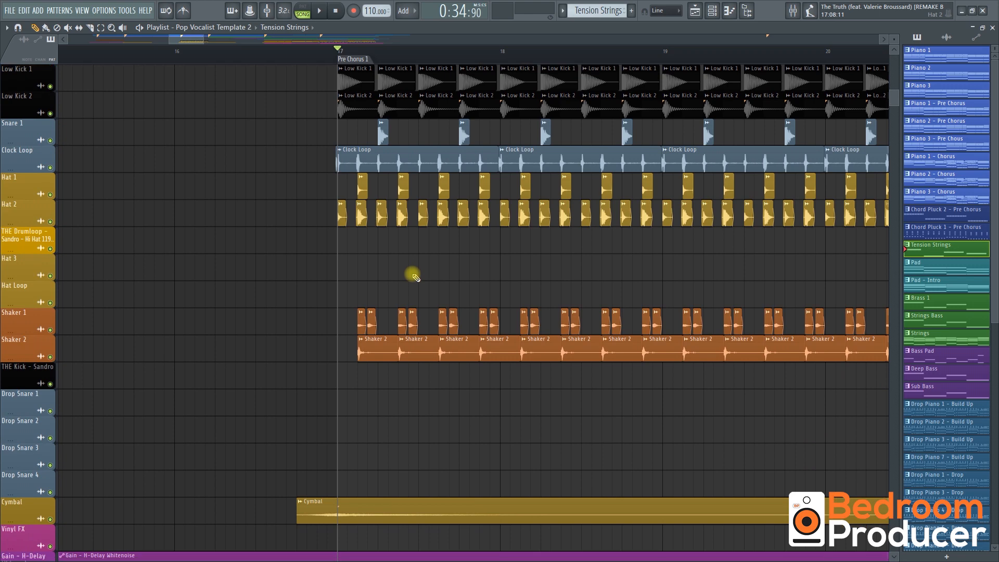
scroll(382, 260, "up", 3)
scroll(379, 256, "up", 3)
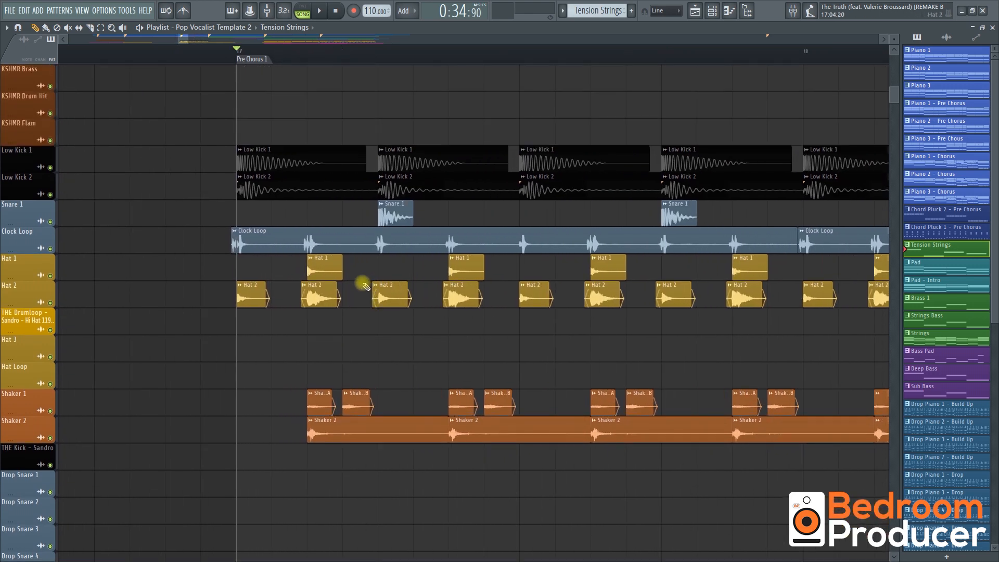
double_click(332, 294)
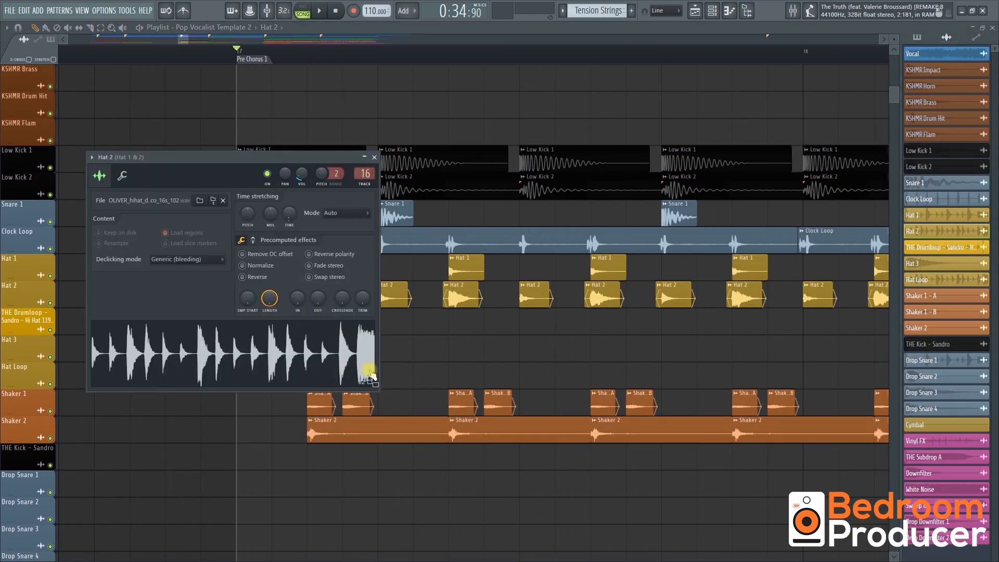
right_click(439, 348)
double_click(323, 263)
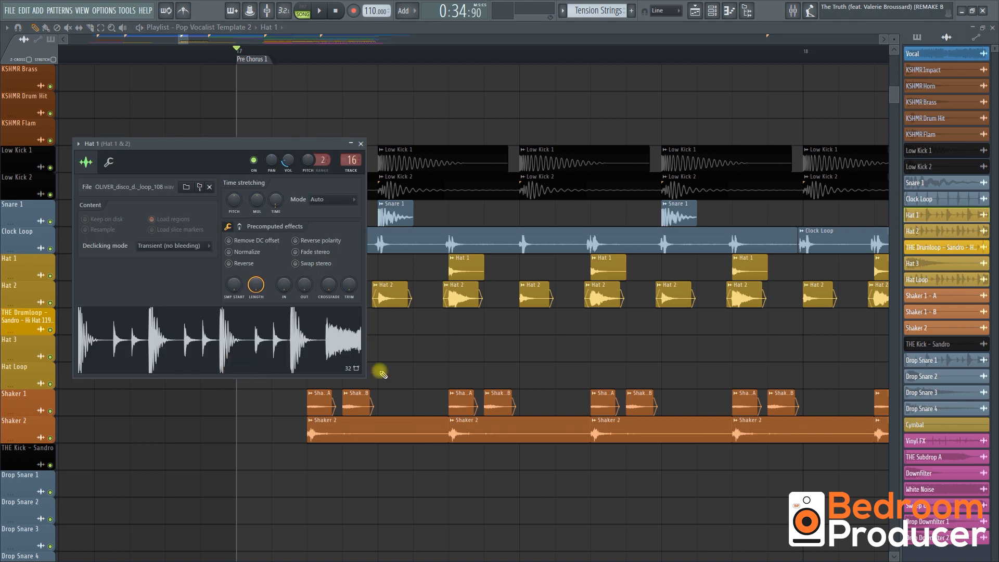
right_click(421, 352)
double_click(390, 212)
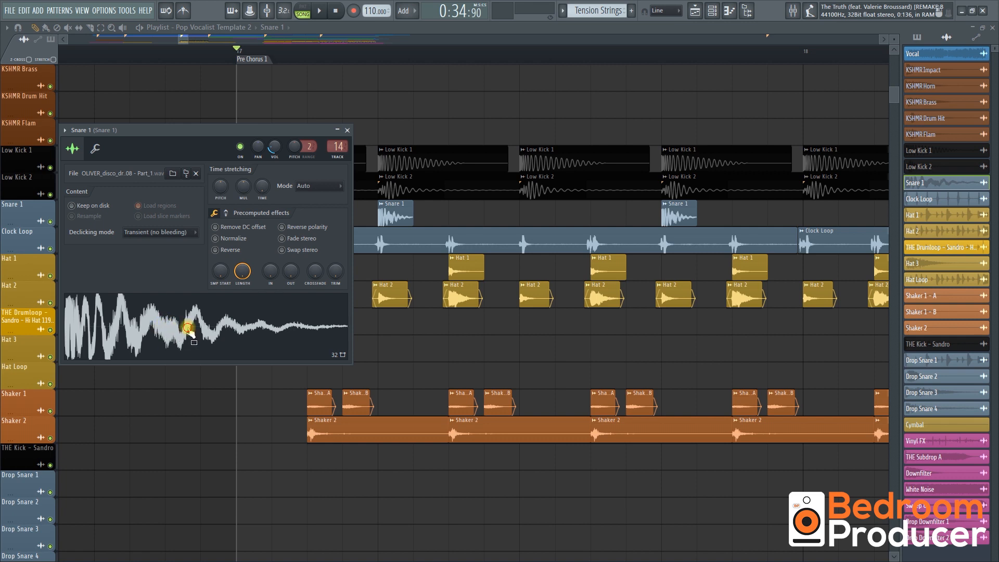
left_click(389, 355)
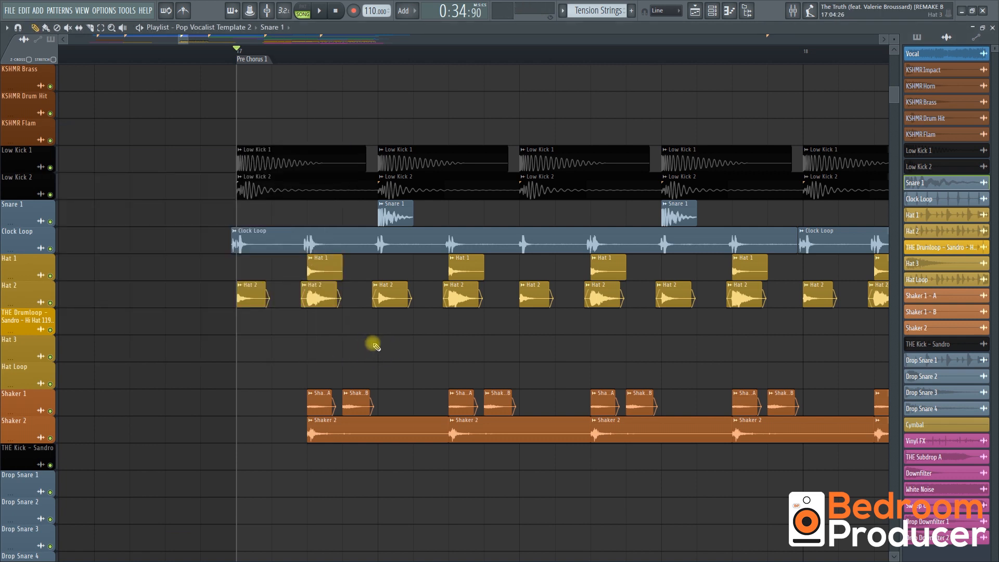
Step: Inspect the sample settings of the Shaker 1 - A, Shaker 1 - B and Shaker 2 clips and close them
double_click(319, 401)
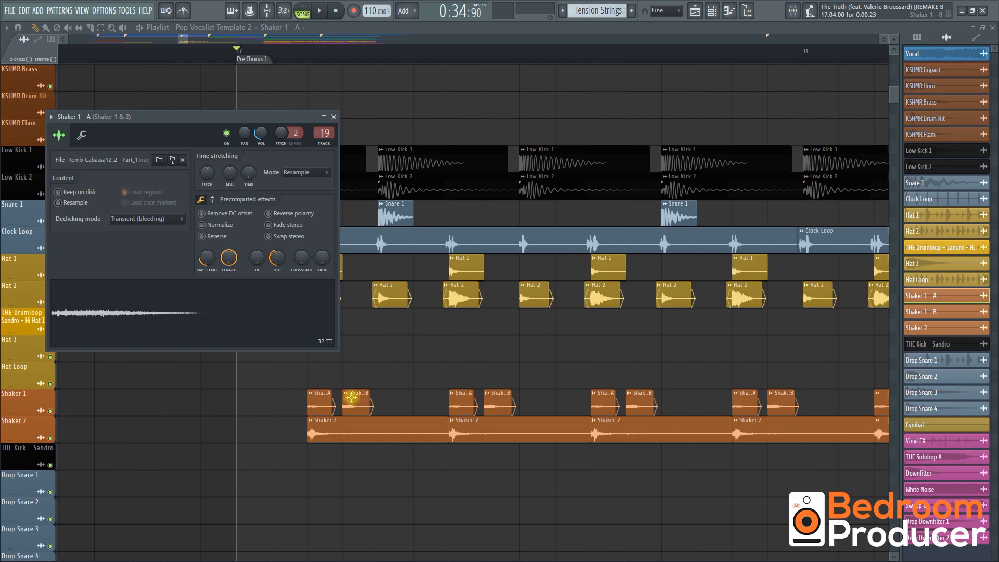
double_click(352, 400)
left_click(349, 425)
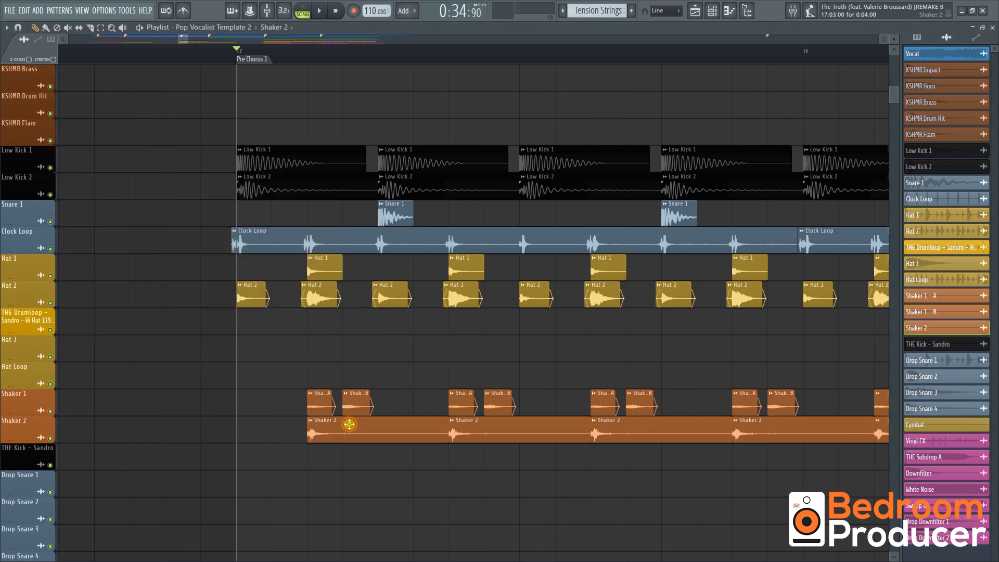
double_click(349, 425)
left_click(373, 347)
Step: Reduce the mixer solo to the low kick tracks and audition Low Kick 1 and Low Kick 2 separately through their bus
scroll(374, 346, "up", 2)
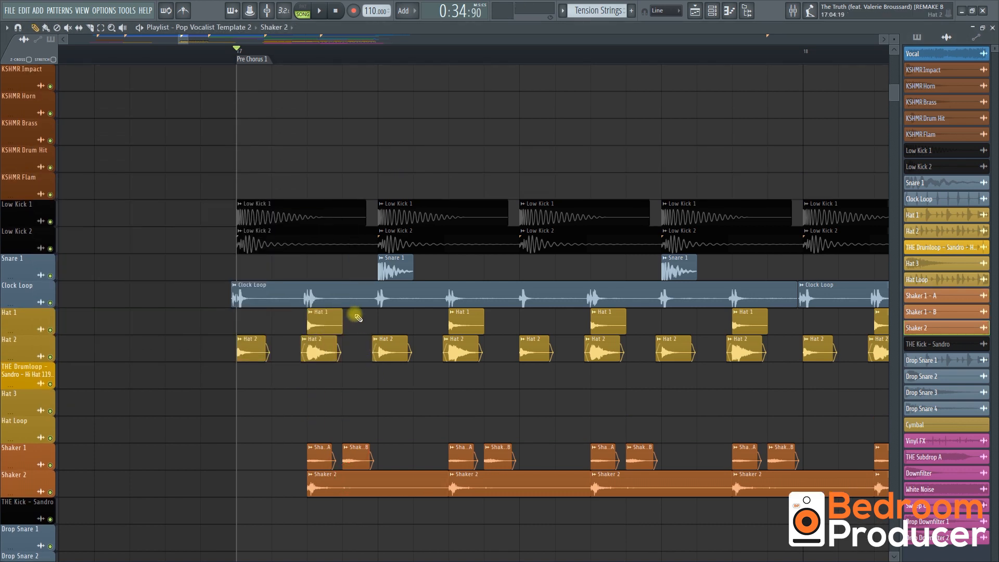
scroll(352, 319, "down", 4)
scroll(328, 216, "up", 2)
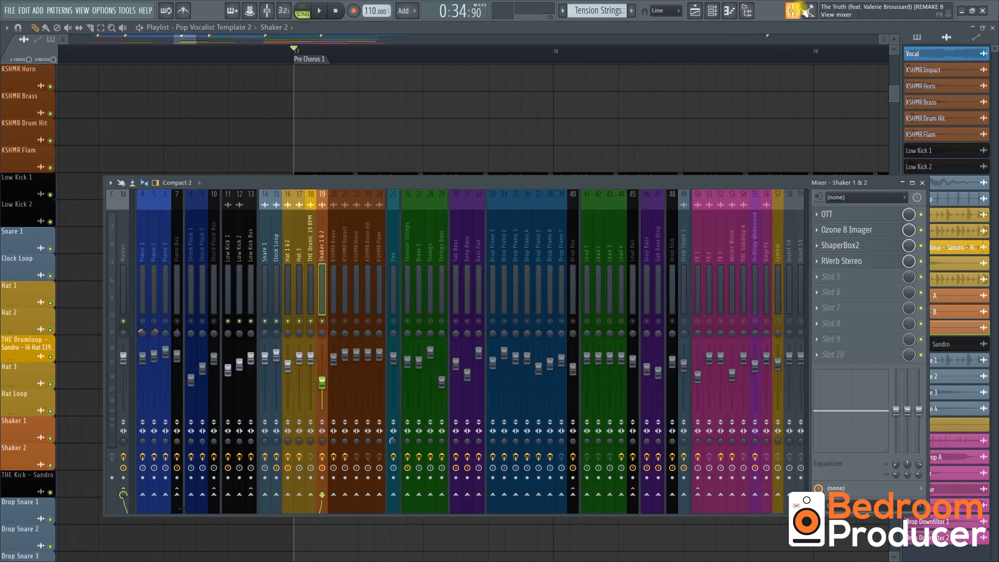
left_click(793, 10)
left_click(229, 320)
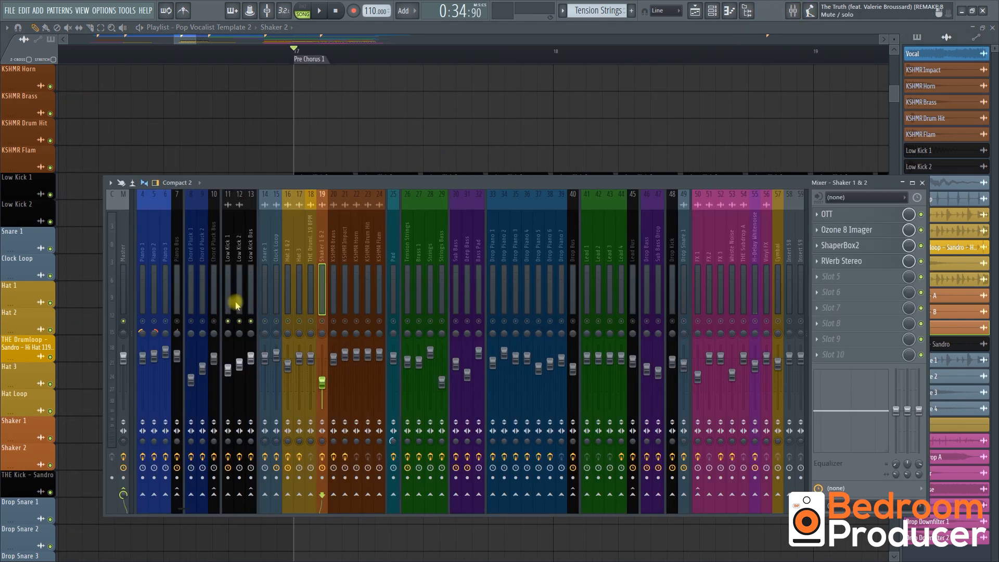
left_click(237, 315)
key("space")
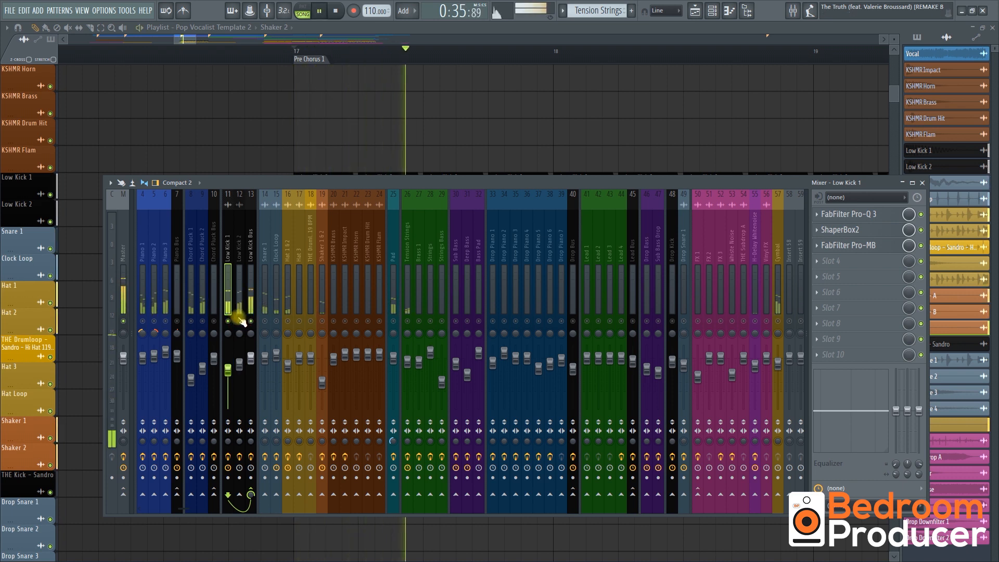
key("space")
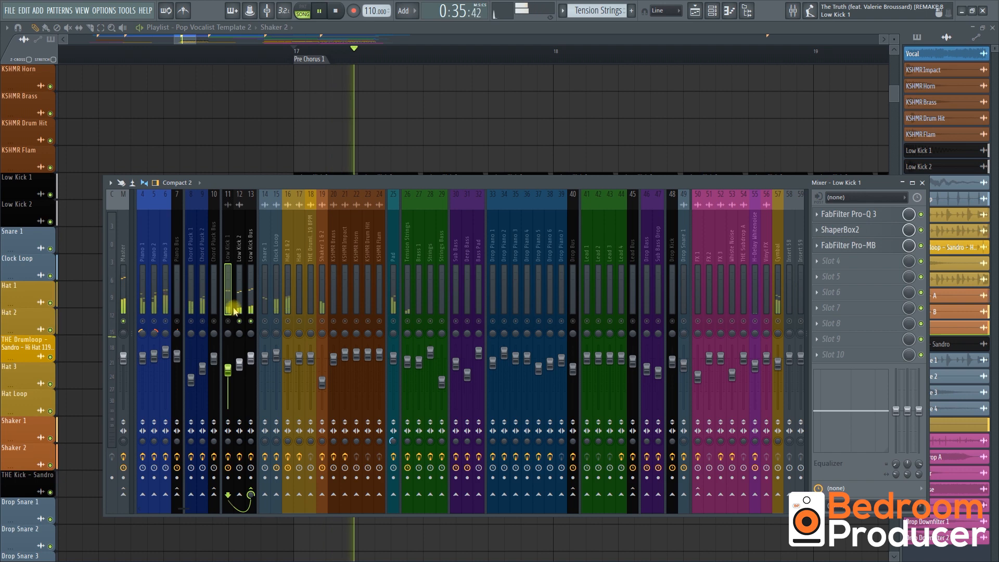
key("space")
Step: Inspect the Bark of Dog effect on the Low Kick Bus and play the kicks with it bypassed and enabled
left_click(249, 305)
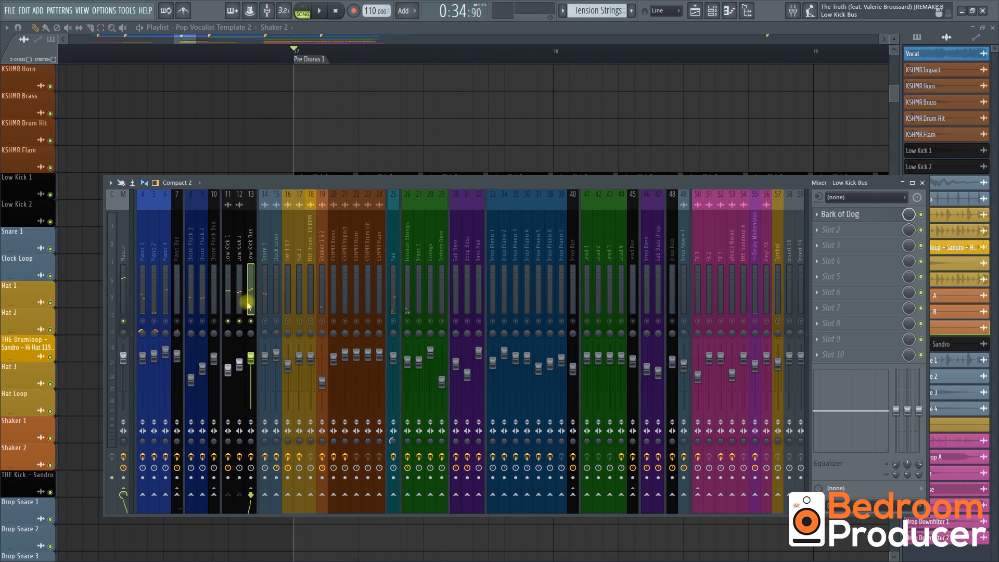
left_click(869, 217)
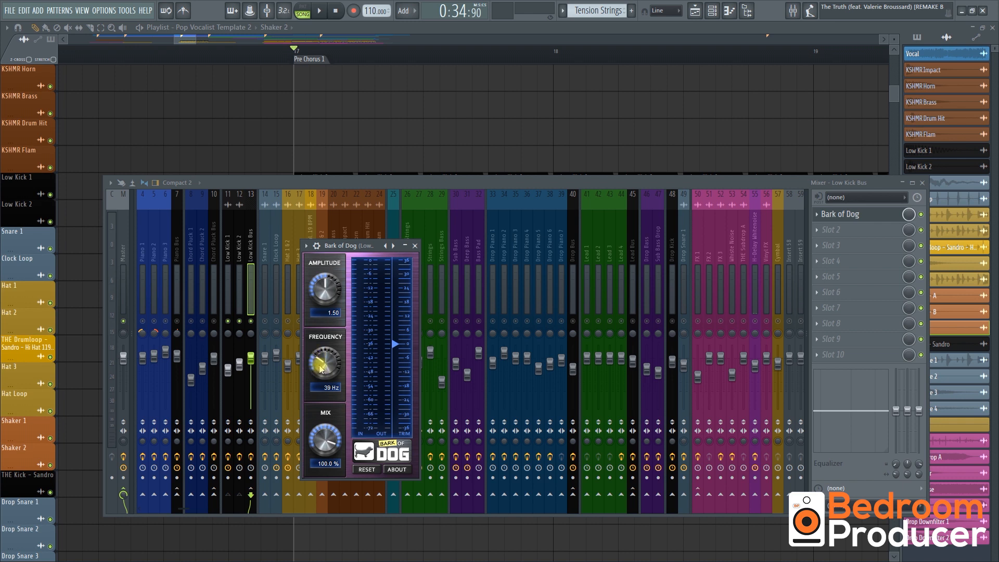
left_click(921, 214)
key("space")
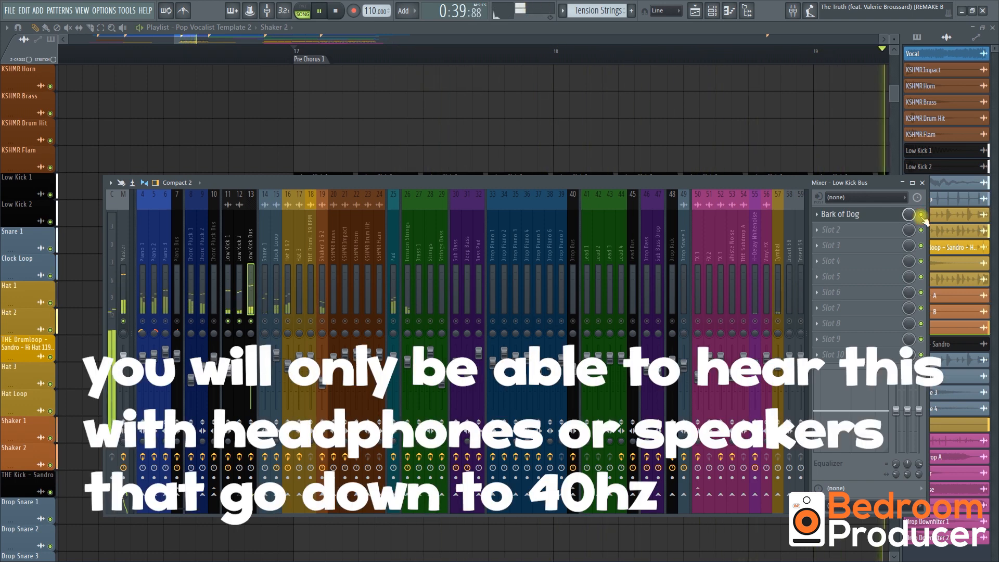
key("space")
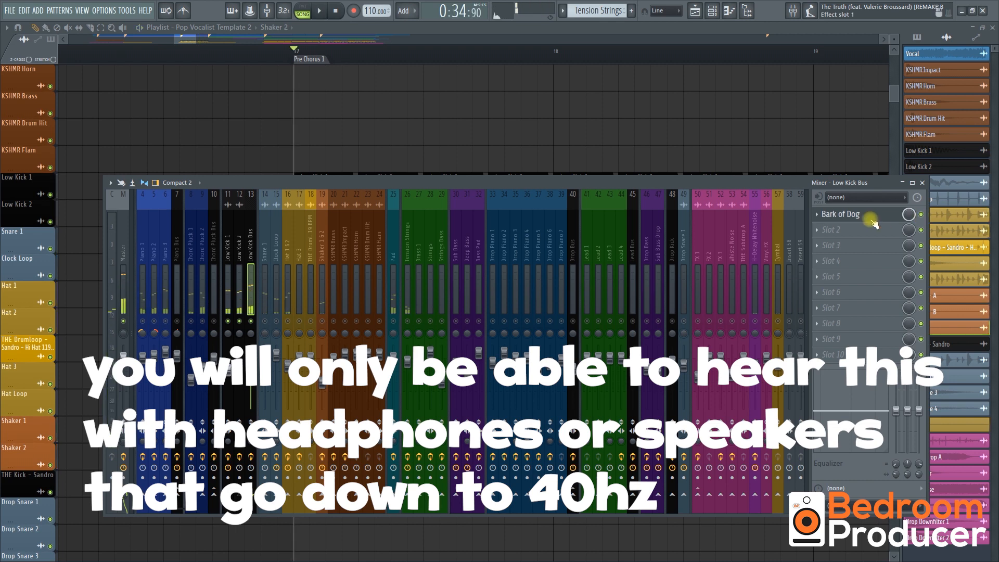
left_click(868, 220)
left_click(869, 221)
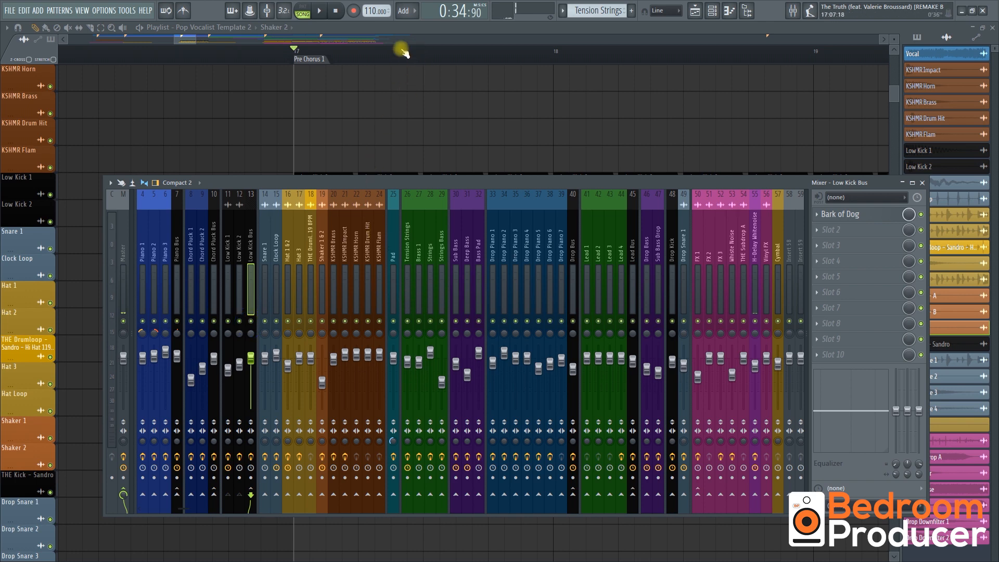
Step: Close the mixer, place the playhead just before Pre Chorus 1, play the full pre-chorus through to Chorus 1 and stop
left_click(426, 36)
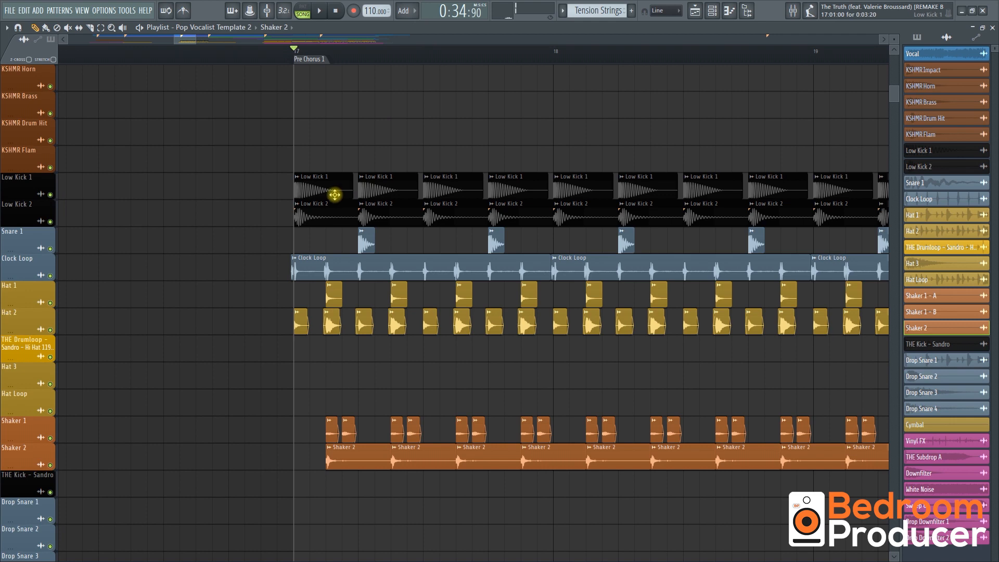
scroll(328, 194, "down", 8)
scroll(324, 216, "down", 4)
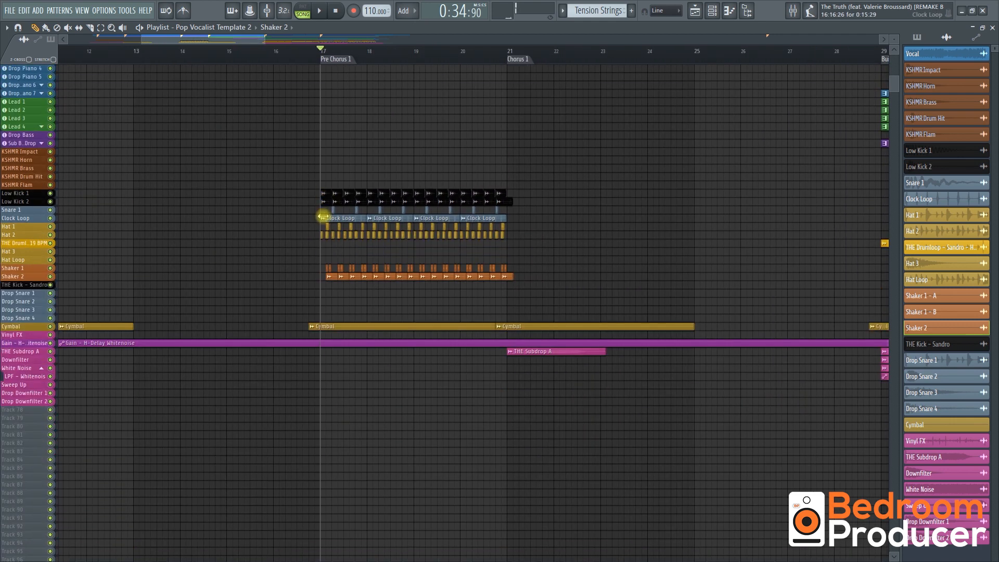
left_click(306, 52)
scroll(286, 182, "up", 6)
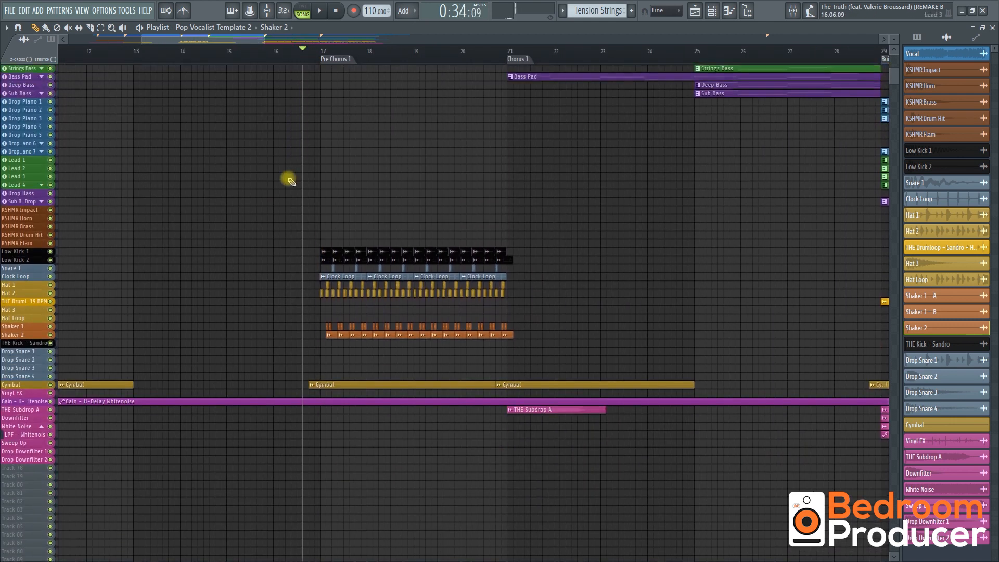
left_click(793, 11)
left_click(794, 10)
key("space")
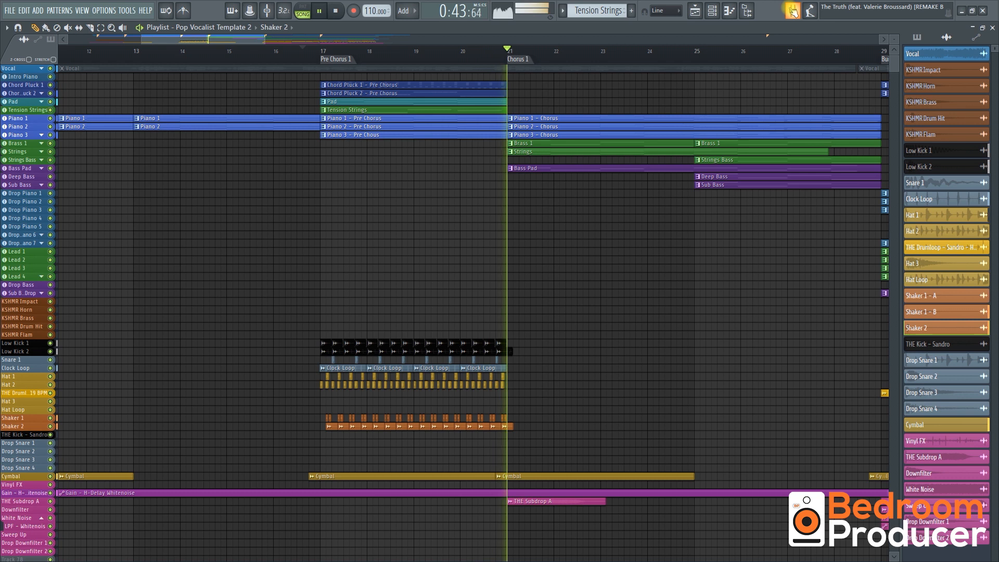
key("space")
Step: Inspect the sample settings of the Cymbal clip near Chorus 1 and close them
scroll(619, 195, "up", 6)
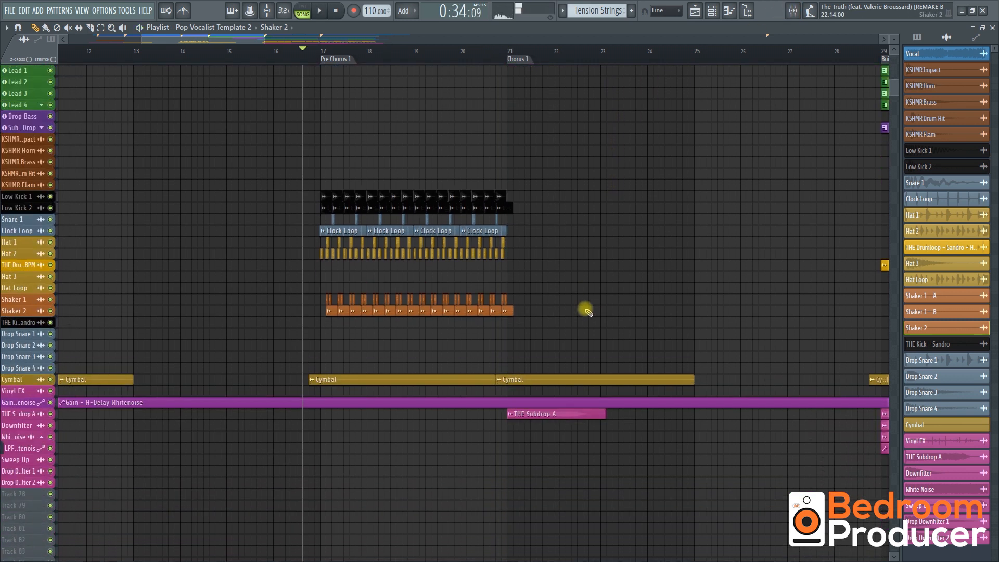
double_click(528, 440)
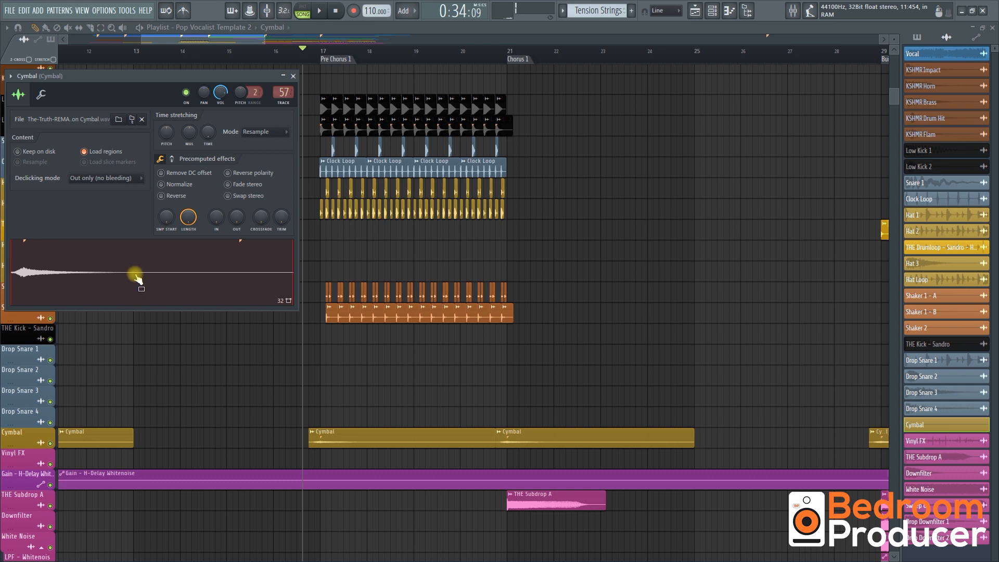
left_click(536, 26)
Step: Examine the piano, brass, strings and bass layers of the Chorus 1 section in the playlist
scroll(532, 165, "up", 4)
scroll(532, 165, "up", 7)
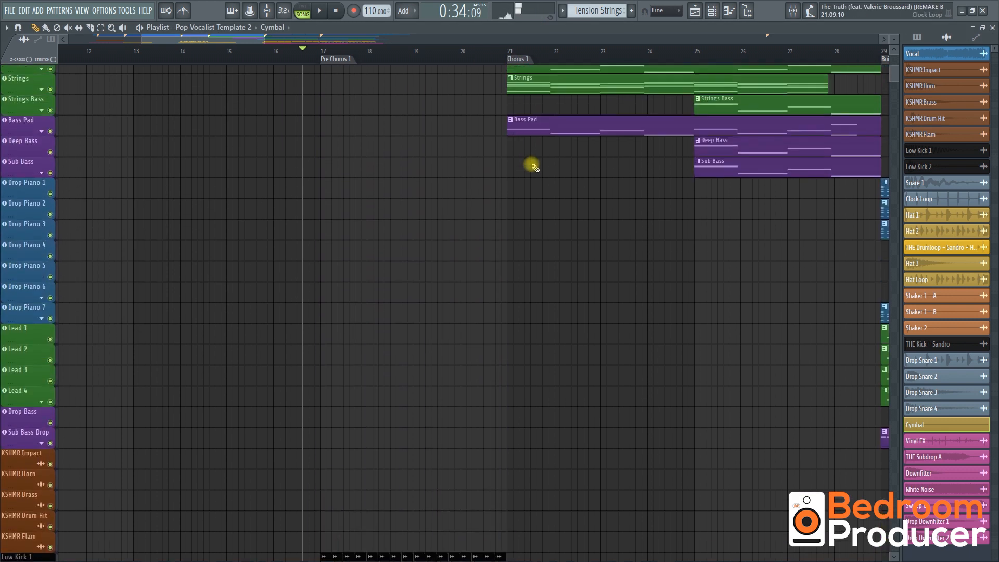
scroll(531, 165, "down", 3)
scroll(530, 165, "down", 3)
scroll(507, 155, "up", 1)
scroll(592, 220, "up", 5)
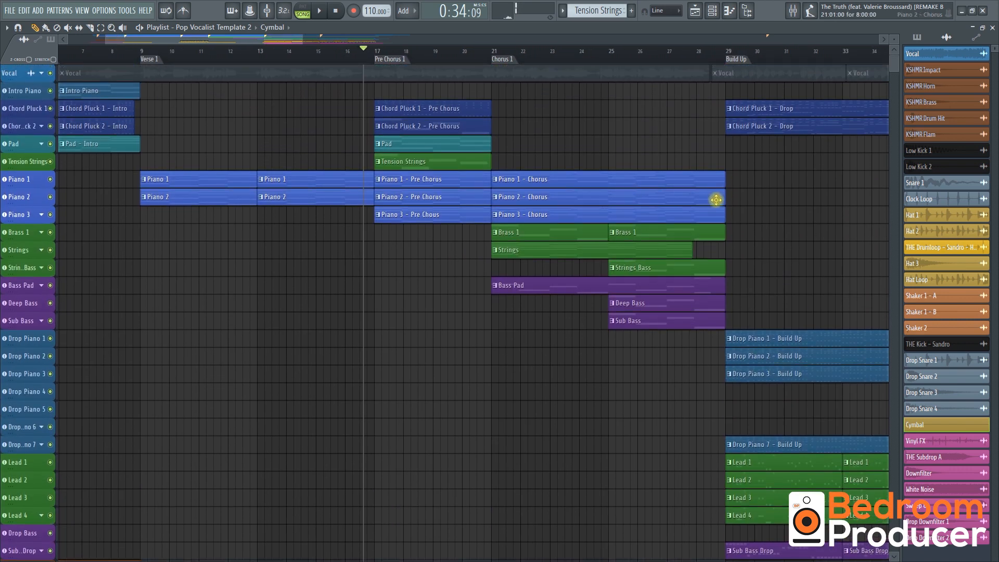
scroll(757, 205, "up", 2)
scroll(507, 191, "up", 1)
scroll(506, 185, "up", 1)
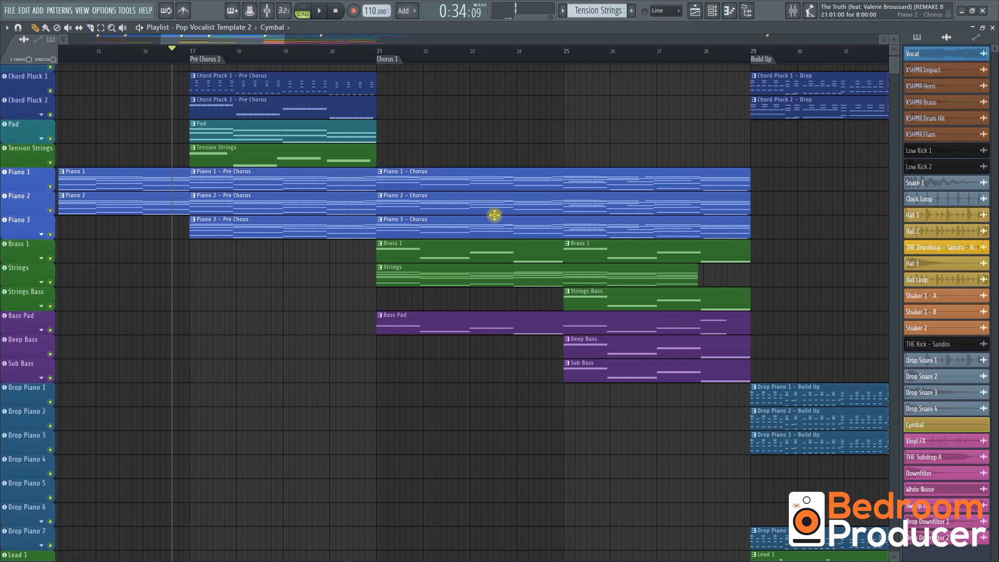
Step: Place the playhead at the Chorus 1 marker and solo the Piano 1, 2 and 3 tracks with the Piano Bus in the mixer
left_click(385, 51)
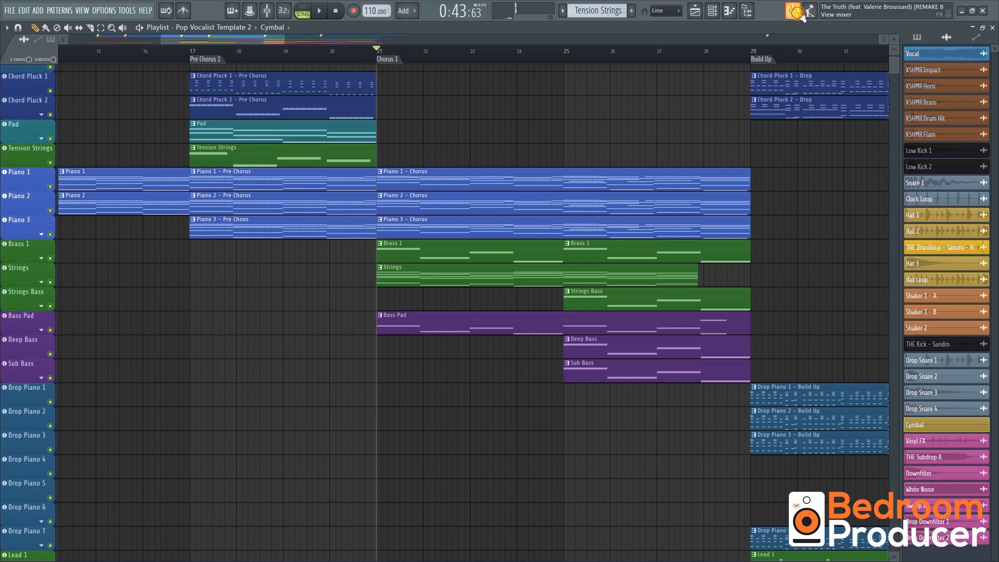
left_click(800, 13)
left_click(166, 321)
left_click(178, 304)
Step: Play the soloed chorus pianos and open the Piano 2 - Chorus pattern in the piano roll
key("space")
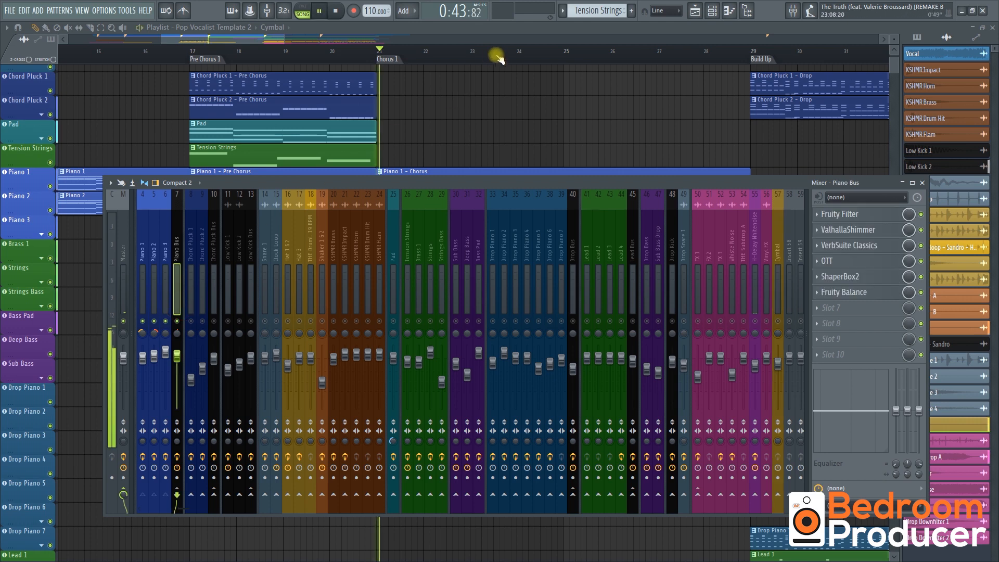
left_click(508, 35)
double_click(451, 214)
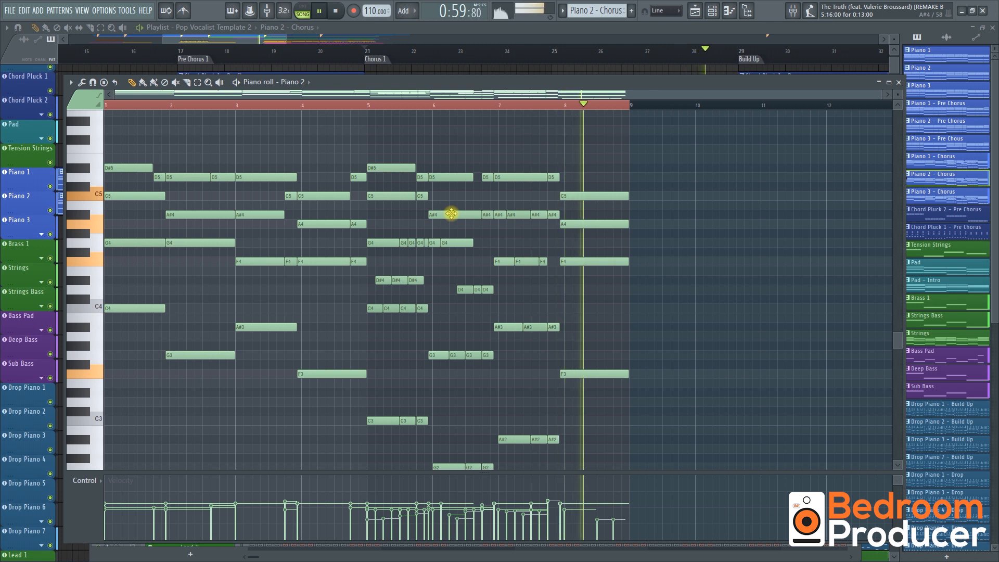
Step: Stop the chorus piano playback and close the Piano 2 piano roll
key("space")
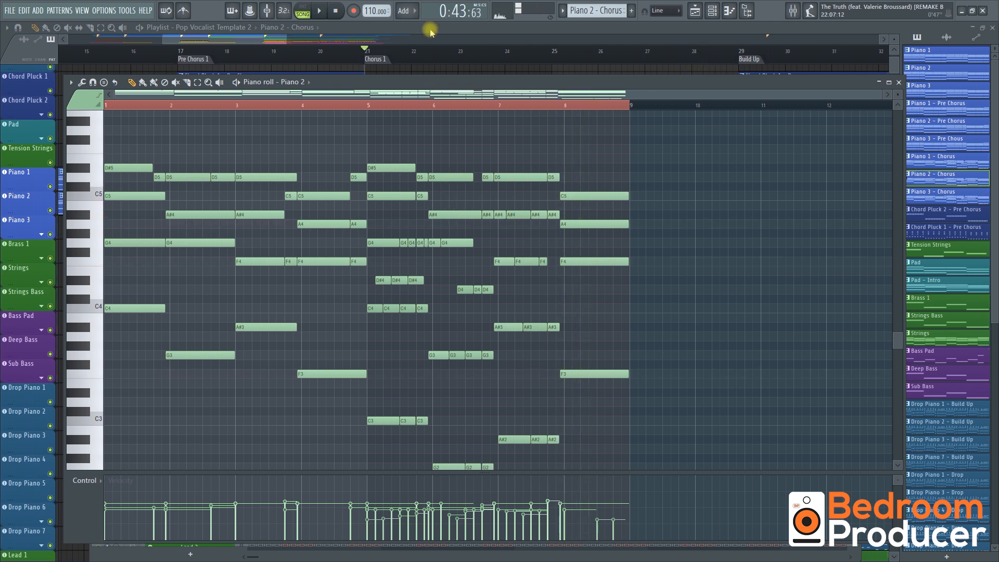
key("F7")
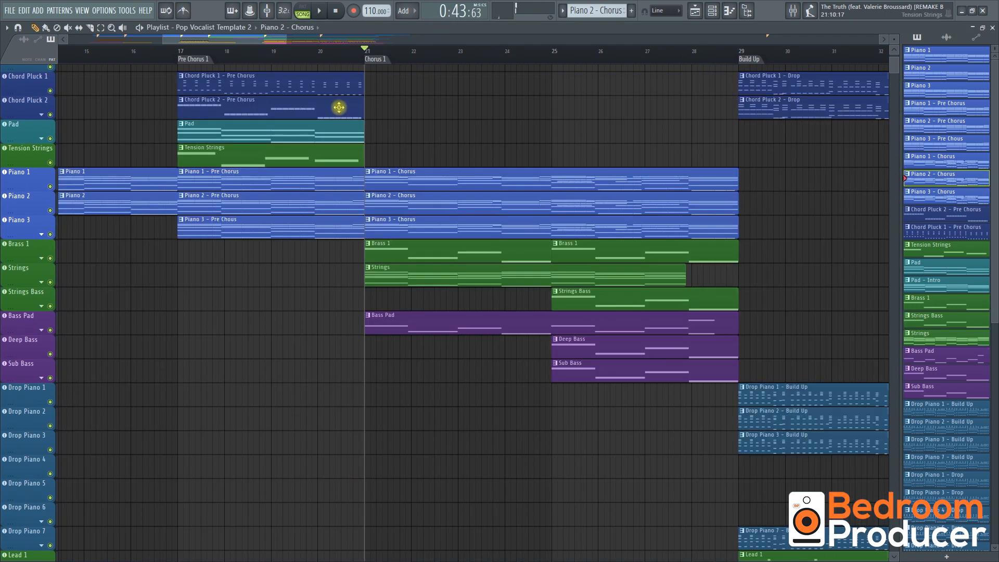
Step: Check the audio device settings and close them
left_click(103, 11)
left_click(130, 40)
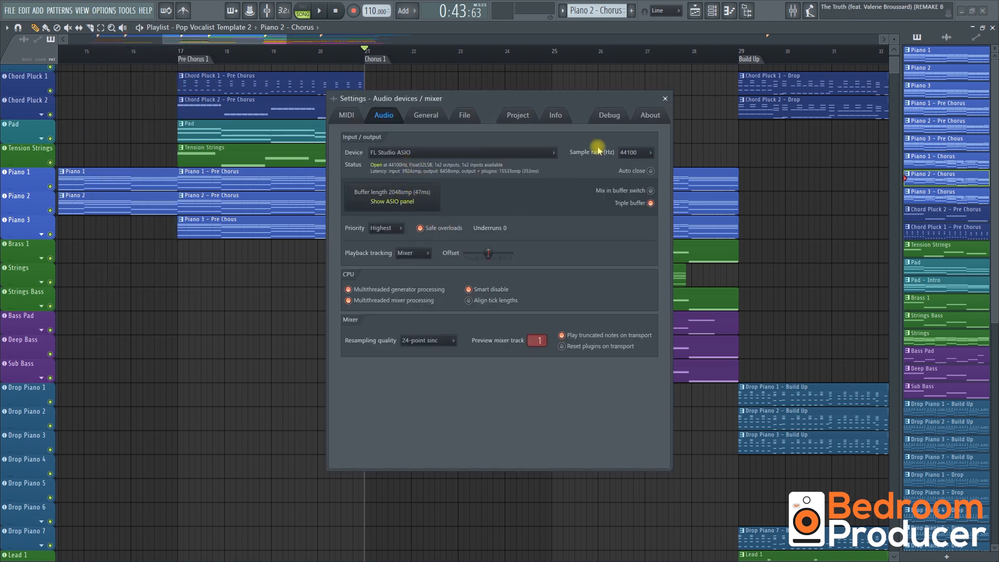
left_click(665, 99)
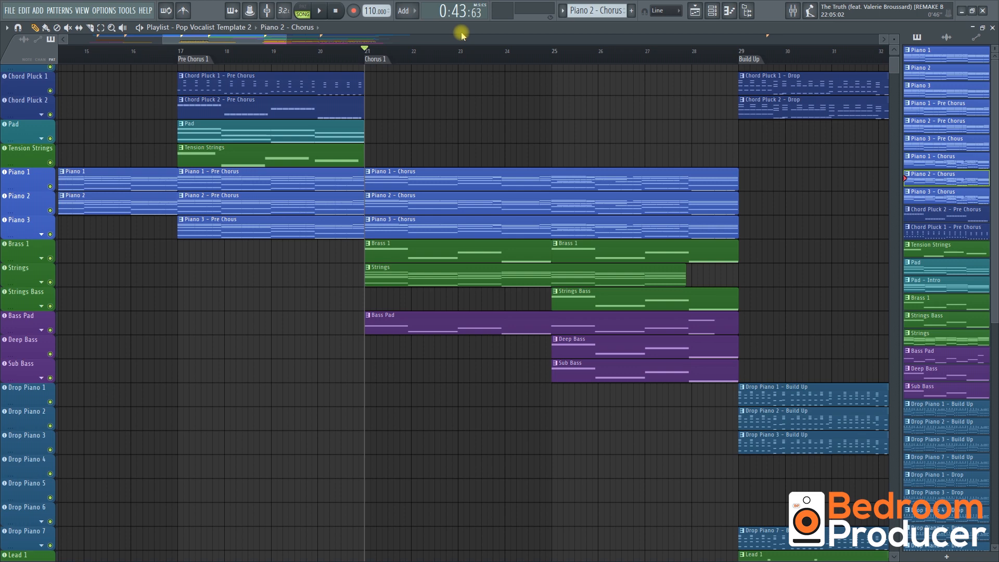
Step: Examine the Brass 1, Strings and Strings Bass patterns of the Chorus 1 section in the playlist
scroll(407, 177, "right", 3)
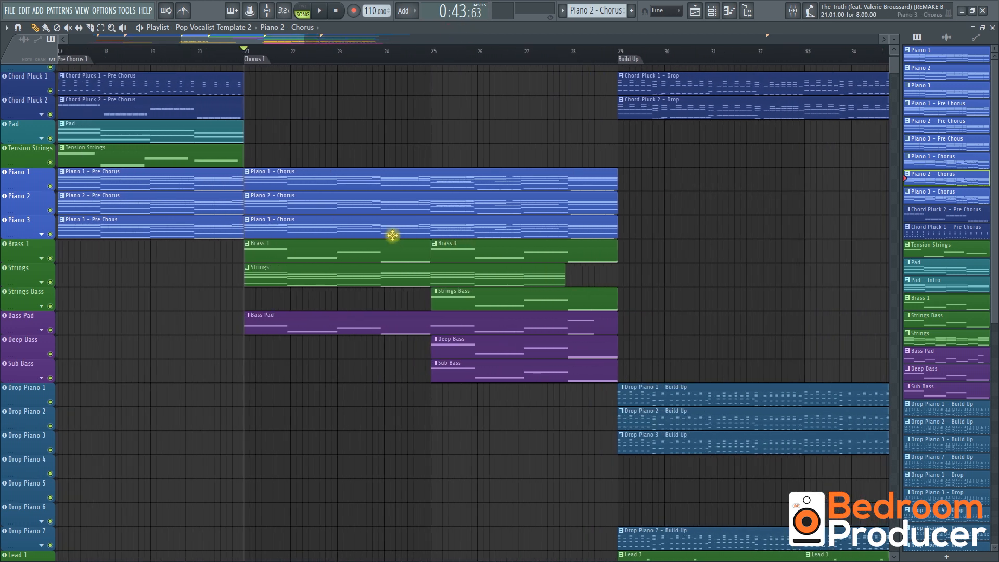
scroll(392, 236, "up", 2)
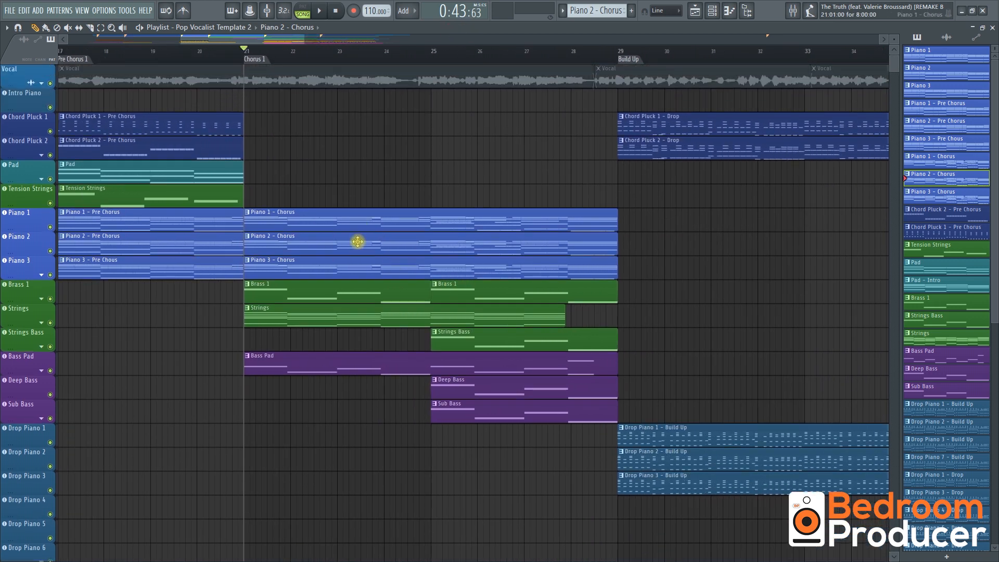
left_click(348, 290)
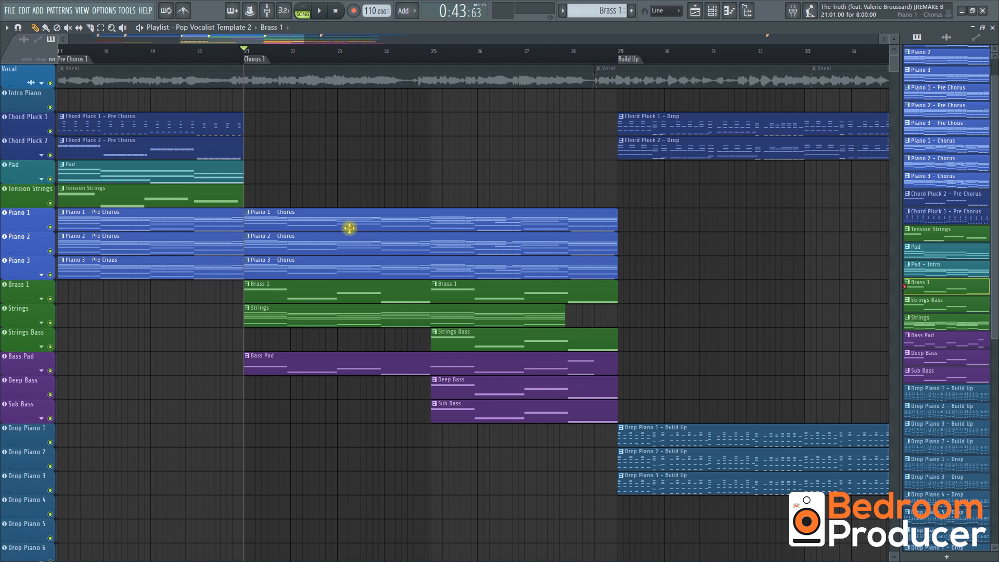
left_click(340, 318)
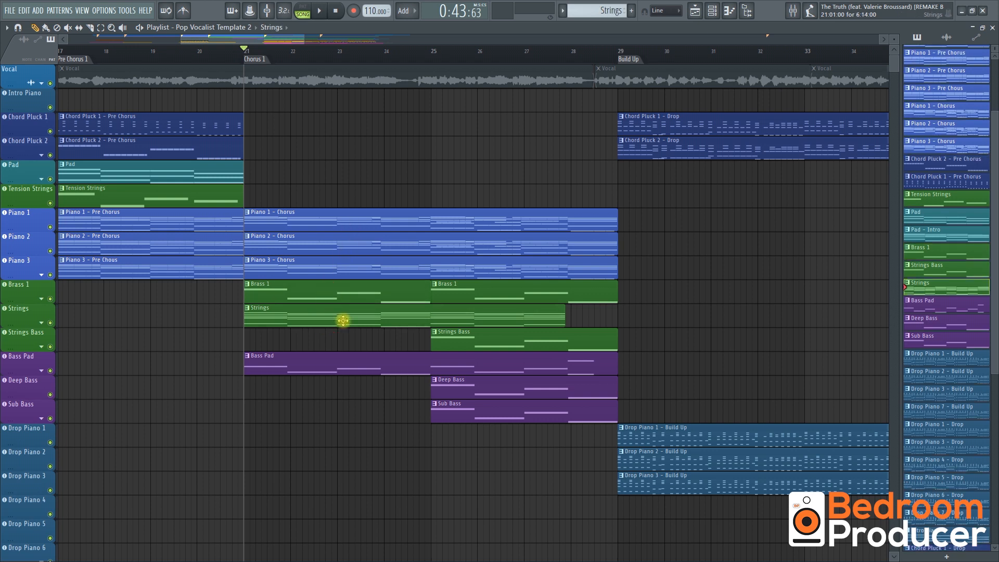
left_click(446, 335)
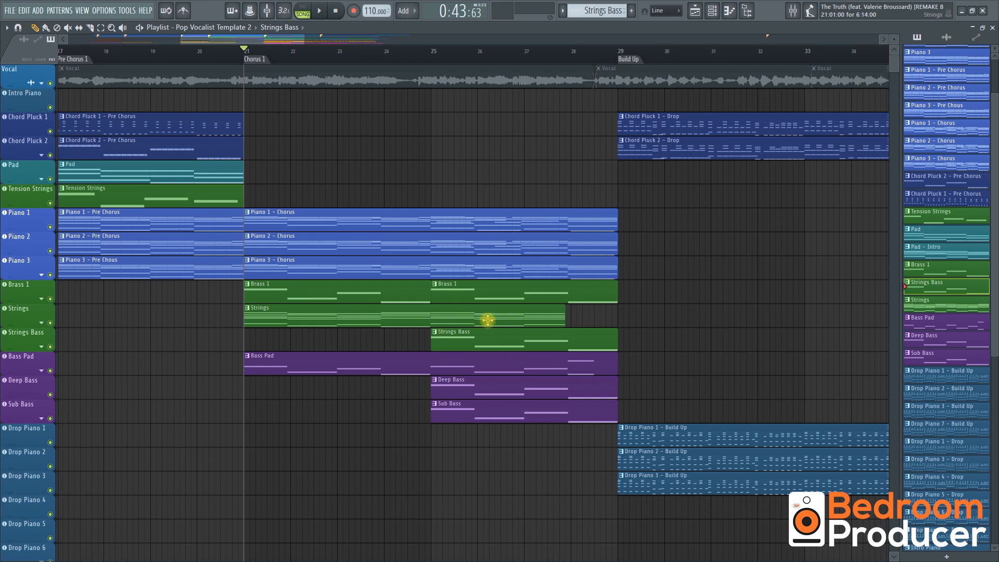
Step: Show the Brass 1 channel's Nexus preset Fat Brass and play its pattern alone in pattern mode
left_click(334, 294)
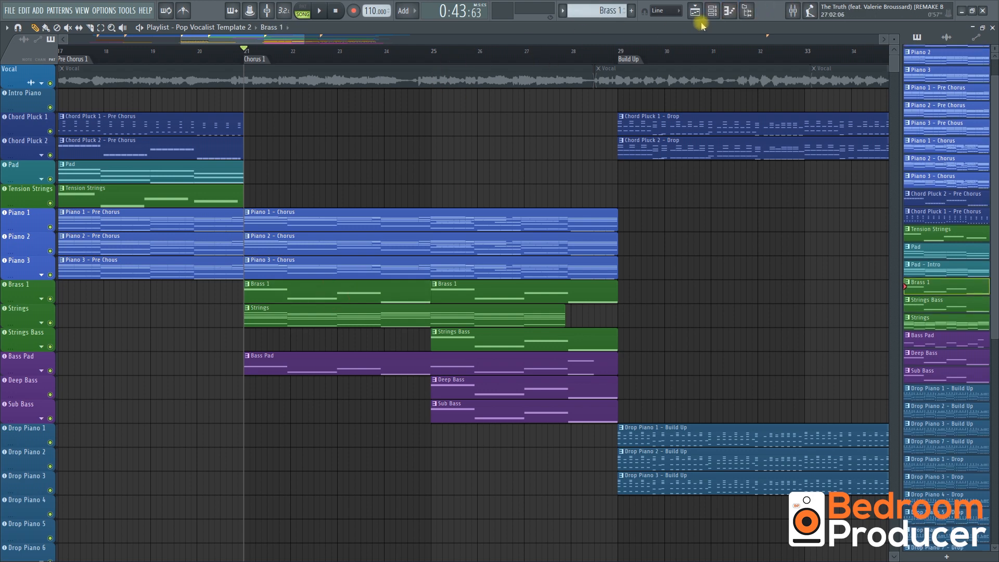
left_click(712, 11)
left_click(205, 332)
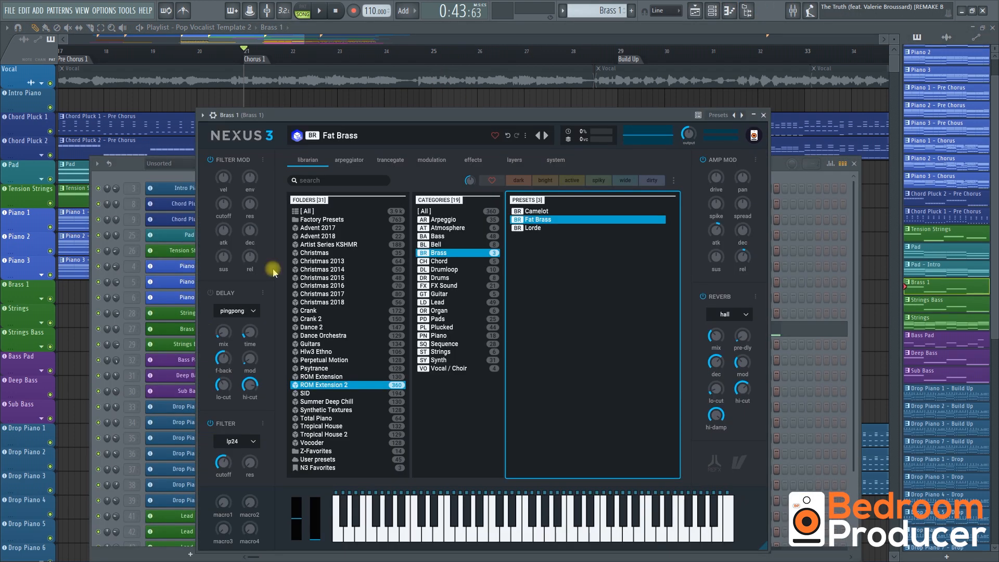
left_click(302, 11)
left_click(319, 10)
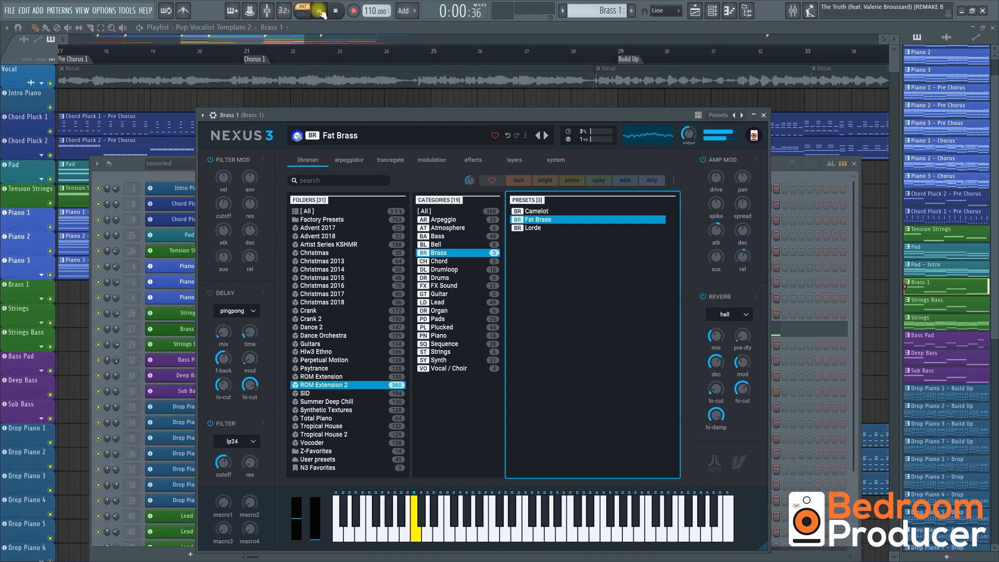
Step: Inspect the Brass 1 mixer effects, then stop the playback and return to the playlist
left_click(792, 11)
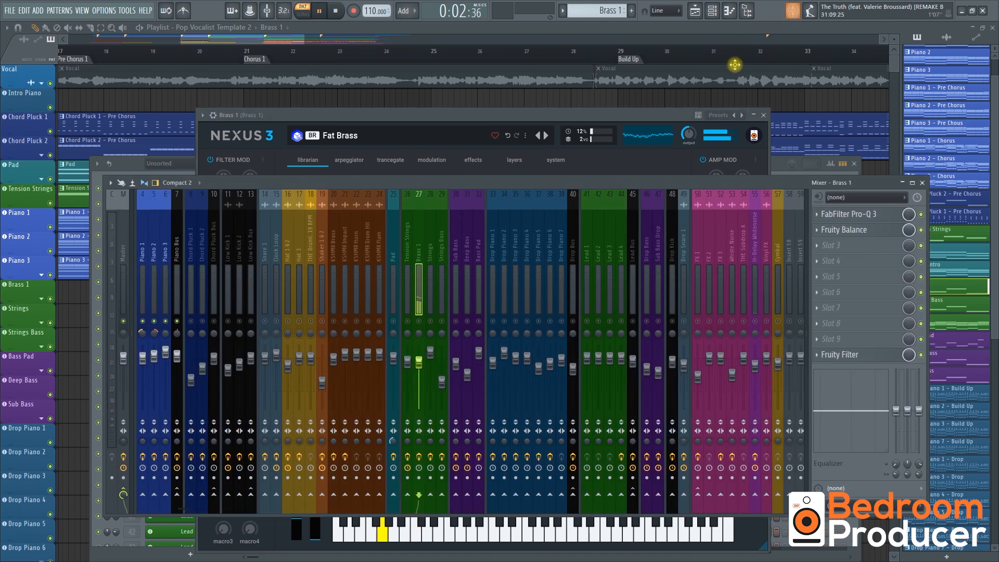
key("F12")
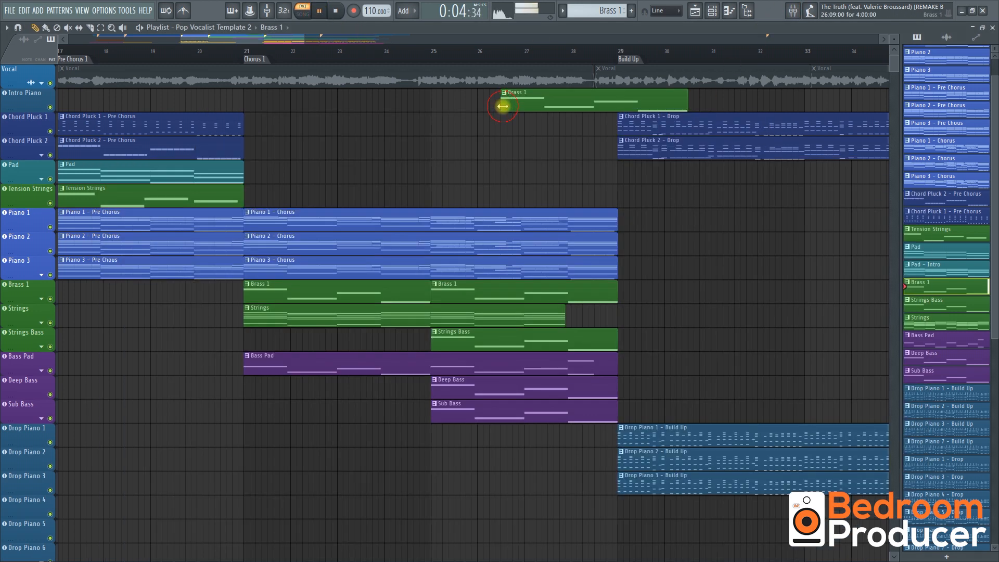
left_click(712, 12)
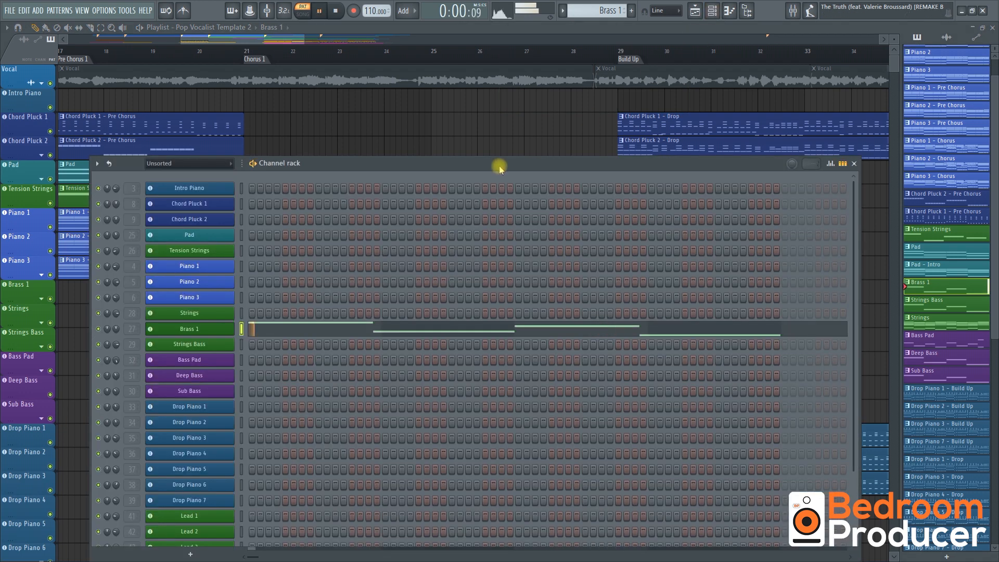
key("space")
key("F6")
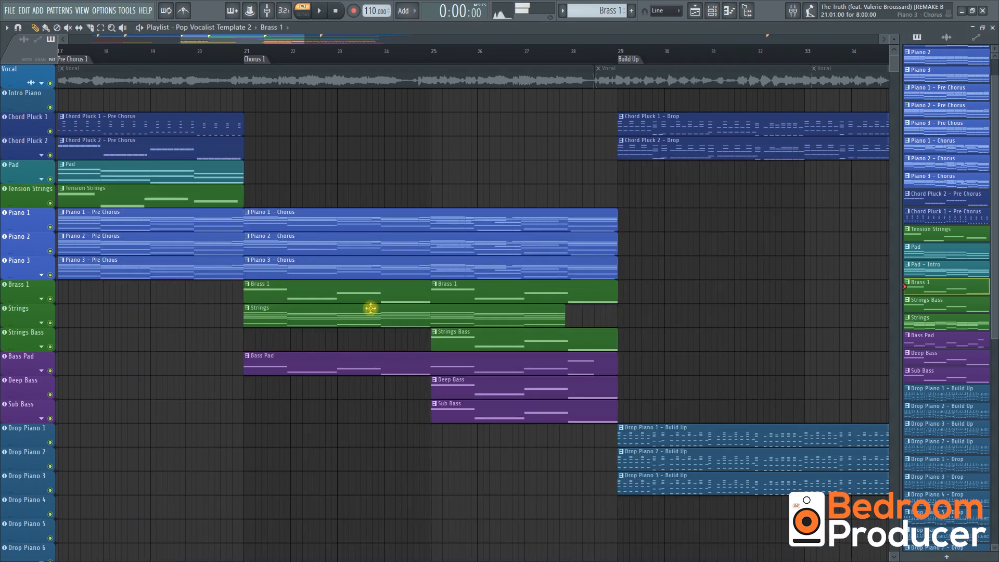
Step: Show the Strings channel's Kontakt instrument Session Strings 2, play its pattern and close it
left_click(375, 314)
key("F6")
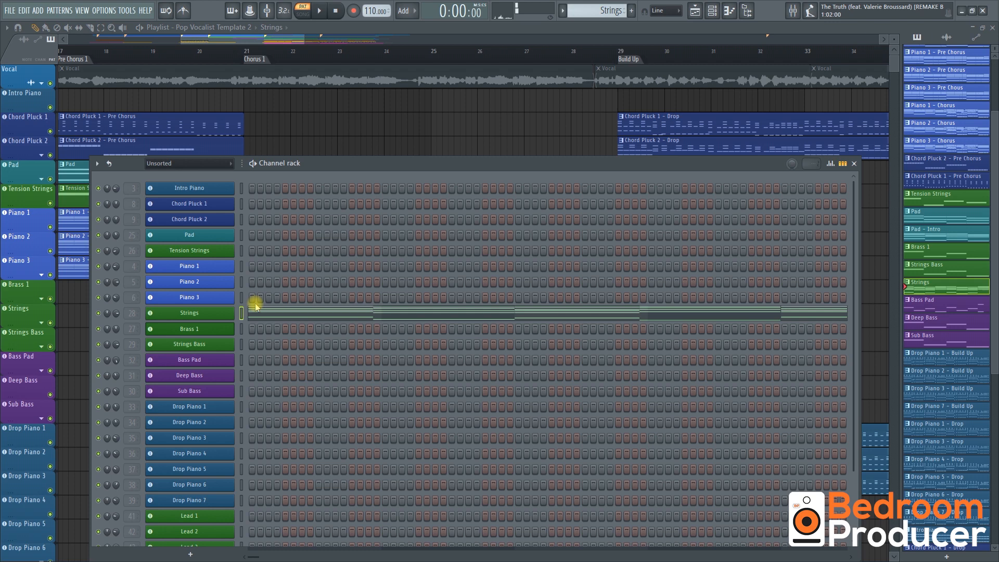
left_click(223, 313)
key("space")
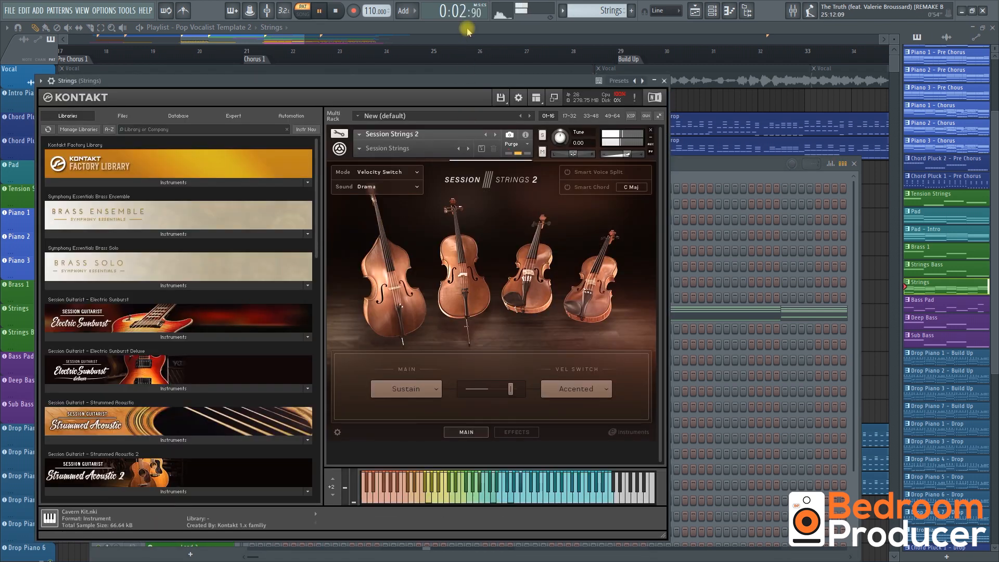
key("F12")
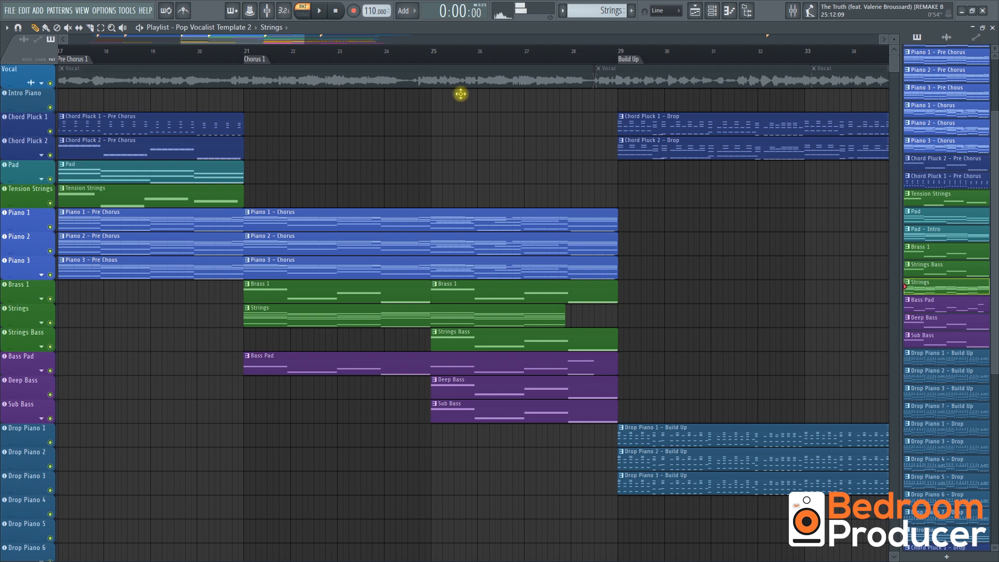
Step: Show the Strings Bass channel's Spitfire preset Strings: Basses, play its pattern and return to the playlist
left_click(461, 340)
key("F6")
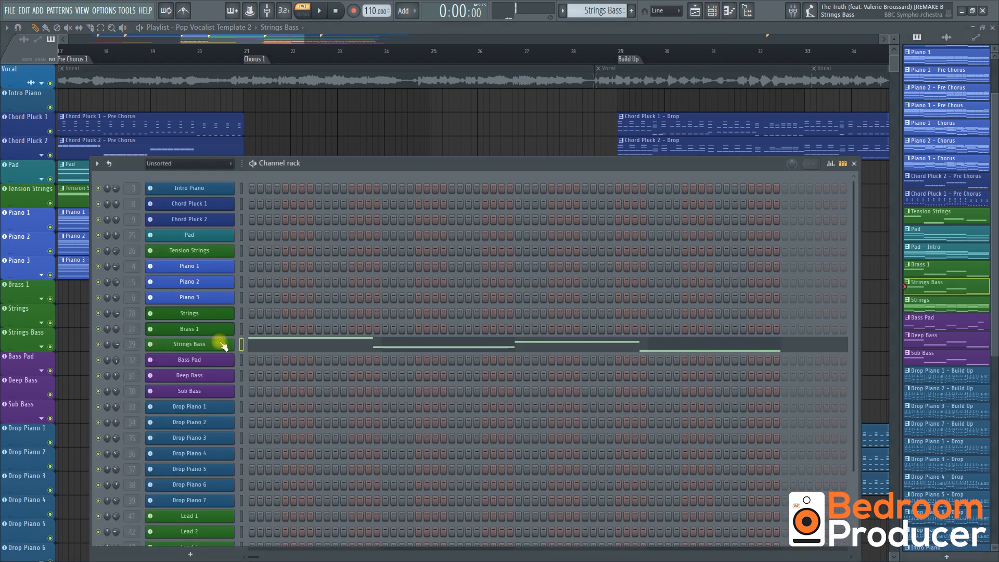
left_click(206, 344)
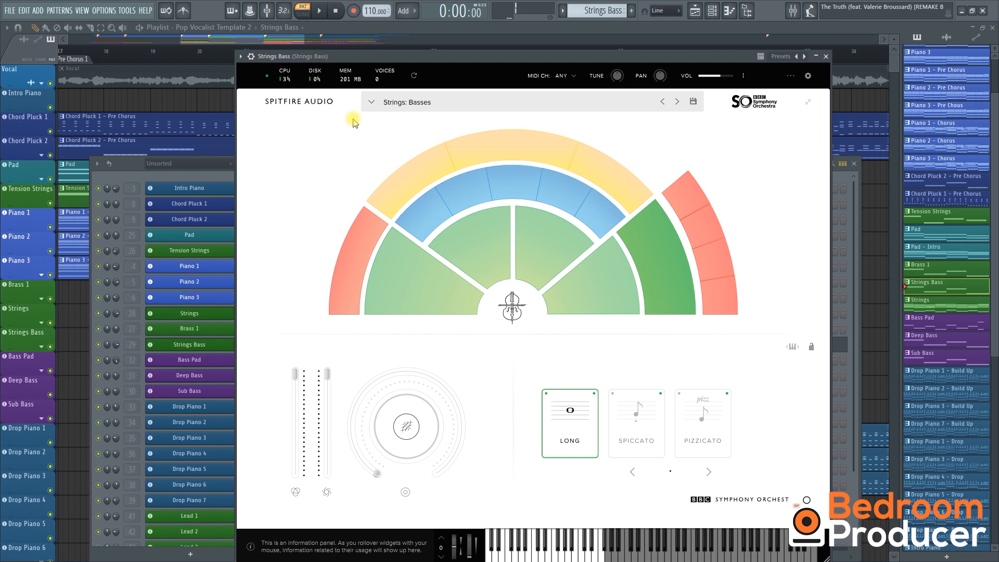
left_click_drag(362, 57, 434, 75)
key("space")
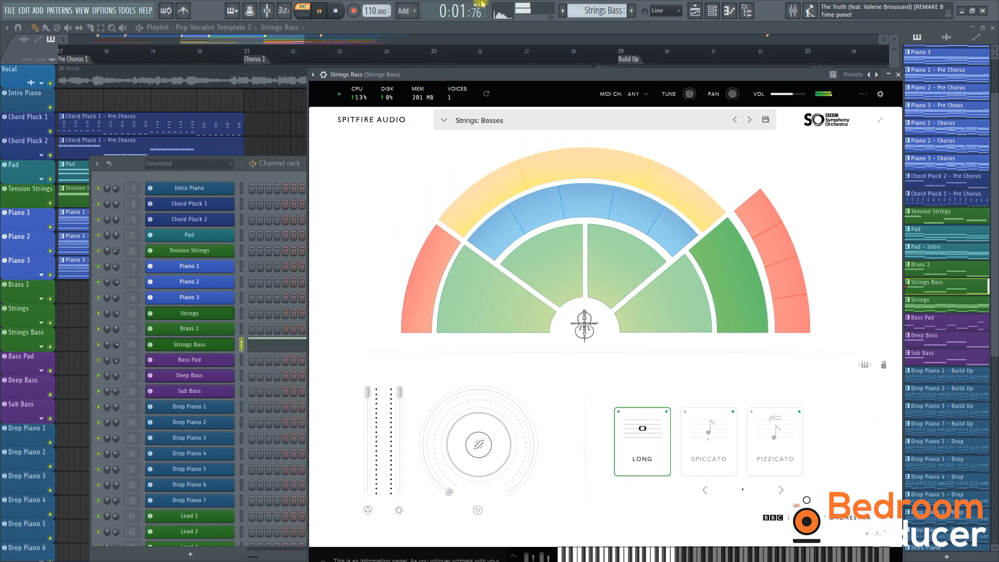
key("space")
left_click(482, 27)
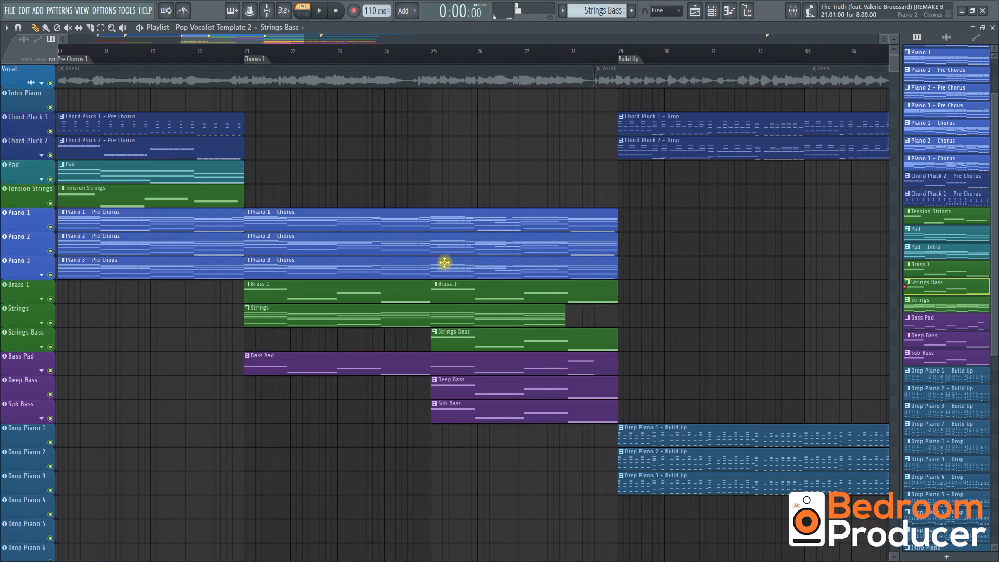
Step: Show the Bass Pad channel's Nexus preset Brass 2, play its pattern and return to the playlist
left_click(417, 361)
left_click(712, 11)
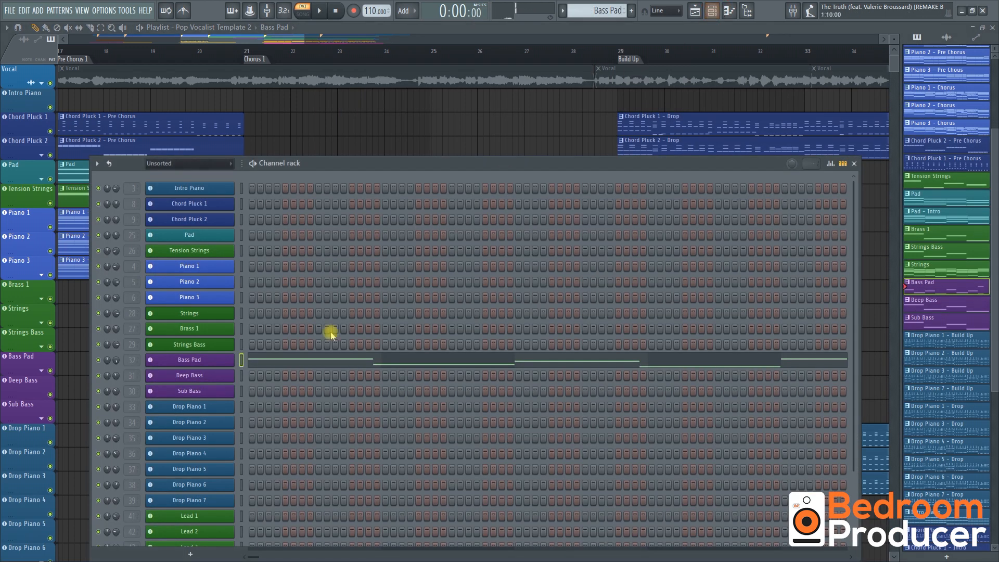
left_click(217, 363)
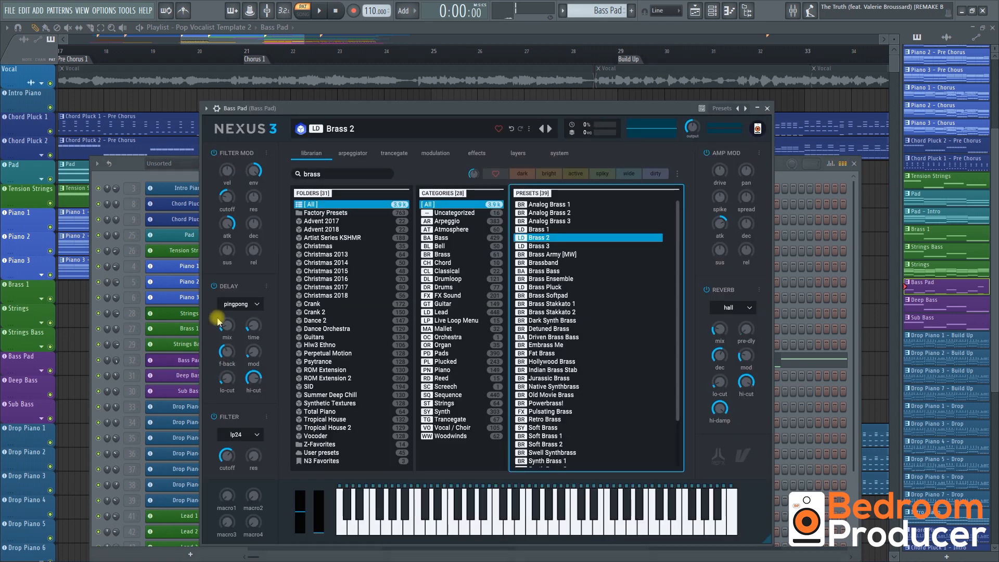
left_click_drag(343, 111, 421, 114)
key("space")
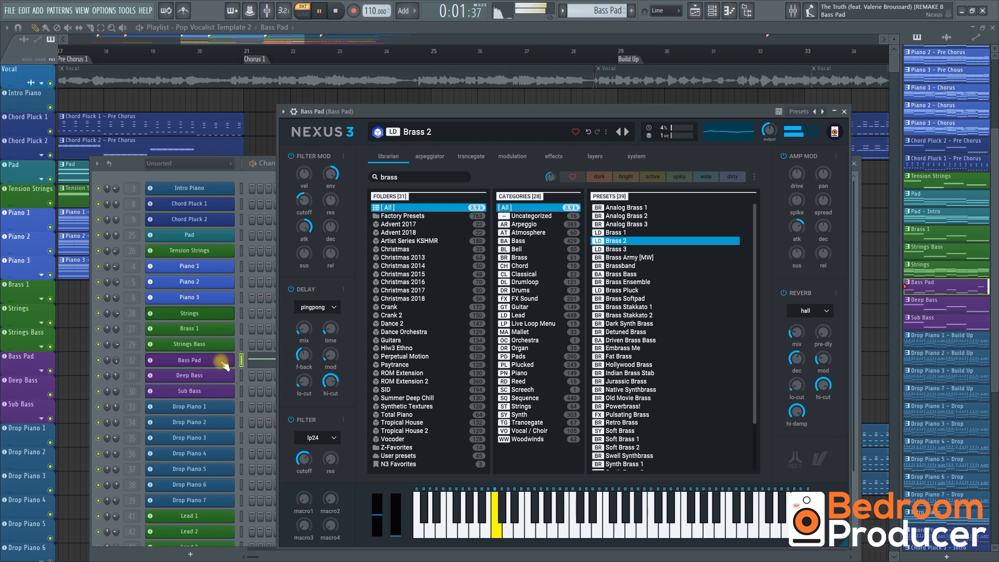
left_click(224, 364)
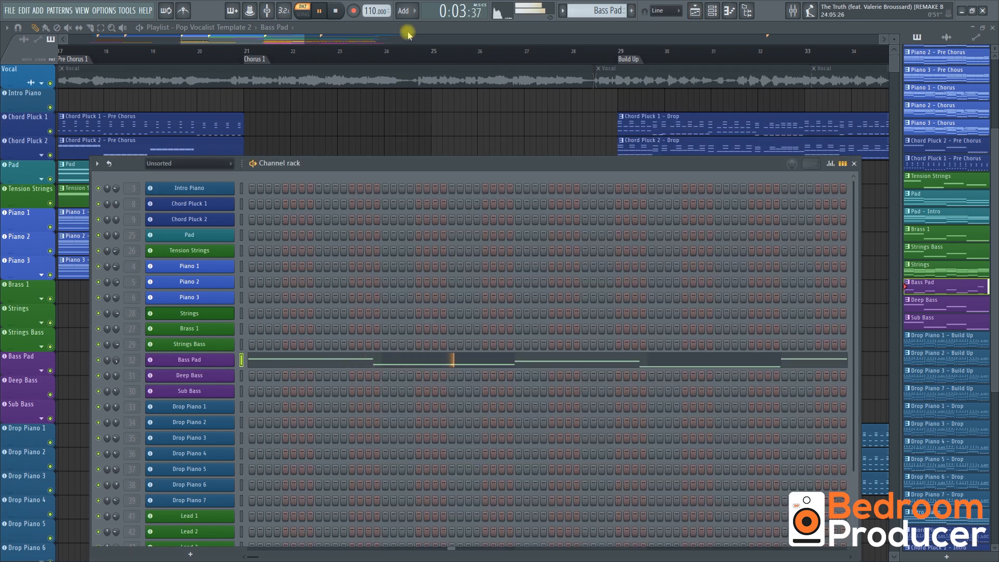
key("space")
key("F6")
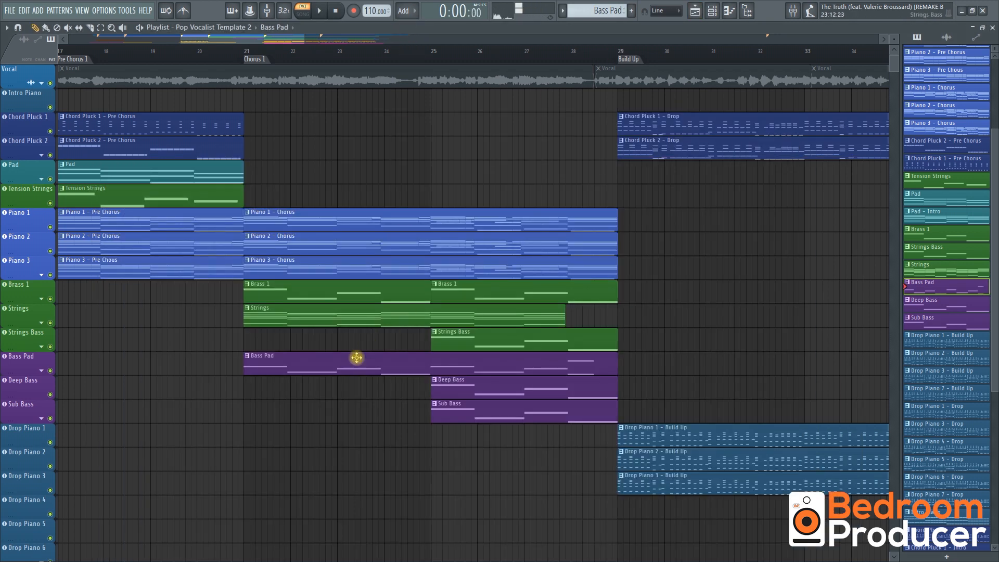
Step: Show the Deep Bass channel's Sylenth1 preset BS Dark Hover, play its pattern and return to the playlist
left_click(457, 390)
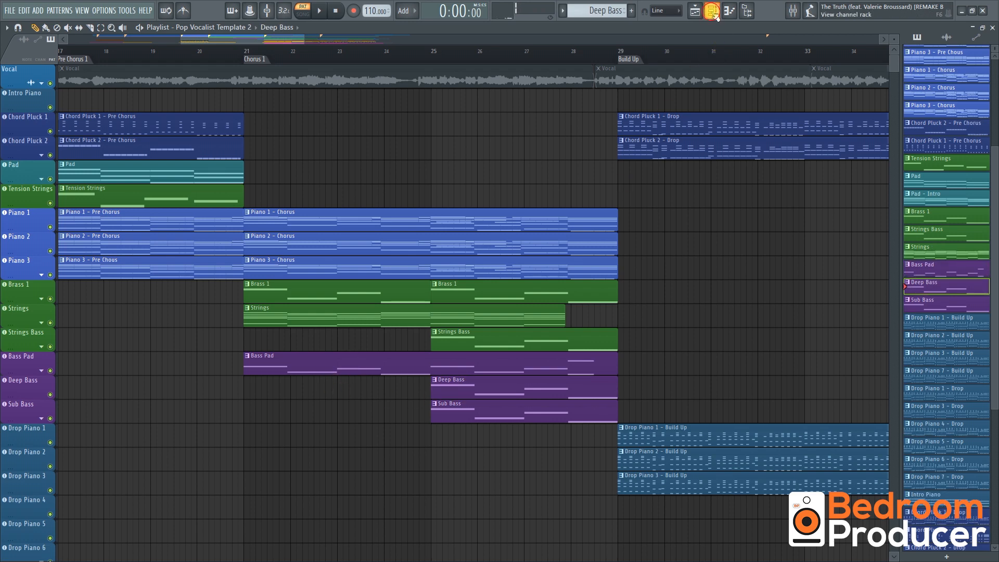
left_click(711, 11)
left_click(229, 377)
key("space")
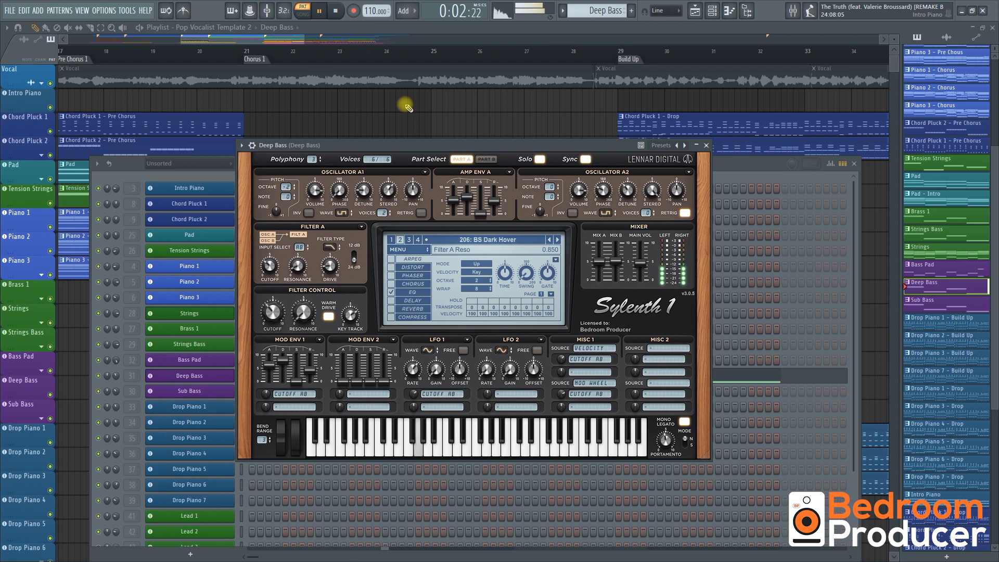
left_click(418, 29)
Step: Play the Sub Bass pattern, inspect its Serum oscillator and effects pages, and close the instrument
left_click(459, 407)
key("space")
left_click(712, 13)
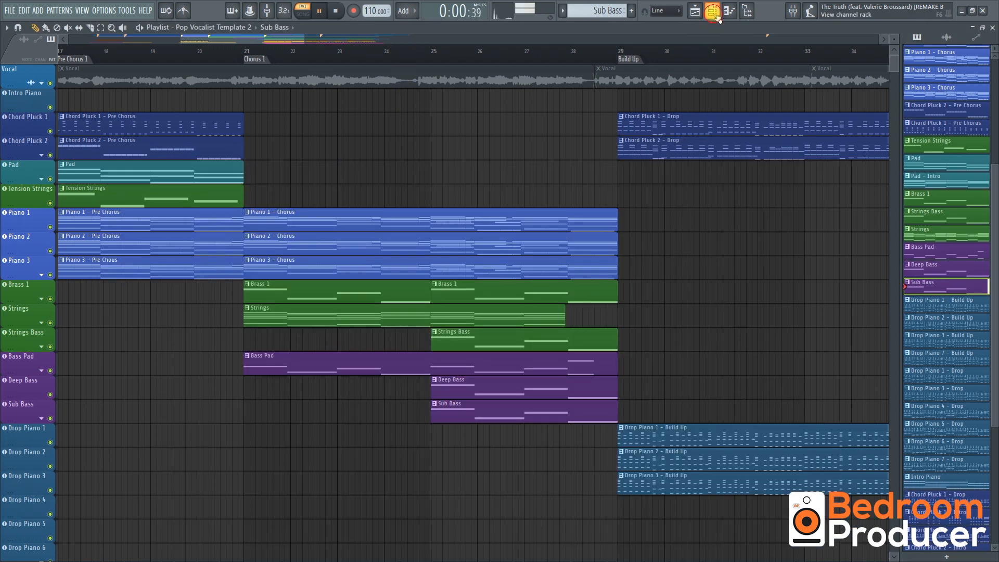
left_click(203, 395)
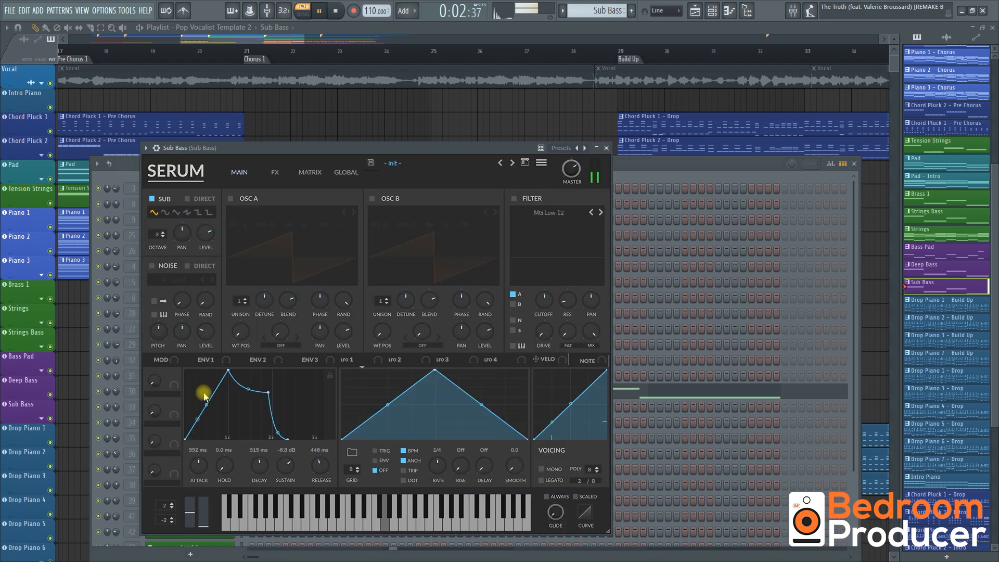
left_click(274, 179)
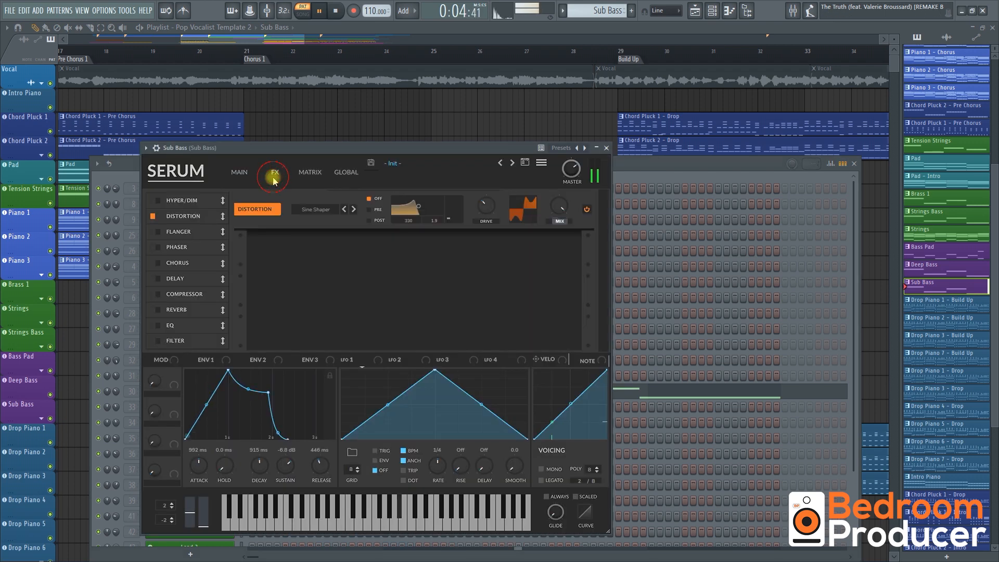
left_click(240, 172)
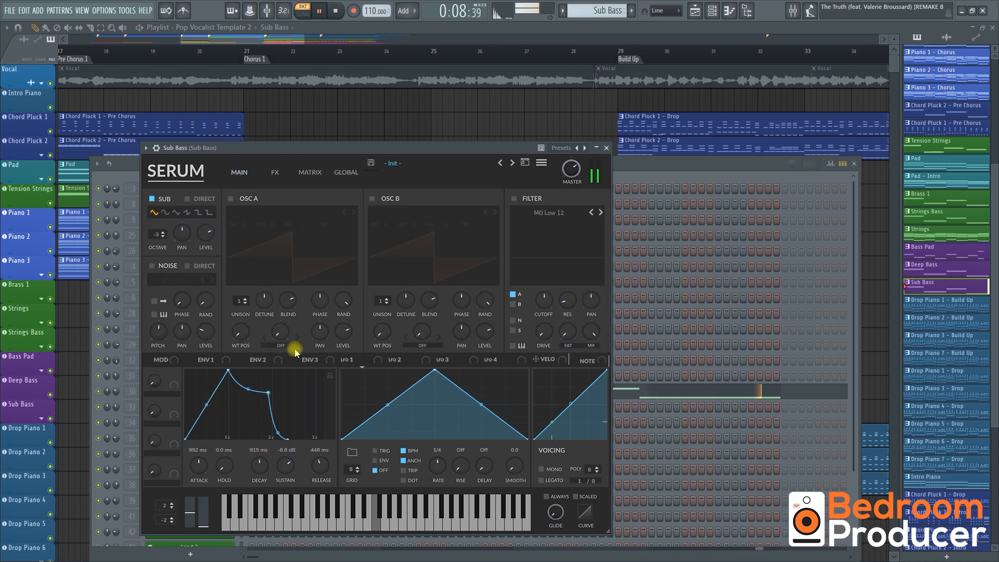
left_click(606, 148)
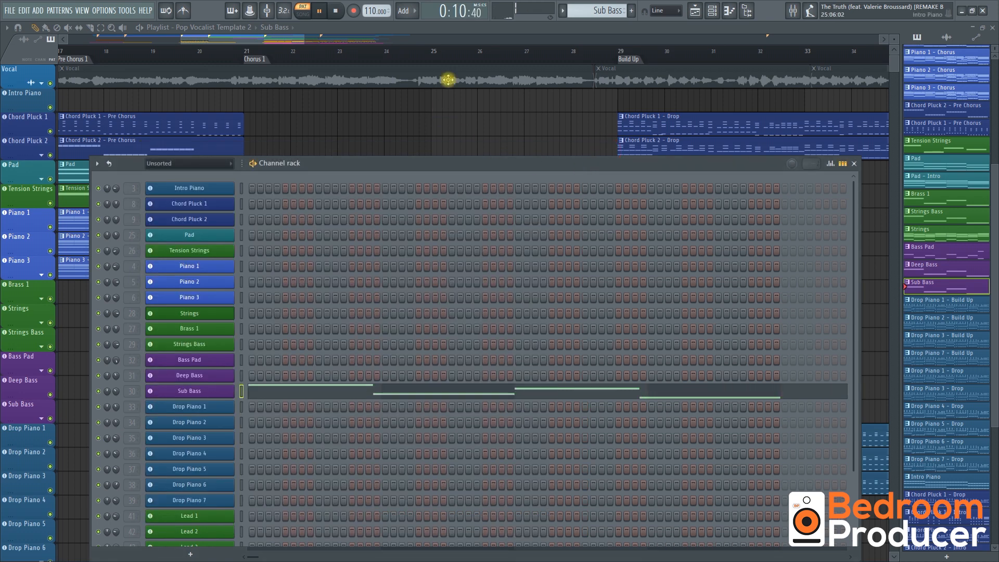
Step: Return to the playlist and play the full arrangement from the Chorus 1 marker, then stop playback
left_click(462, 28)
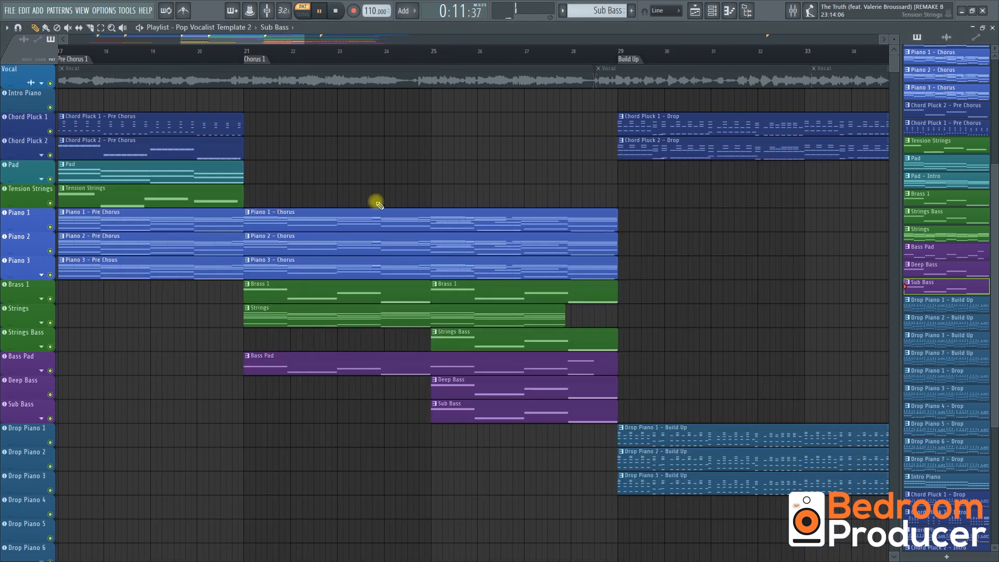
left_click(246, 57)
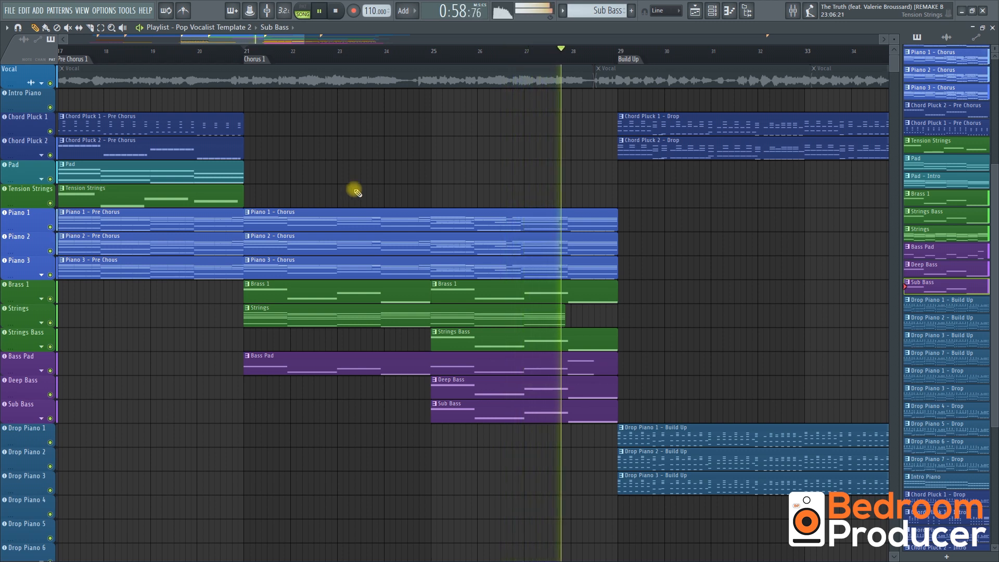
key("space")
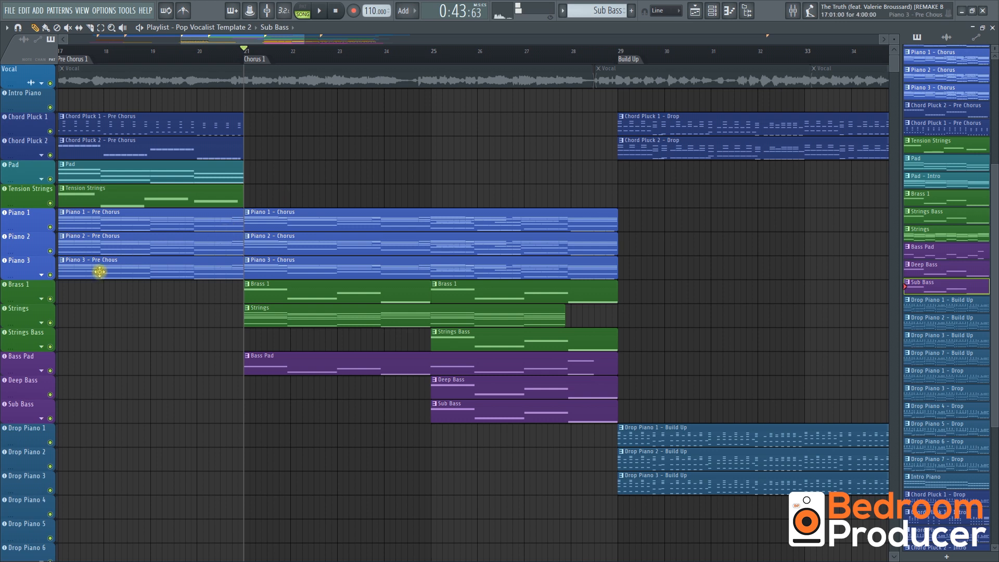
Step: Show the gain and LPF automation grouped under the Brass 1, Strings and Strings Bass tracks, then collapse the groups
left_click(41, 299)
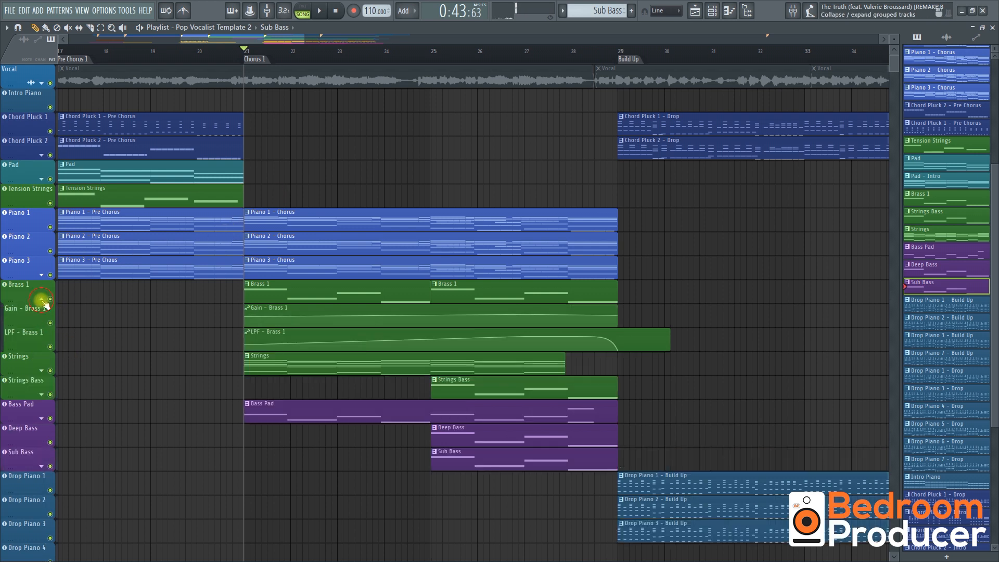
left_click(42, 371)
left_click(41, 442)
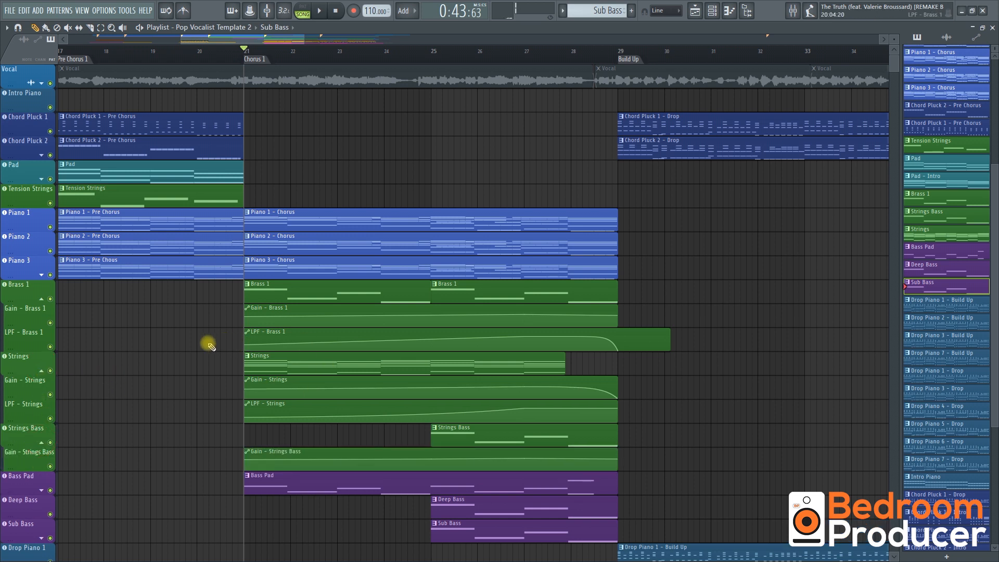
left_click(41, 443)
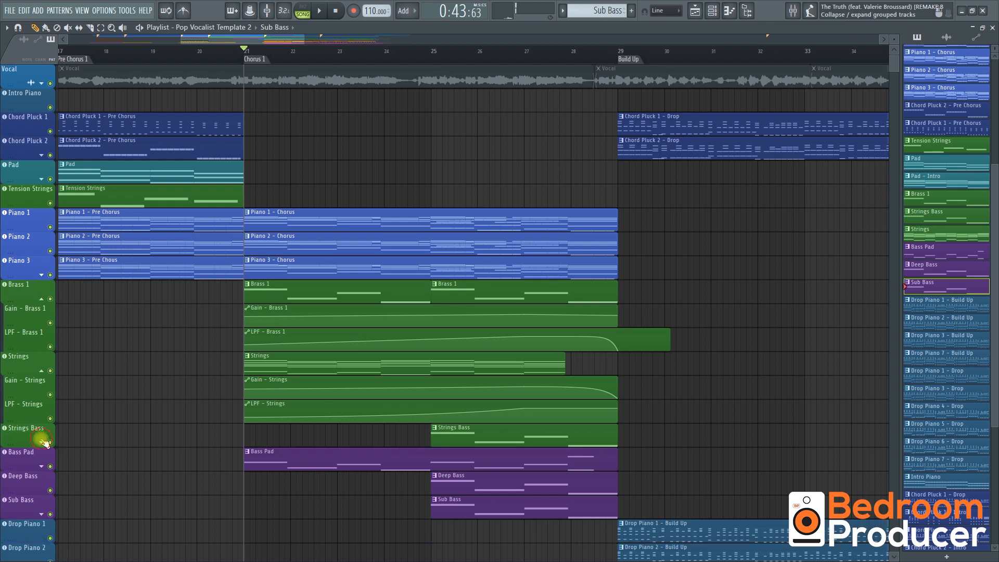
left_click(41, 370)
left_click(41, 303)
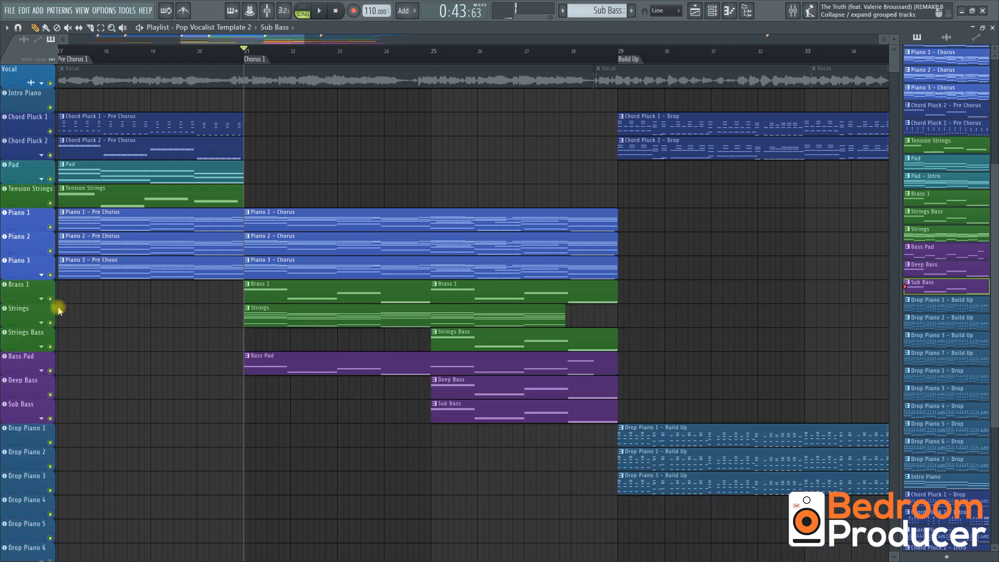
Step: Show the Chord Pluck Bus LPF automation and the Piano Bus LPF, sidechain mix and gain automation, then collapse both groups
scroll(134, 329, "down", 3)
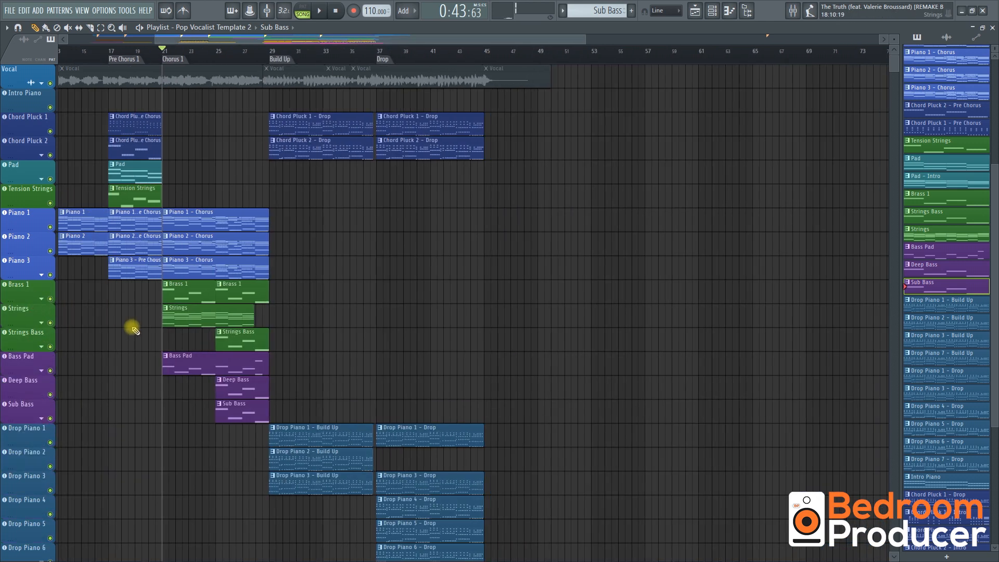
left_click(41, 155)
left_click_drag(234, 39, 98, 57)
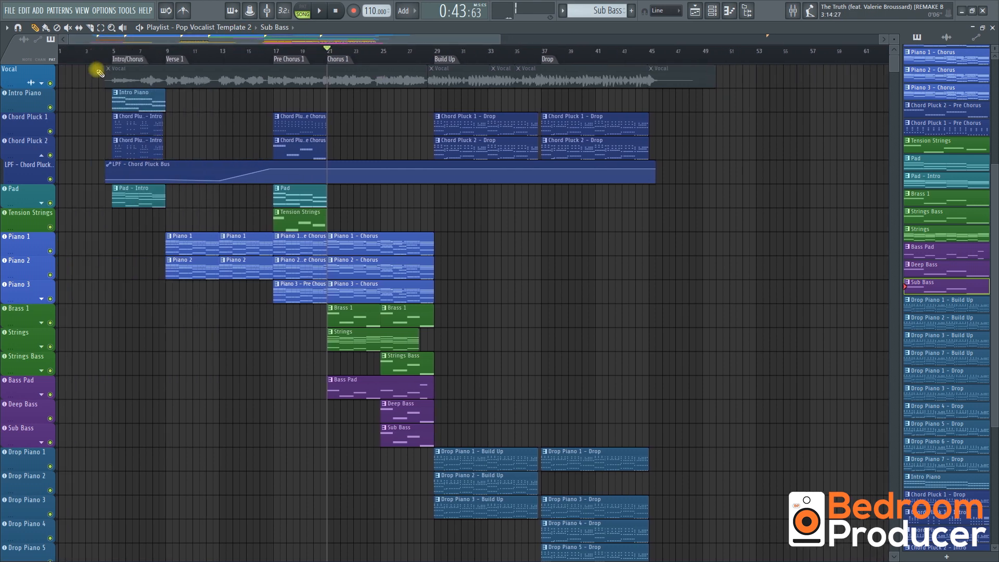
scroll(98, 113, "up", 3)
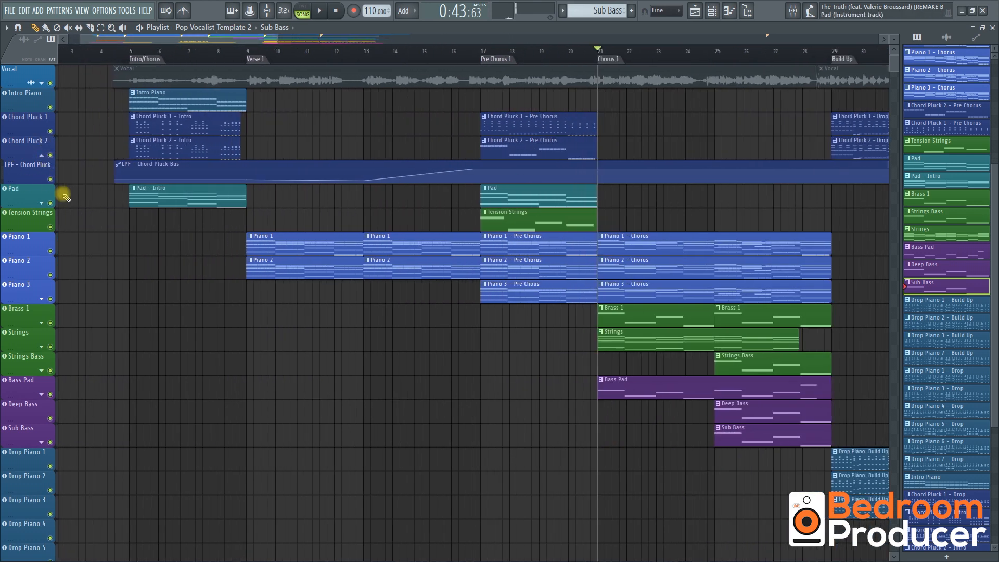
left_click(41, 299)
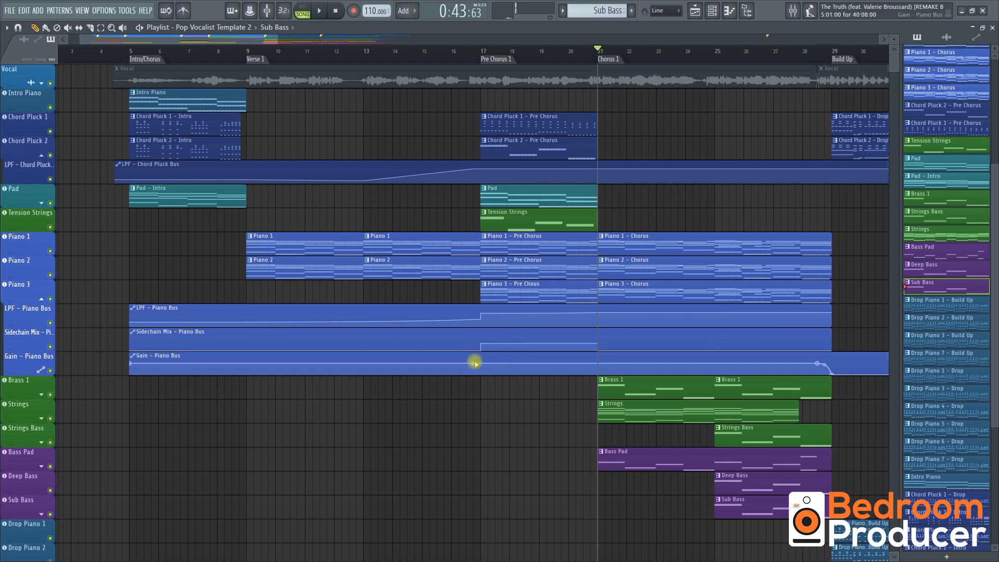
left_click(42, 297)
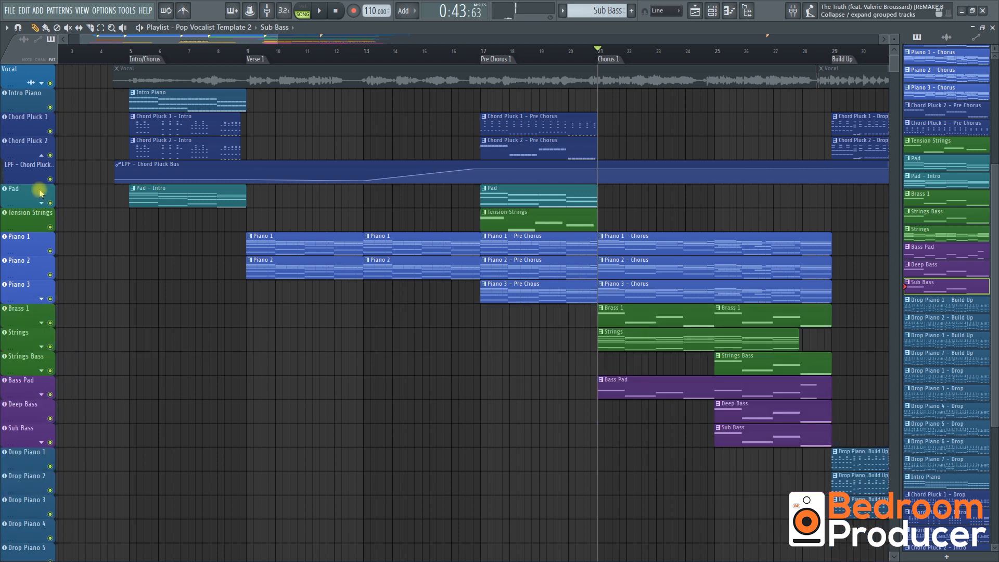
left_click(41, 155)
scroll(187, 273, "down", 4)
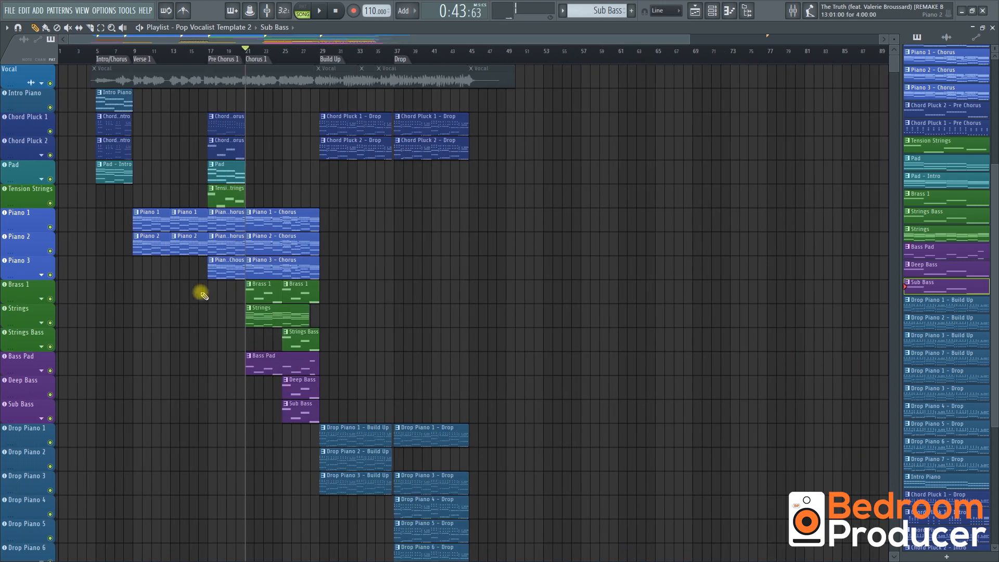
Step: Locate the effects tracks under Chorus 1 and bring up THE Subdrop A sample, then return to the playlist
scroll(250, 309, "down", 2)
scroll(237, 299, "down", 2)
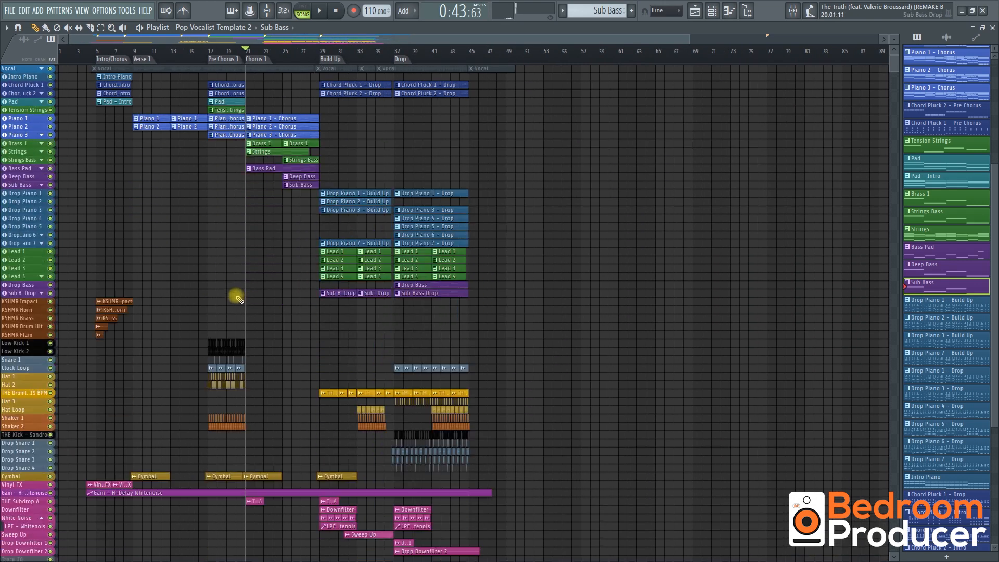
scroll(207, 314, "up", 5)
scroll(373, 401, "up", 4)
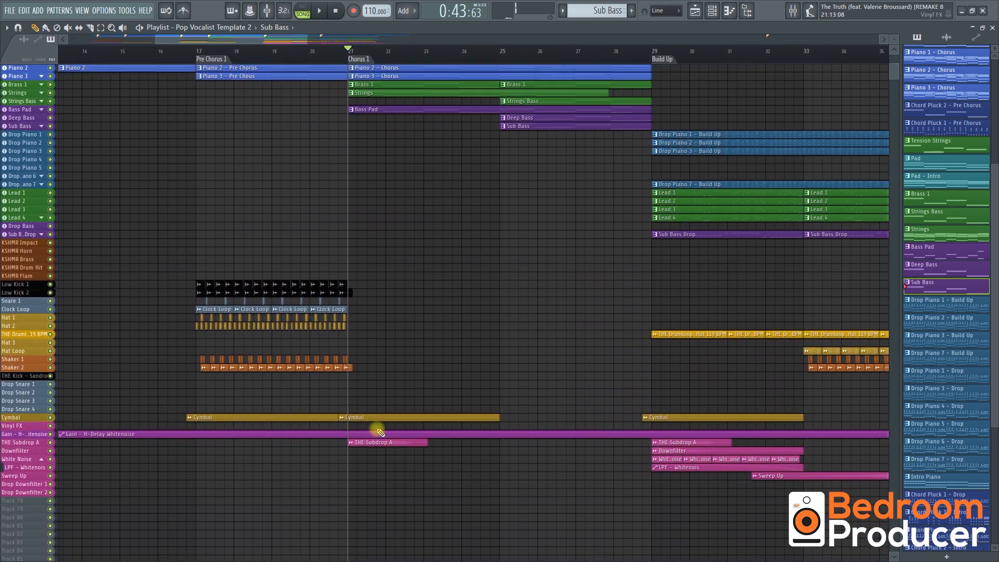
double_click(374, 467)
key("Escape")
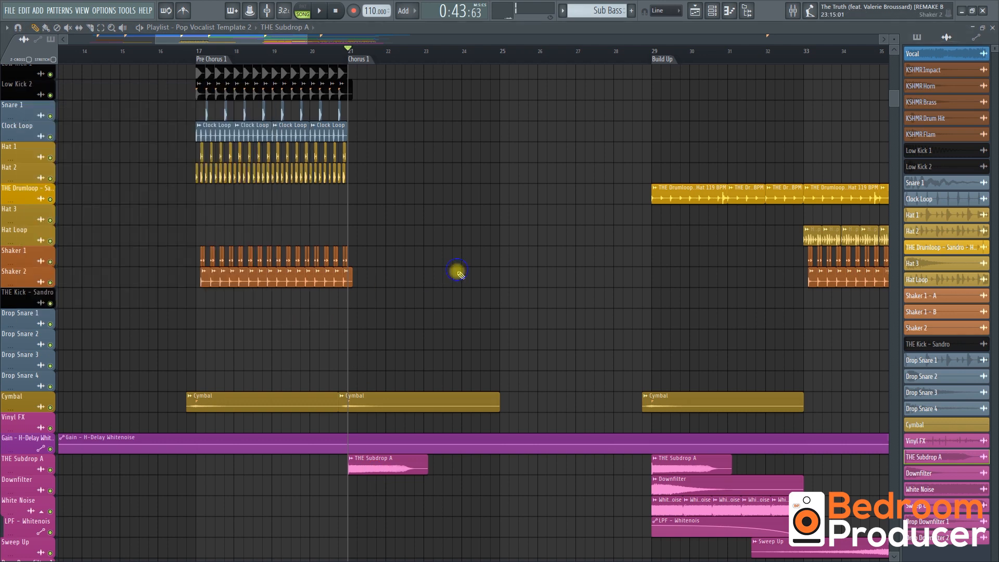
Step: Review the remaining Chorus 1 layers across the playlist and set the song position to the Build Up marker
scroll(455, 317, "up", 5)
scroll(442, 345, "down", 8)
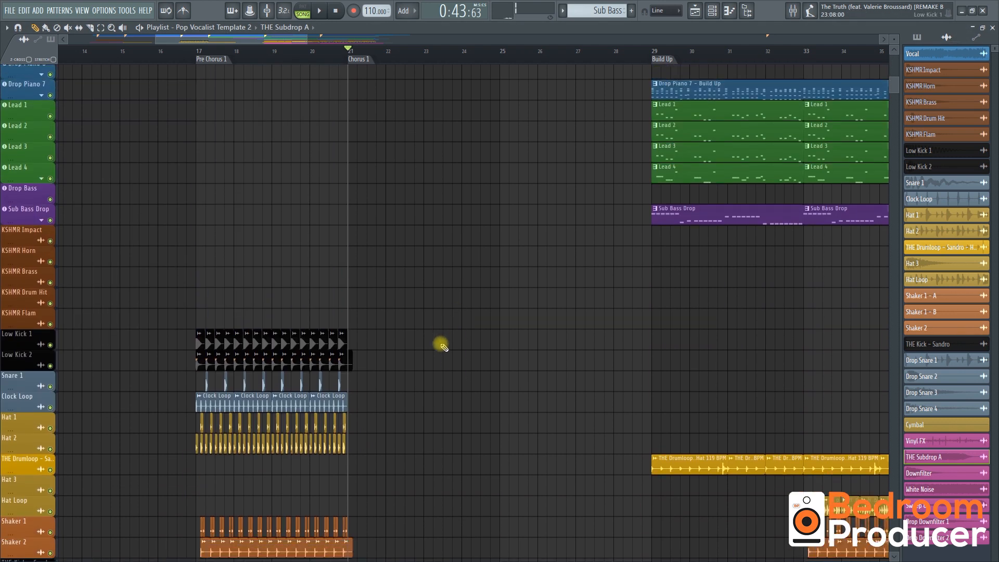
scroll(441, 346, "up", 10)
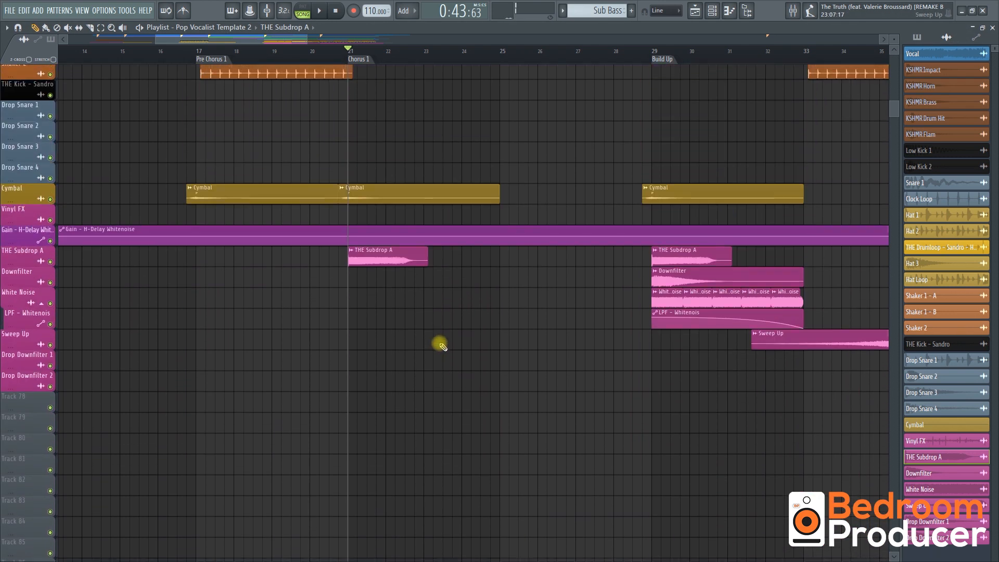
scroll(441, 346, "up", 5)
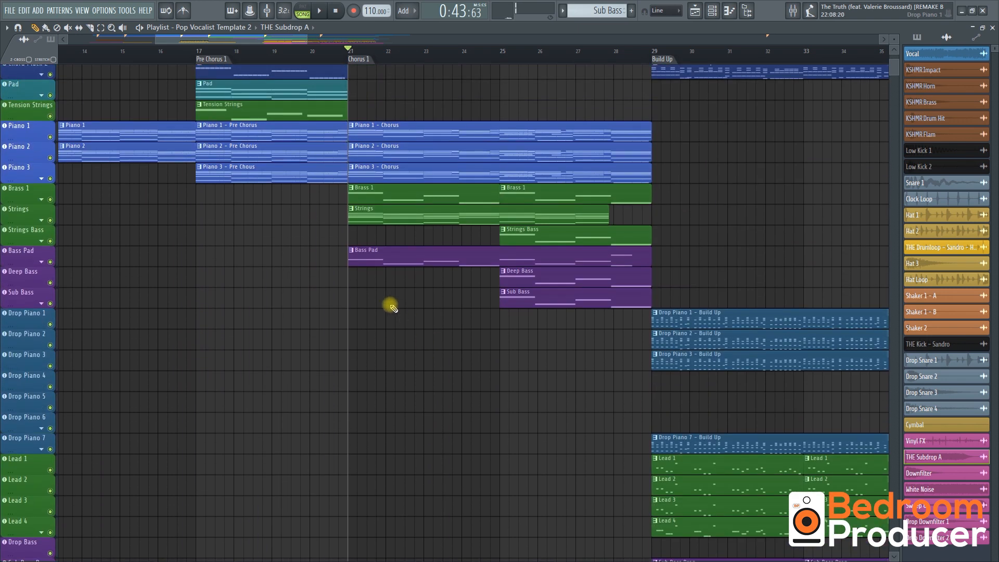
scroll(390, 305, "down", 2, "ctrl")
scroll(503, 203, "up", 3)
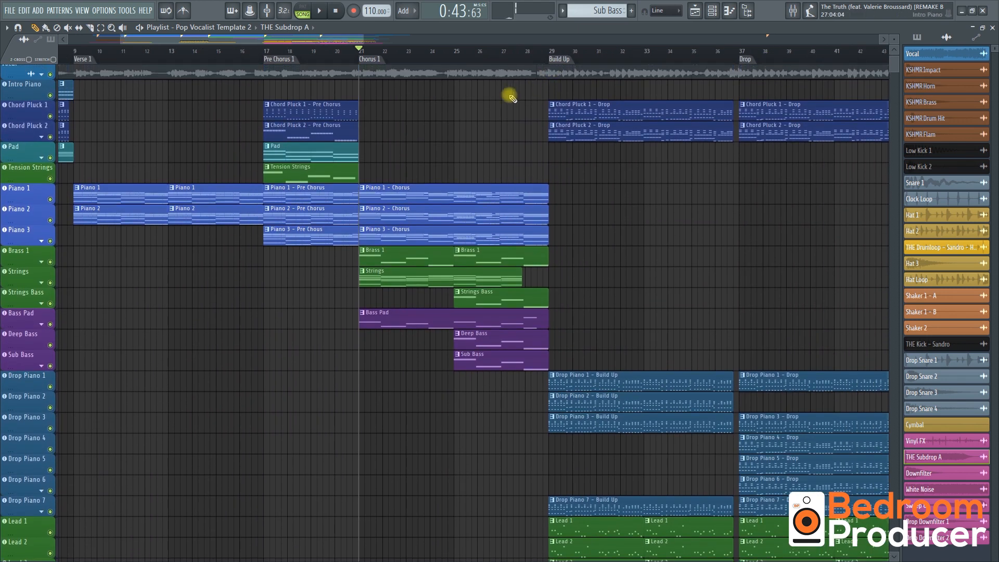
left_click(551, 55)
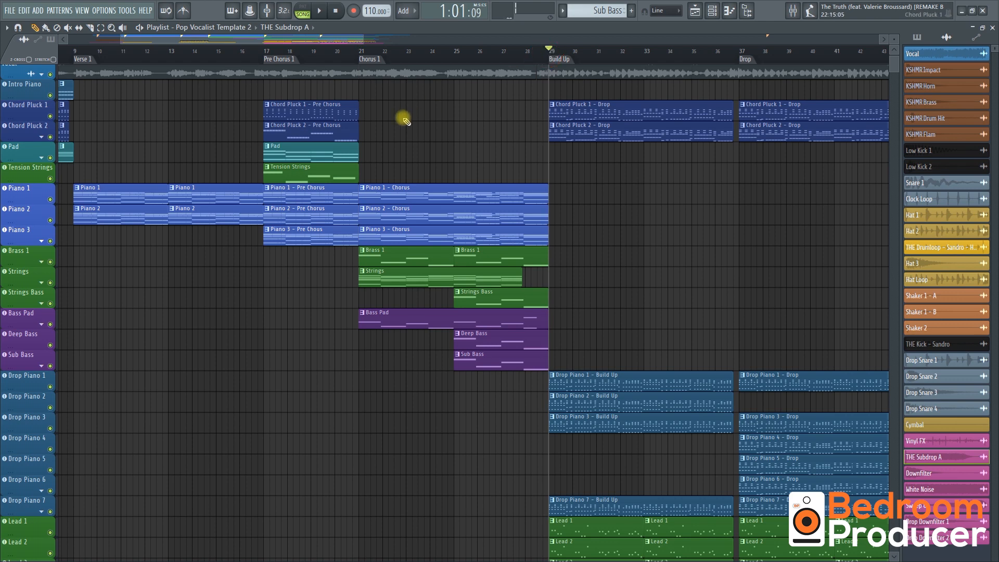
Step: Examine the plucks, drop pianos, leads, bass and drum clips that make up the Build Up and Drop sections
scroll(432, 183, "down", 2)
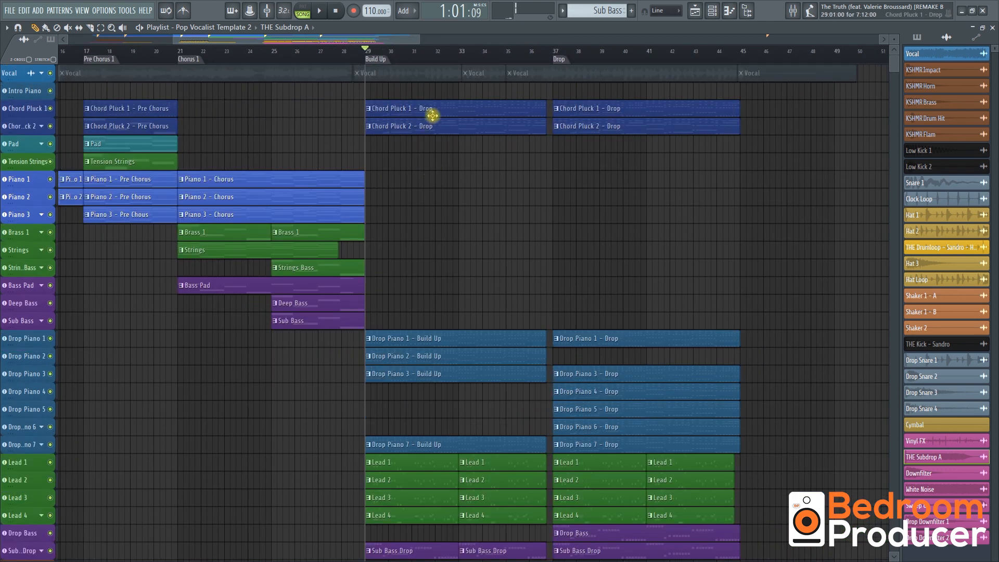
scroll(450, 260, "down", 3)
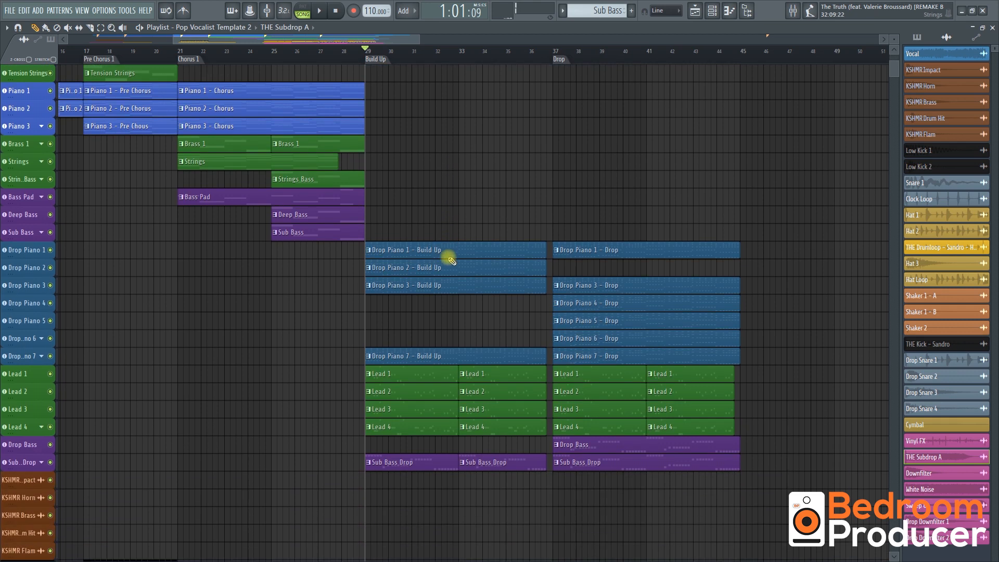
scroll(450, 260, "up", 2)
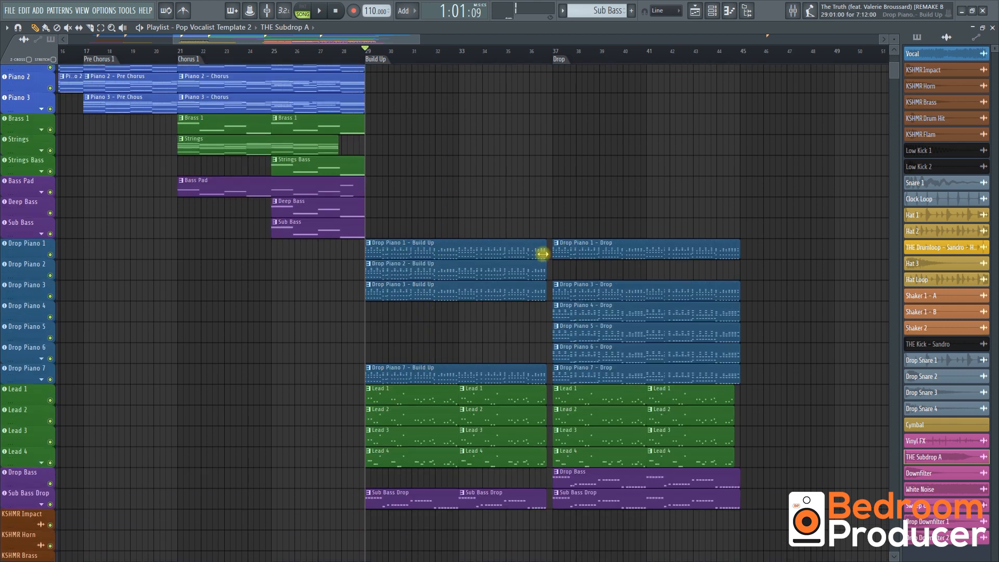
scroll(473, 262, "down", 3)
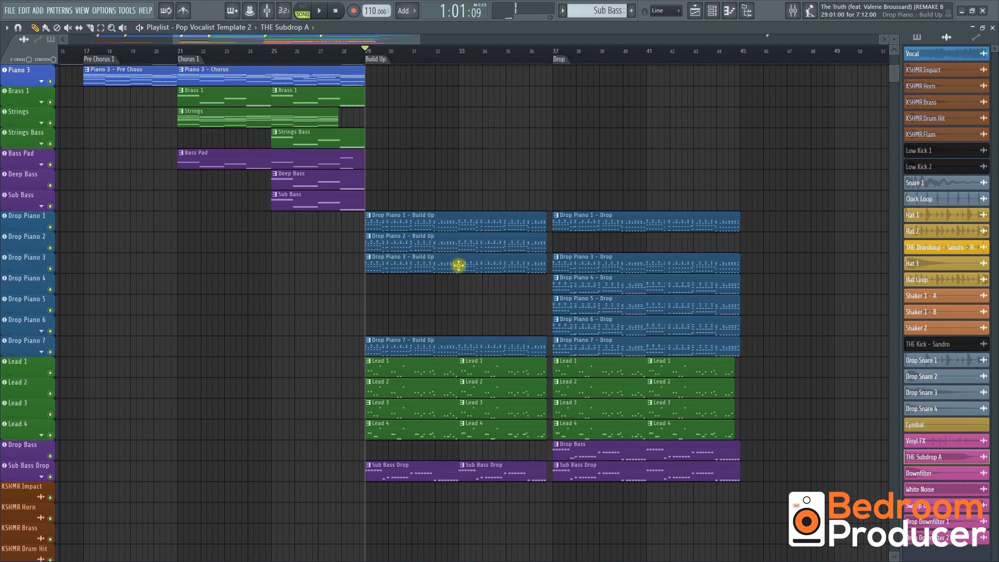
scroll(423, 295, "down", 9)
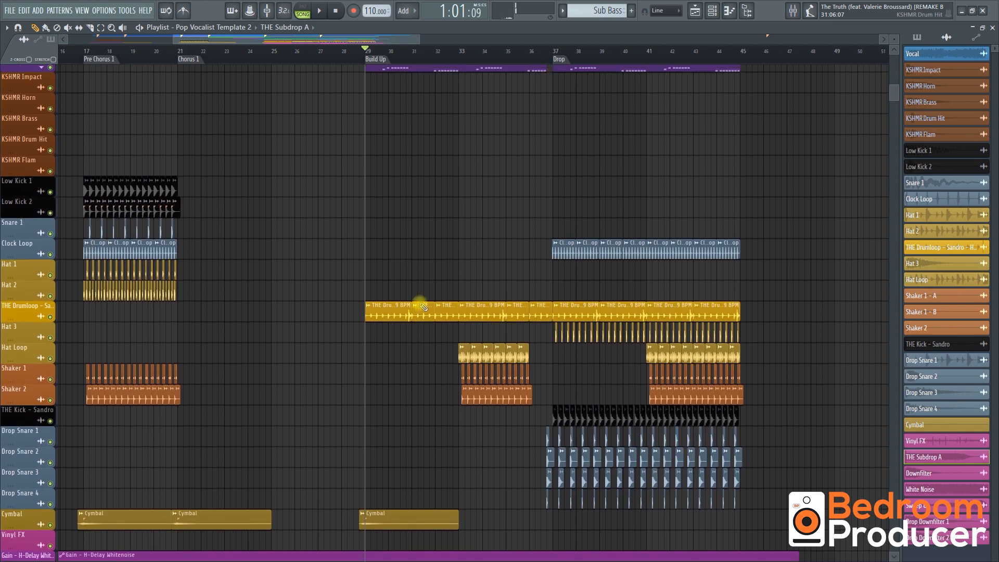
scroll(422, 304, "up", 10)
scroll(420, 303, "up", 6)
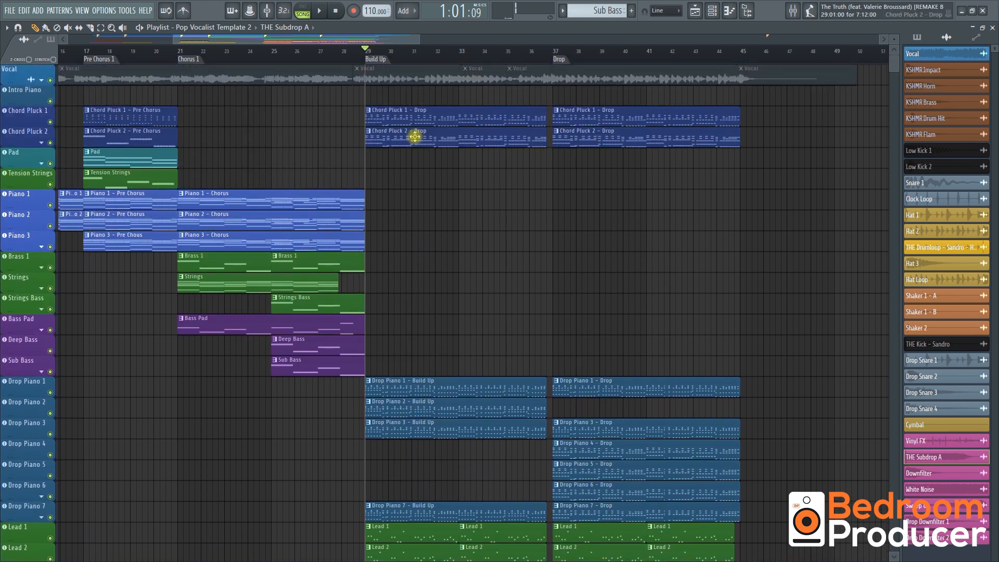
Step: Play the Chord Pluck 1 - Drop pattern in pattern mode, view its notes in the piano roll and return to the playlist
left_click(431, 118)
left_click(303, 11)
left_click(319, 11)
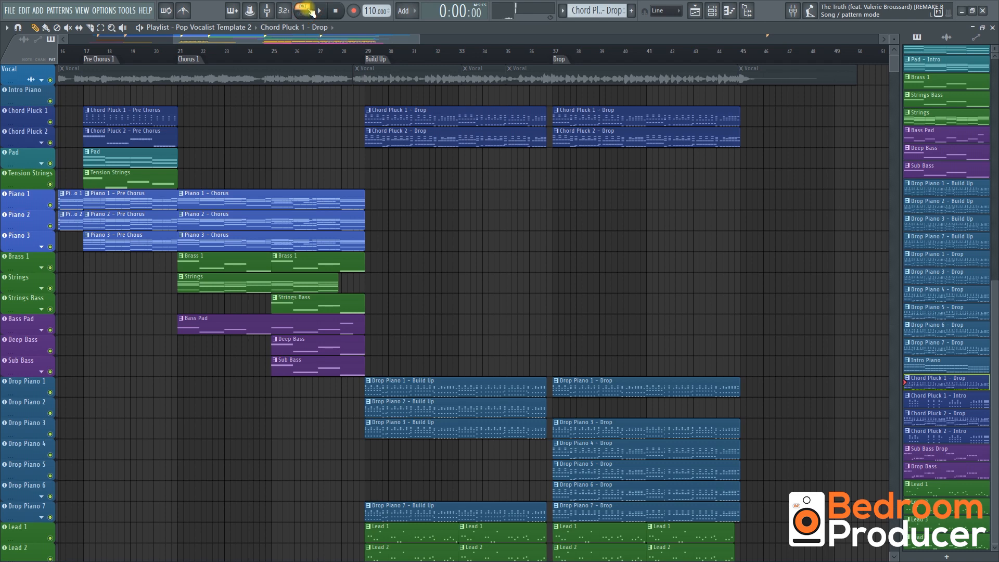
left_click(712, 11)
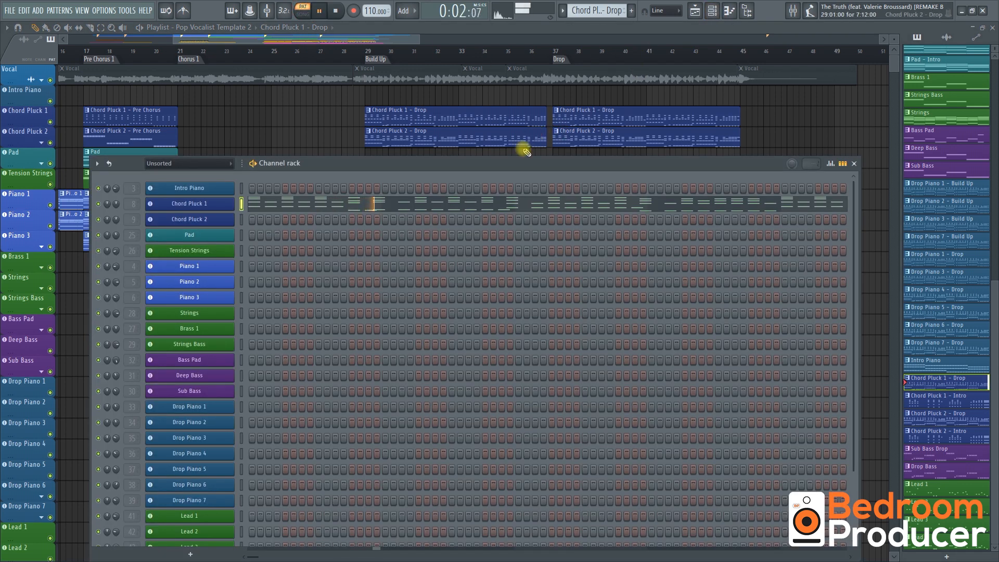
left_click(439, 203)
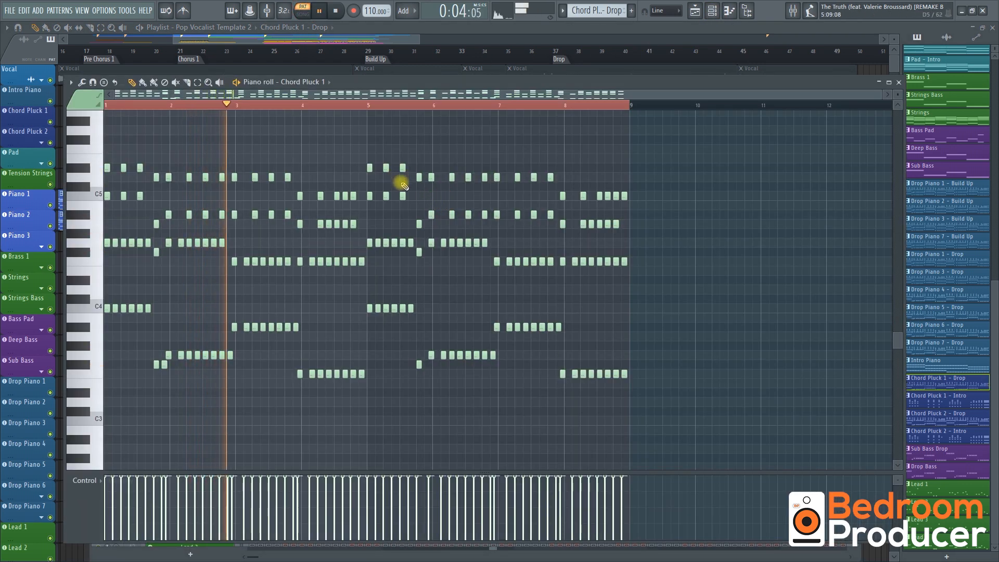
left_click(520, 27)
key("space")
Step: Select and play the Chord Pluck 2 - Drop pattern, then stop it and bring the drop piano tracks into view
left_click(463, 131)
key("space")
left_click(712, 10)
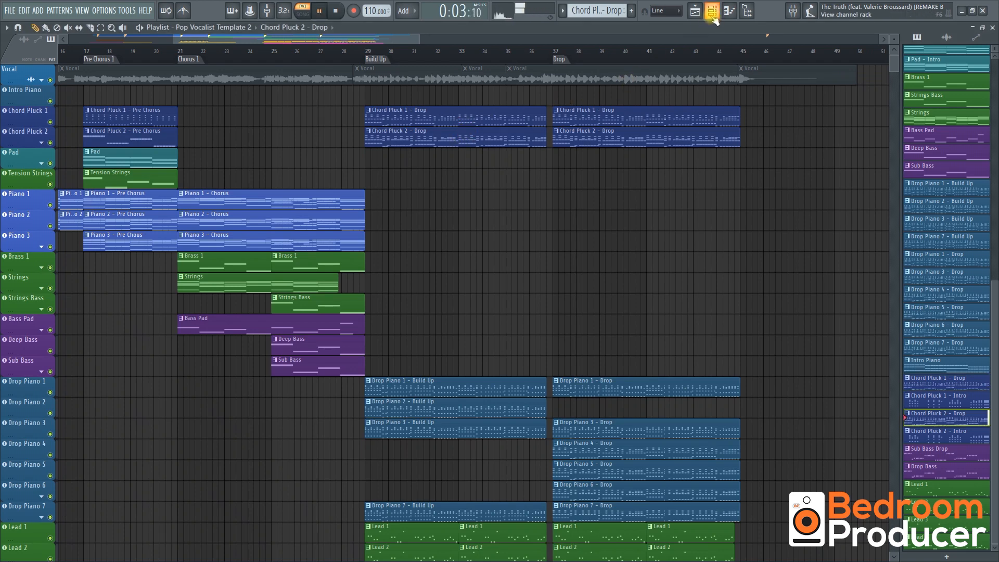
scroll(416, 270, "down", 5)
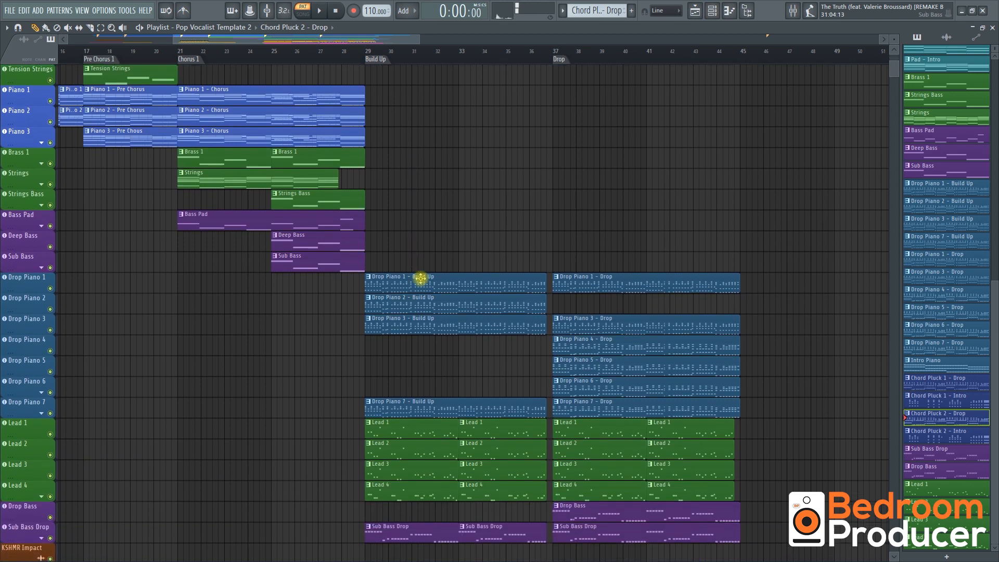
Step: Select the Drop Piano 1 - Drop pattern at the Drop marker, play it in pattern mode with its channel shown, and stop it
left_click(555, 53)
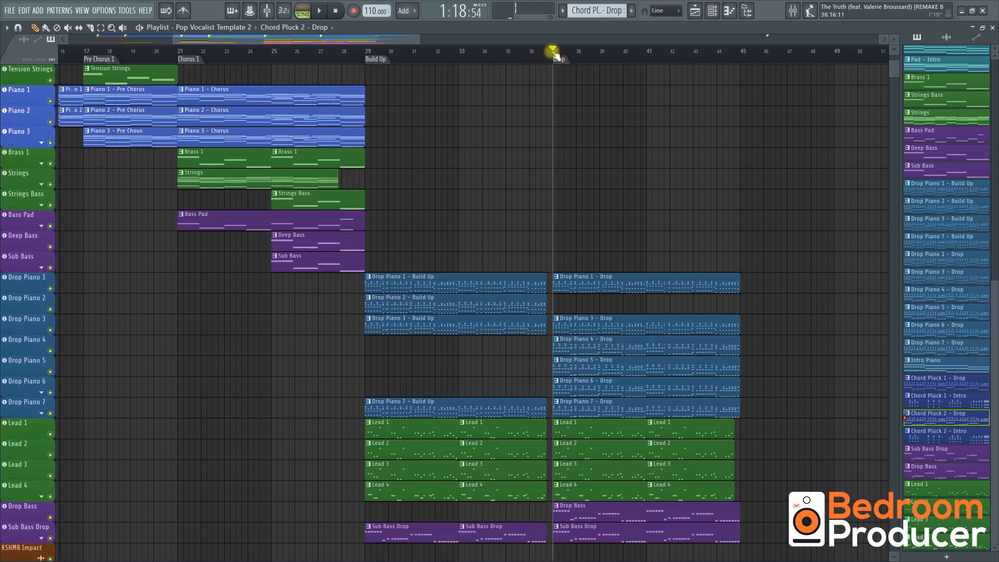
scroll(720, 234, "up", 3)
left_click(504, 292)
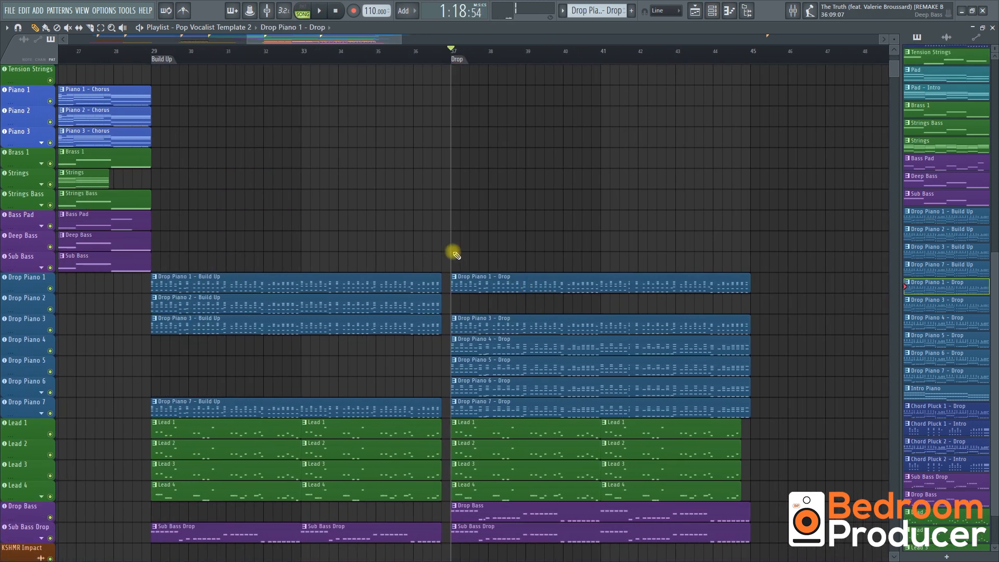
left_click(302, 9)
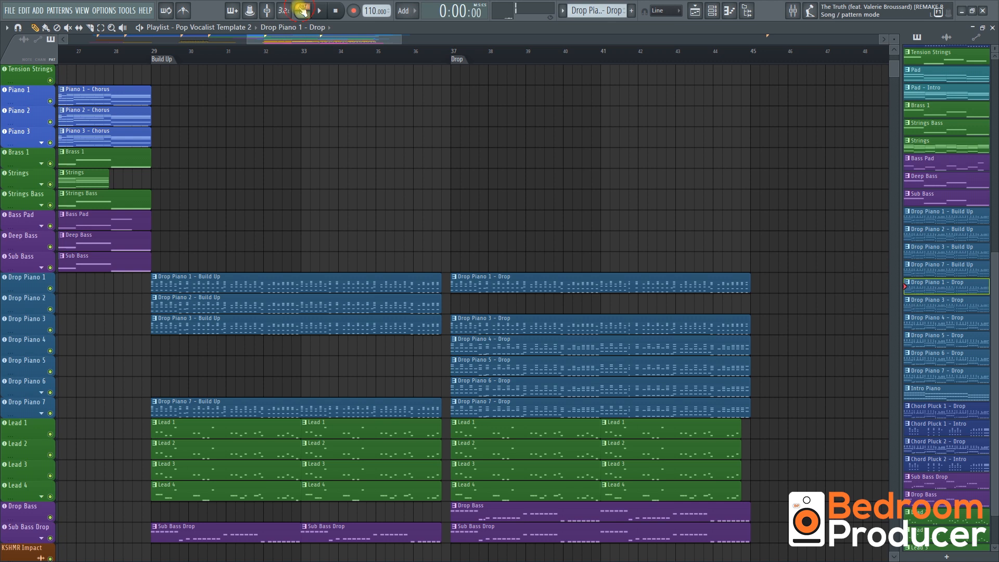
left_click(712, 10)
key("space")
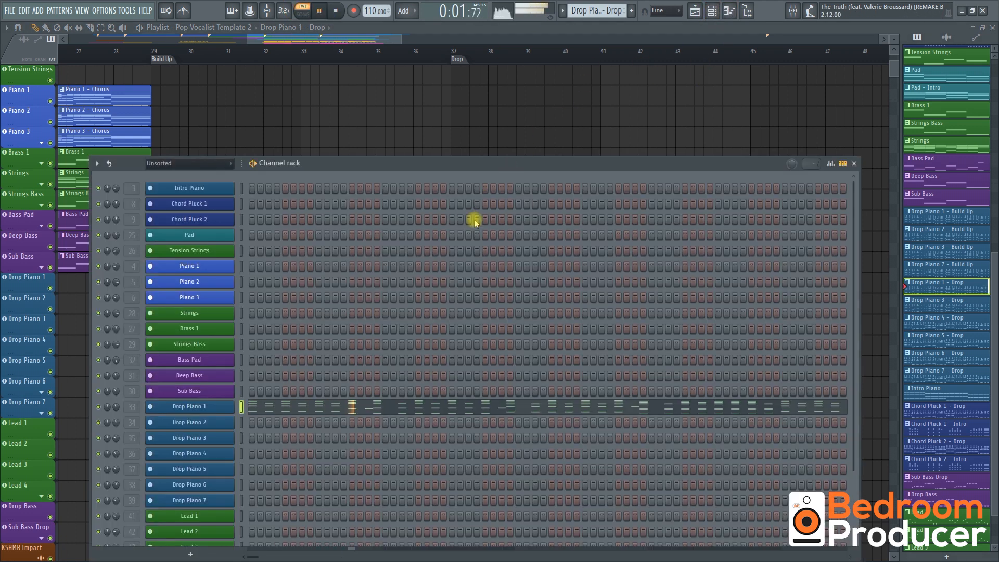
key("space")
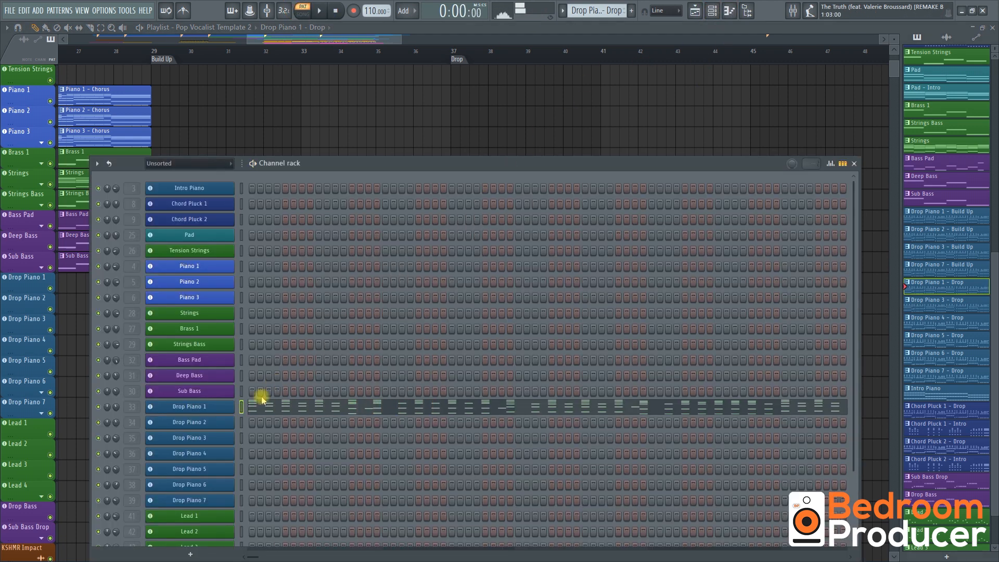
Step: View the Nexus instrument on the Drop Piano 1 channel, close it and return to the playlist
left_click(215, 409)
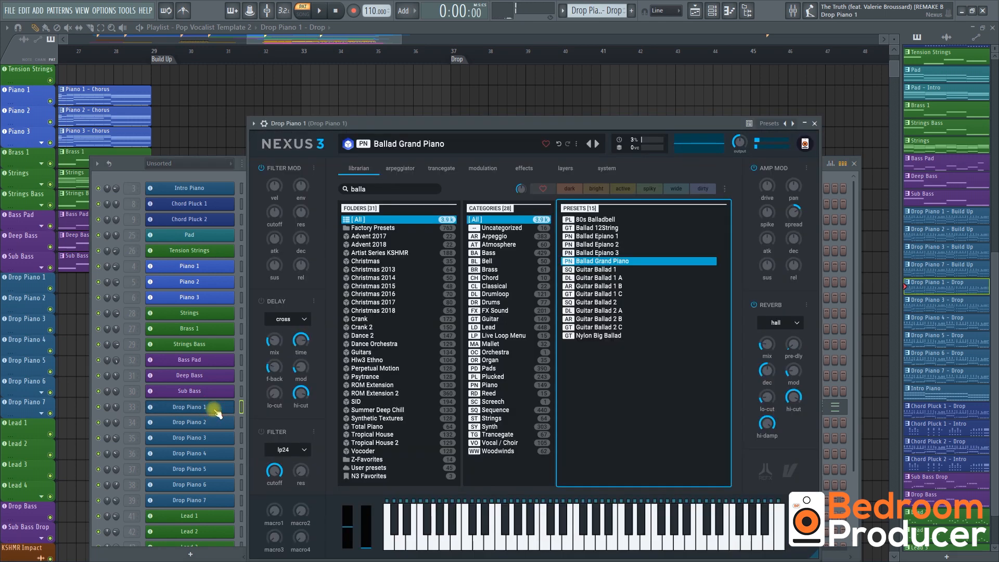
left_click(214, 408)
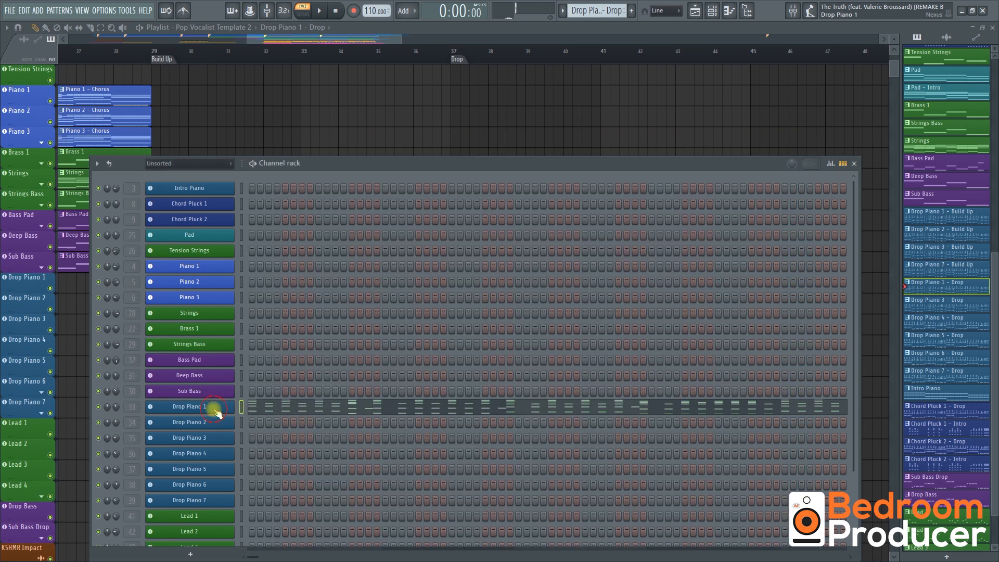
left_click(435, 30)
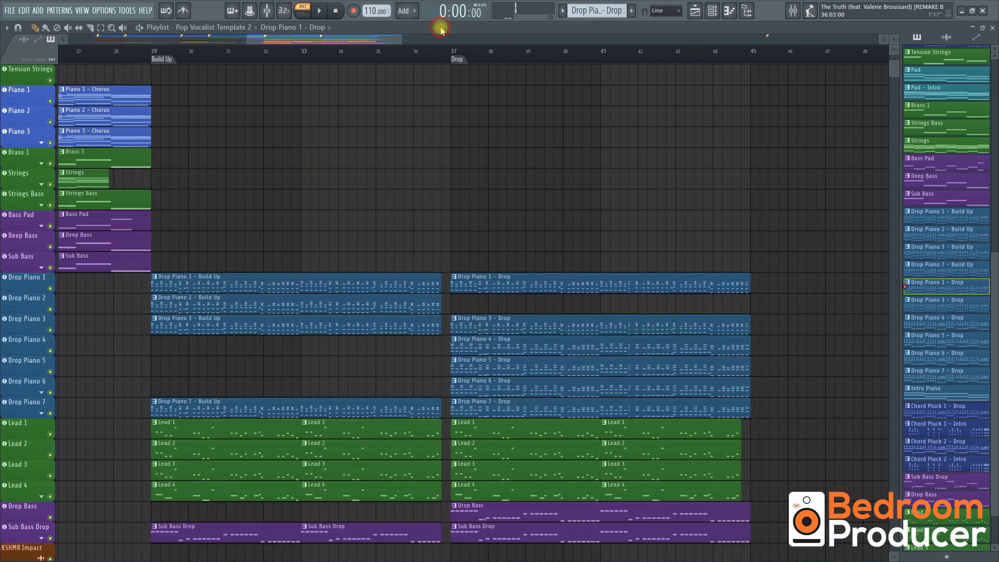
Step: Select the Drop Piano 2 - Build Up pattern, audition it with its Kontakt piano open, and return to the playlist
left_click(354, 308)
left_click(711, 12)
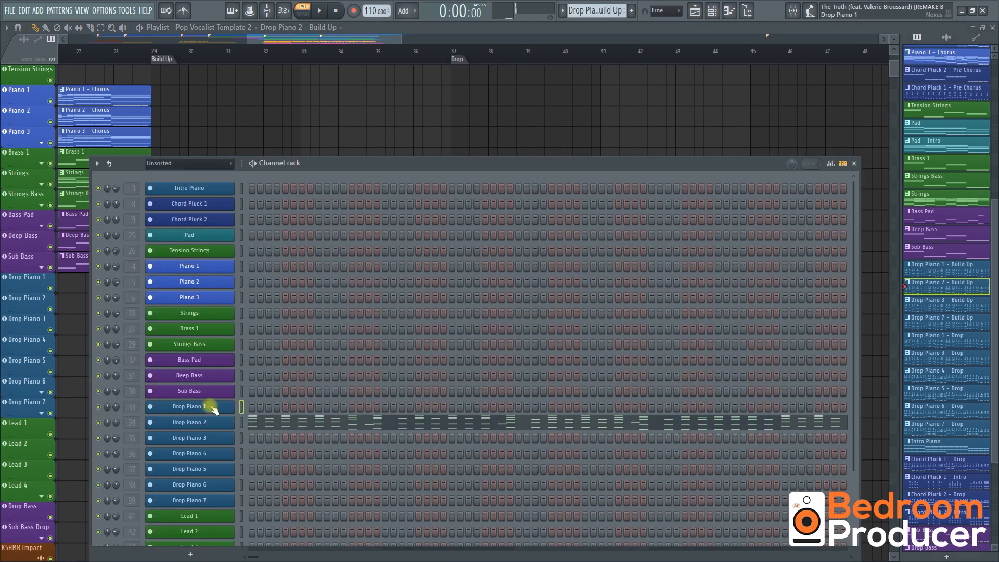
left_click(205, 422)
left_click_drag(438, 82, 479, 87)
key("space")
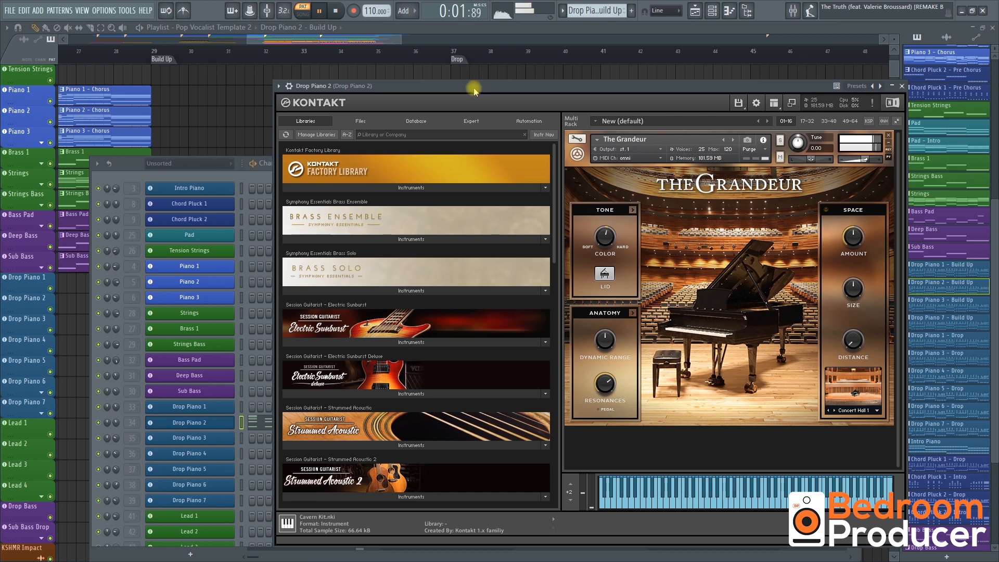
key("space")
key("F12")
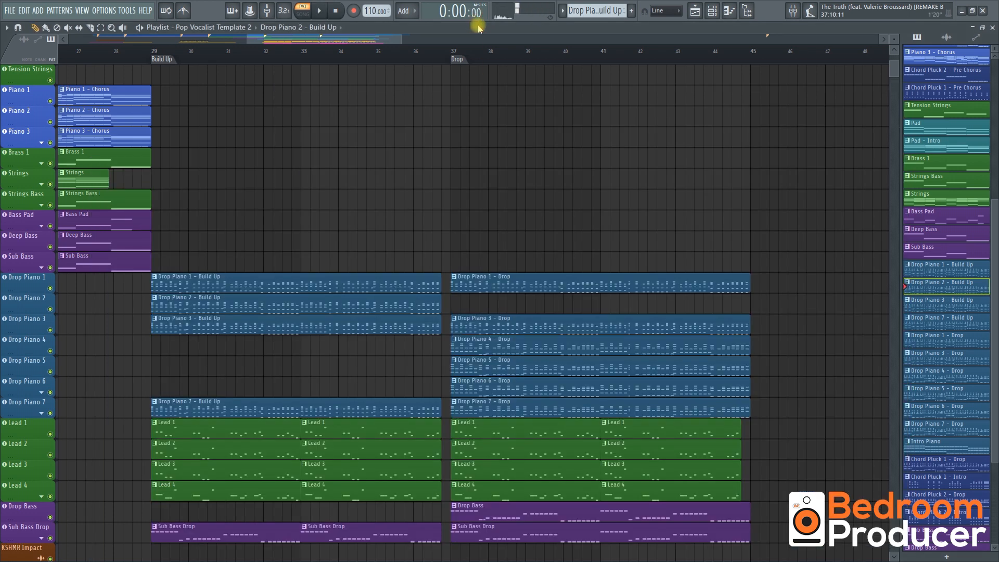
Step: Select the Drop Piano 3 - Drop pattern, audition it with its Nexus layers in view, and return to the playlist
left_click(513, 319)
left_click(712, 11)
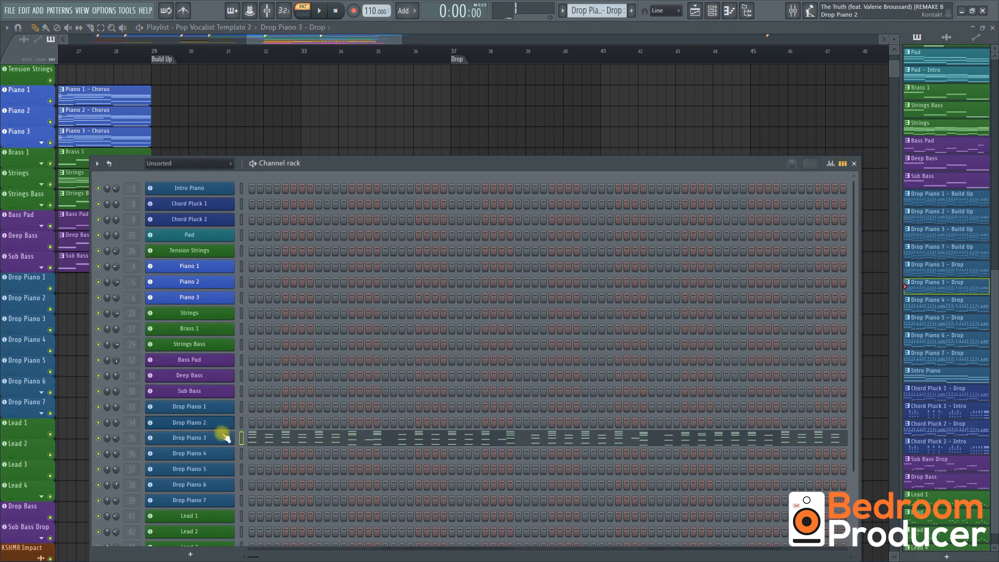
left_click(207, 437)
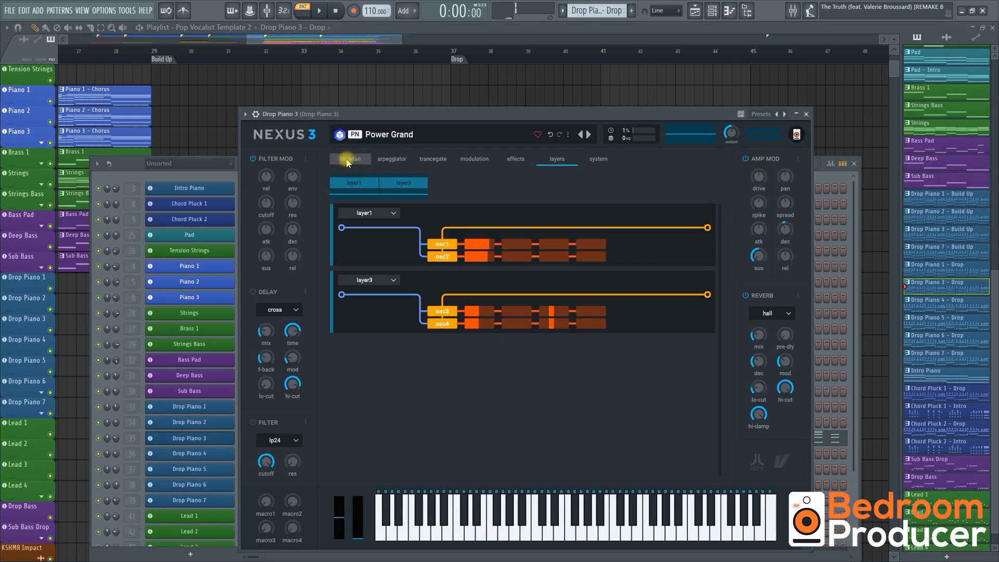
left_click_drag(380, 120, 391, 125)
key("space")
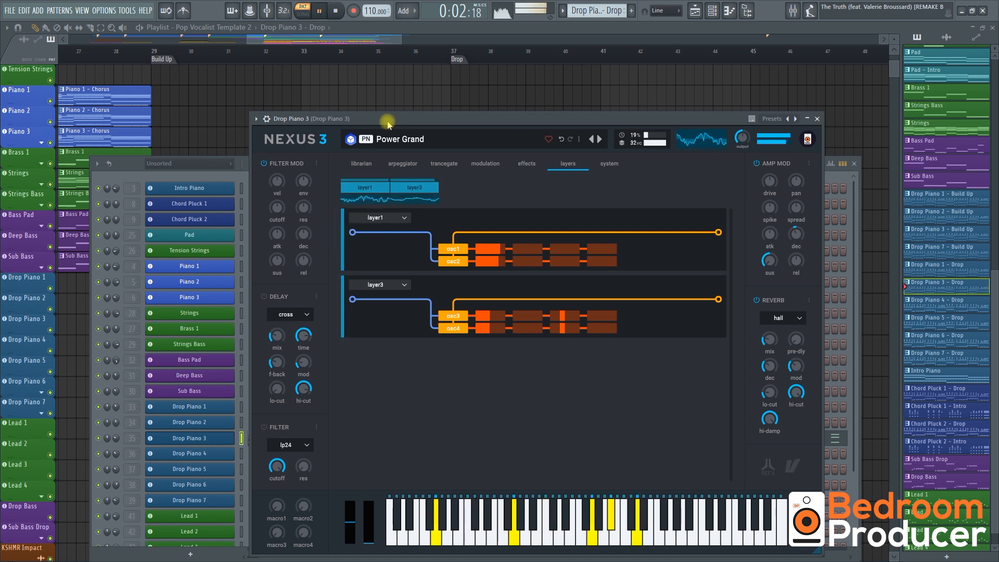
key("space")
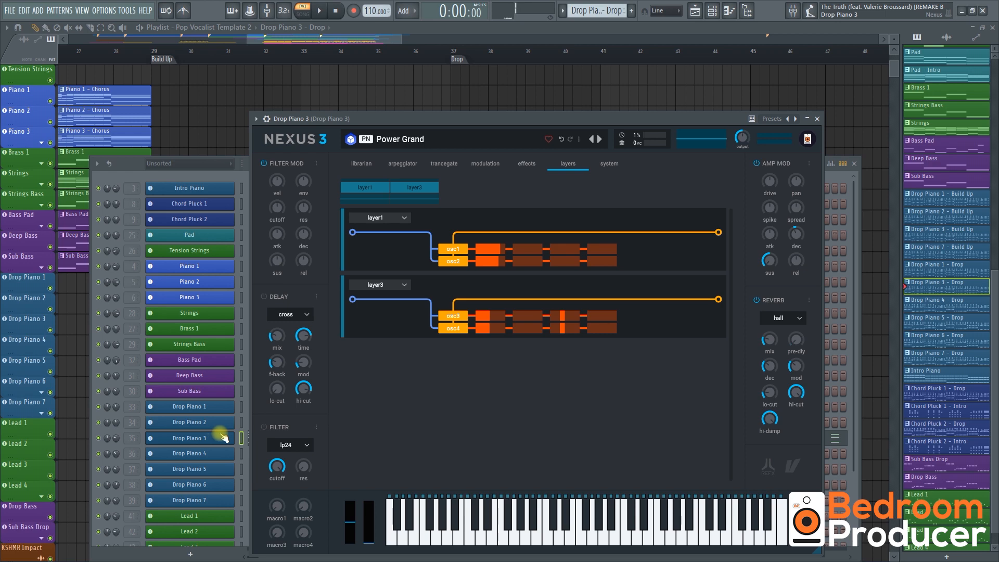
left_click(431, 33)
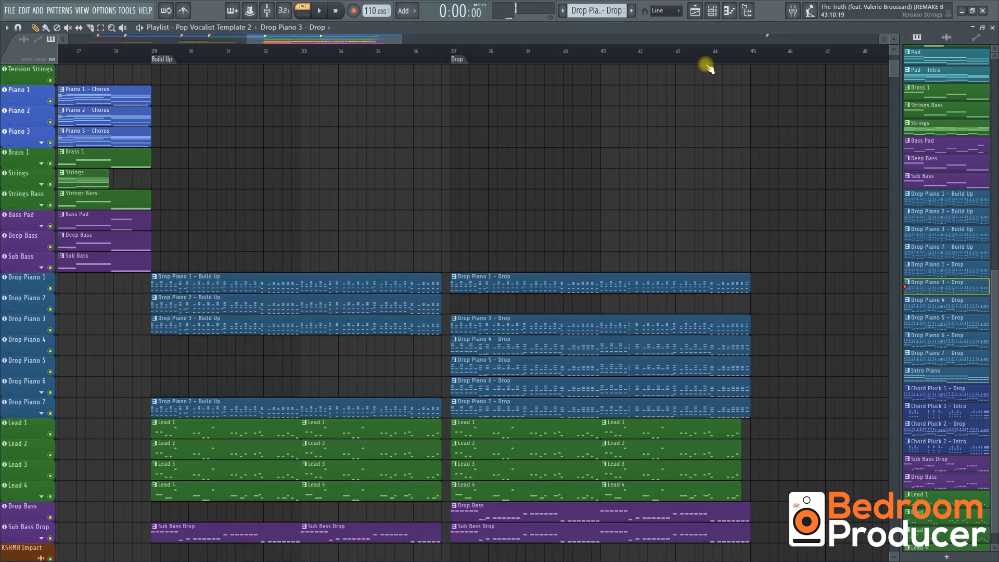
Step: Select the Drop Piano 4 - Drop pattern, audition it with its Nexus instrument open, and return to the playlist
left_click(712, 11)
left_click(712, 11)
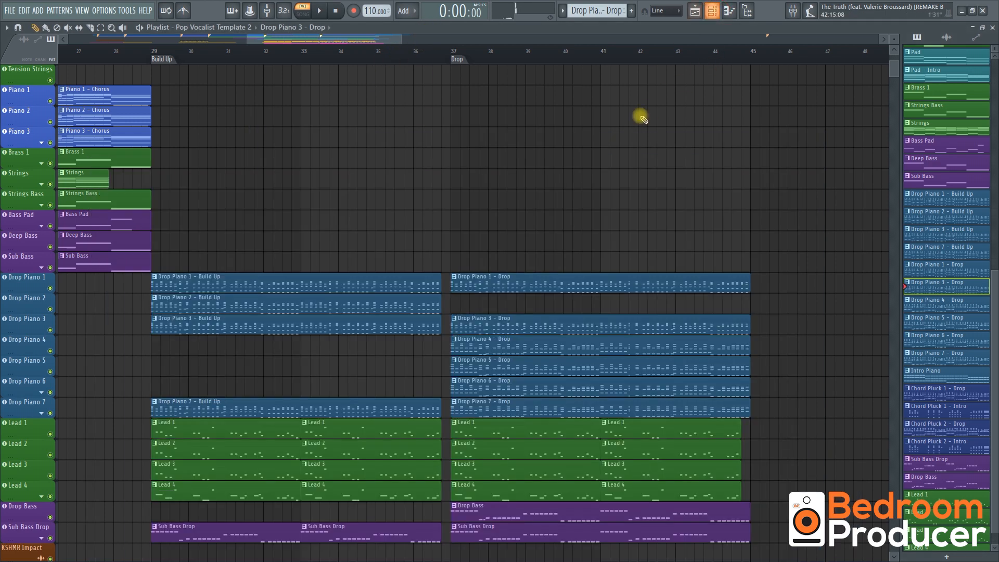
left_click(492, 338)
left_click(712, 10)
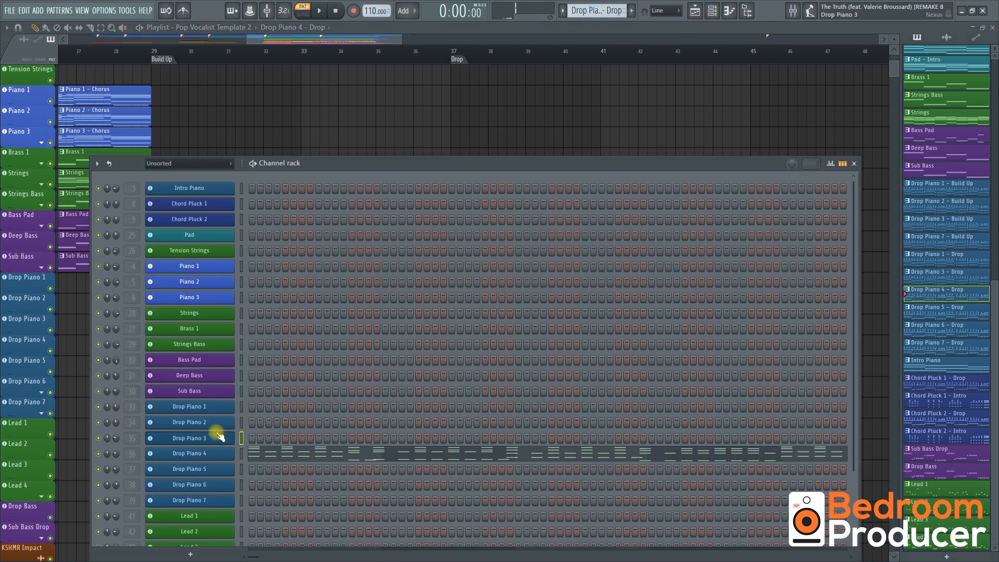
left_click(218, 453)
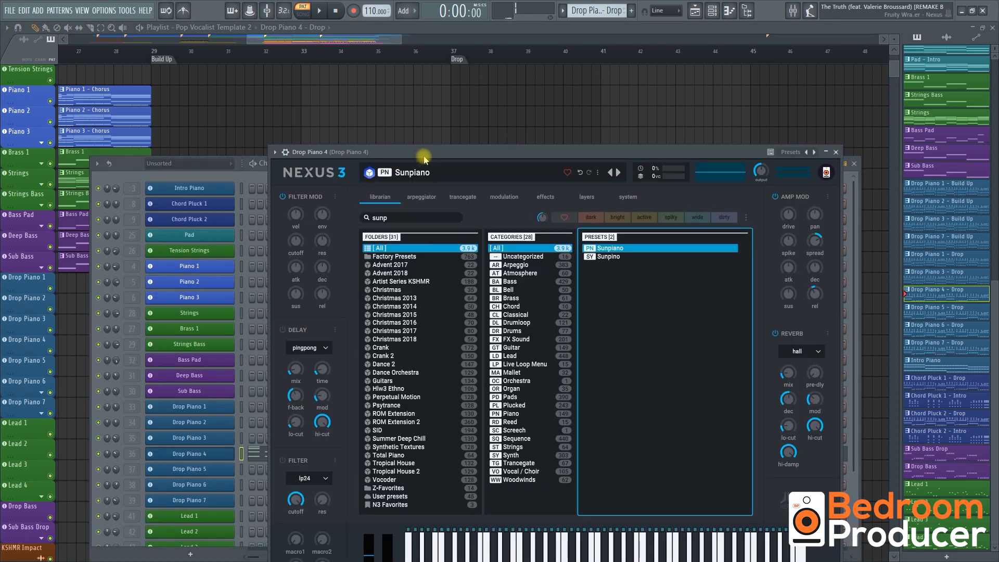
left_click_drag(424, 155, 431, 89)
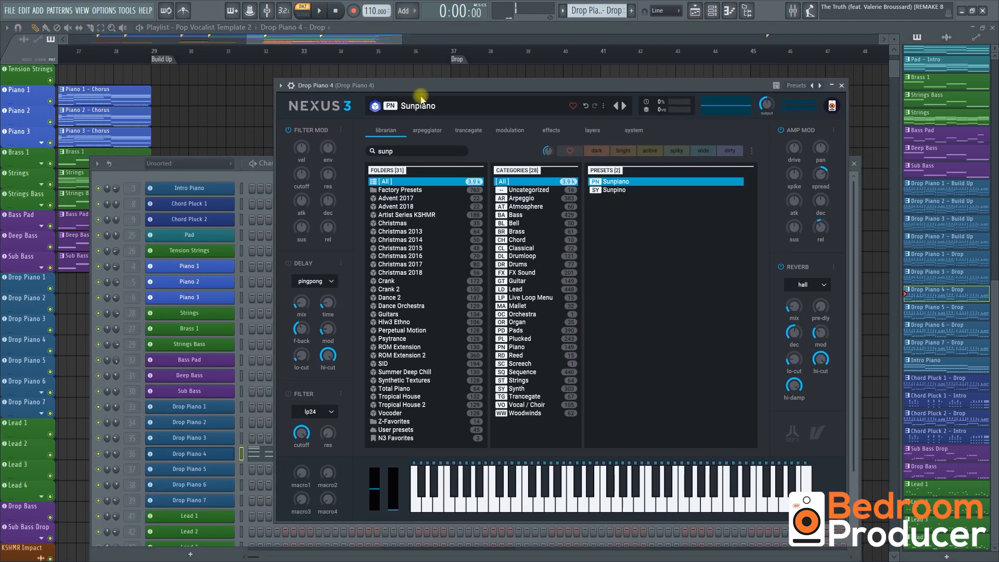
key("space")
key("space")
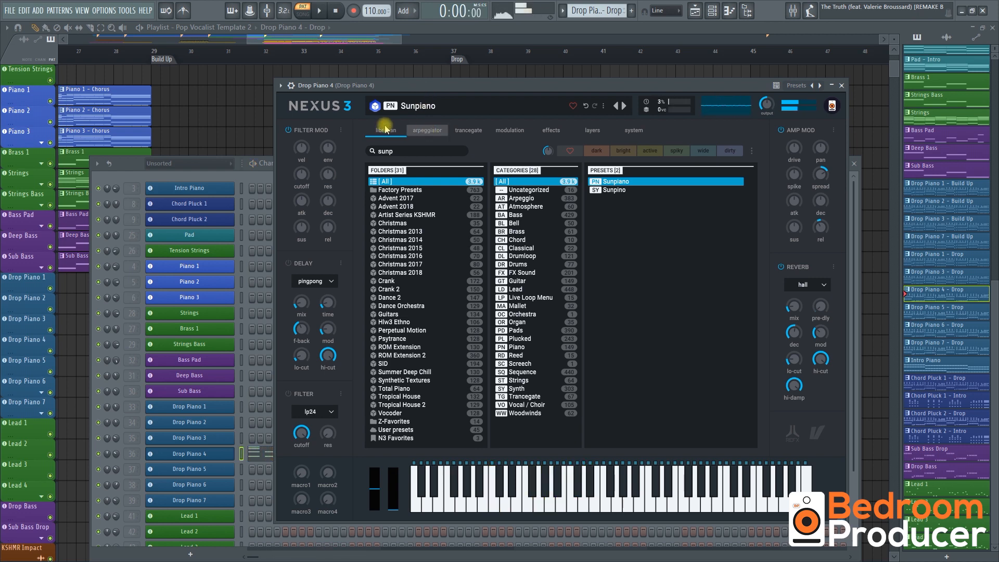
left_click(493, 30)
Step: Select and play the Drop Piano 5 - Drop pattern, bring up its channel, and stop playback
left_click(503, 370)
key("space")
left_click(712, 10)
key("space")
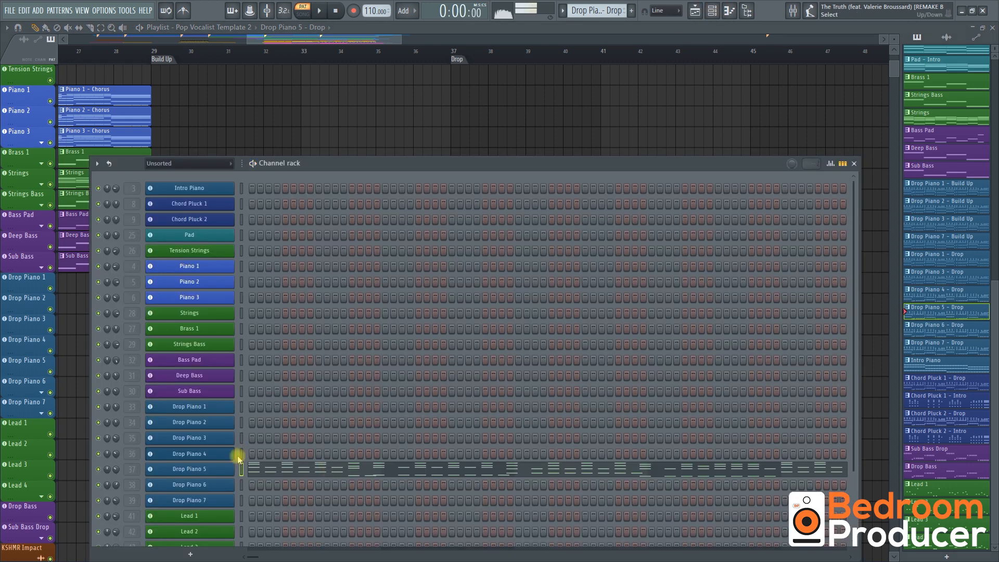
Step: Show the layers of Drop Piano 5's Nexus instrument, audition the pattern with it open, and return to the playlist
left_click(217, 470)
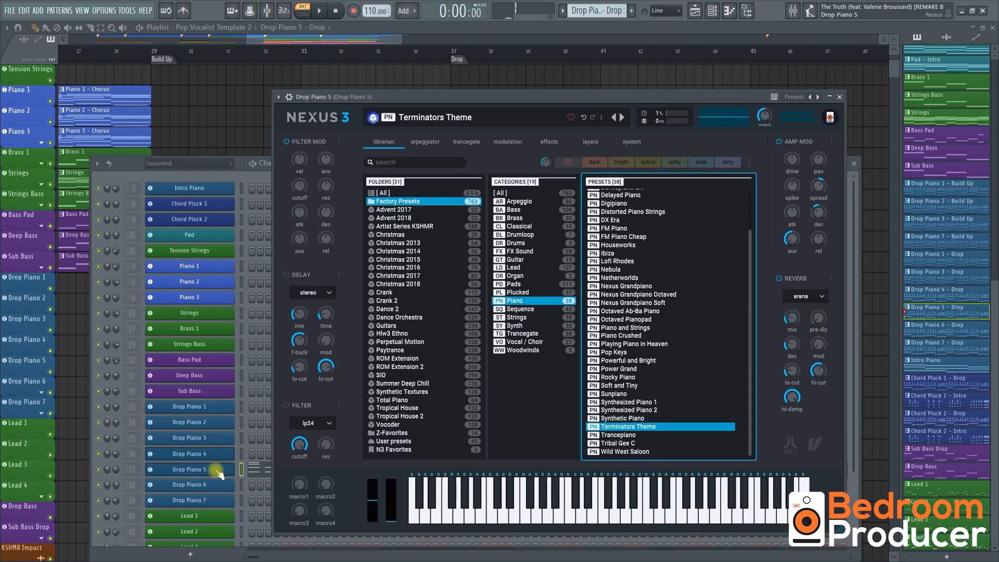
left_click(593, 142)
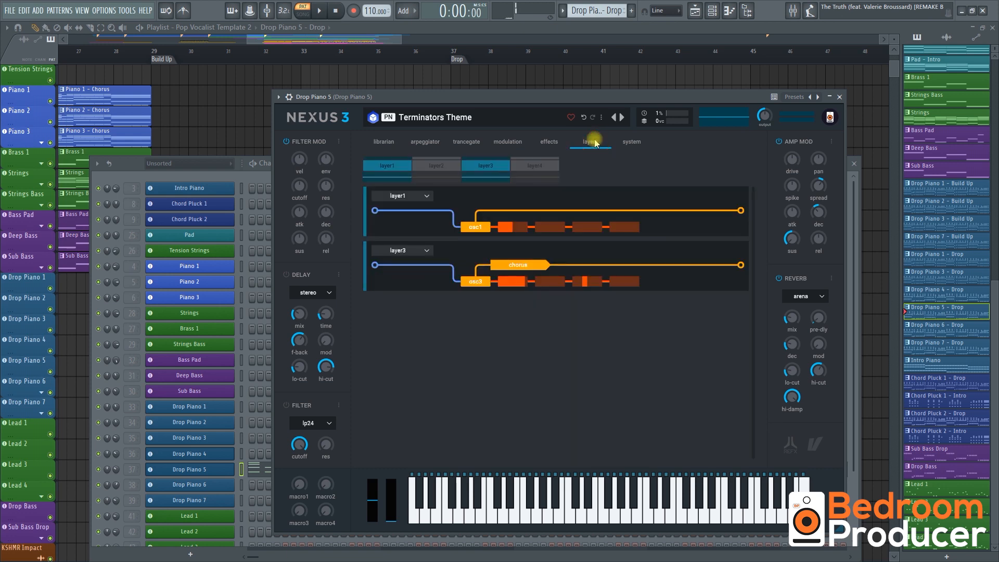
left_click_drag(434, 104, 449, 108)
key("space")
key("space")
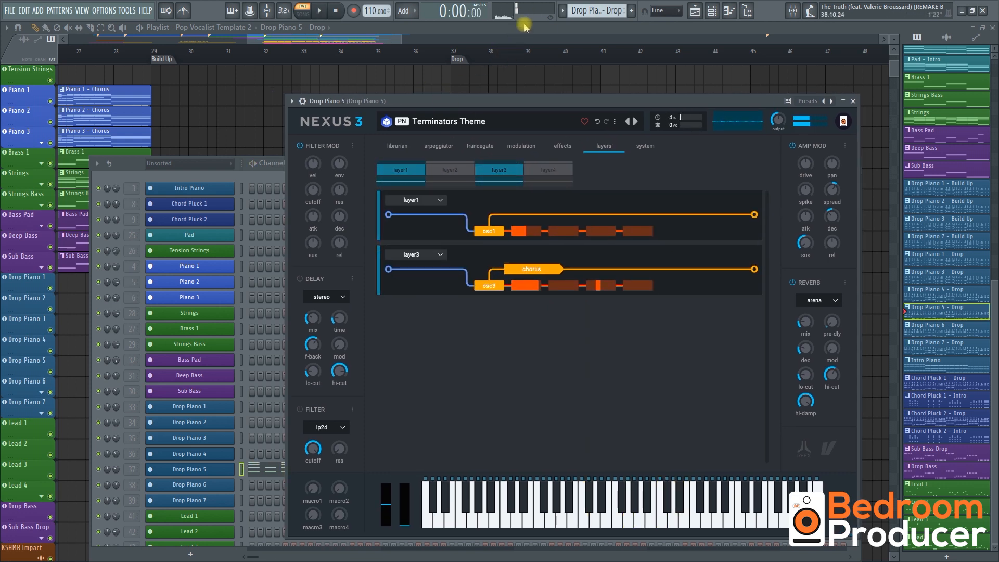
key("F12")
Step: Select the Drop Piano 6 - Drop pattern, view its Nexus instrument and close all windows over the playlist
left_click(518, 377)
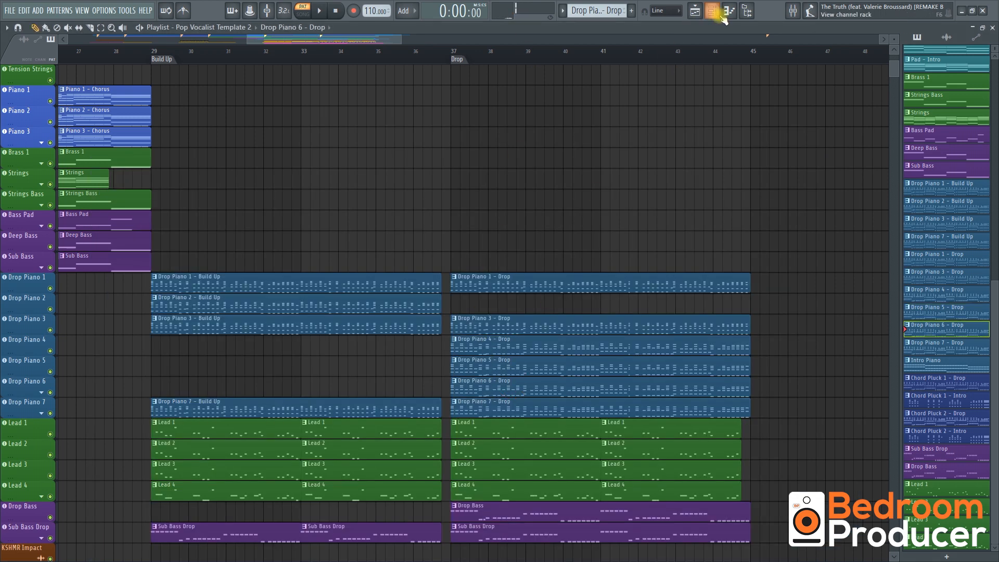
left_click(712, 10)
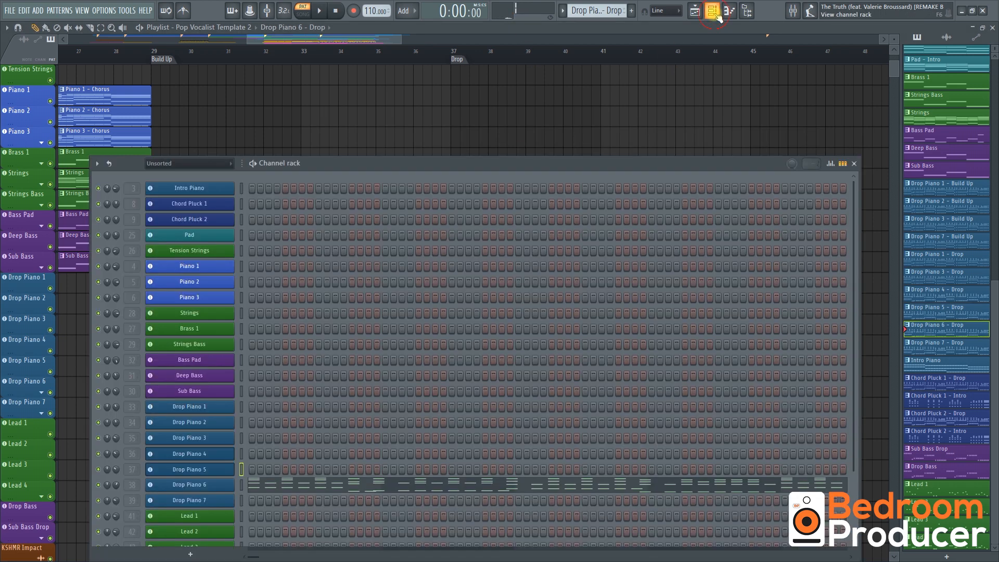
left_click(229, 486)
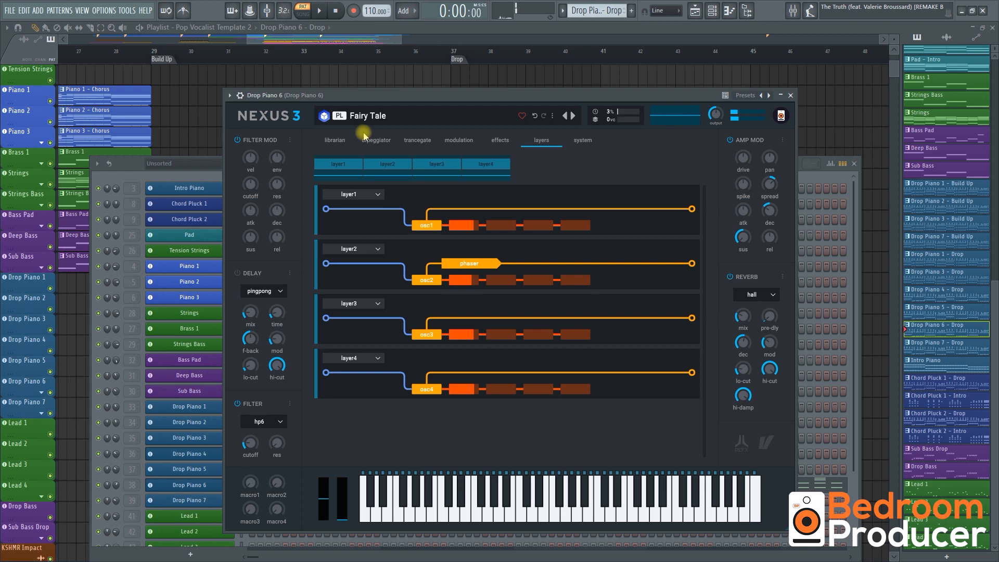
key("F12")
Step: Select the Drop Piano 7 - Drop pattern, open its Nexus instrument, and play and stop the pattern
left_click(509, 406)
left_click(713, 11)
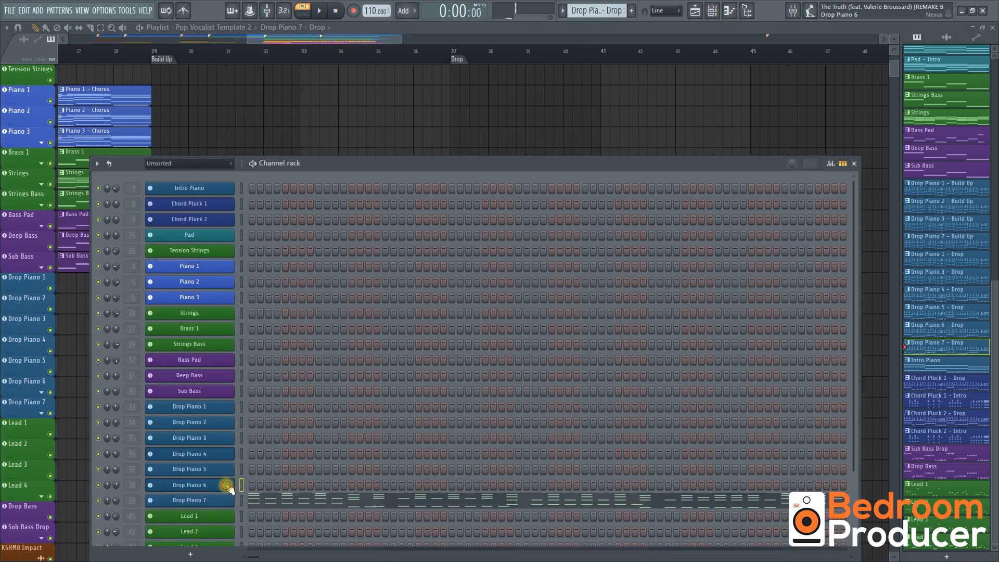
left_click(222, 505)
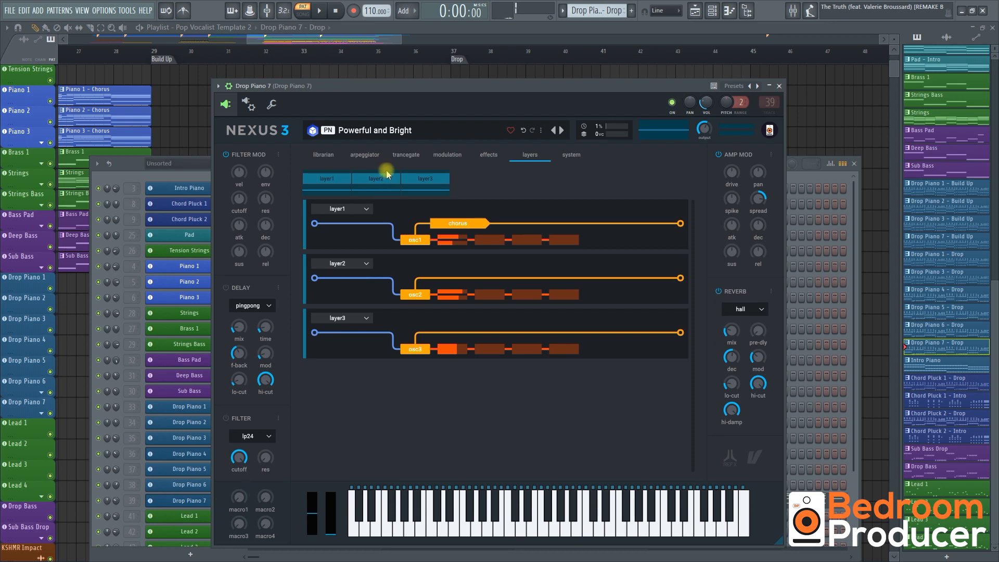
left_click_drag(426, 85, 409, 79)
key("space")
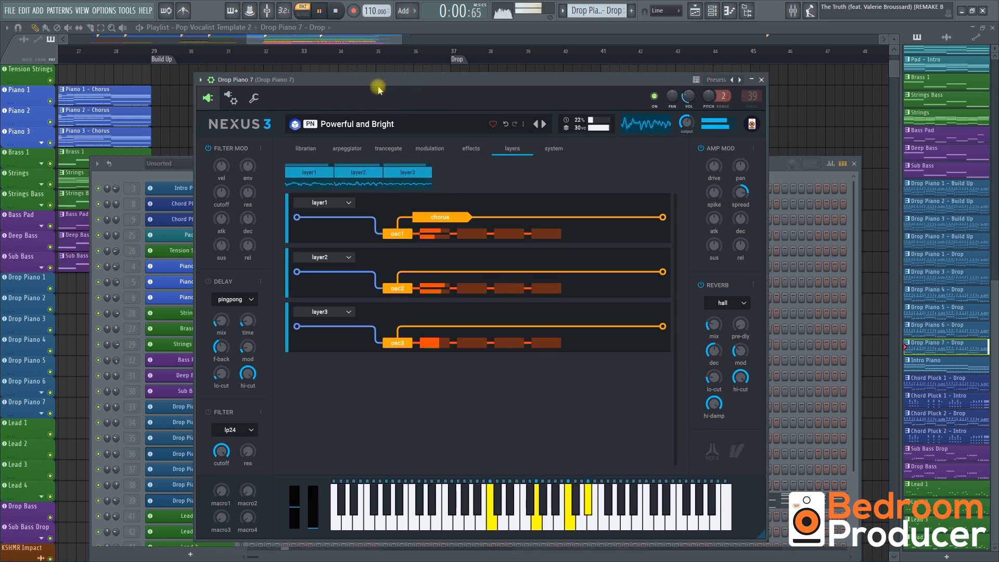
key("space")
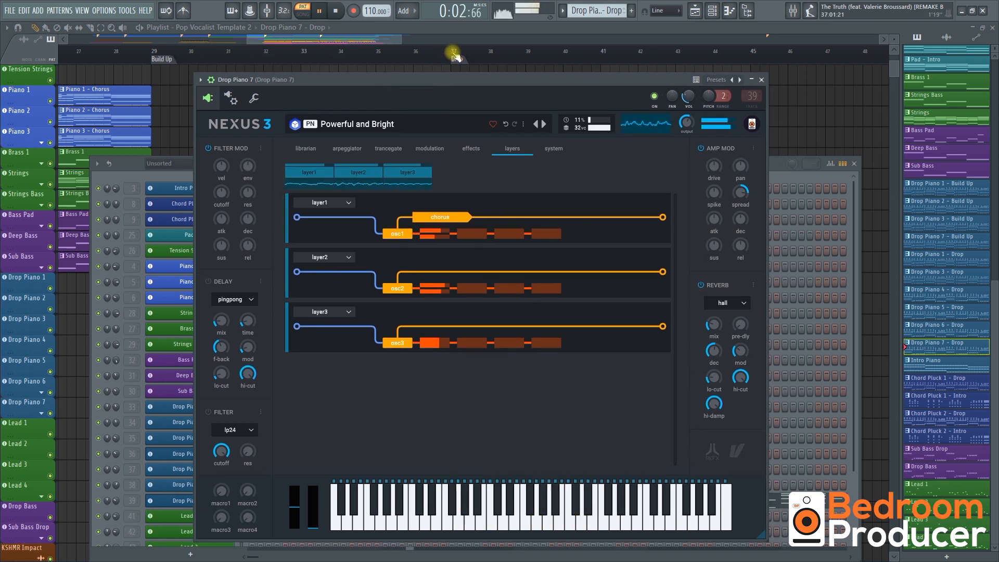
Step: Set the song position to the Drop marker and solo the Drop Piano 1 to 7 tracks together in the mixer
left_click(454, 54)
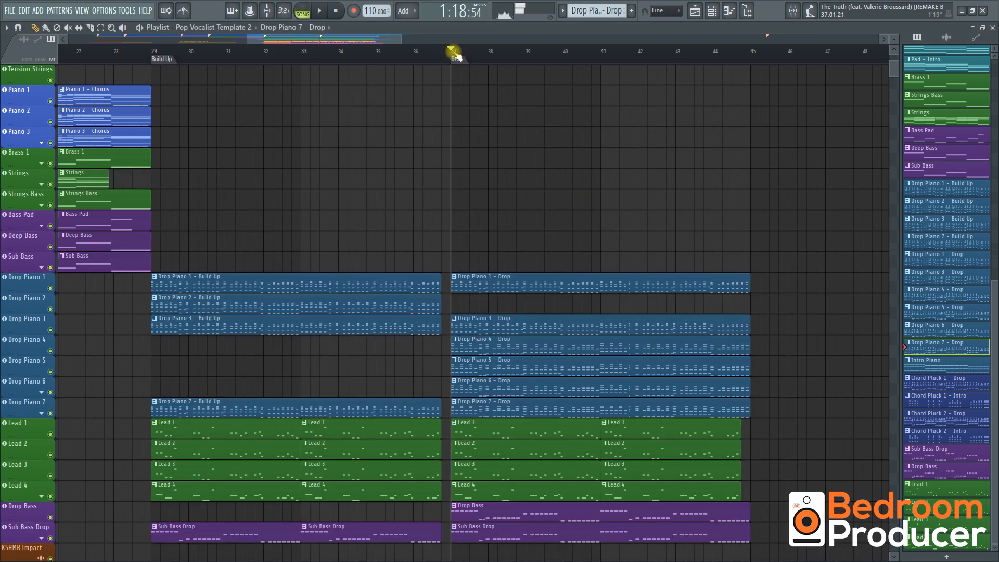
left_click(792, 10)
right_click(492, 321)
left_click(504, 321)
left_click(516, 321)
left_click(527, 321)
left_click(538, 321)
left_click(550, 321)
left_click(561, 321)
Step: View and close the FabFilter Pro-Q 3 equalizer on the Drop Piano 1 and Drop Piano 2 mixer tracks
left_click(494, 288)
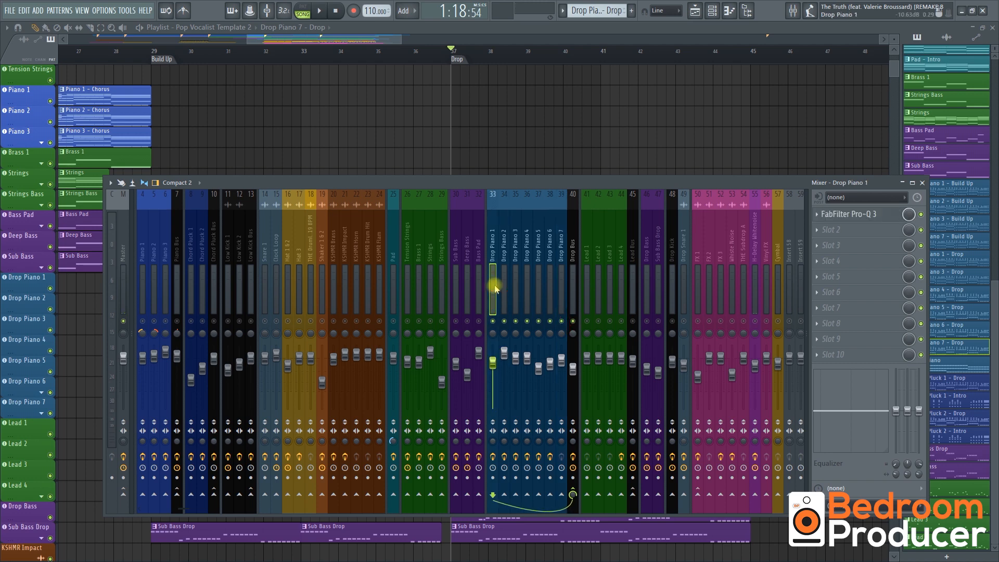
left_click(854, 223)
left_click(852, 219)
left_click(505, 271)
left_click(832, 219)
left_click(833, 218)
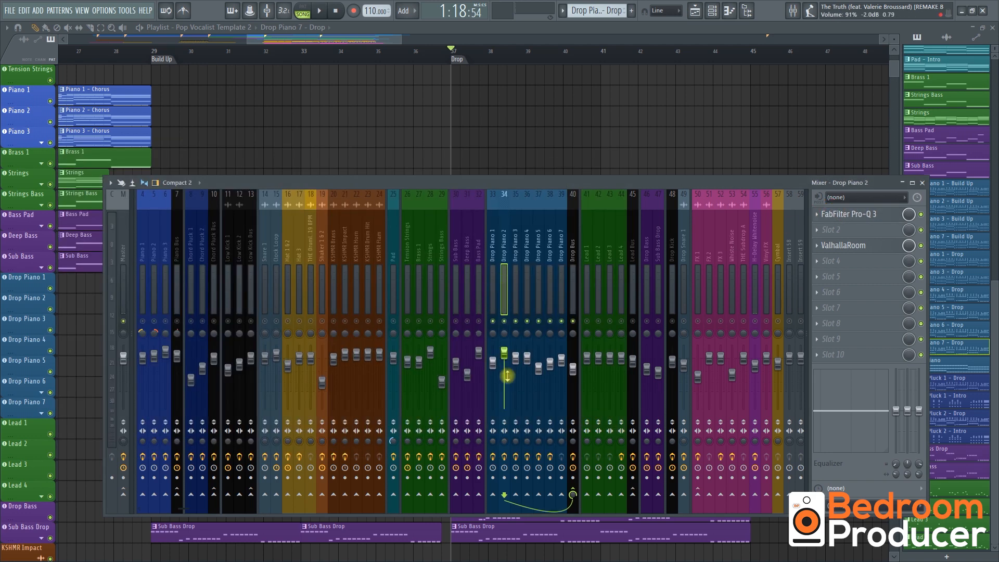
Step: View and close the FabFilter Pro-Q 3 equalizer on the Drop Piano 2 and Drop Piano 3 mixer tracks
left_click(851, 218)
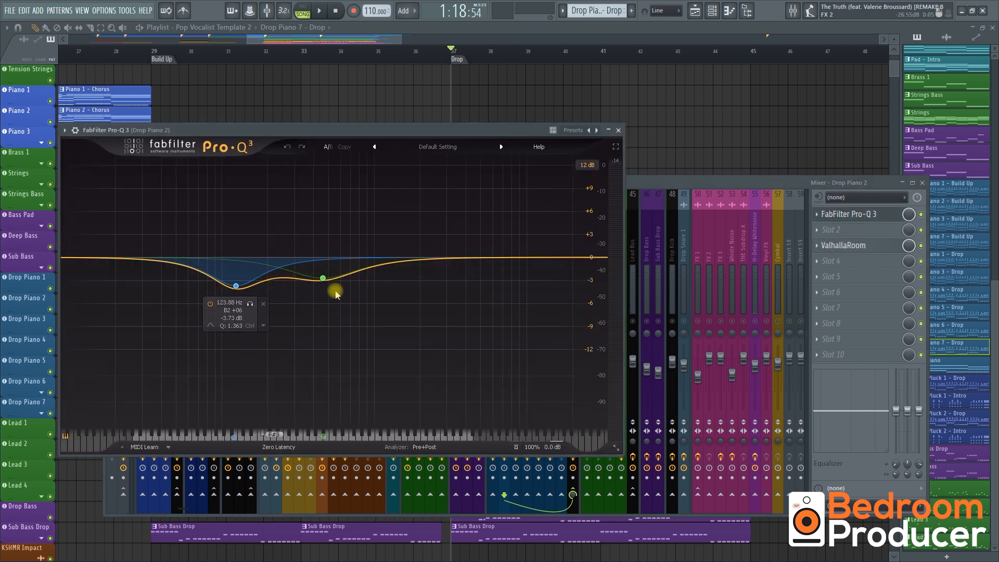
left_click(880, 223)
left_click(515, 292)
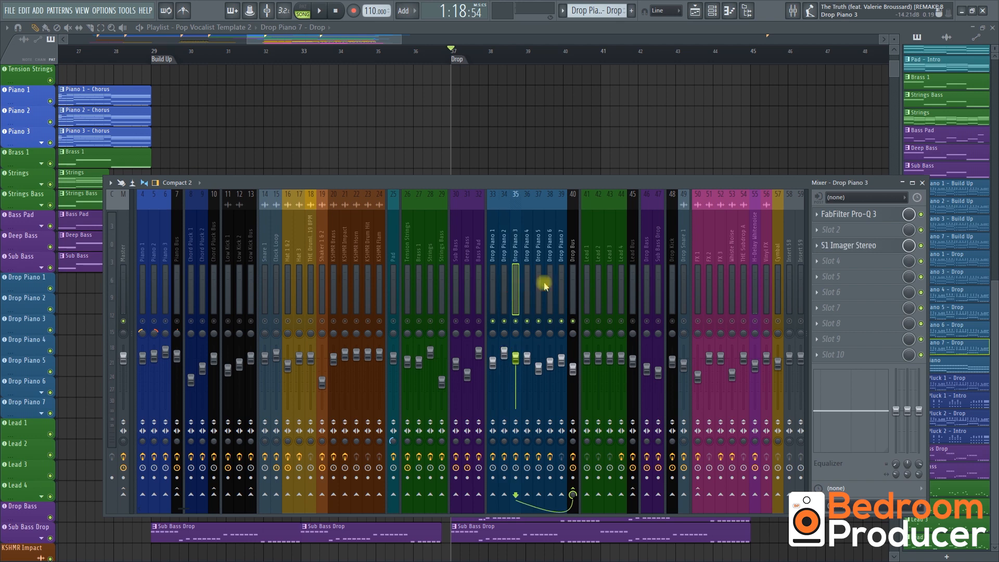
left_click(836, 215)
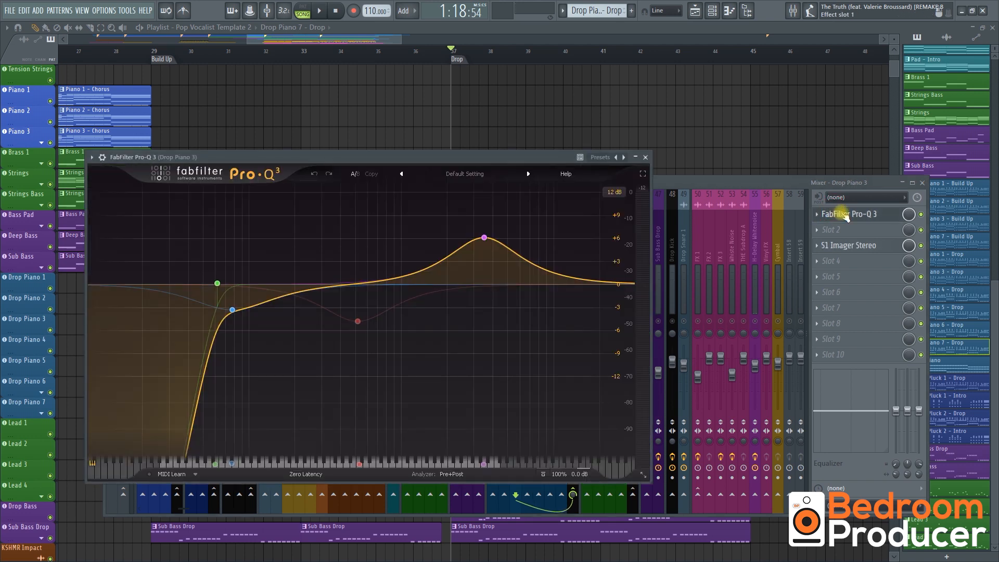
left_click(845, 216)
Step: Inspect the FabFilter Pro-Q 3 equalizer on the Drop Piano 4, 5 and 6 mixer tracks, closing each one
left_click(526, 289)
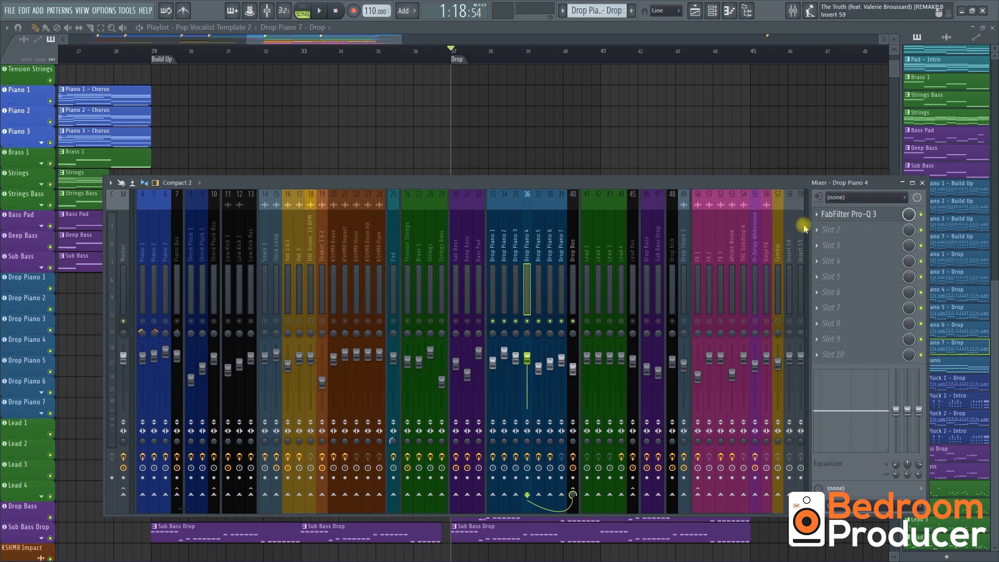
left_click(836, 215)
left_click(834, 214)
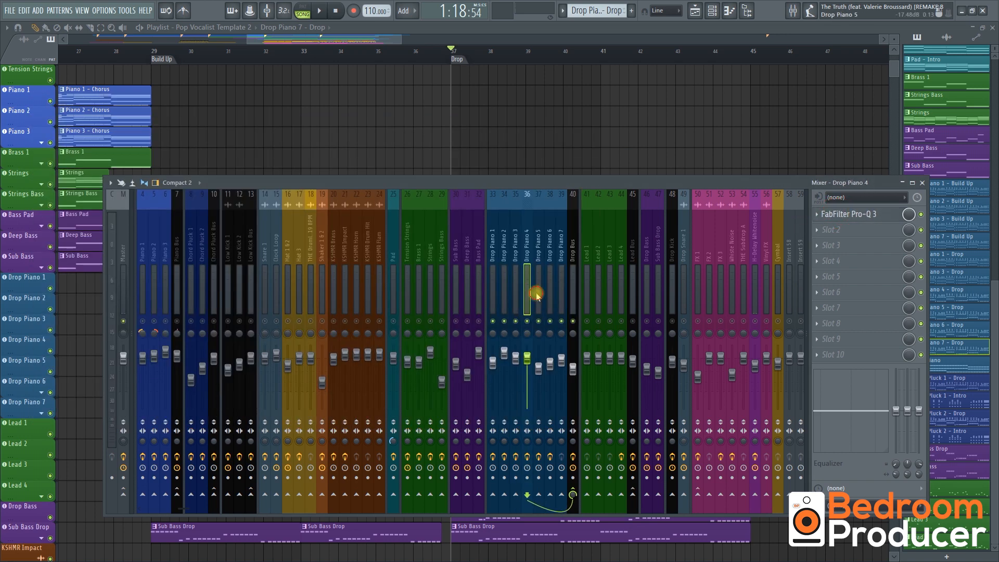
left_click(536, 295)
left_click(836, 222)
left_click(835, 218)
left_click(550, 287)
left_click(861, 218)
left_click(858, 219)
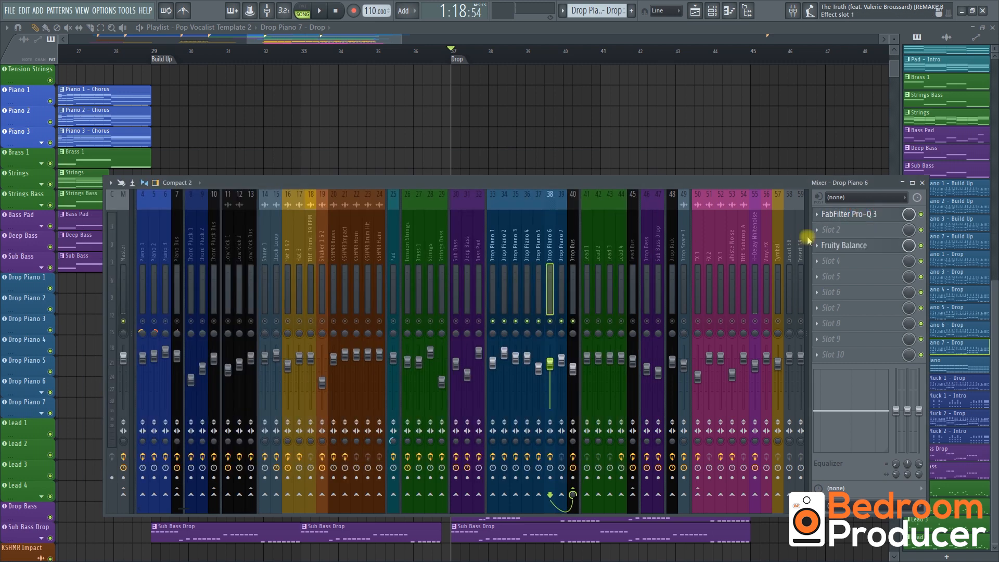
Step: Show the effect slots of Drop Piano 7 and the Drop Bus, and play and stop the soloed drop pianos
left_click(562, 290)
left_click(575, 286)
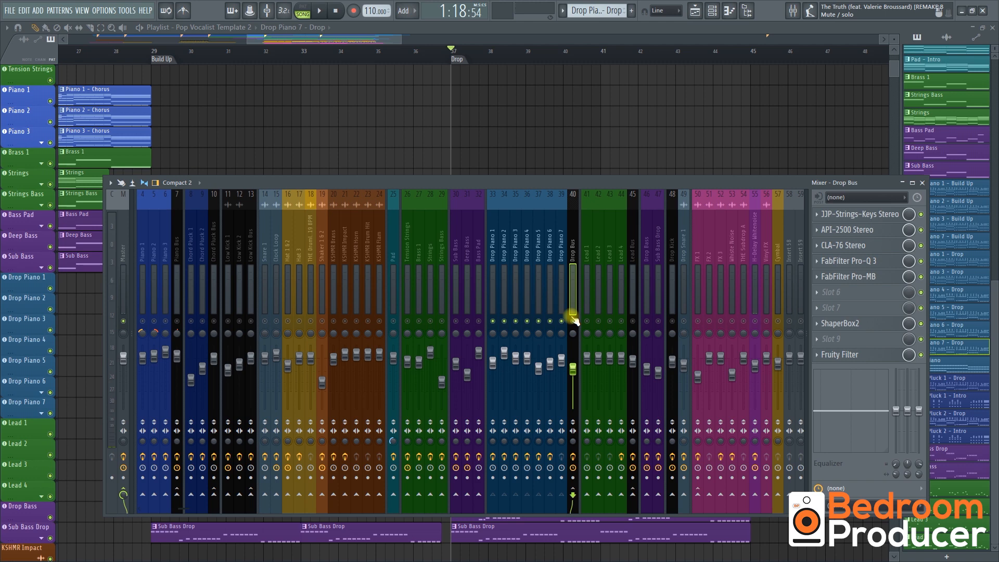
key("space")
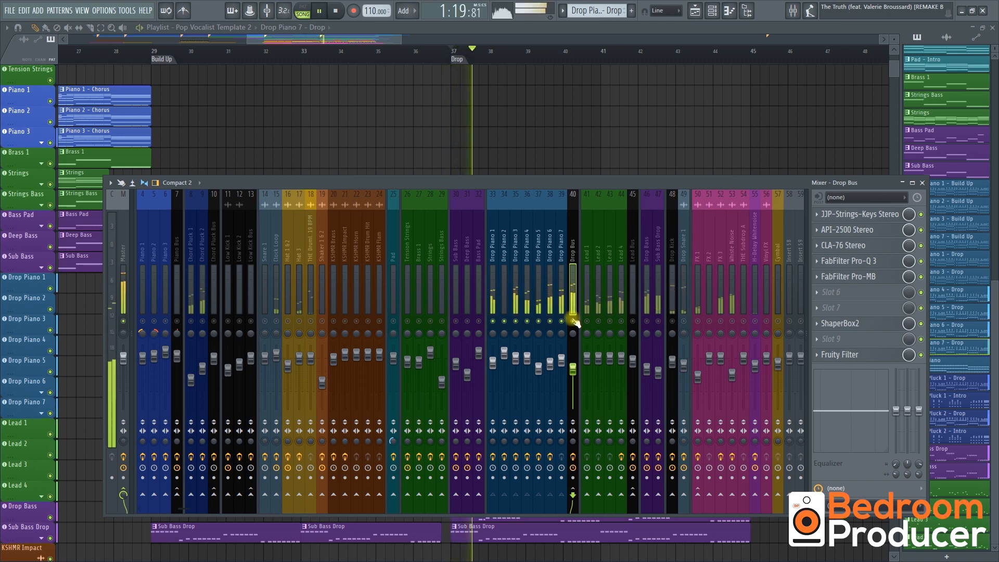
key("space")
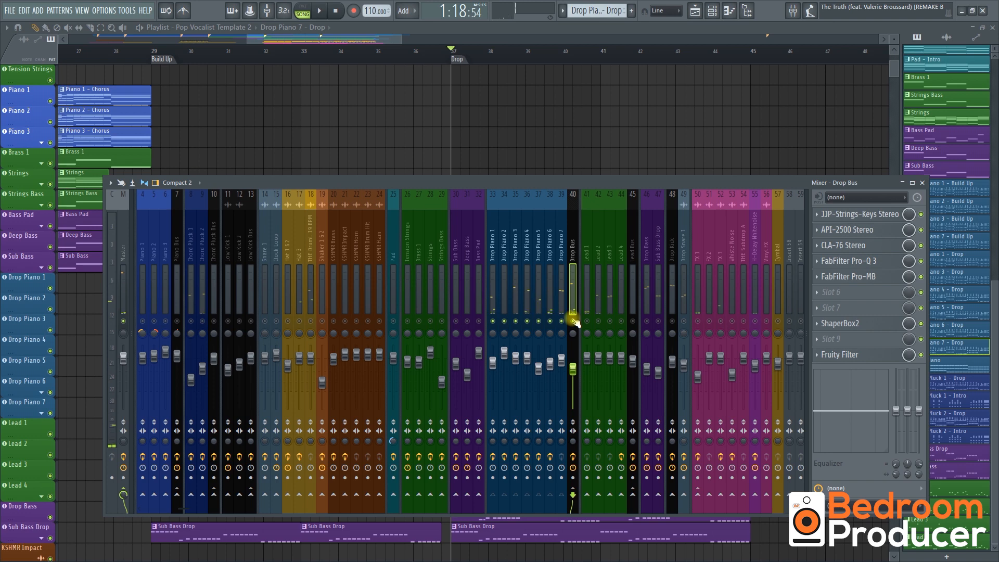
Step: View and close the JJP-Strings-Keys, API-2500 and CLA-76 plugins on the Drop Bus
left_click(876, 219)
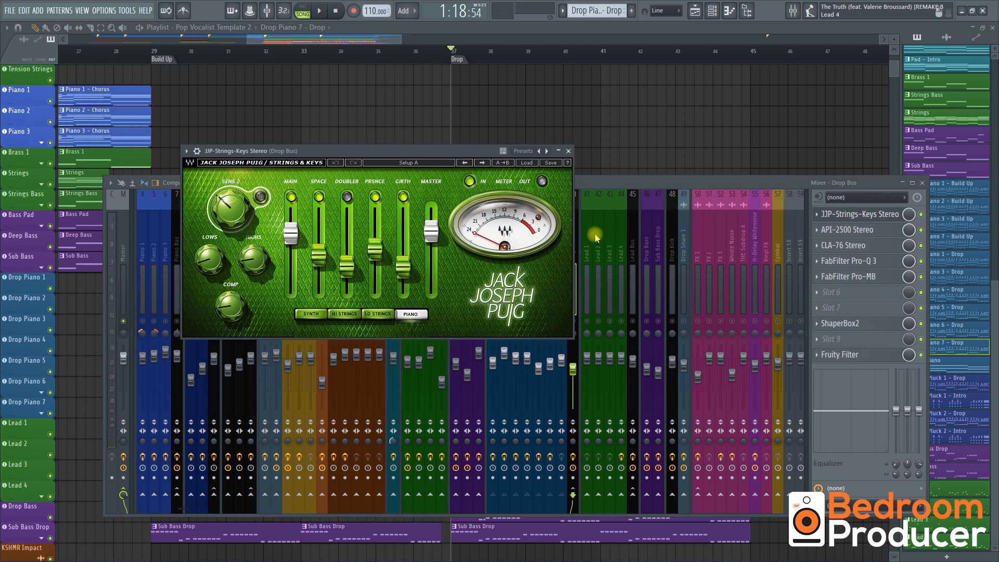
left_click(874, 214)
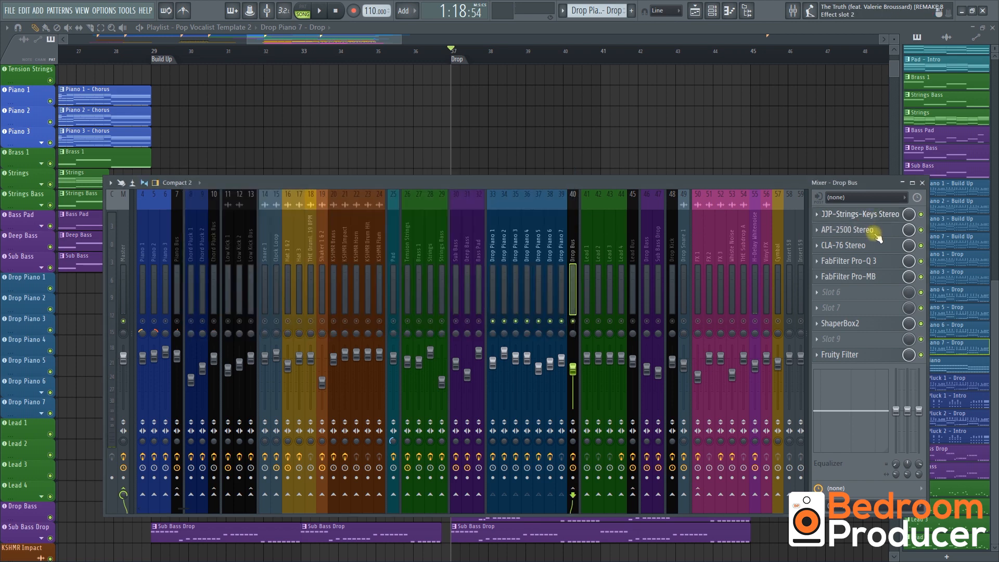
left_click(877, 233)
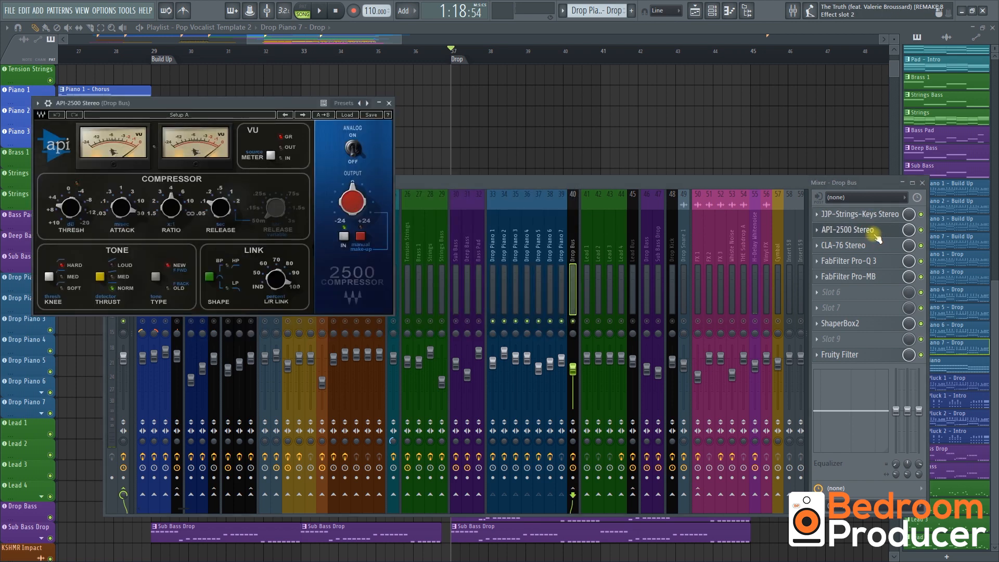
left_click(876, 236)
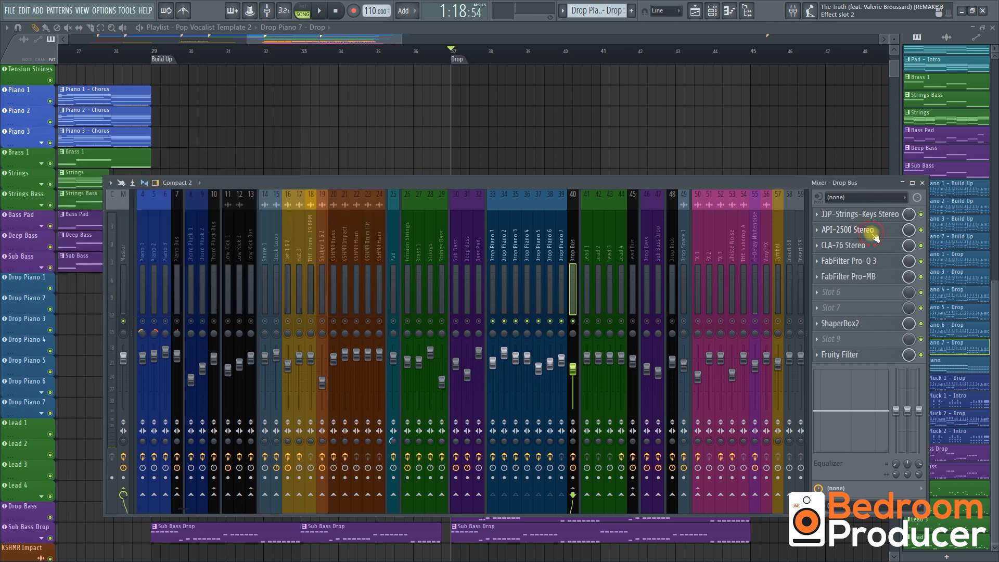
left_click(874, 247)
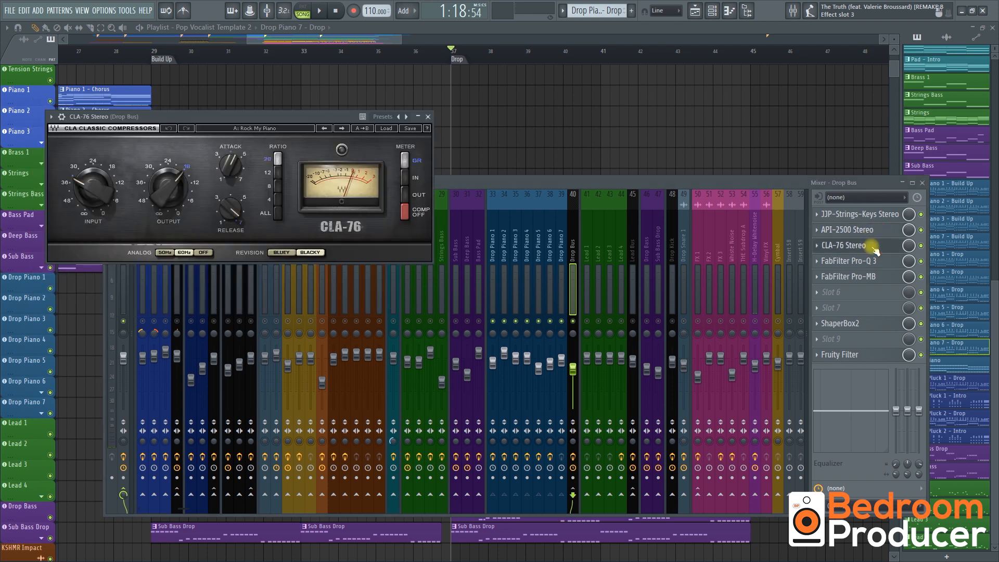
left_click(874, 247)
Step: Inspect the Drop Bus's FabFilter Pro-Q 3 high-frequency boost and its FabFilter Pro-MB low band, leaving both closed
left_click(858, 264)
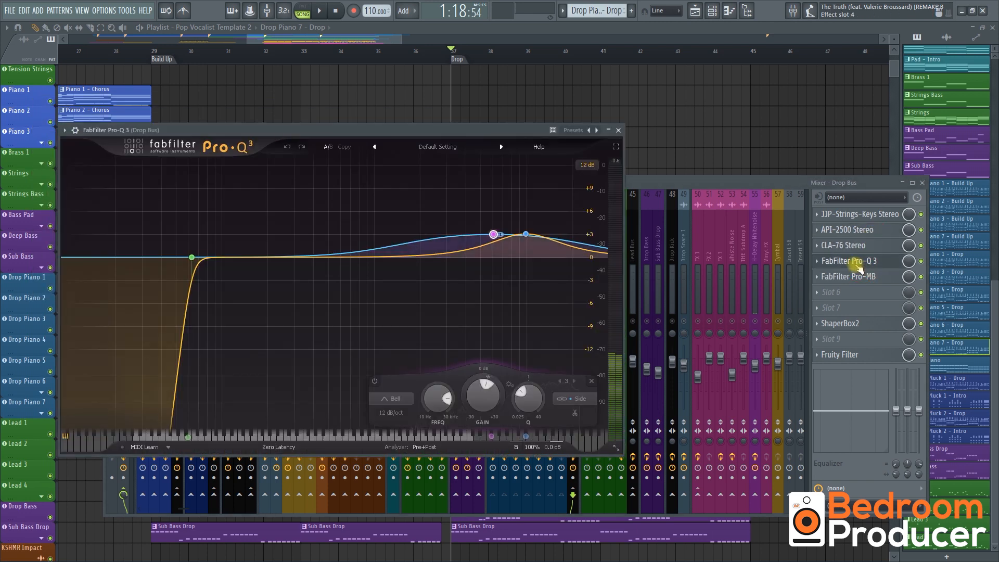
mouse_move(493, 238)
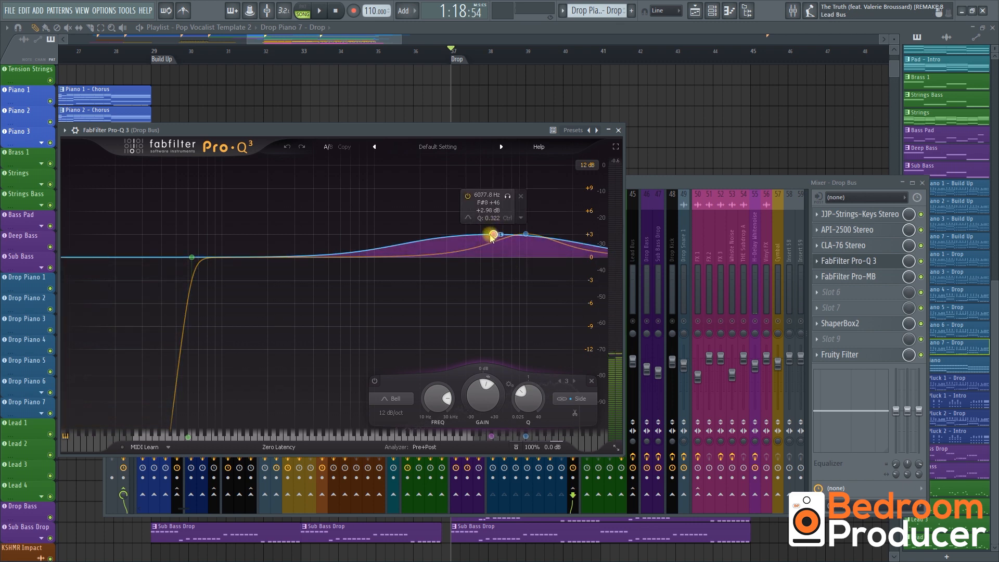
left_click(848, 275)
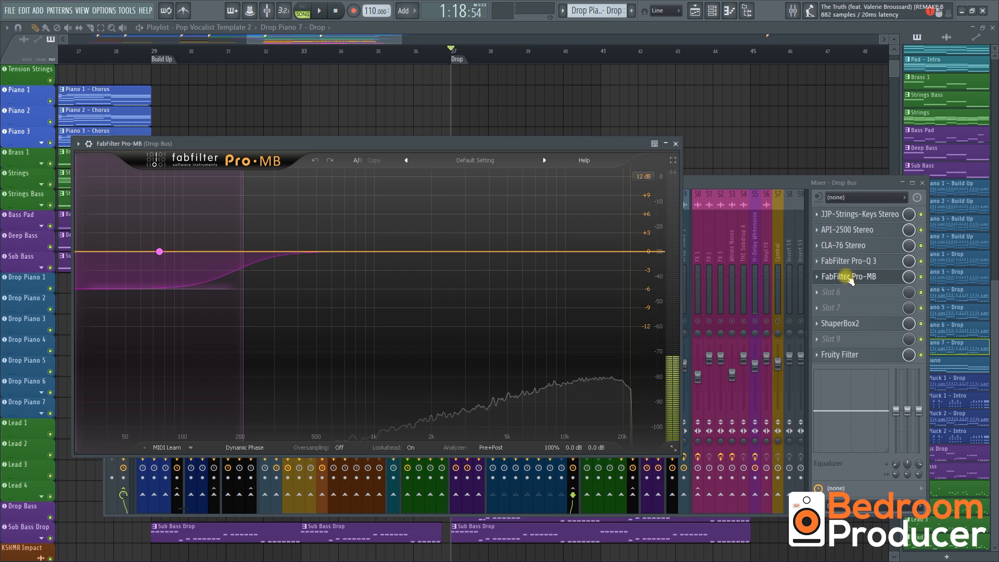
left_click(849, 277)
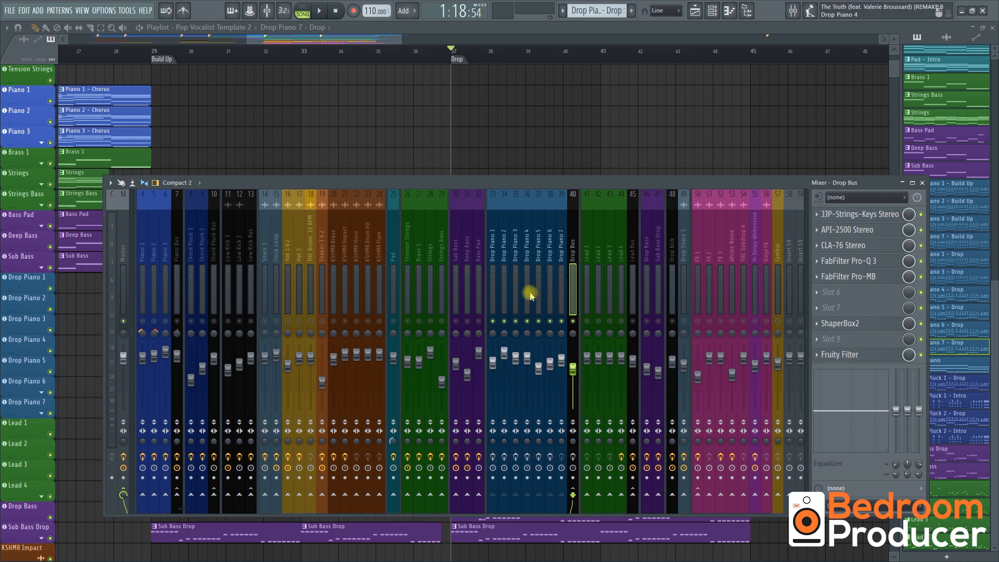
Step: Play and stop the soloed drop pianos from the Drop marker three times
key("space")
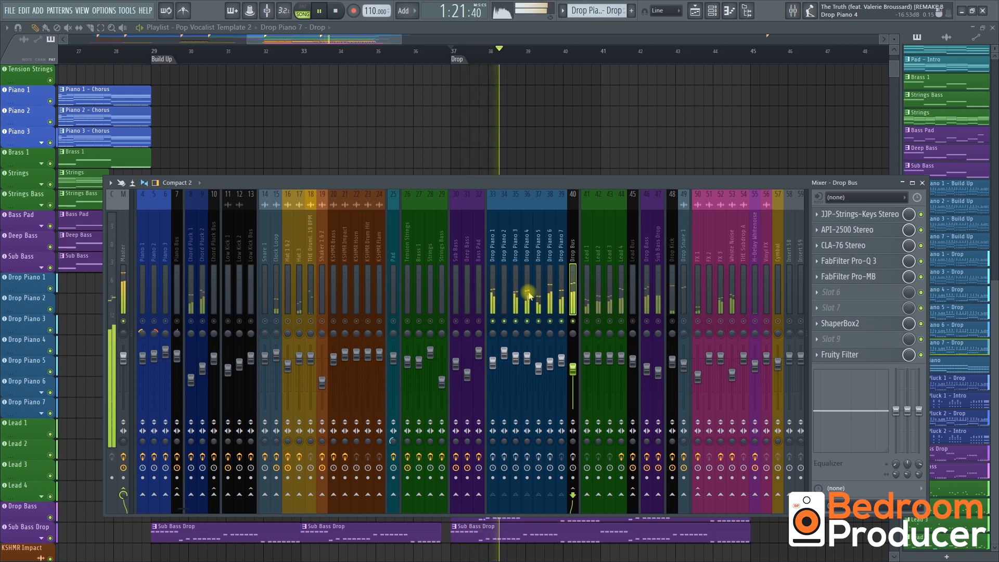
key("space")
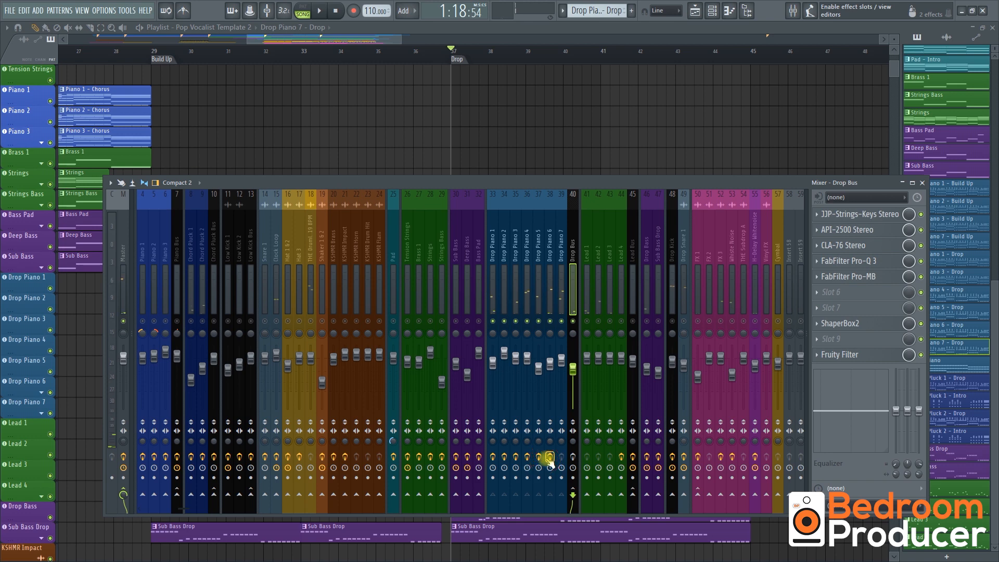
key("space")
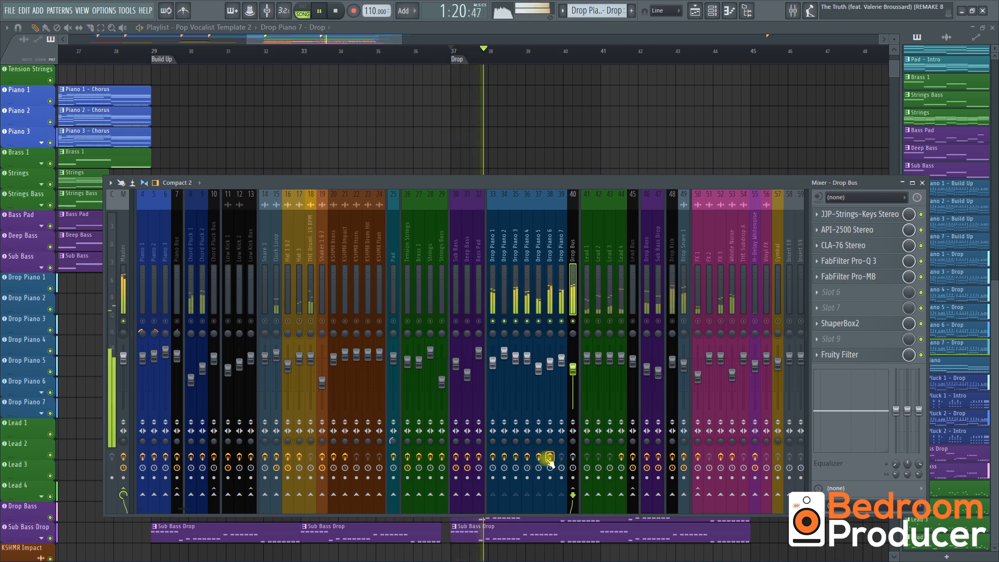
key("space")
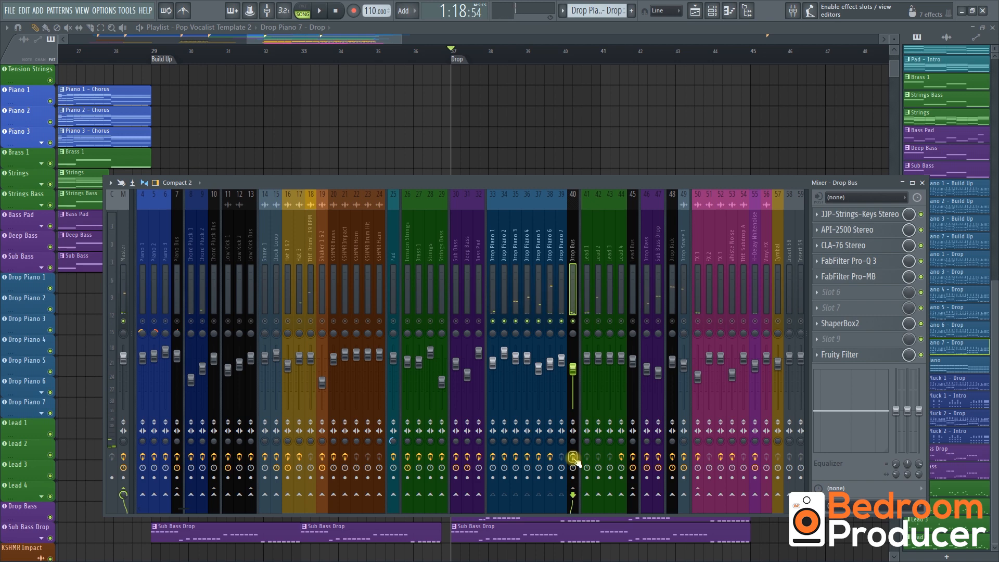
key("space")
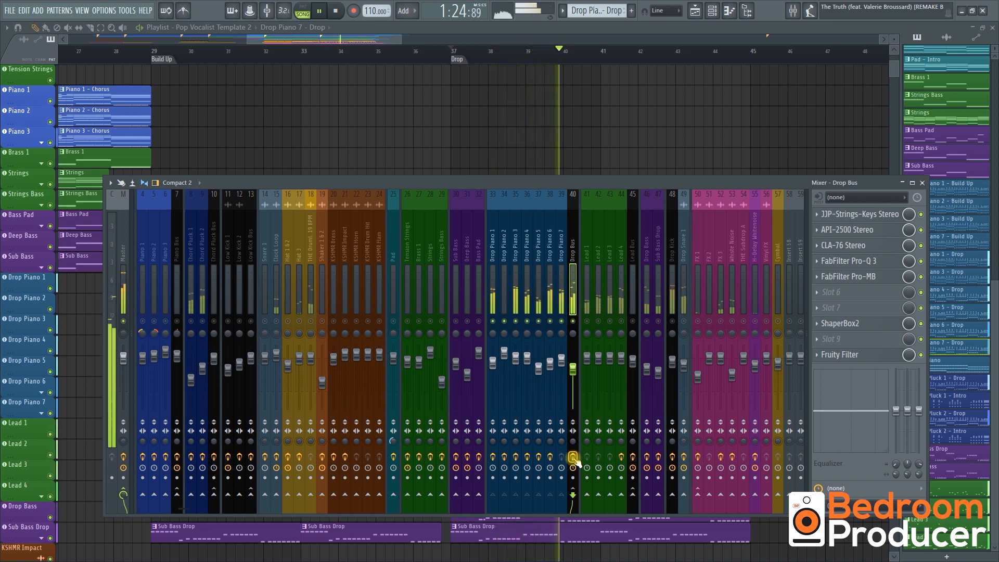
key("space")
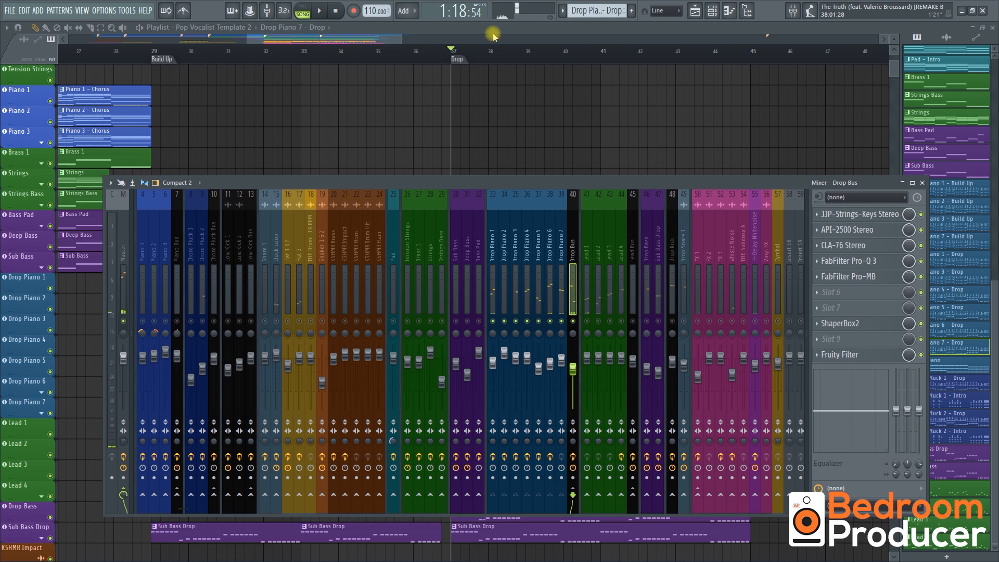
Step: Select the Lead 1 pattern in the playlist, solo the Lead 1 to 4 tracks in the mixer and show Lead 1's effect slots
key("F9")
scroll(439, 217, "down", 3)
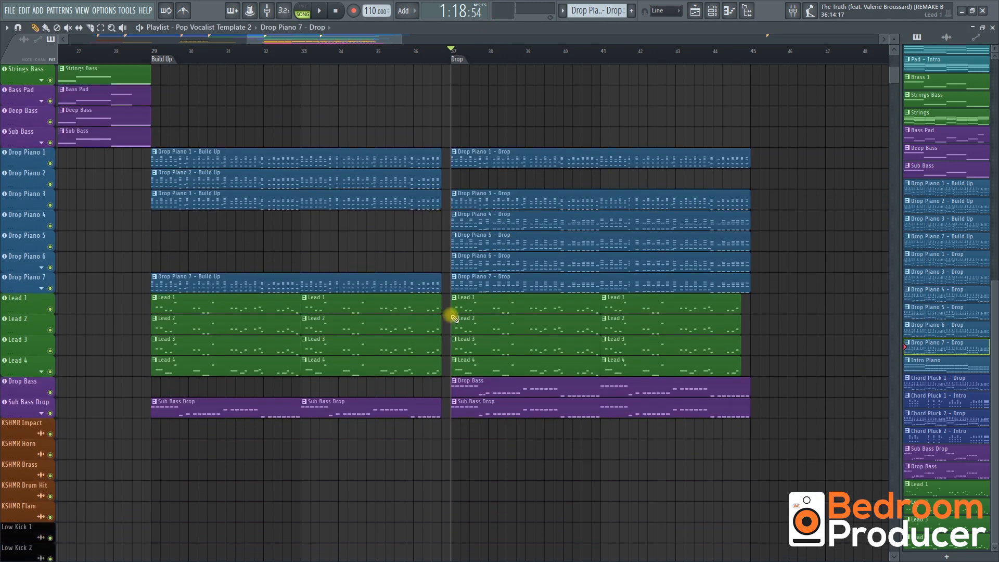
scroll(473, 302, "up", 2)
left_click(490, 315)
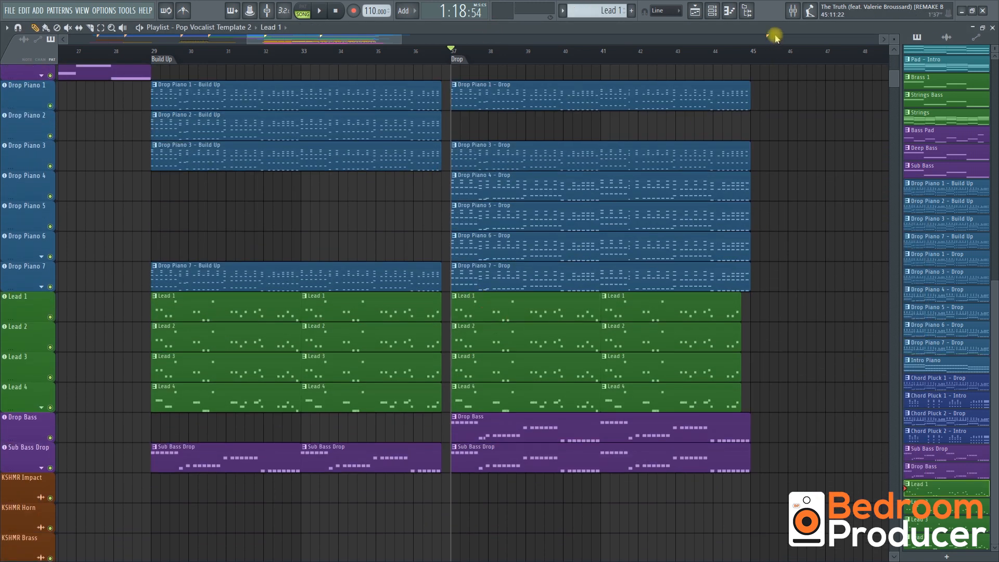
left_click(792, 16)
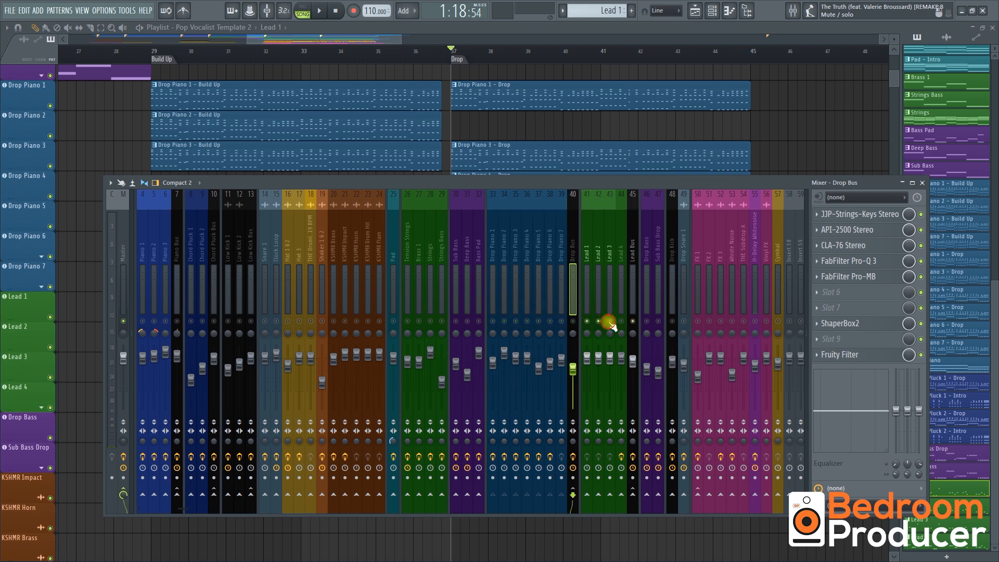
left_click(587, 294)
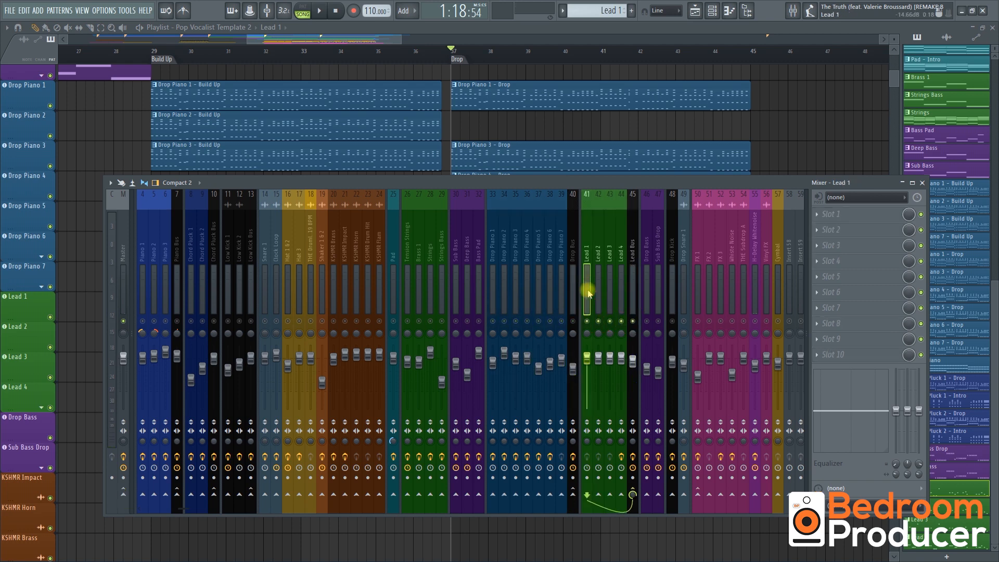
left_click(550, 26)
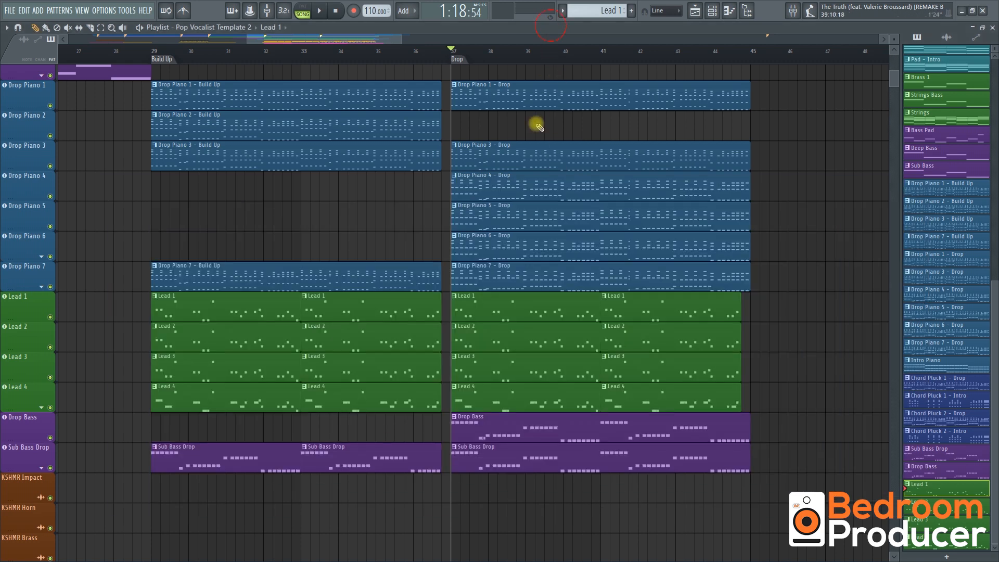
Step: Play and stop the Lead 1 pattern in pattern mode, view its Nexus instrument and return to the playlist
left_click(306, 6)
left_click(712, 12)
key("space")
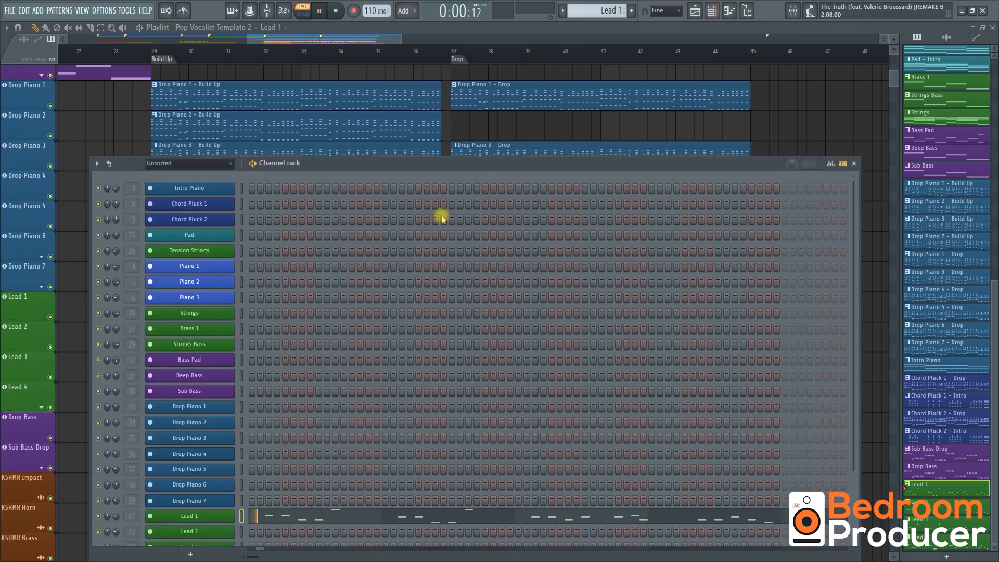
left_click(225, 517)
left_click(478, 377)
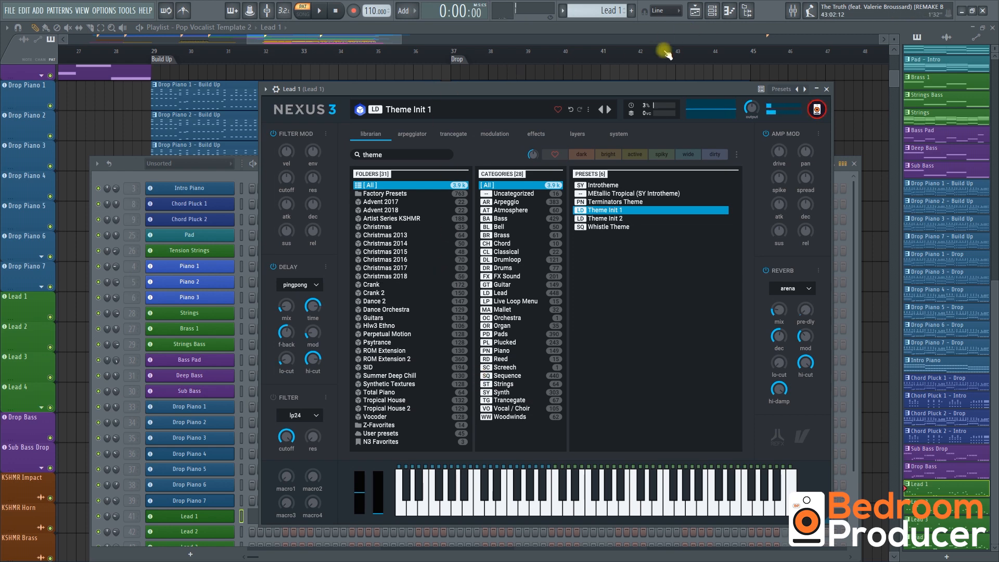
left_click(857, 187)
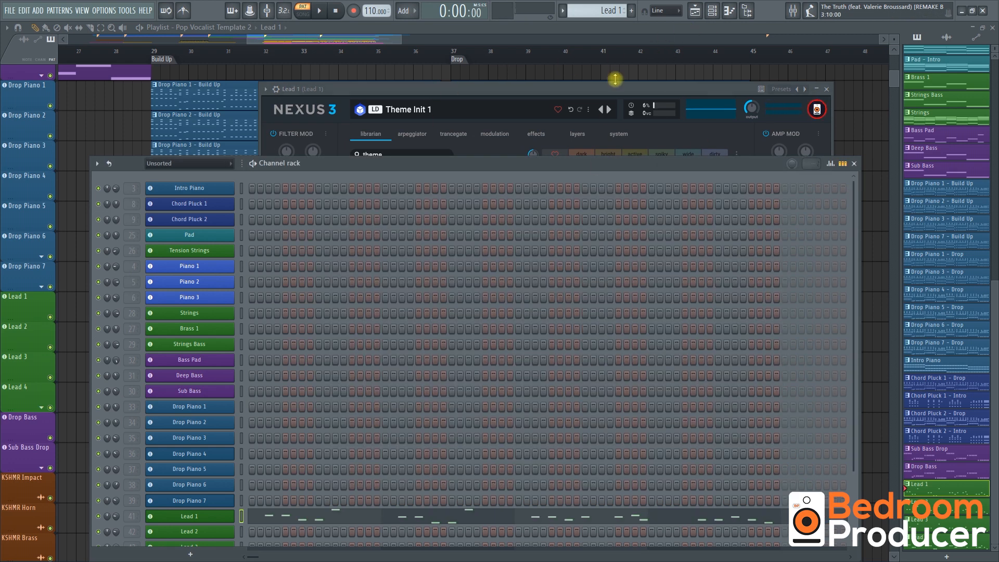
left_click(613, 34)
Step: Select the Lead 2 pattern and open its Nexus instrument, repositioning the plugin window over the channel rack
left_click(502, 326)
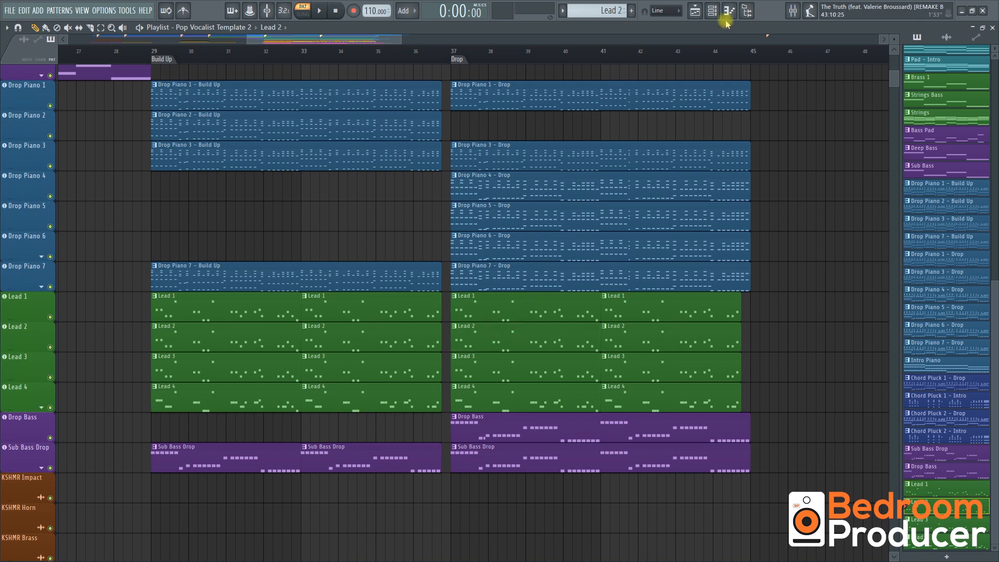
left_click(713, 11)
left_click(216, 531)
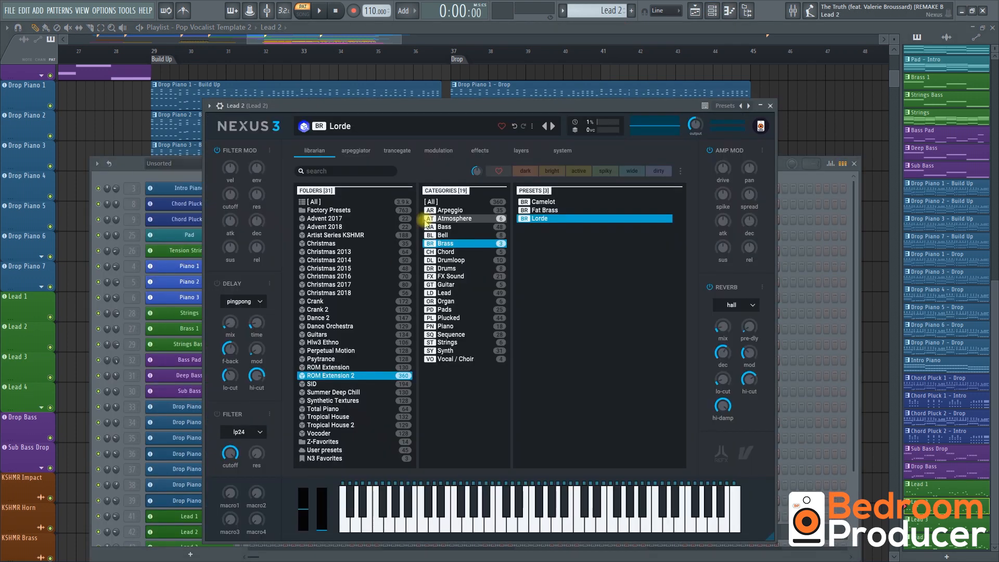
left_click_drag(418, 105, 446, 115)
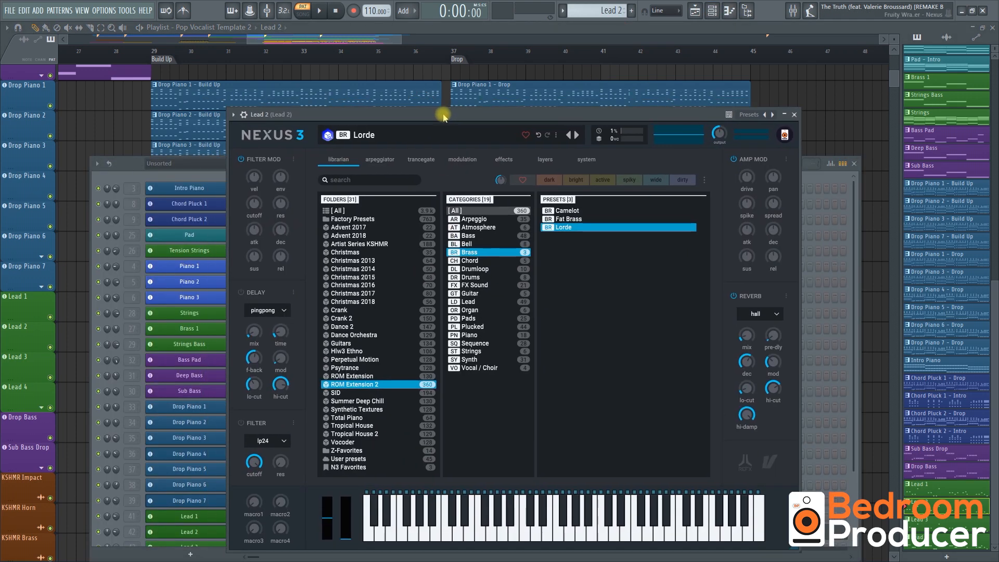
Step: Select the Lead 3 pattern in the playlist and bring up its channel in the channel rack
left_click(534, 34)
key("space")
scroll(514, 194, "down", 3)
left_click(502, 279)
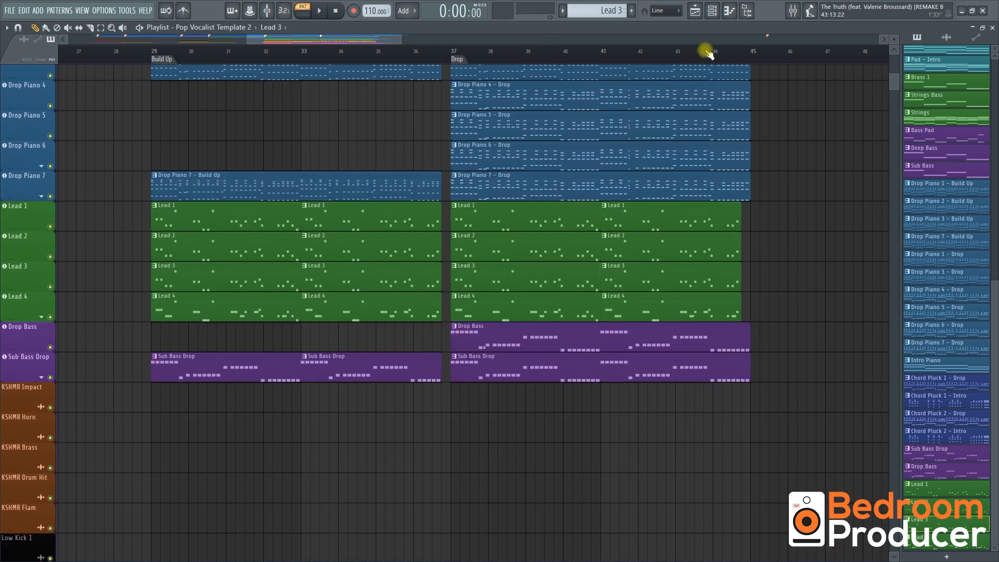
left_click(714, 12)
scroll(292, 404, "down", 4)
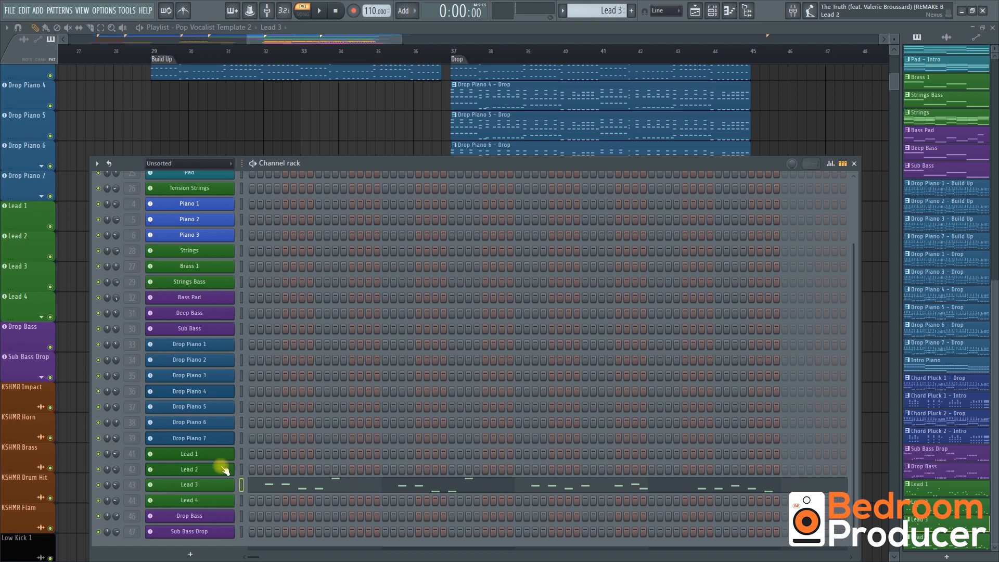
Step: Open Lead 3's Nexus instrument, repositioning its window, and play and stop the pattern
left_click(223, 489)
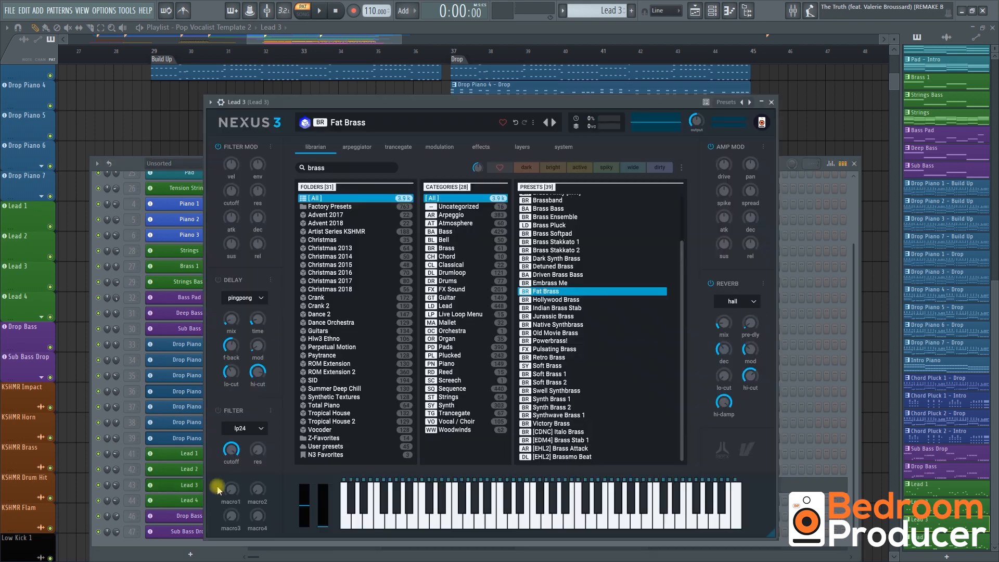
left_click_drag(404, 108, 414, 111)
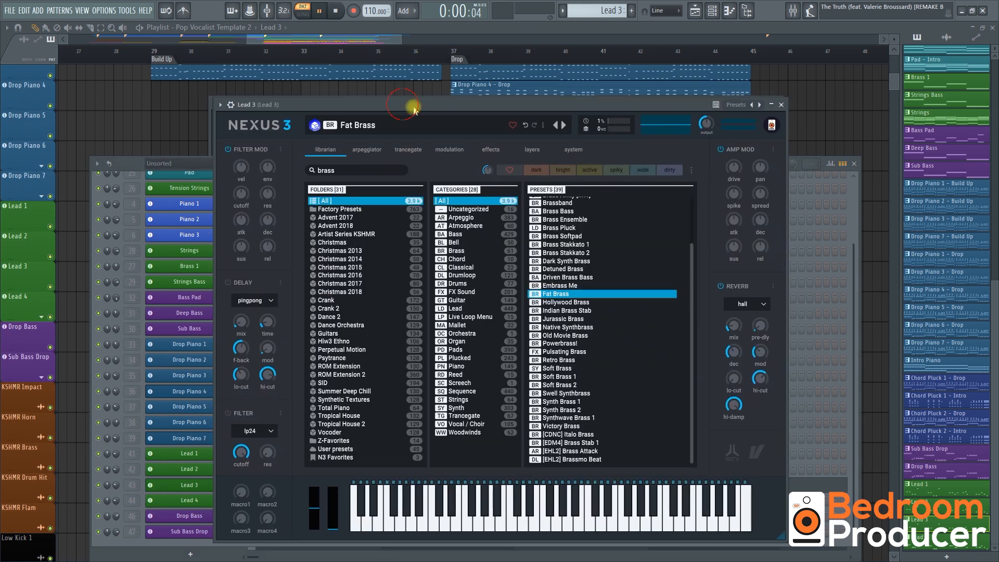
key("space")
key("space")
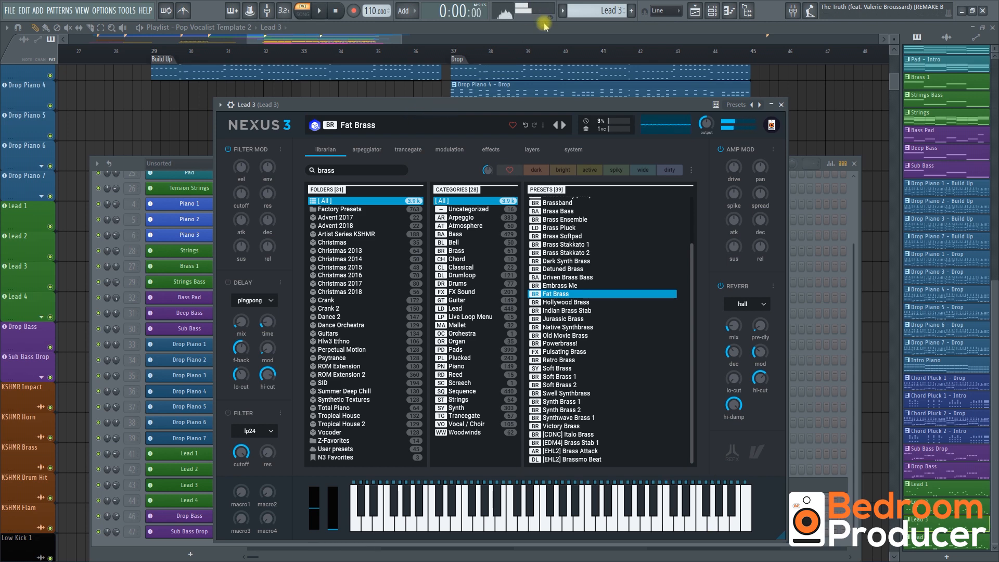
Step: Select the Lead 4 pattern in the playlist and open its Sylenth1 instrument, repositioning the plugin window
left_click(544, 25)
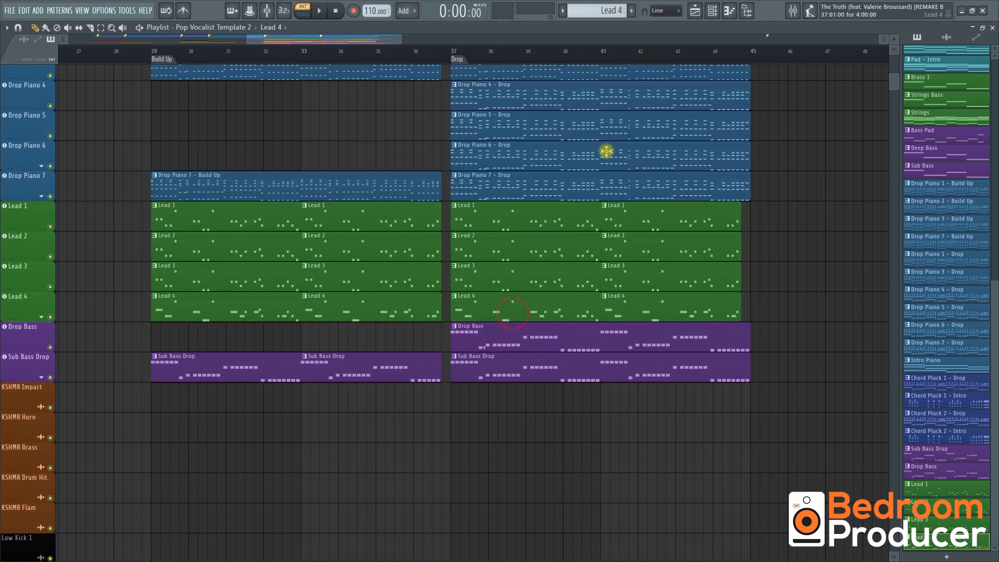
left_click(712, 10)
left_click(207, 498)
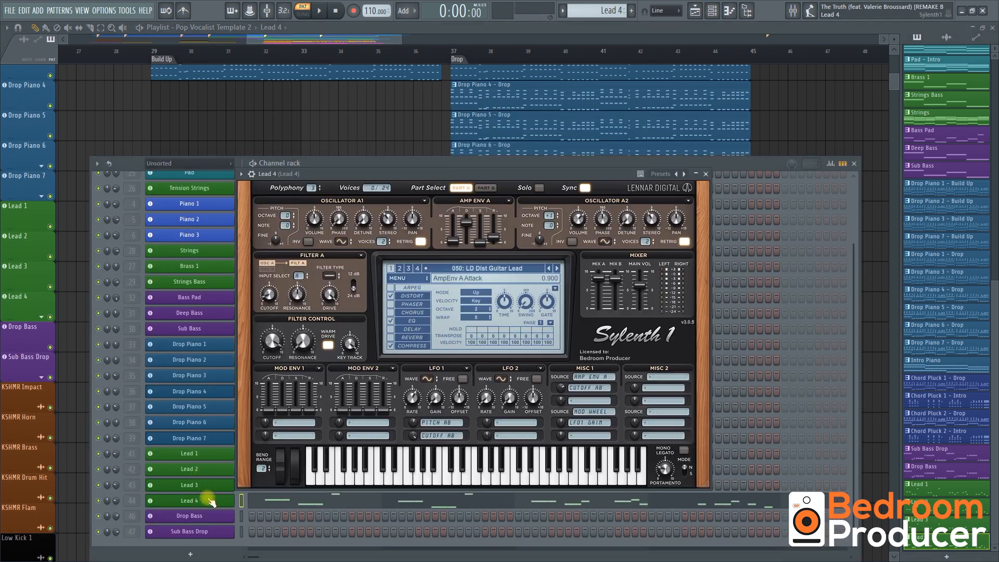
left_click_drag(413, 177, 473, 160)
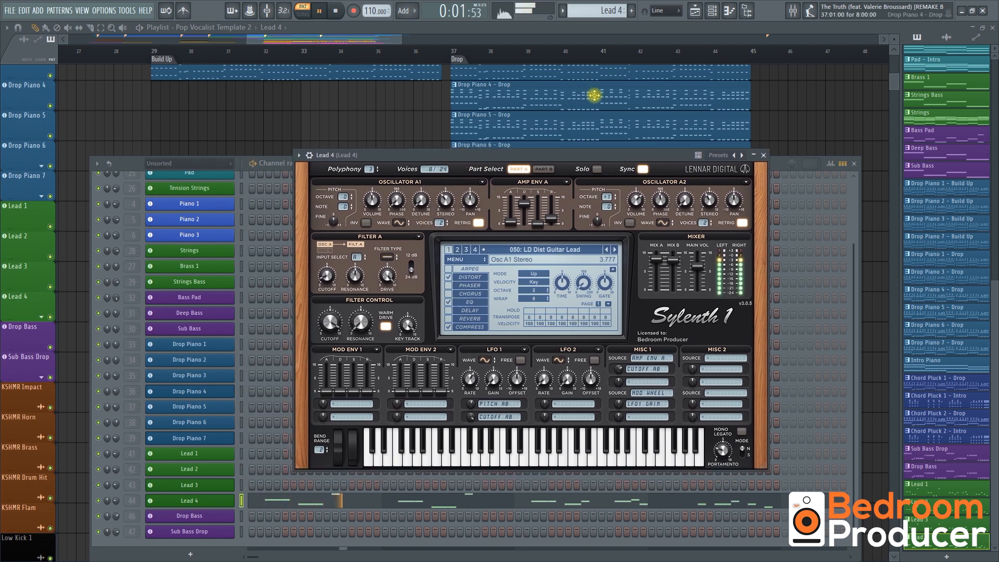
Step: Solo the Lead 1 to 4 tracks in the mixer and play and stop them from the Drop marker
left_click(453, 50)
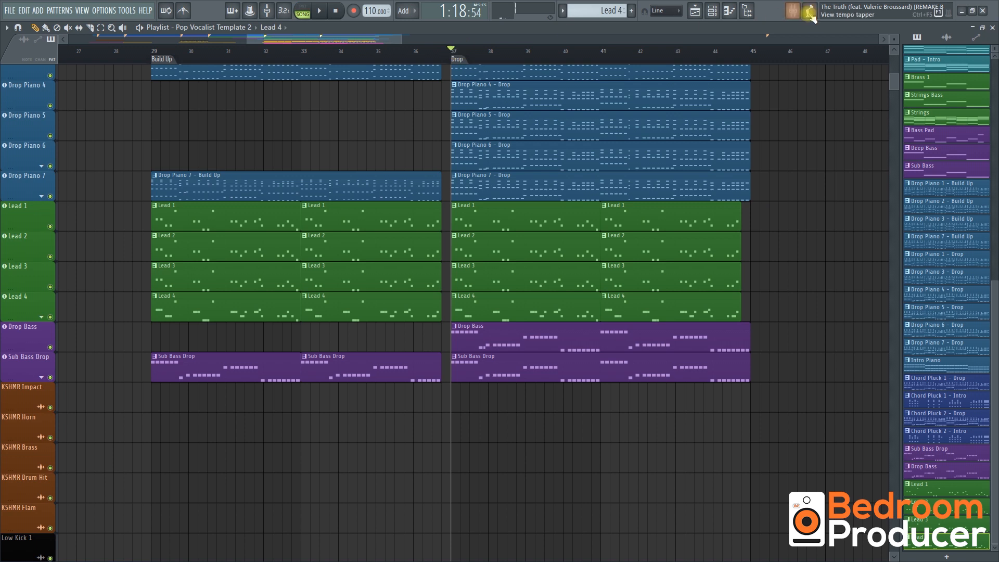
left_click(801, 12)
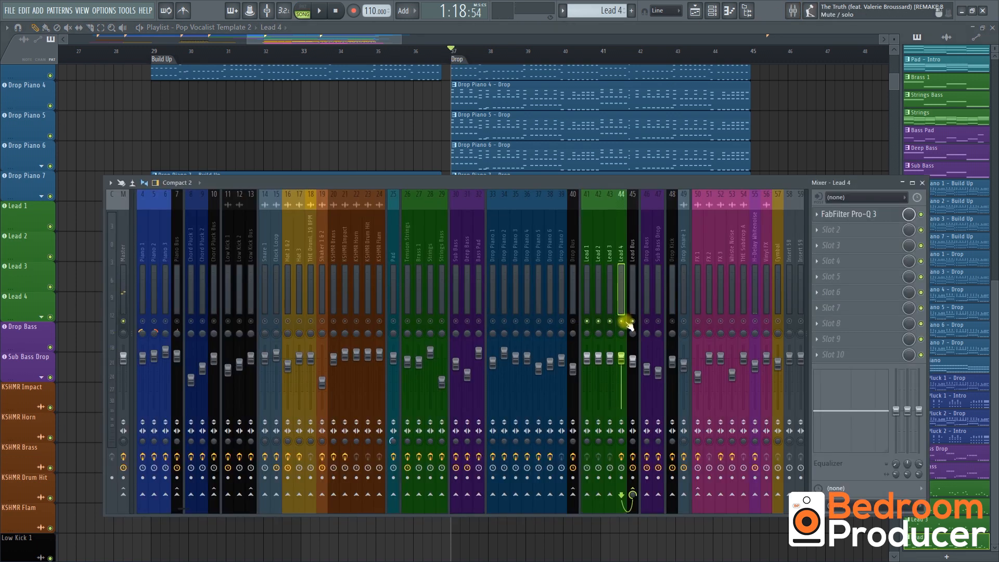
key("space")
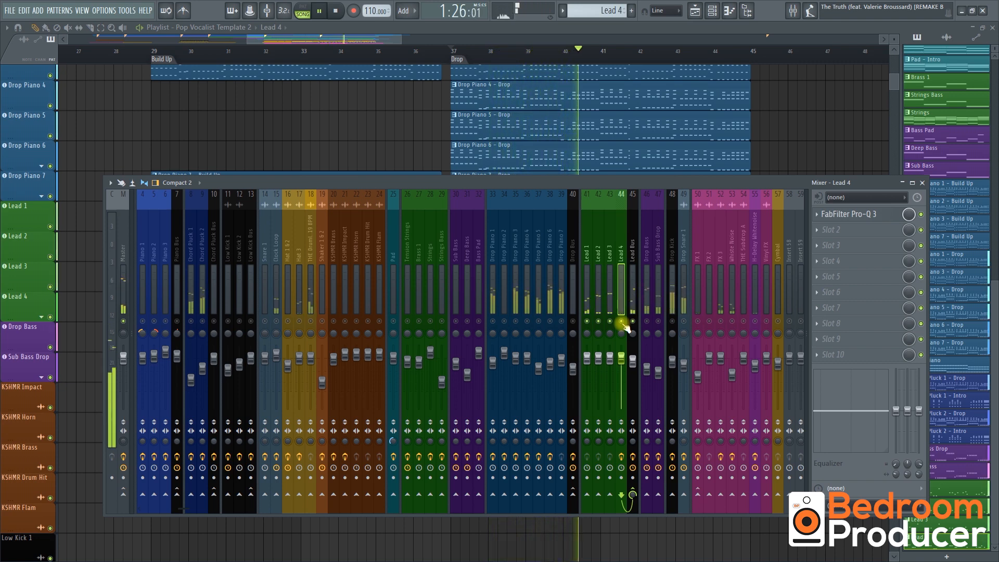
key("space")
Step: Go through the Lead 1 to 4 mixer tracks and view Lead 4's FabFilter Pro-Q 3 curve
left_click(587, 290)
left_click(598, 301)
left_click(610, 299)
left_click(621, 310)
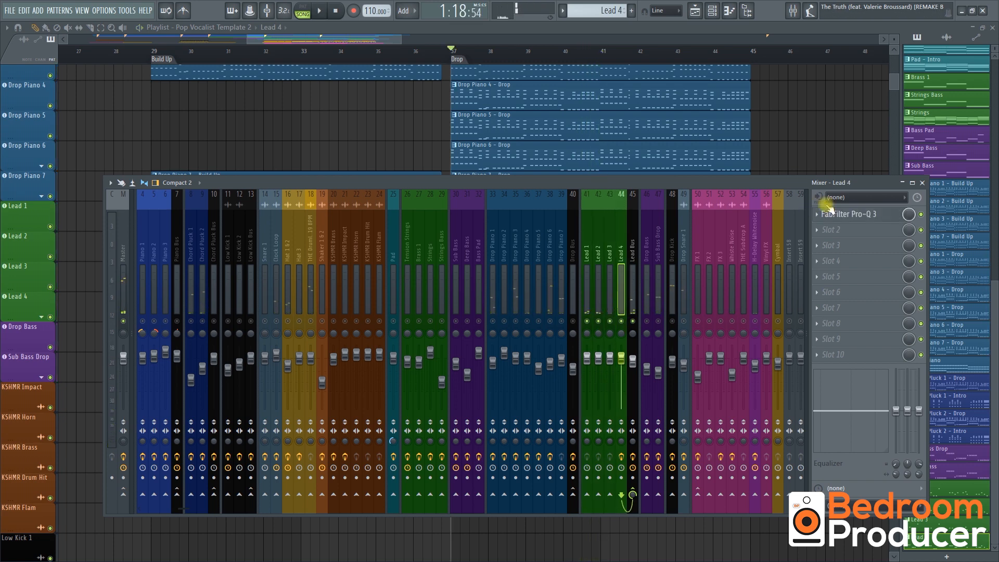
left_click(849, 215)
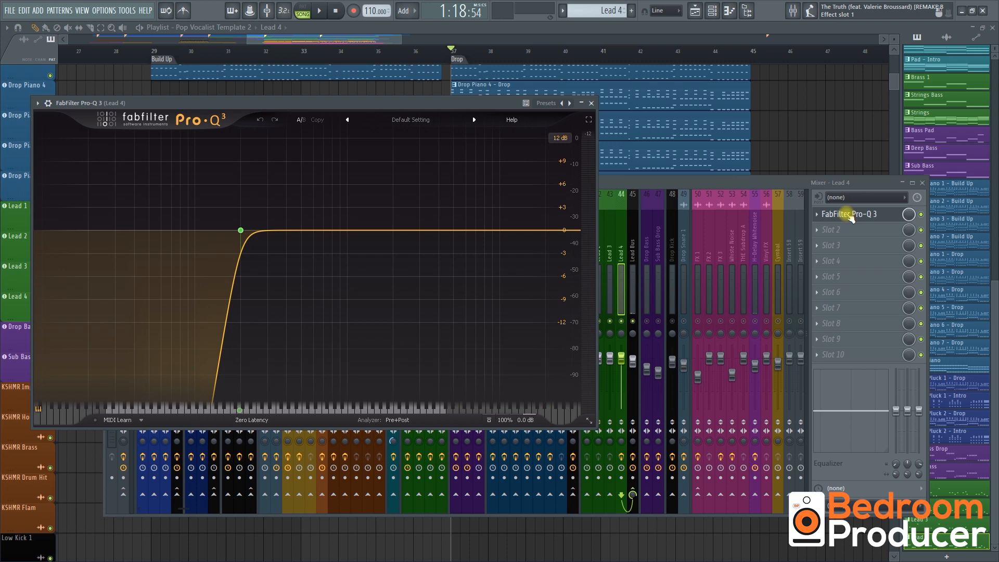
left_click(823, 220)
Step: Inspect the Lead Bus effects, including the FabFilter Pro-Q 3 and OTT settings
left_click(634, 257)
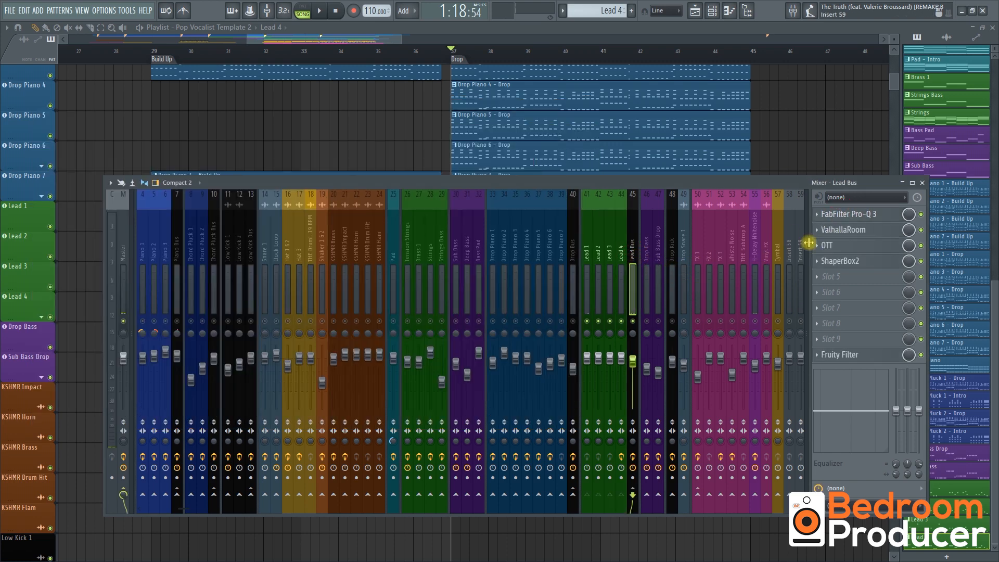
left_click(834, 219)
left_click(833, 220)
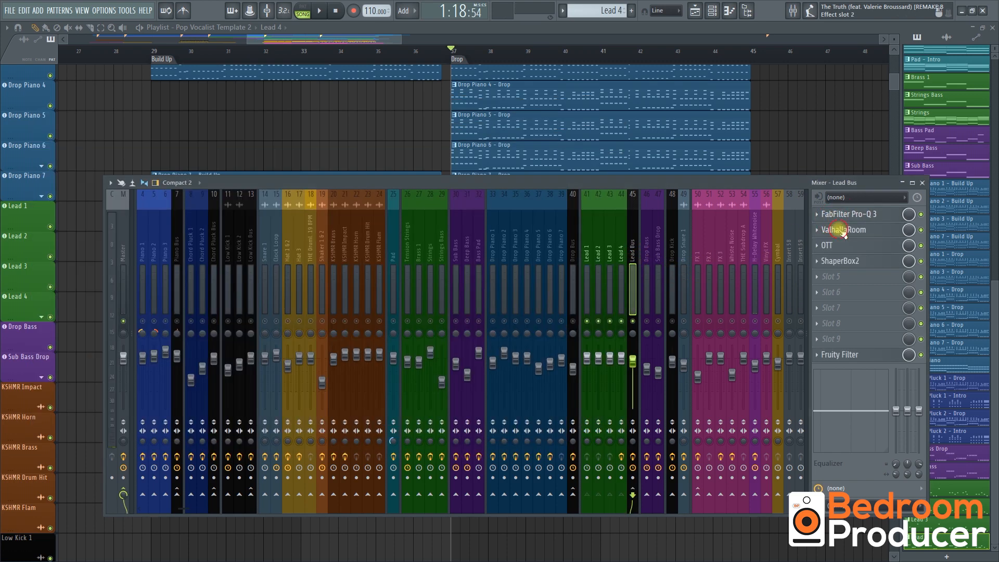
left_click(839, 247)
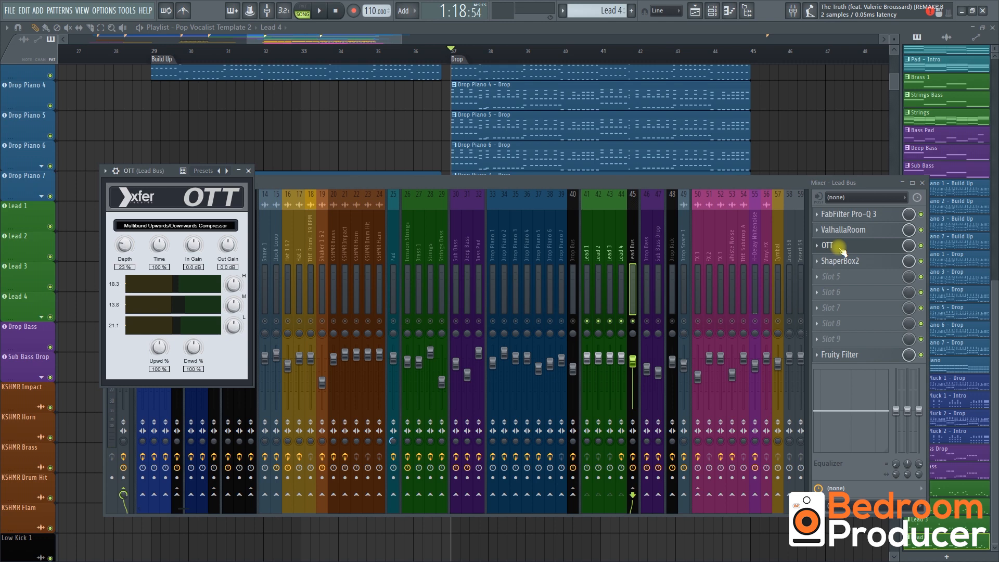
left_click(838, 247)
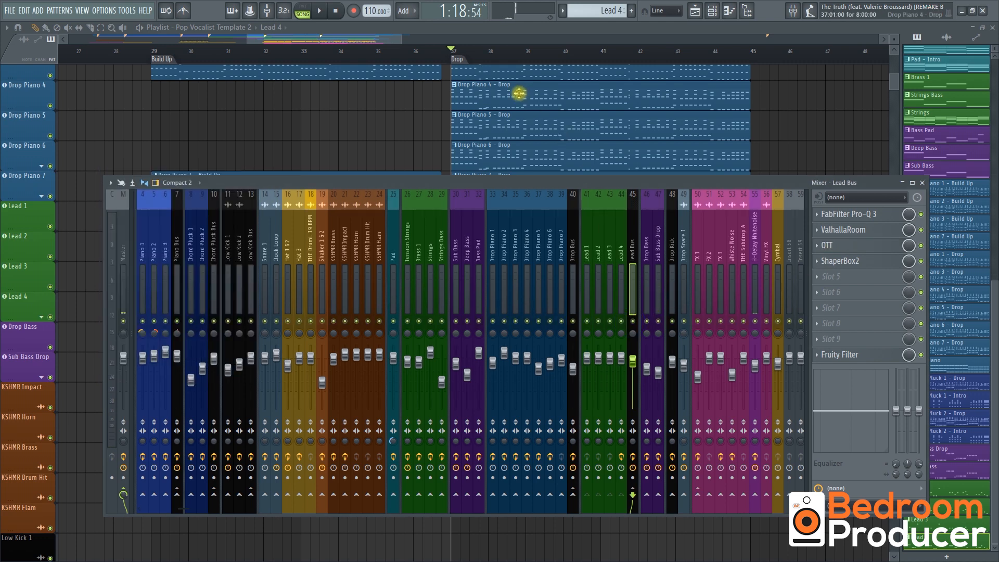
Step: Select the Drop Bass pattern in the playlist and open its Nexus instrument, repositioning the plugin window
left_click(528, 29)
left_click(493, 336)
left_click(712, 10)
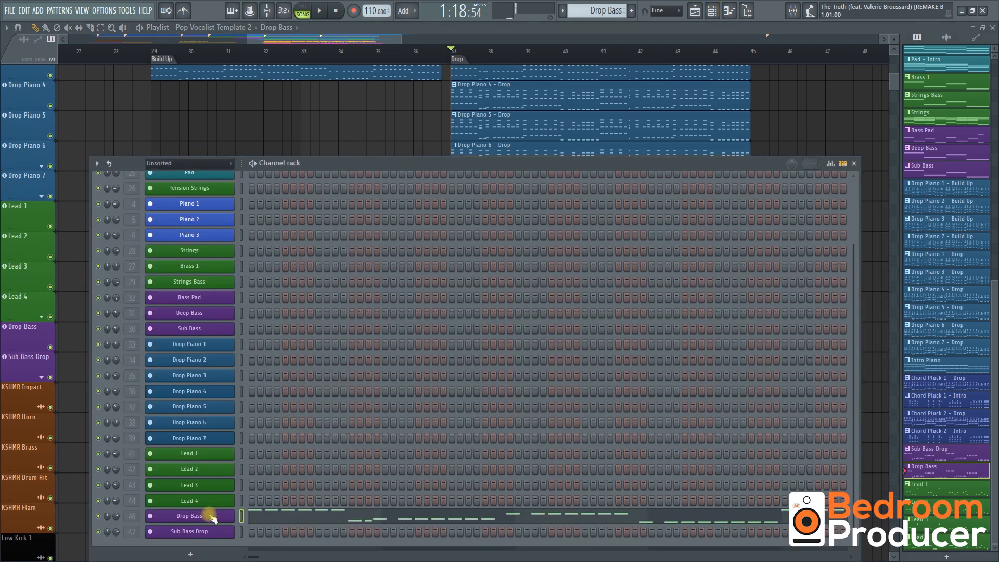
left_click(190, 517)
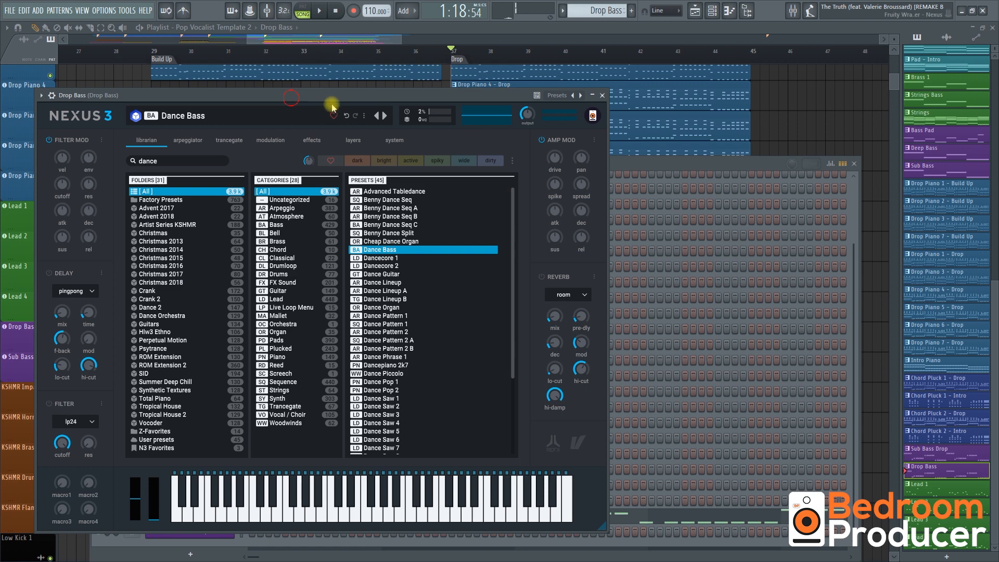
left_click_drag(304, 104, 399, 120)
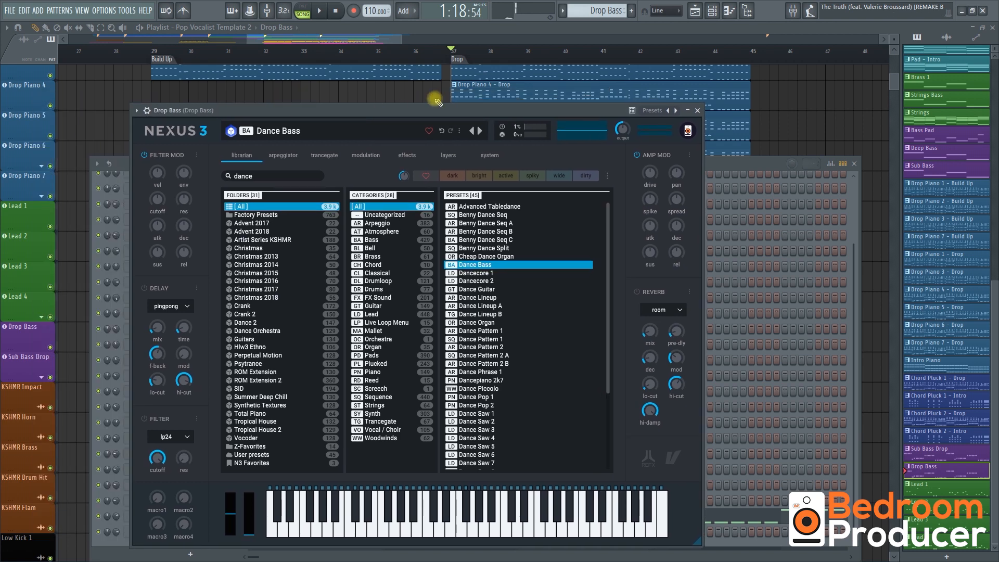
Step: Solo the Drop Bass track in the mixer and play and stop it twice from the Drop marker
left_click(792, 11)
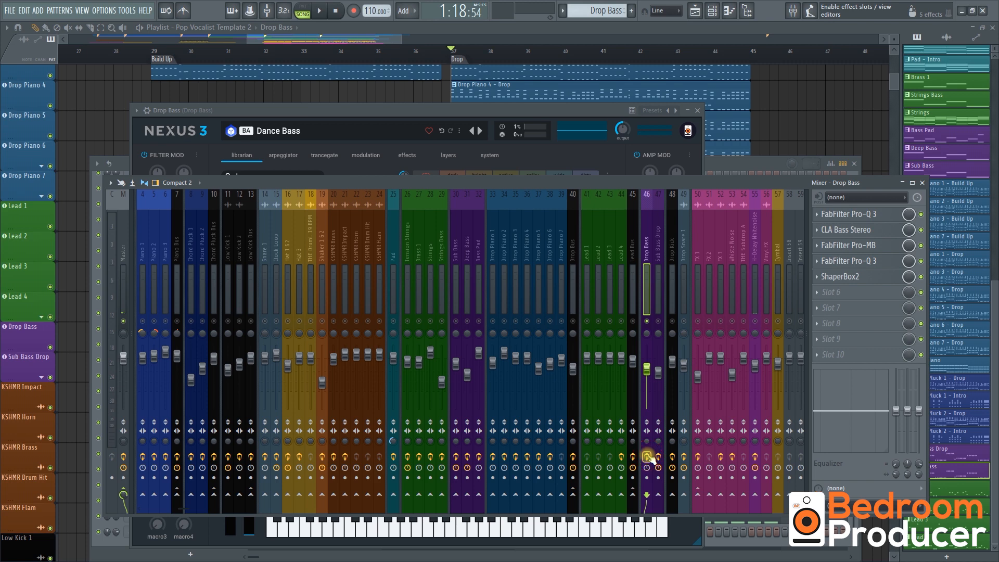
key("space")
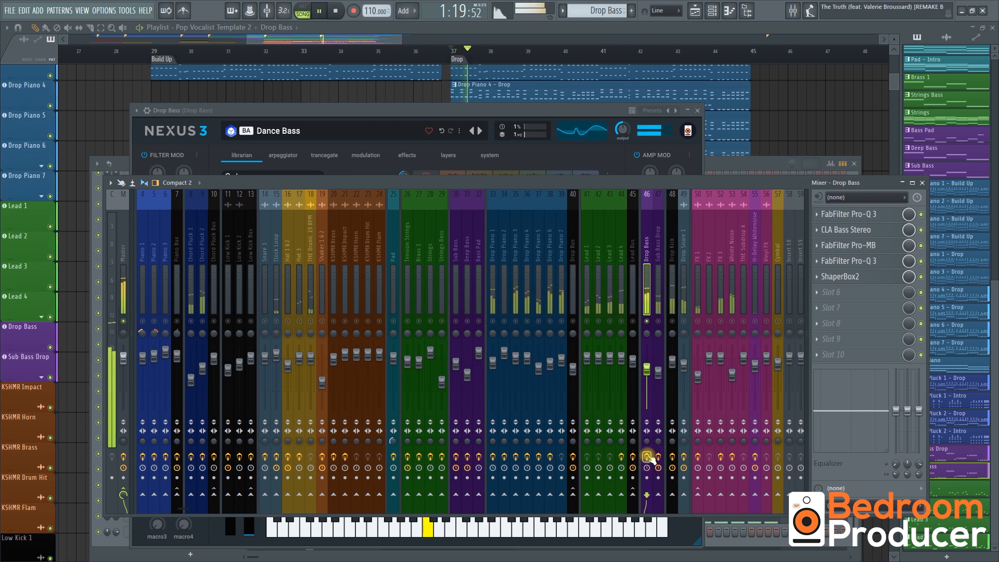
key("space")
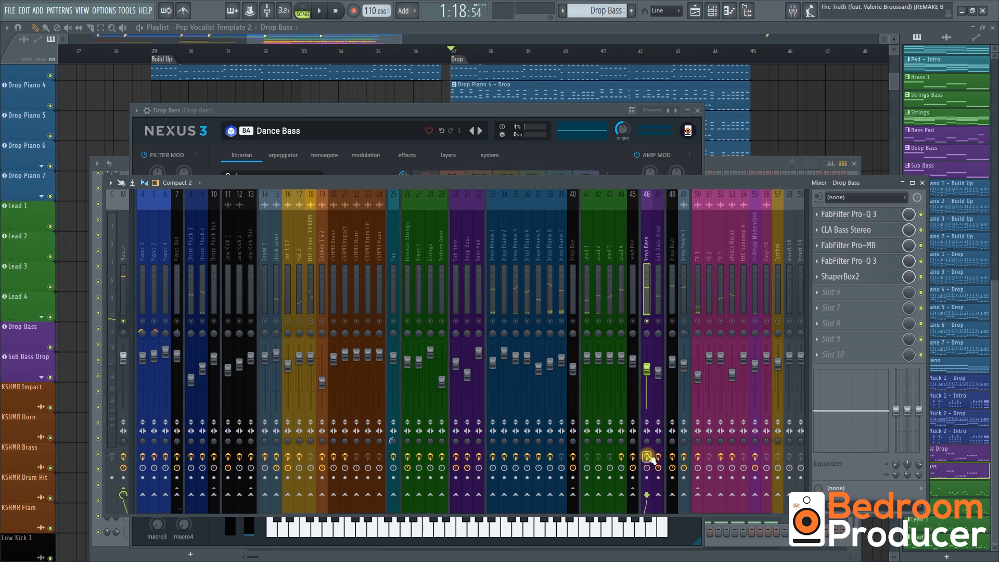
key("space")
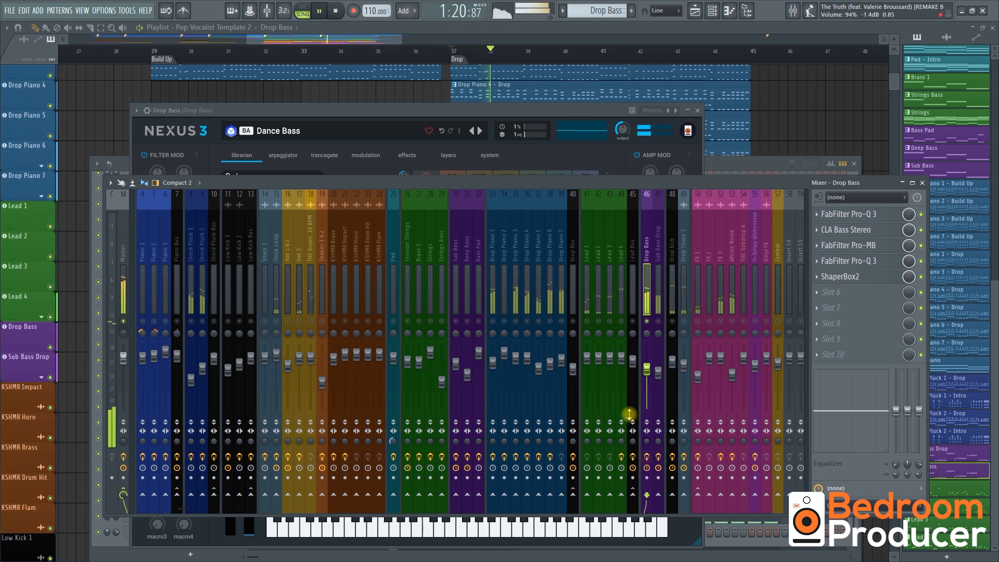
key("space")
Step: View the first FabFilter Pro-Q 3 and the CLA Bass Stereo settings on the Drop Bass track
left_click(847, 219)
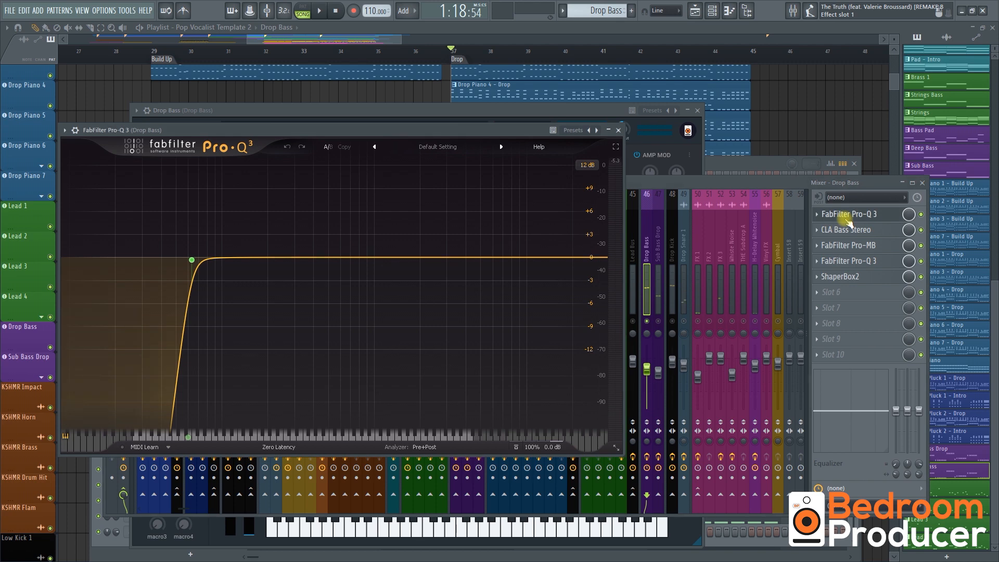
left_click(848, 218)
left_click(845, 230)
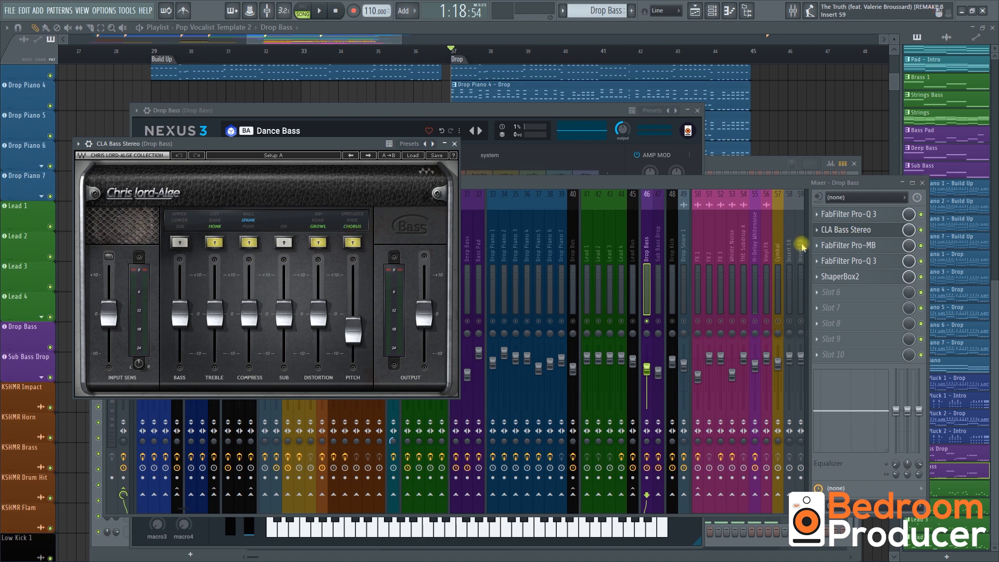
left_click(833, 228)
Step: Play and stop the soloed Drop Bass once more and show its ShaperBox2 volume curve
key("space")
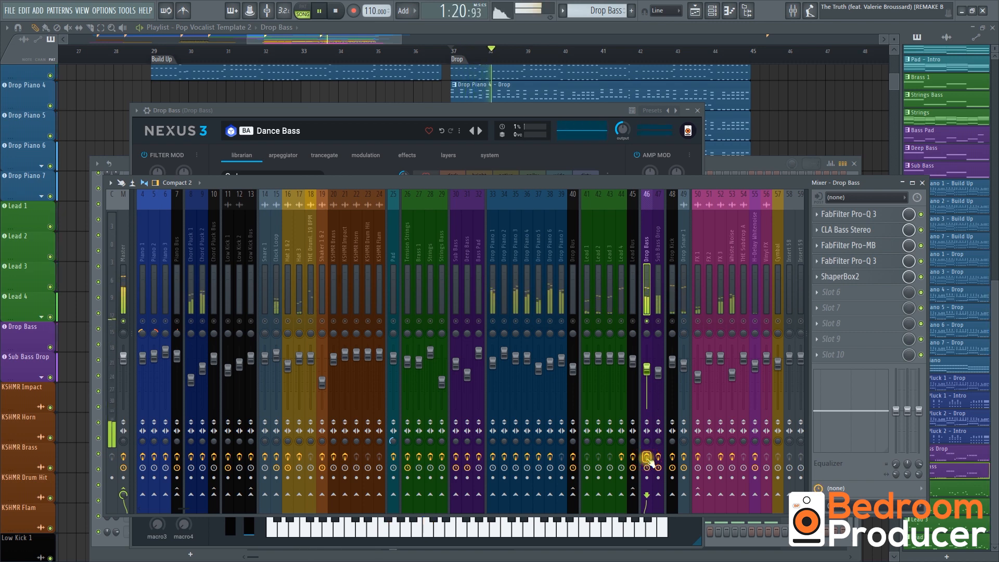
key("space")
left_click(855, 275)
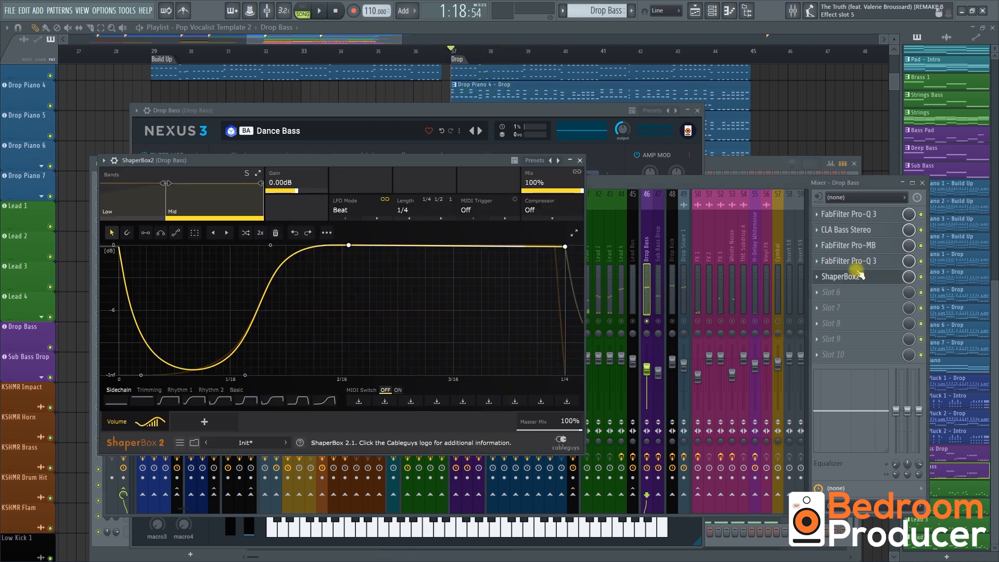
Step: Examine Drop Bass's FabFilter Pro-MB bands during playback and view the second FabFilter Pro-Q 3 curve
left_click(866, 247)
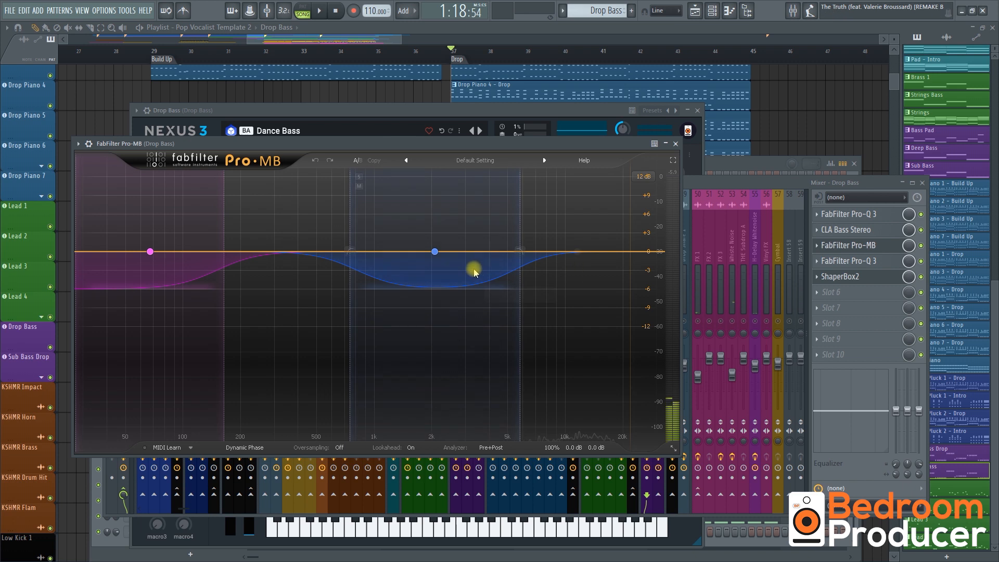
mouse_move(457, 268)
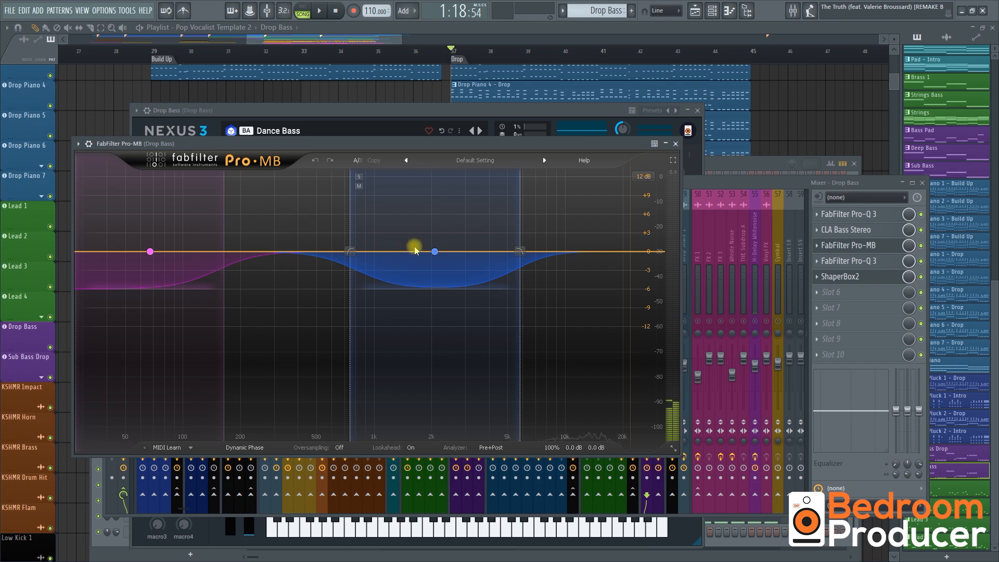
key("space")
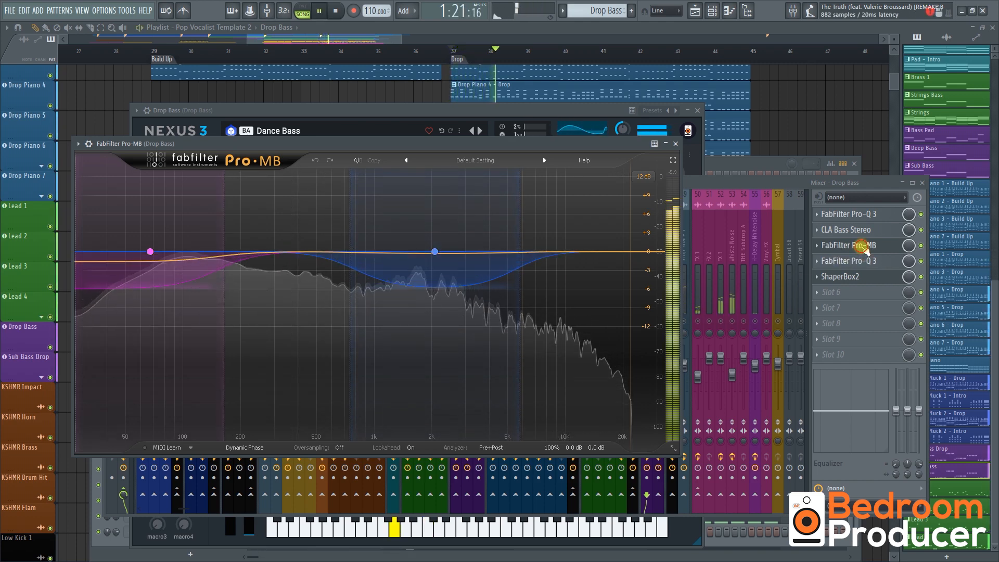
left_click(862, 247)
key("space")
left_click(852, 262)
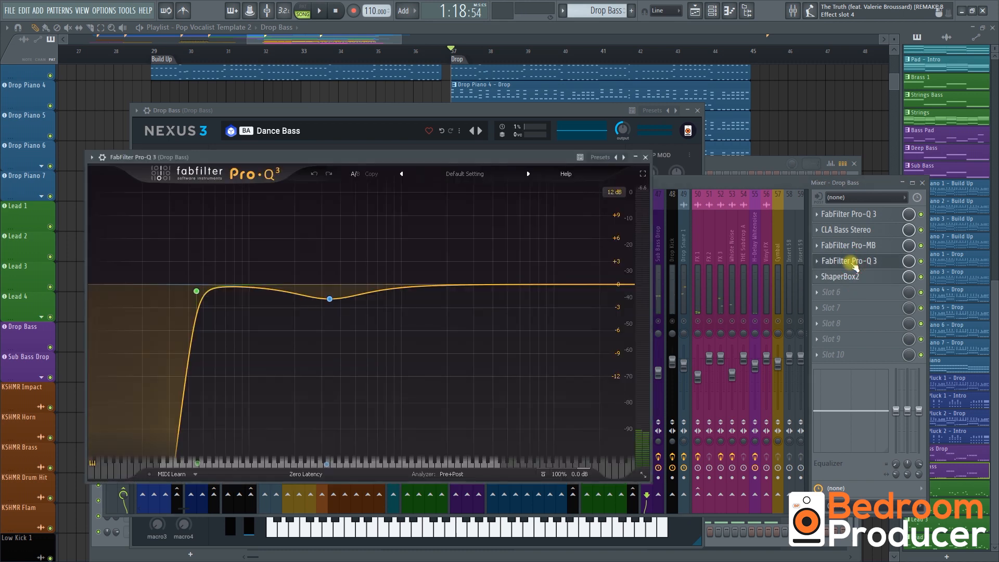
left_click(849, 261)
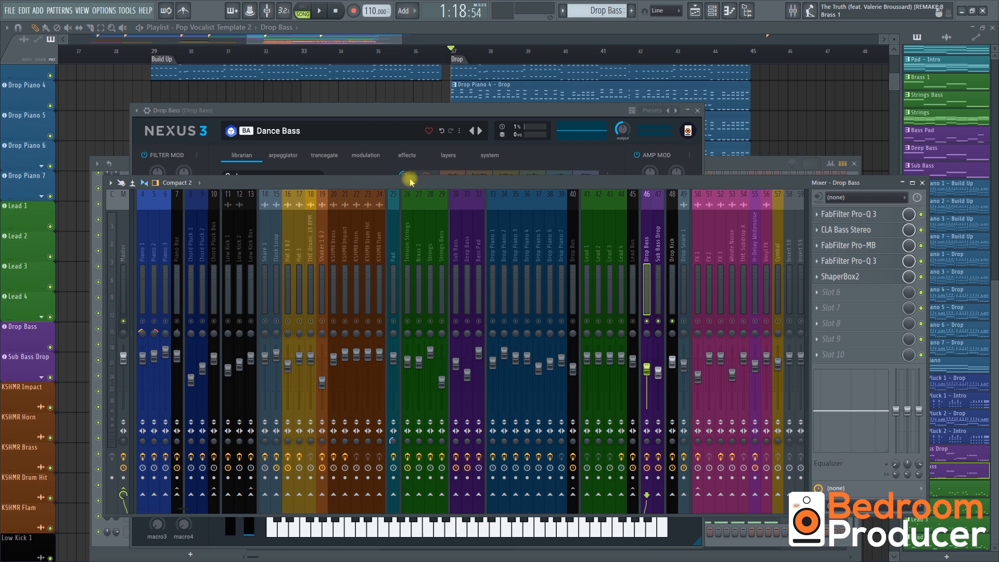
Step: Select the Sub Bass Drop pattern in the playlist and open its Serum instrument
left_click(447, 26)
left_click(497, 364)
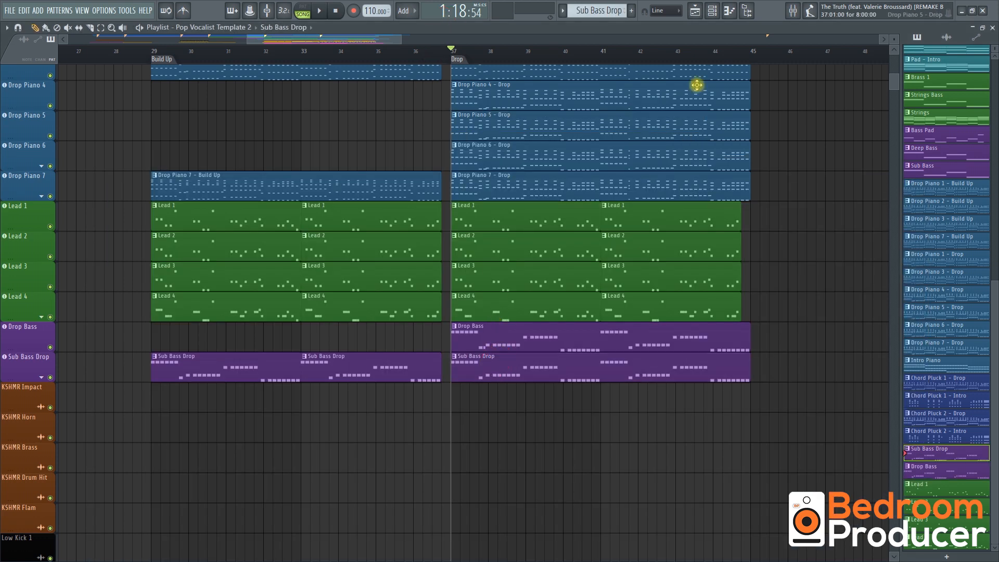
left_click(712, 11)
left_click(219, 529)
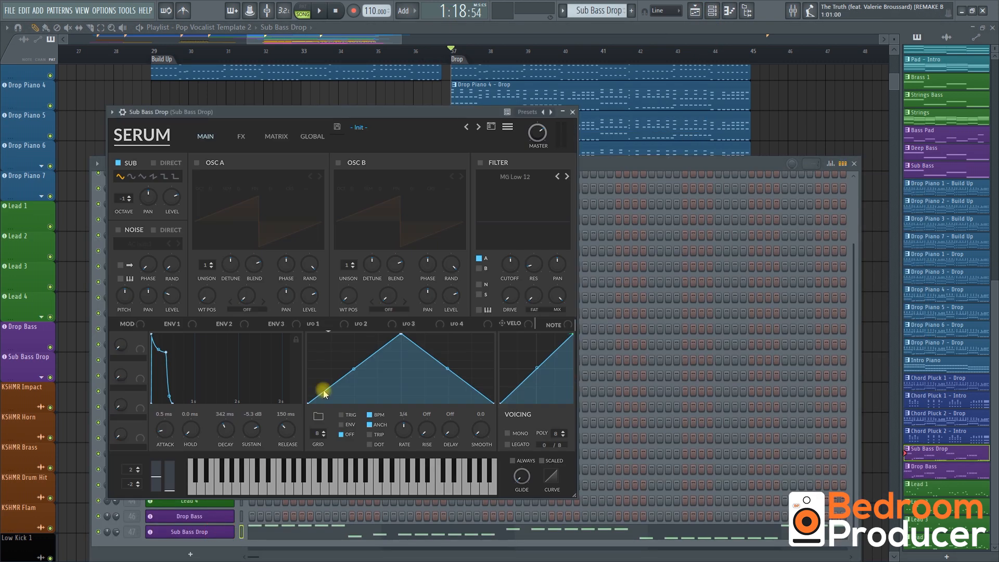
Step: Show the effects page of Sub Bass Drop's Serum, return to its main page and close the instrument
left_click(238, 138)
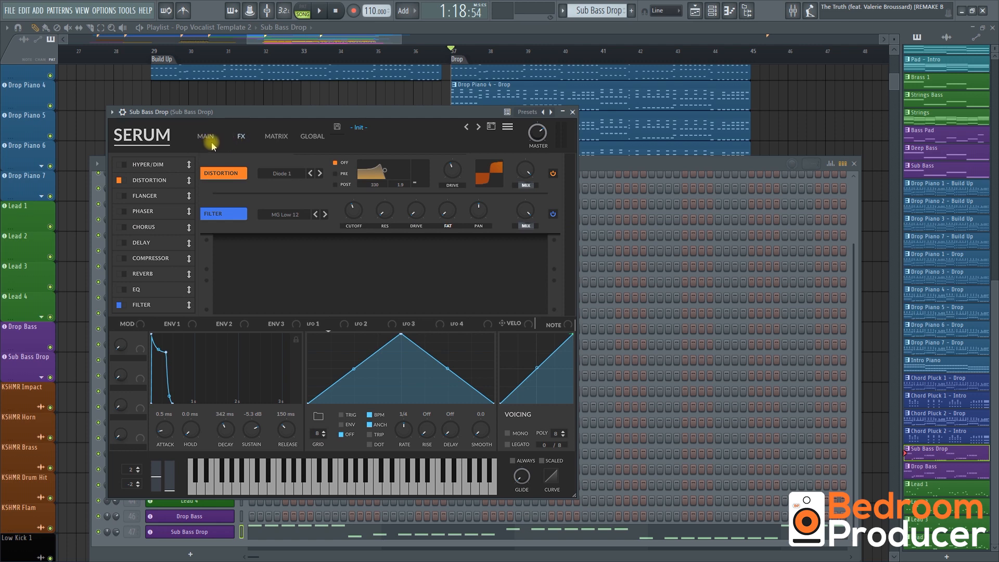
left_click(208, 140)
left_click(461, 29)
Step: Show the Sub Bass Drop mixer track's effects and play and stop the drop
scroll(464, 197, "up", 5)
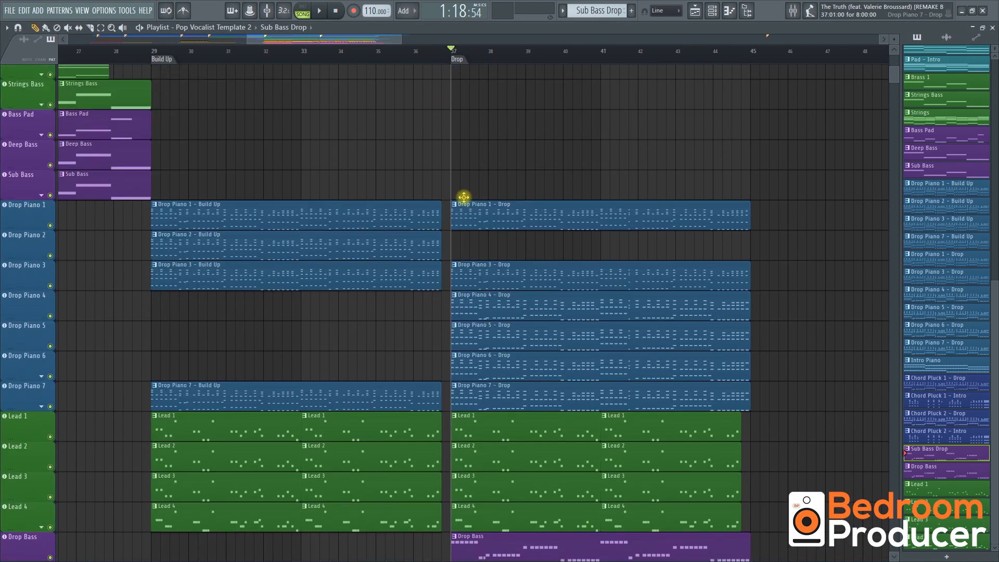
scroll(464, 197, "down", 10)
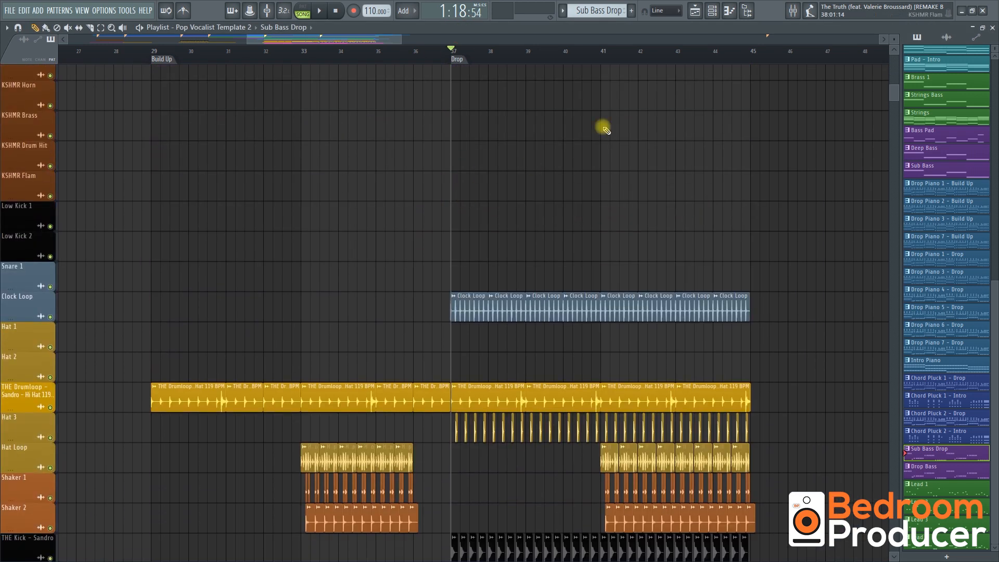
left_click(792, 11)
key("space")
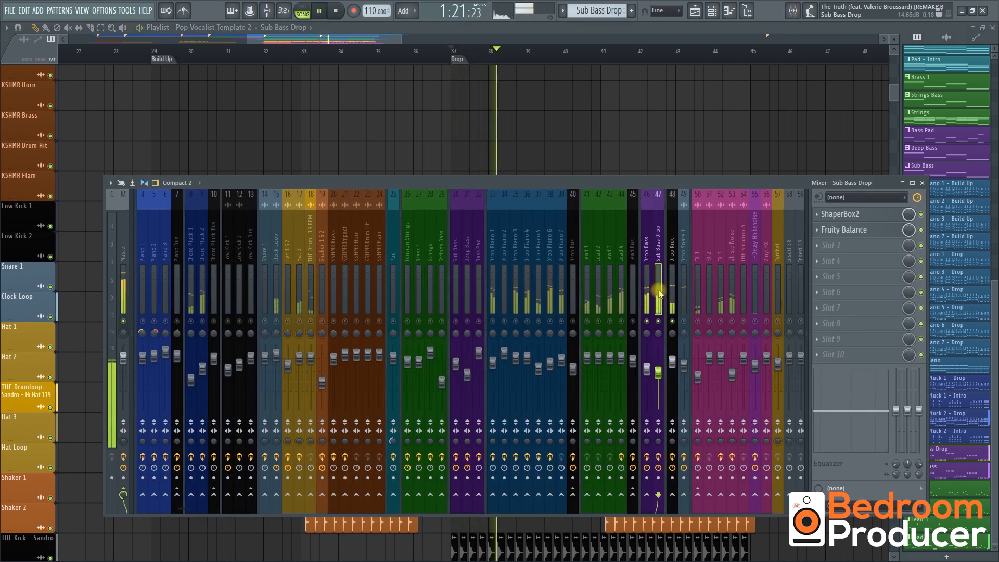
key("space")
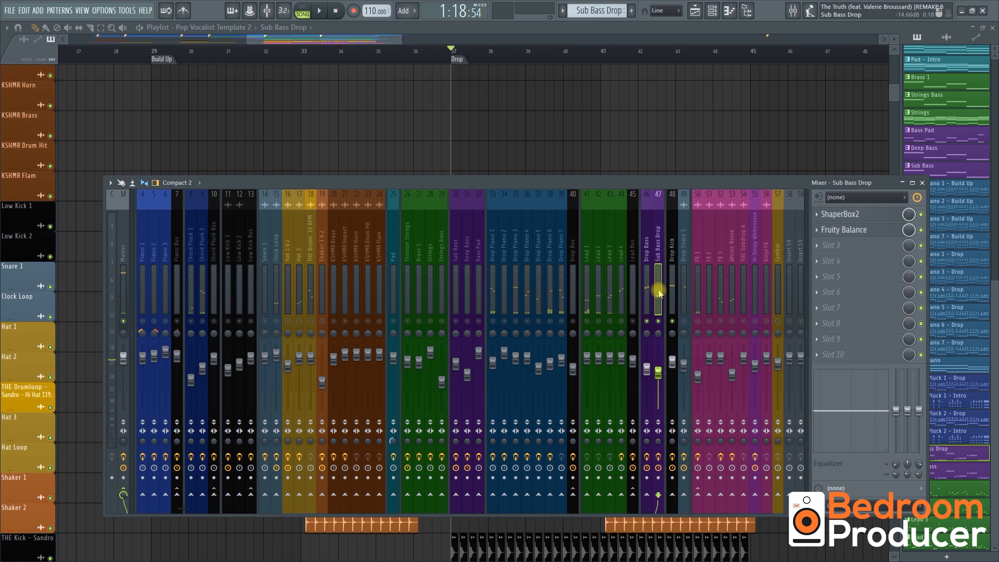
Step: Inspect the Hat 3 sample used in the drop's percussion and close its settings
scroll(495, 176, "down", 5)
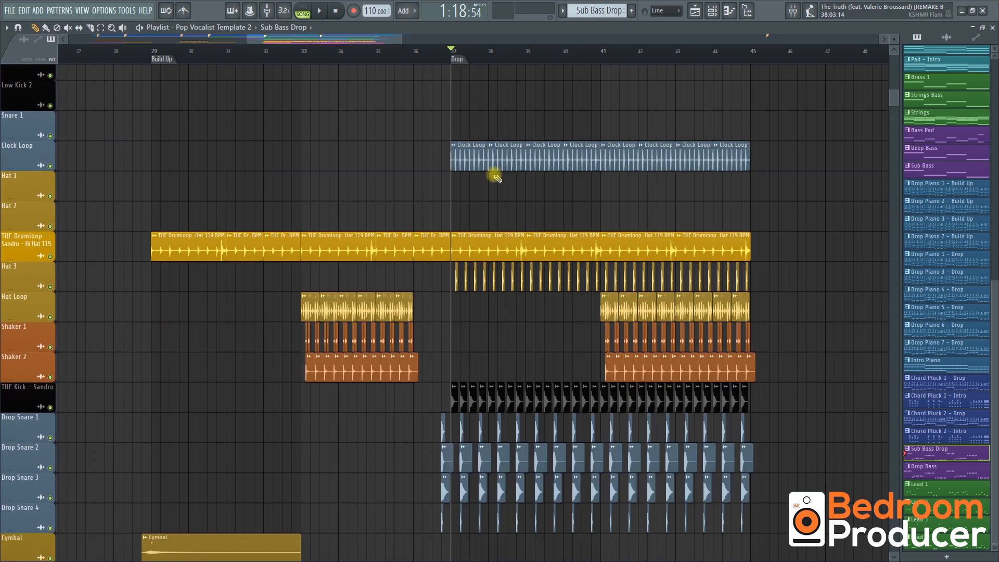
scroll(539, 207, "down", 4)
scroll(535, 208, "up", 4, "ctrl")
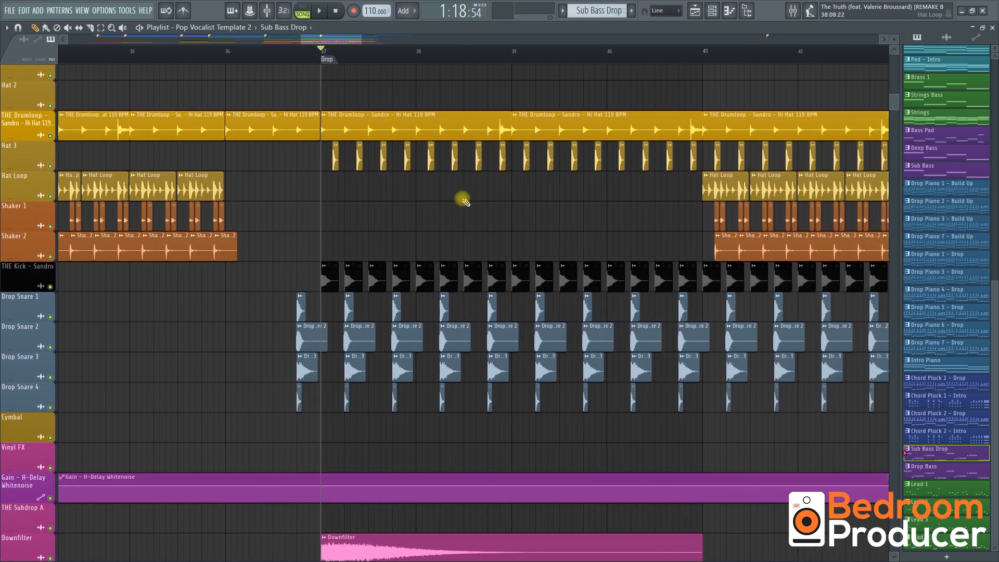
scroll(458, 208, "up", 2)
scroll(336, 228, "up", 4, "ctrl")
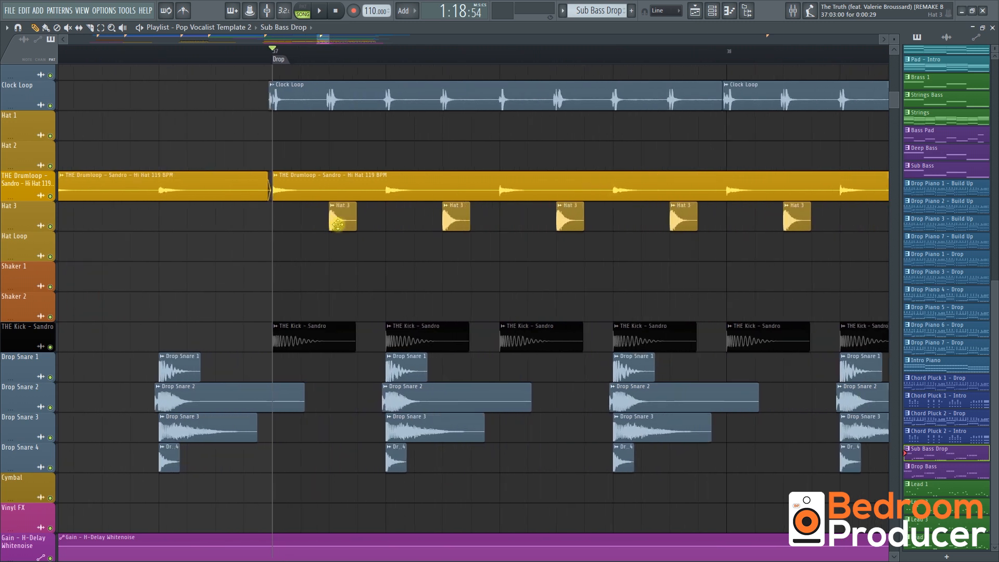
double_click(338, 224)
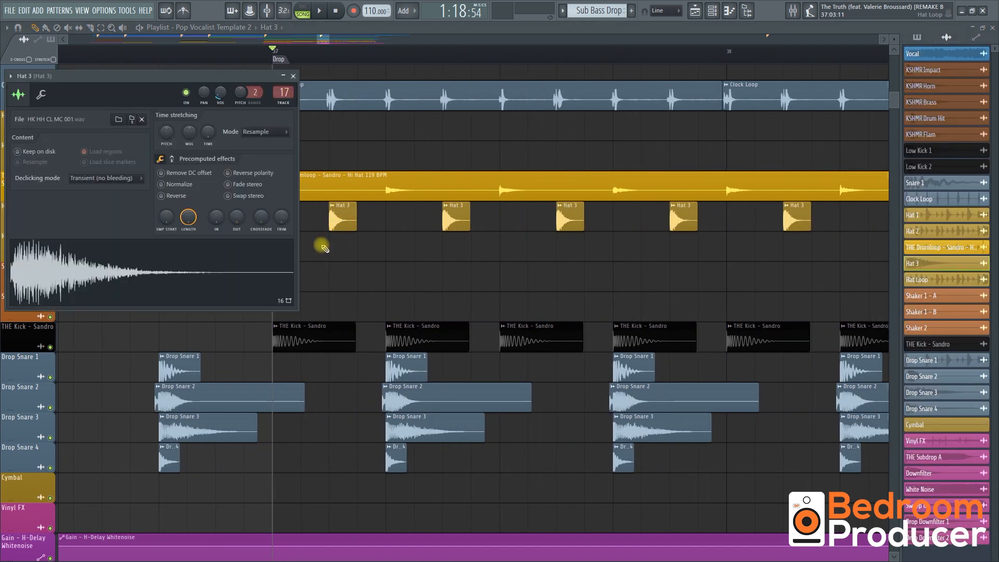
key("Escape")
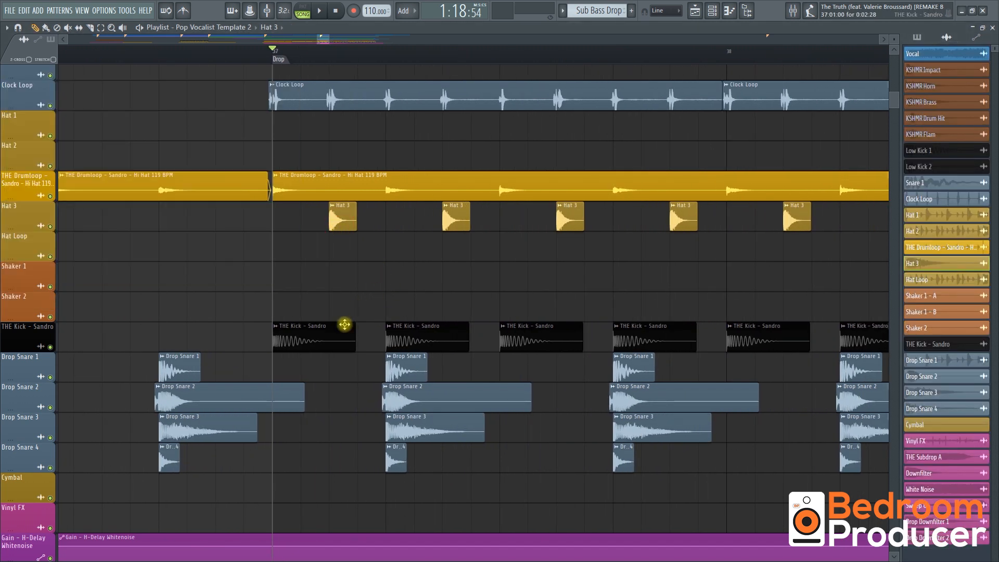
Step: Inspect the Drop Snare 1 and Drop Snare 2 sample settings, going back to Drop Snare 1 before closing them
scroll(338, 292, "down", 4)
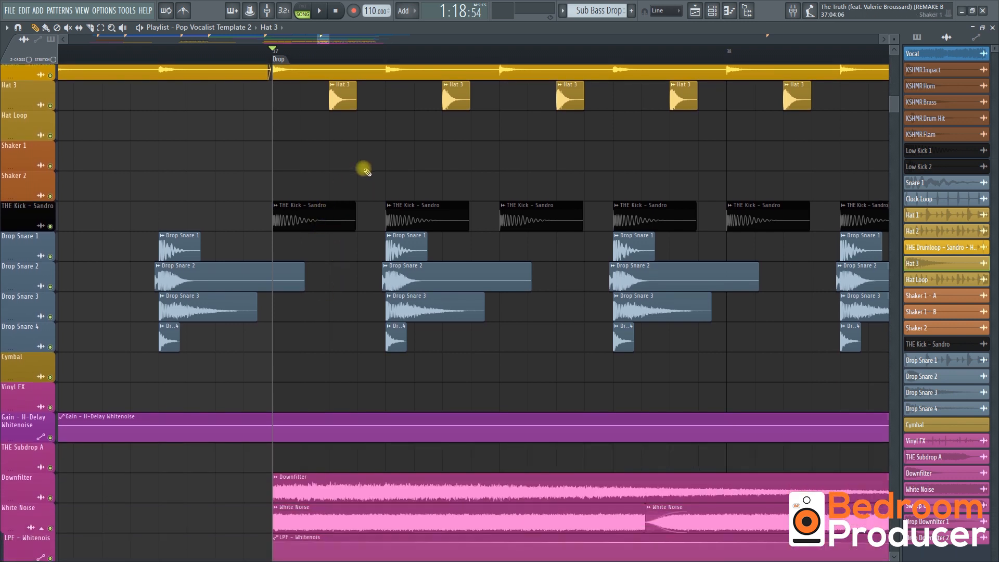
scroll(366, 172, "down", 2)
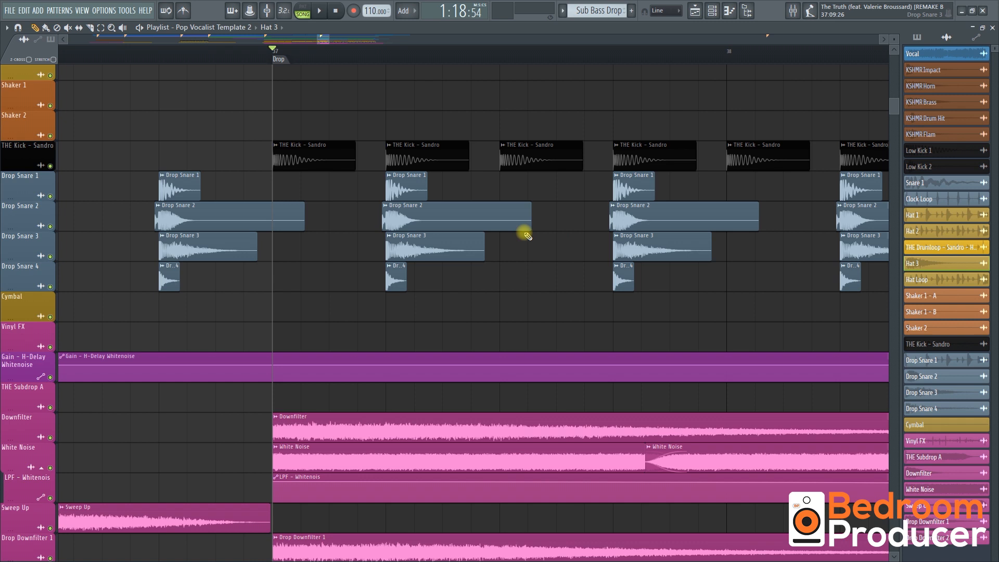
double_click(402, 189)
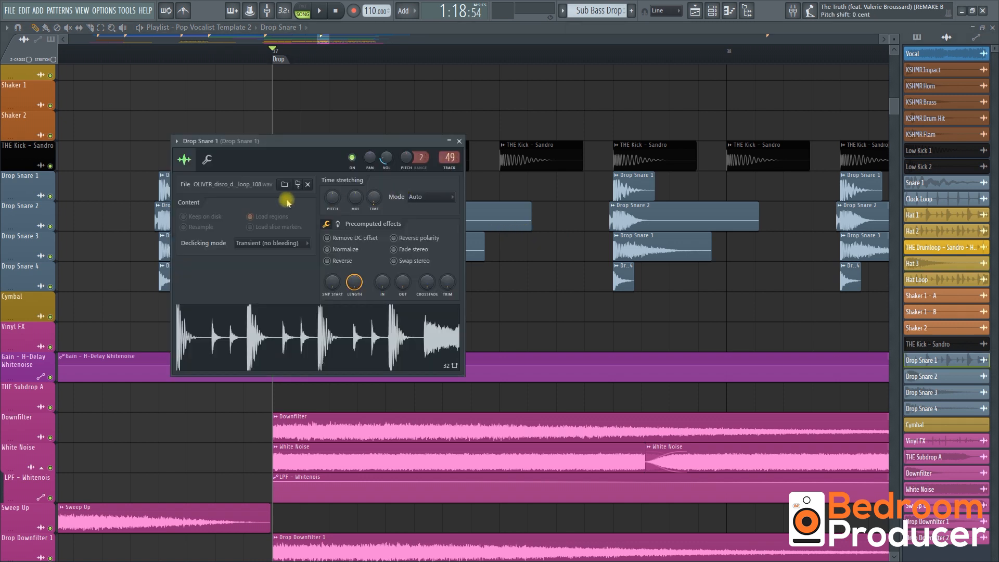
double_click(494, 215)
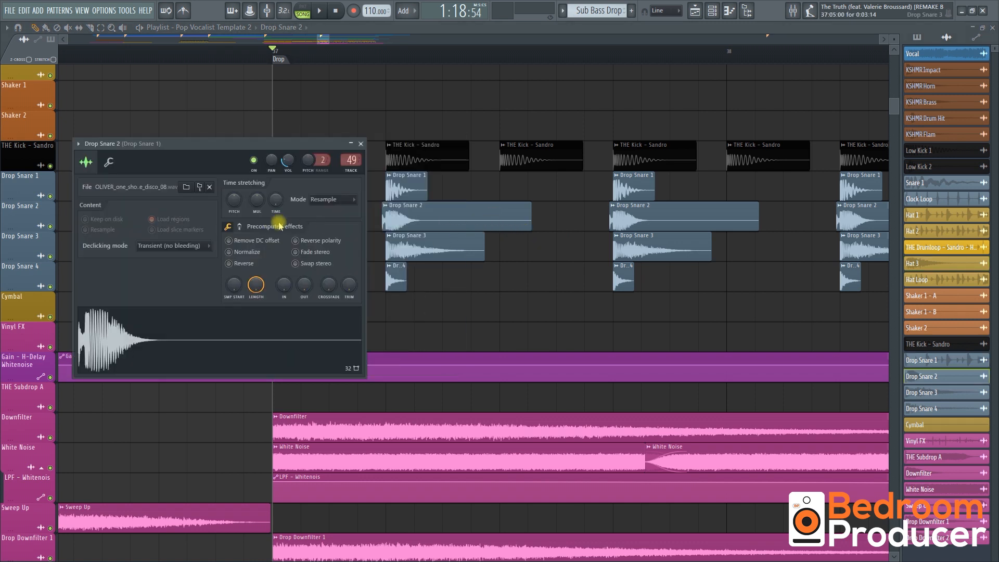
double_click(418, 189)
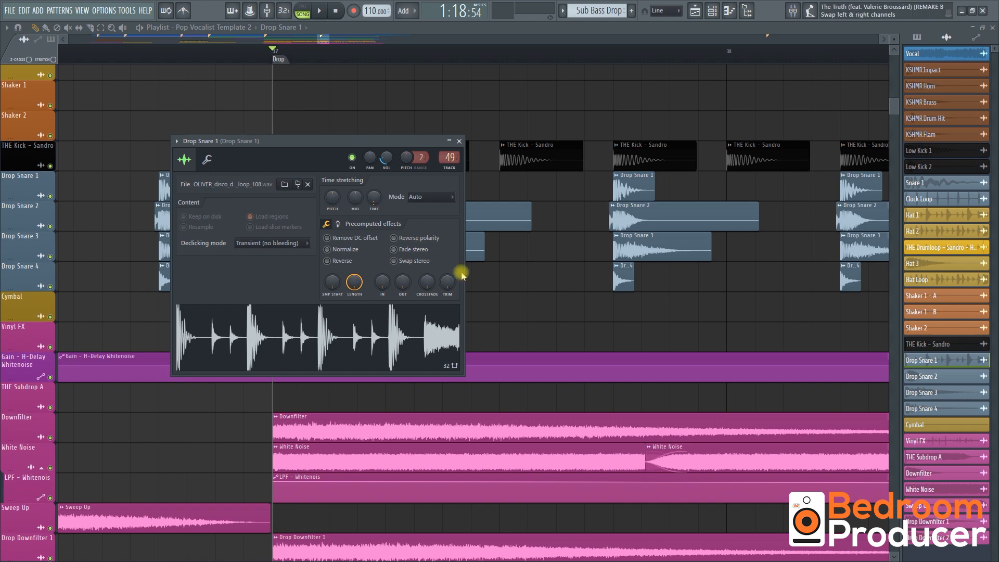
key("Escape")
Step: Solo the FX tracks in the mixer and play the drop's downfilter and white noise layers together
scroll(519, 298, "down", 1)
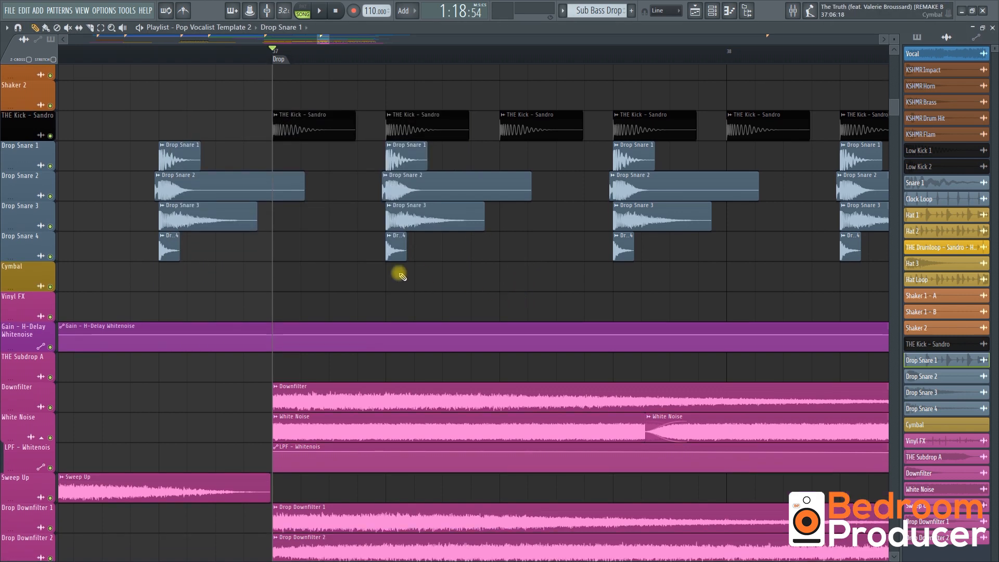
scroll(384, 275, "down", 3)
scroll(385, 278, "down", 4)
scroll(416, 262, "down", 3)
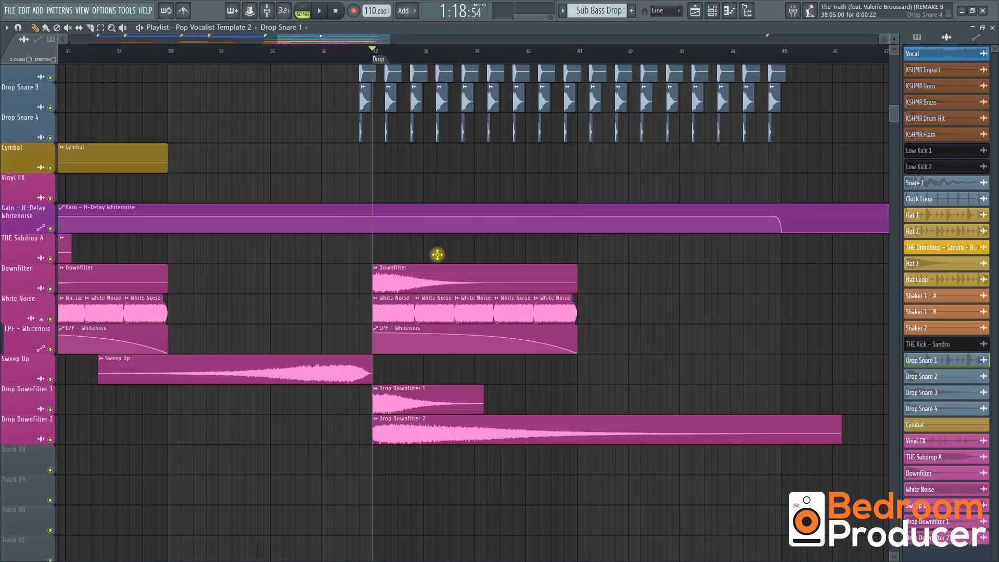
scroll(419, 264, "up", 2)
scroll(384, 278, "up", 3)
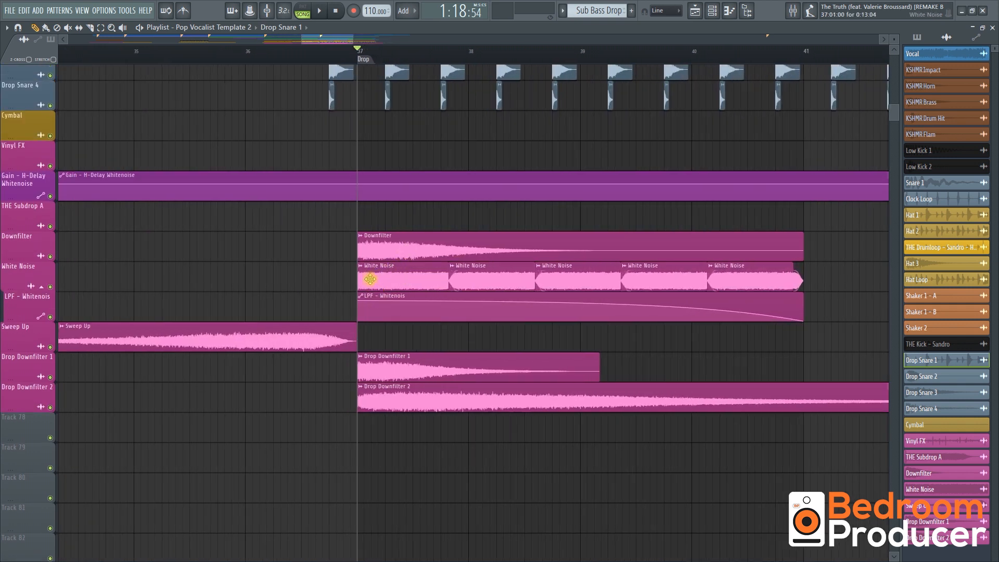
left_click(793, 12)
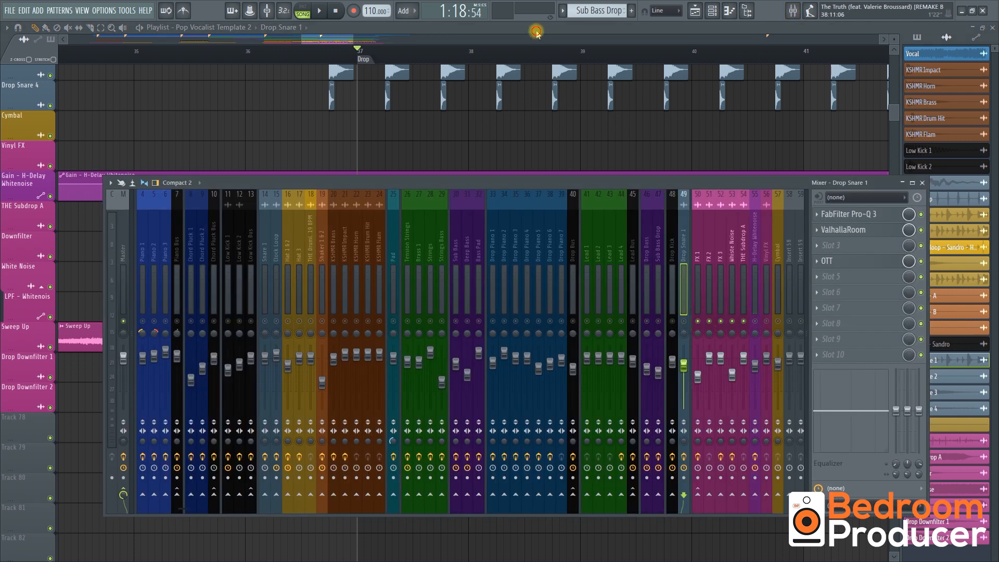
key("F9")
key("space")
Step: Mute Downfilter, White Noise and Drop Downfilter 1 in the playlist and play Drop Downfilter 2 alone
left_click(50, 255)
key("space")
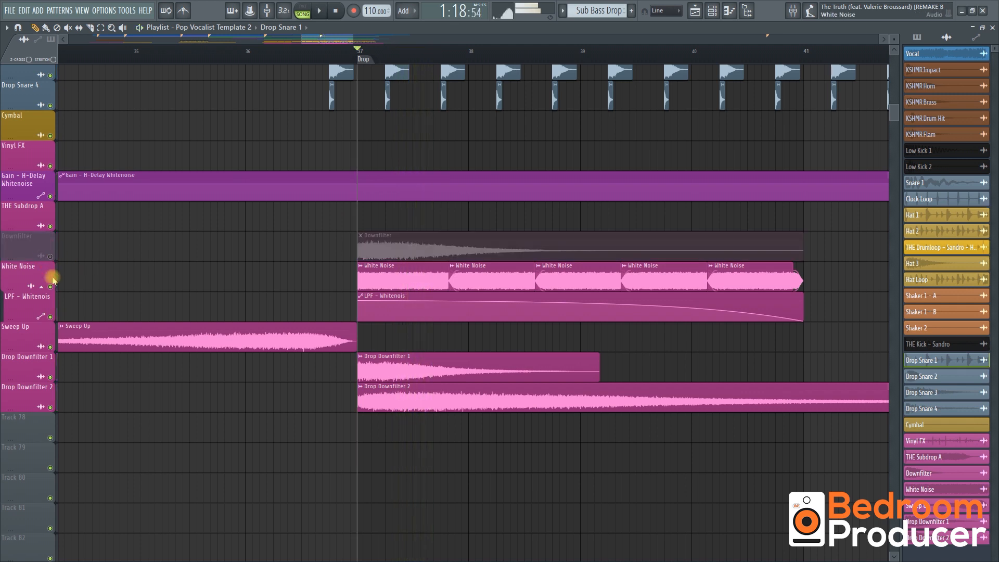
left_click(50, 286)
left_click(51, 376)
key("space")
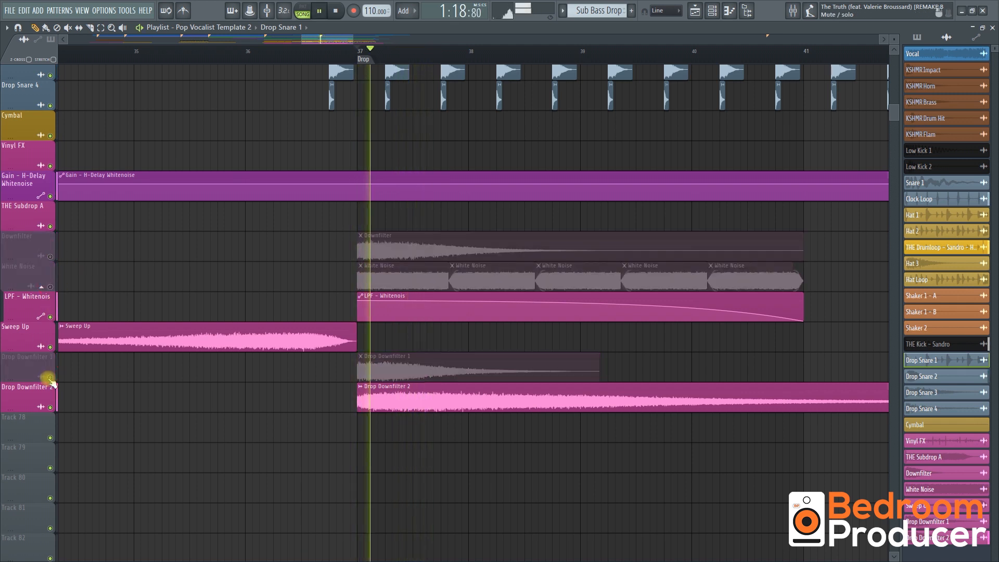
key("space")
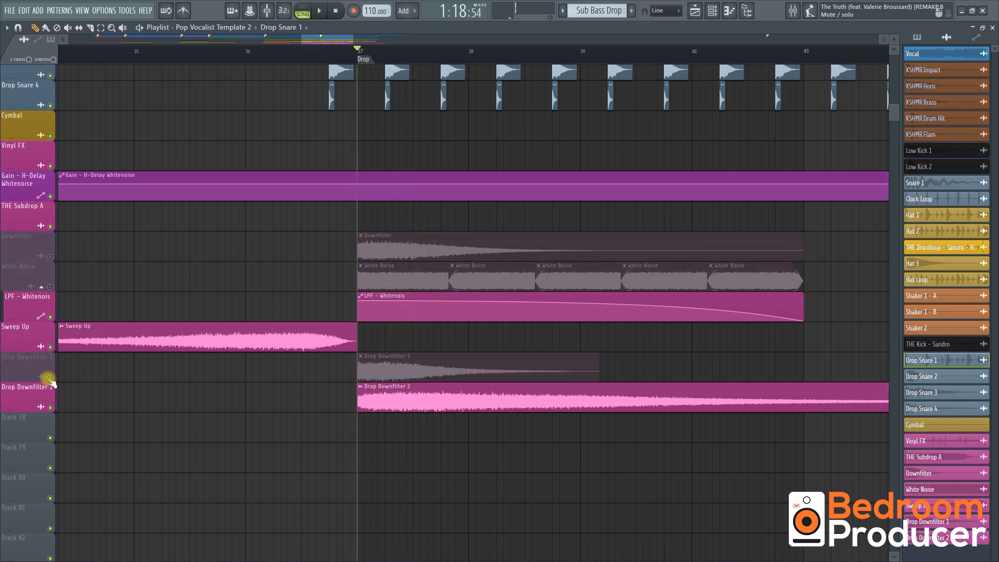
Step: Unmute Drop Downfilter 1, mute Drop Downfilter 2, and play and stop the remaining layer
left_click(50, 377)
left_click(51, 407)
key("space")
key("space")
Step: Mute Drop Downfilter 1, unmute White Noise and play it with its low-pass automation
left_click(51, 377)
left_click(50, 286)
key("space")
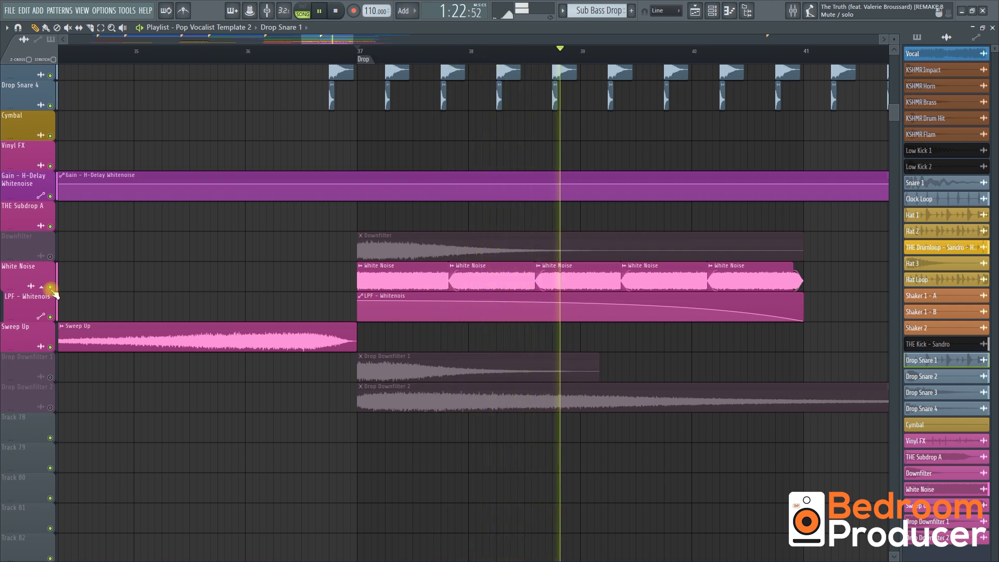
Step: Play Downfilter with White Noise muted, then unmute all the playlist tracks again
left_click(51, 286)
left_click(50, 256)
key("space")
key("space")
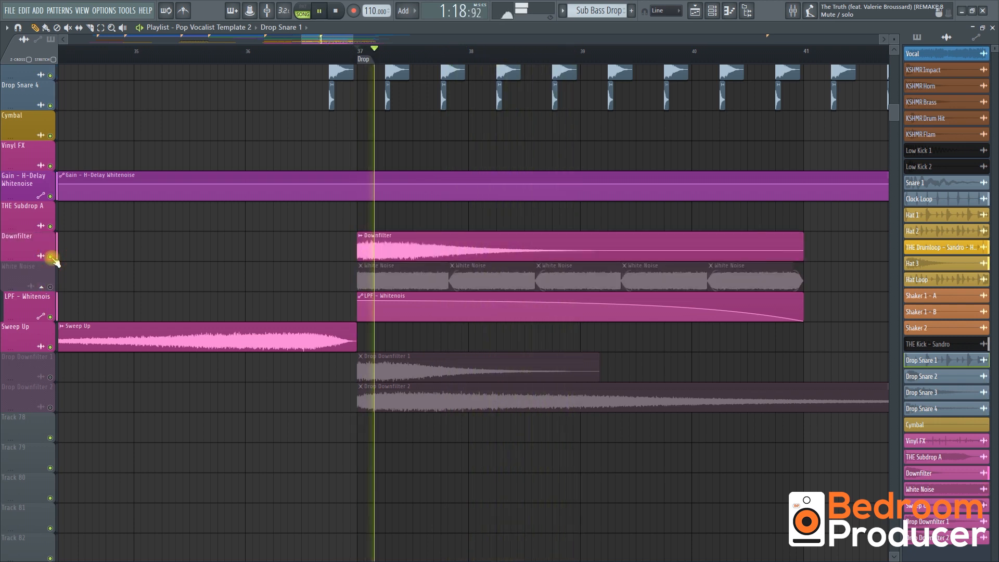
key("space")
right_click(51, 256)
right_click(51, 257)
Step: Examine the percussion added from bar 41 and inspect the Hat Loop sample's settings
scroll(257, 246, "up", 3)
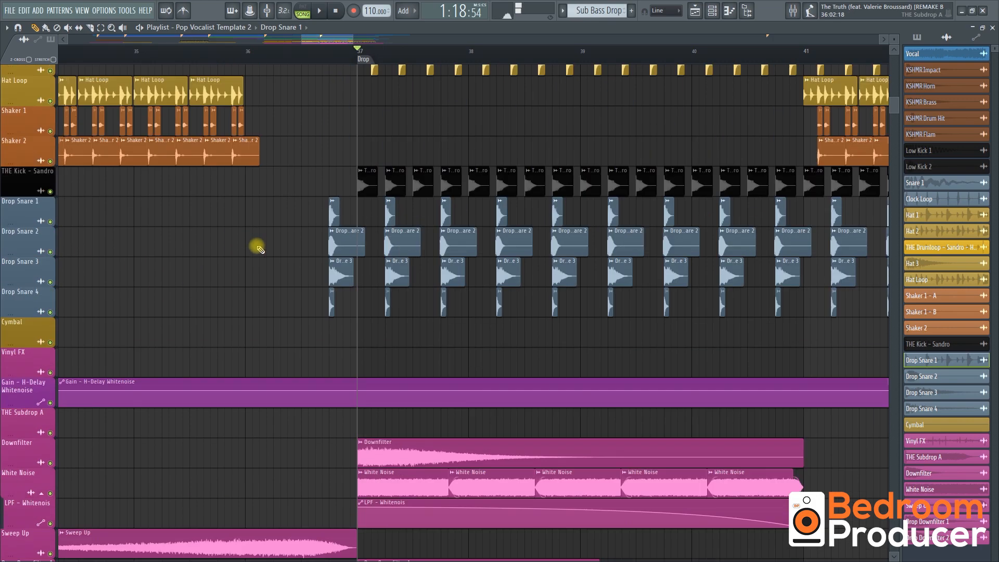
scroll(257, 246, "up", 3)
scroll(256, 245, "down", 4)
scroll(312, 202, "down", 4)
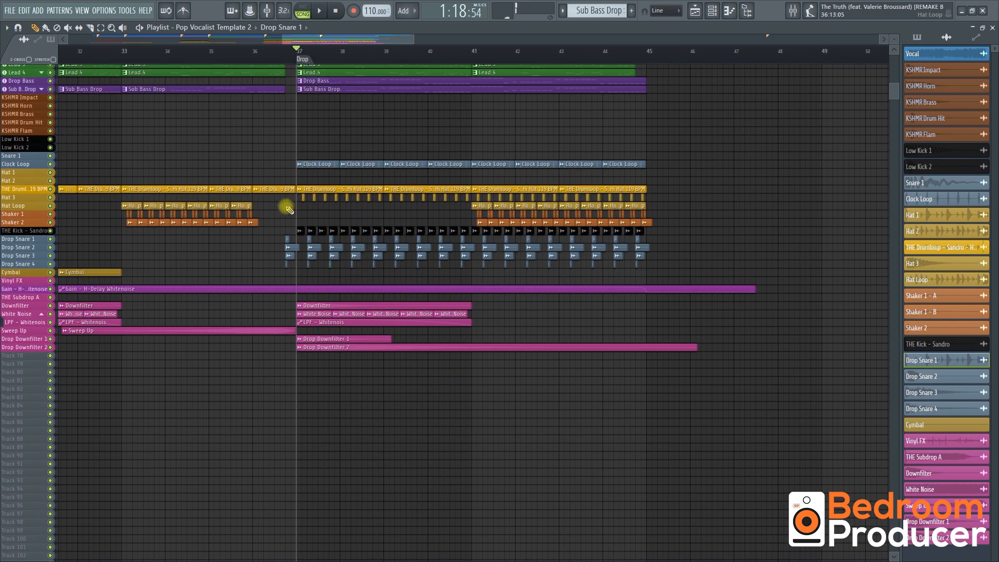
scroll(288, 208, "down", 4)
scroll(249, 214, "up", 8)
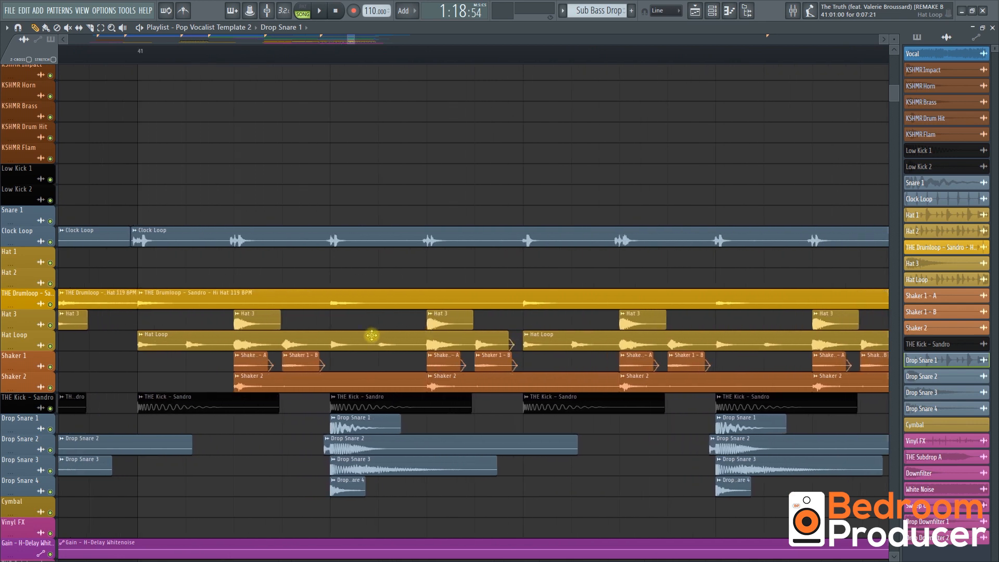
scroll(368, 333, "down", 3)
scroll(323, 277, "down", 4)
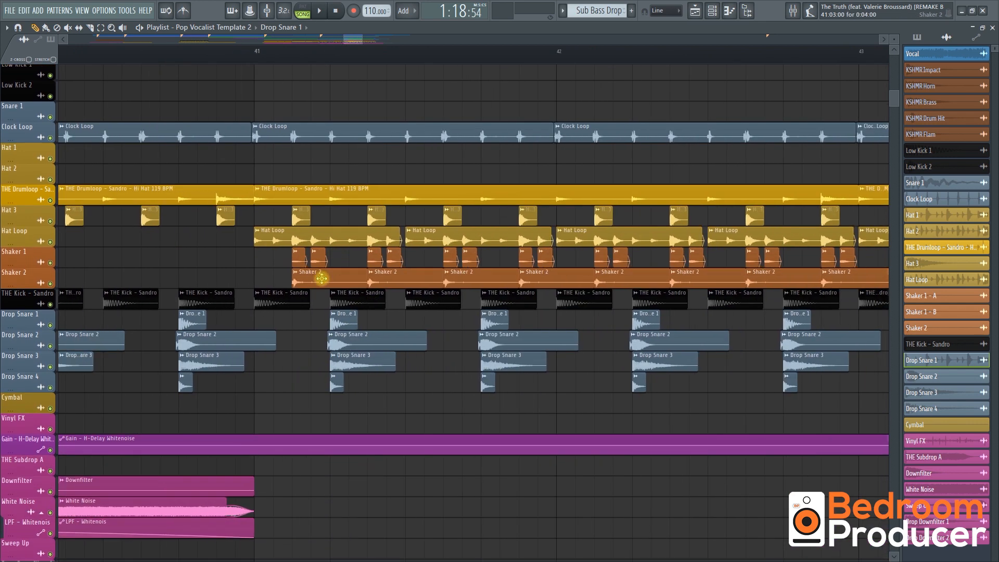
double_click(321, 235)
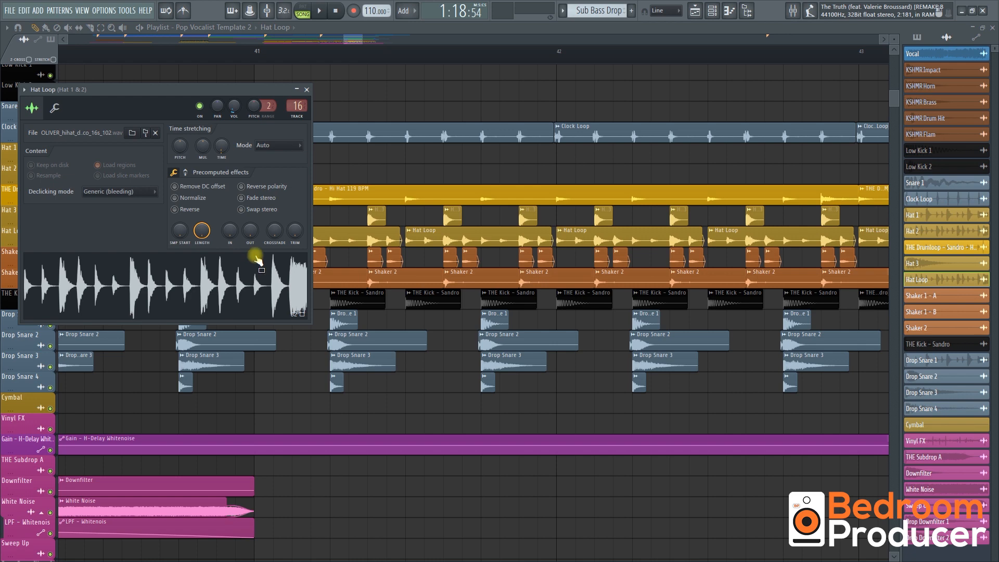
key("Escape")
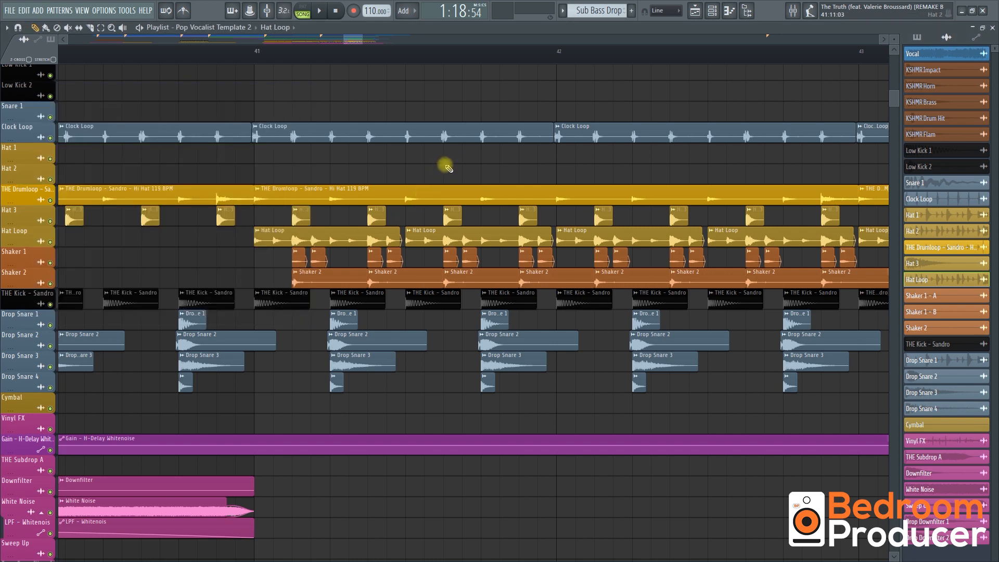
Step: Unsolo the FX tracks in the mixer so that all tracks are active, and close the mixer
scroll(448, 167, "down", 5)
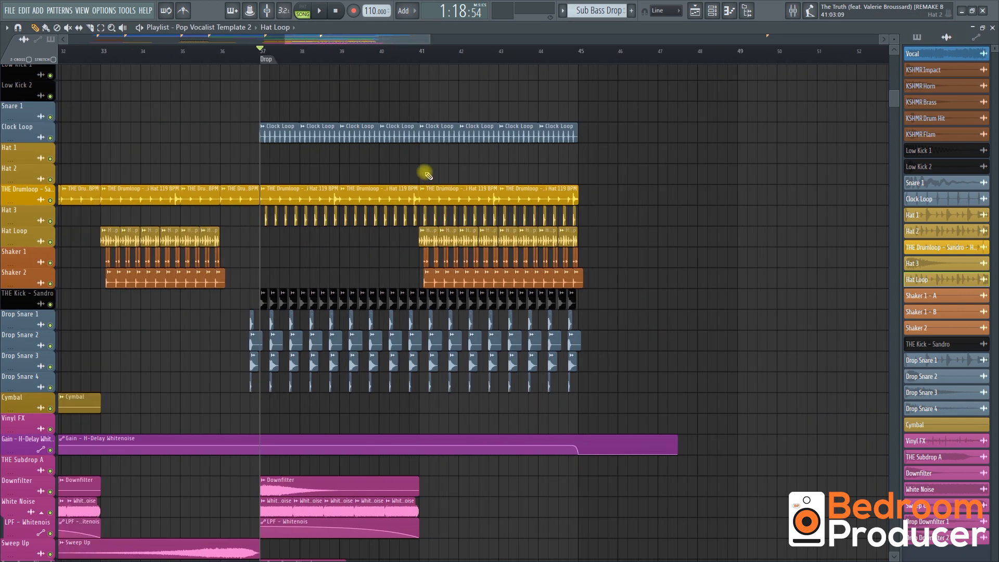
scroll(416, 164, "up", 10)
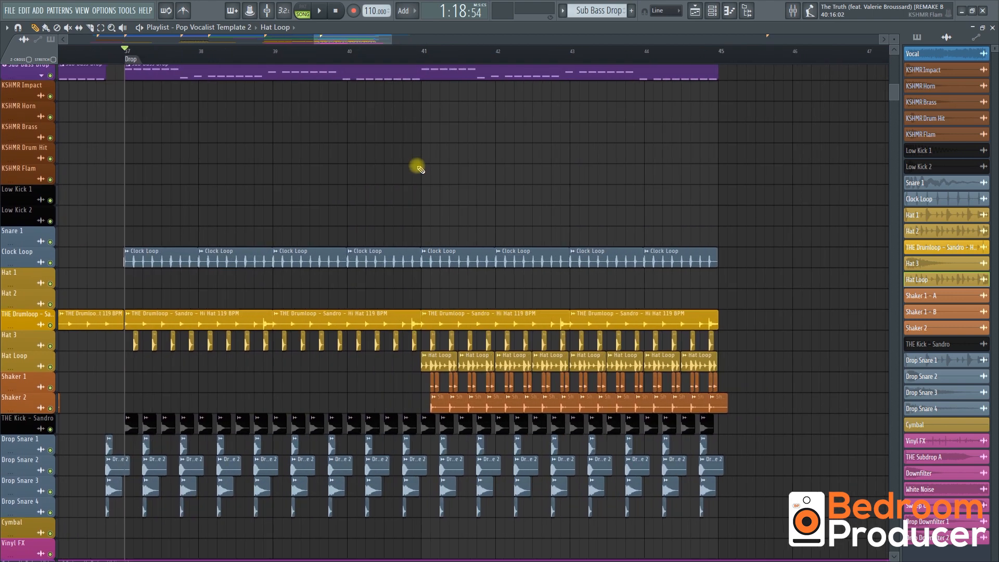
scroll(416, 165, "up", 3)
scroll(416, 166, "down", 6)
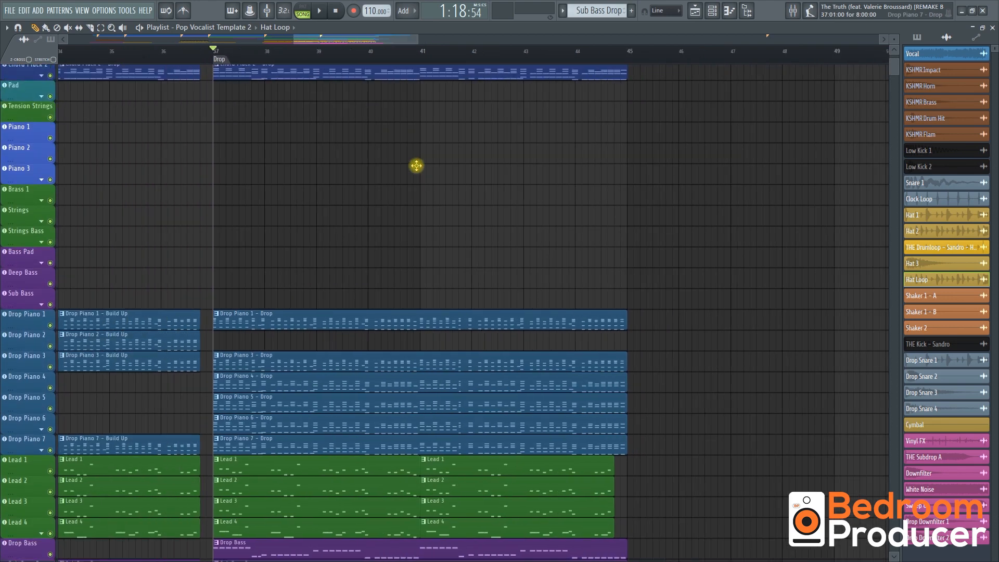
scroll(327, 127, "down", 3)
scroll(312, 137, "down", 4)
scroll(264, 162, "up", 3)
left_click(793, 6)
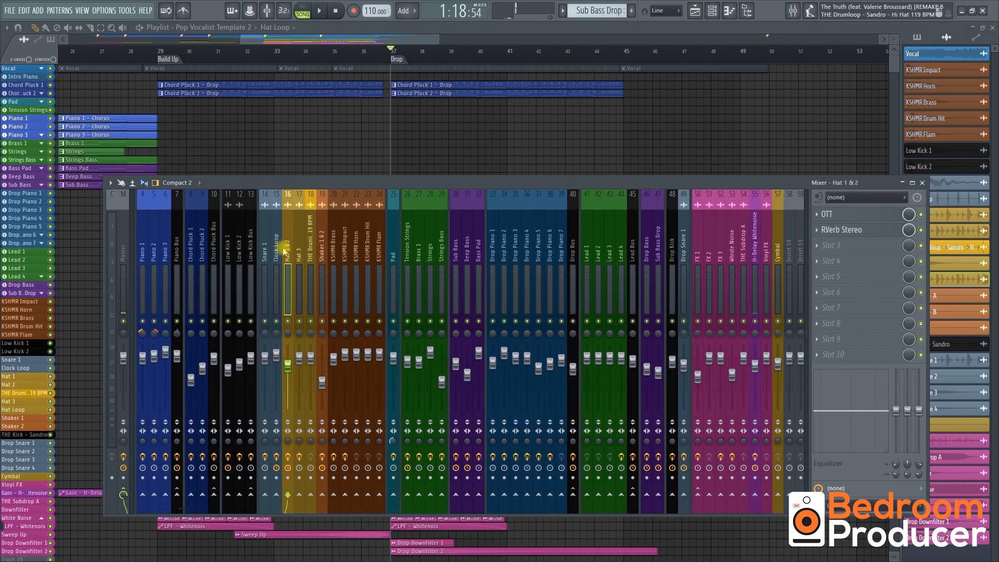
key("F9")
Step: Play the full drop from just before the Drop marker to its end and stop playback
left_click(382, 58)
key("space")
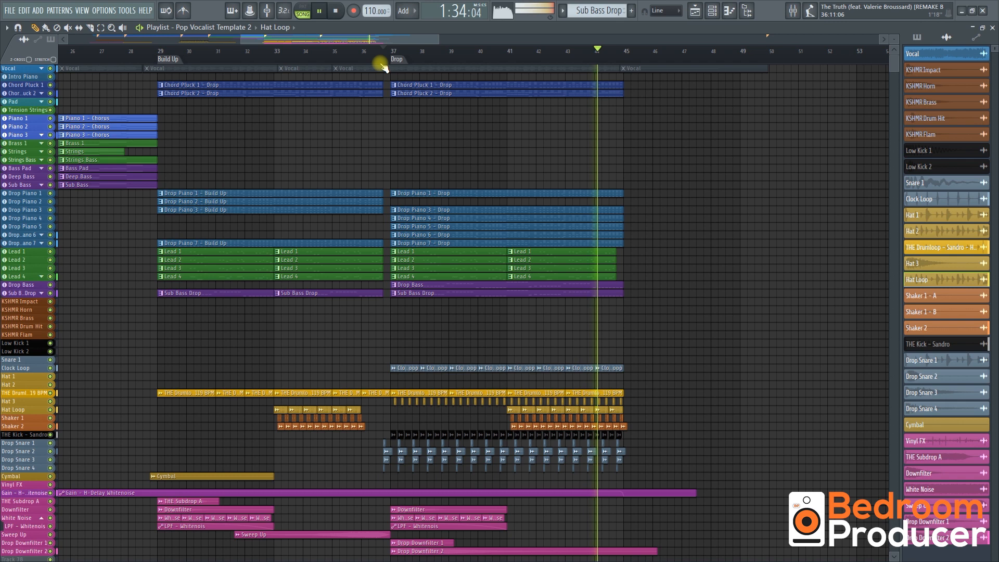
scroll(447, 107, "down", 5)
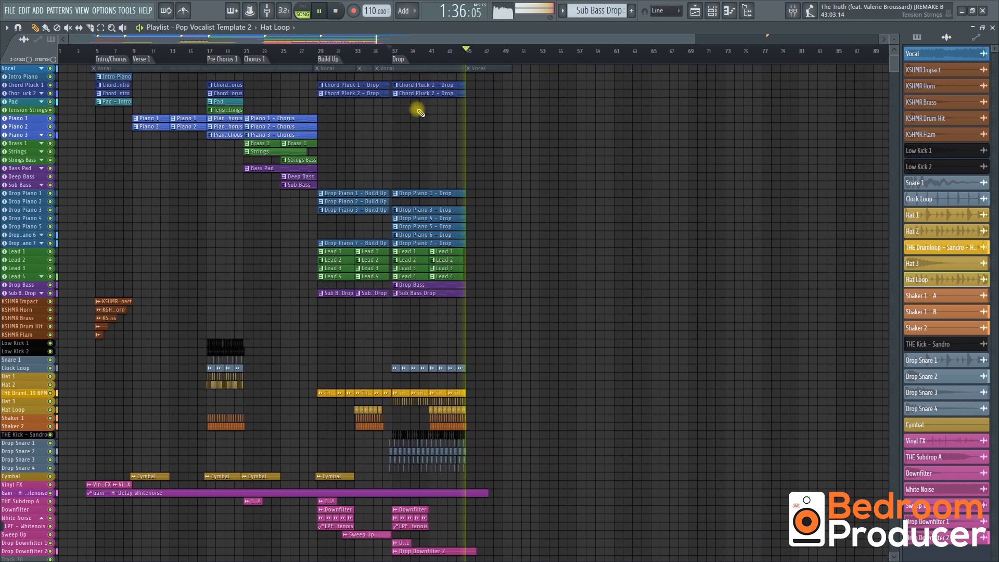
key("space")
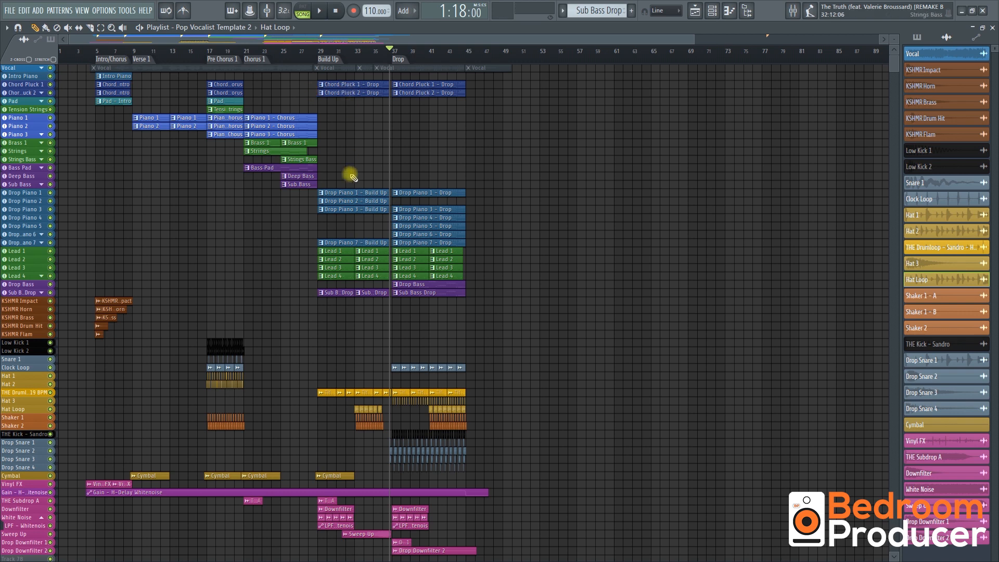
scroll(353, 167, "up", 5)
scroll(350, 178, "up", 3)
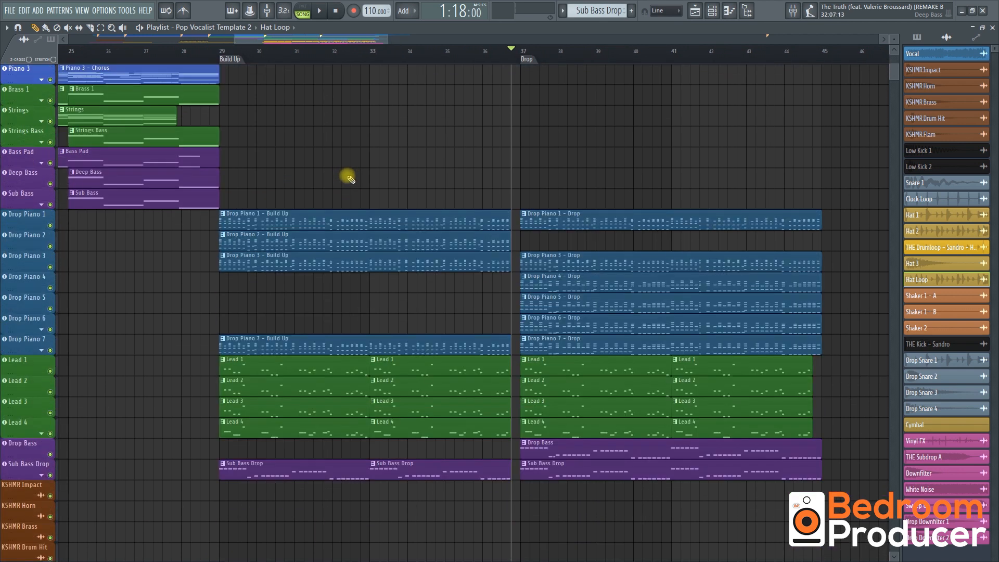
scroll(349, 178, "up", 4)
scroll(348, 179, "up", 1)
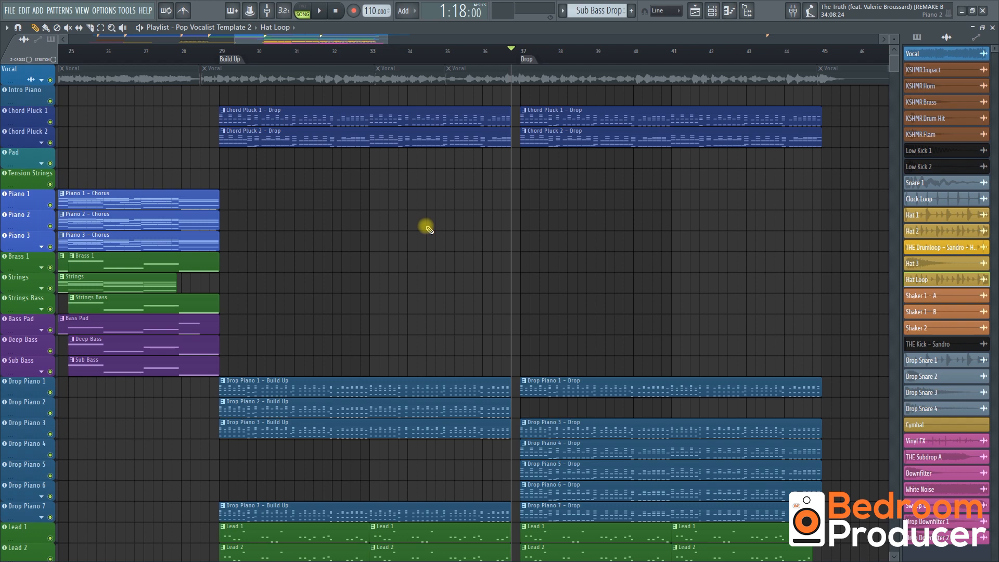